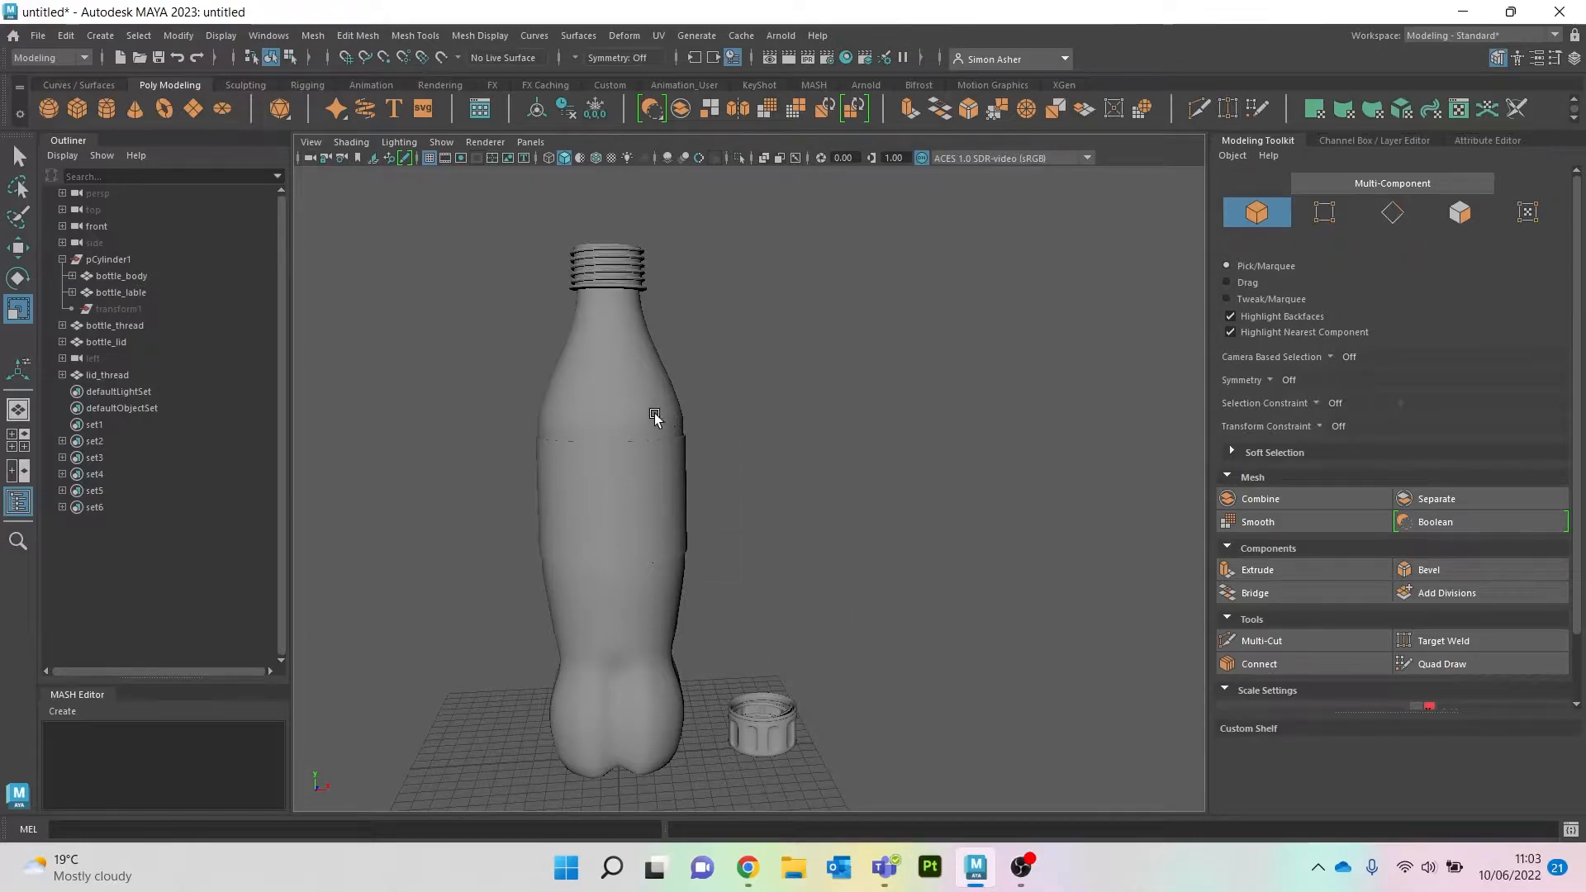
Step: Open the UV Editor and arrange its window so the bottle model stays visible beside it
alt+drag(658, 453, 698, 469)
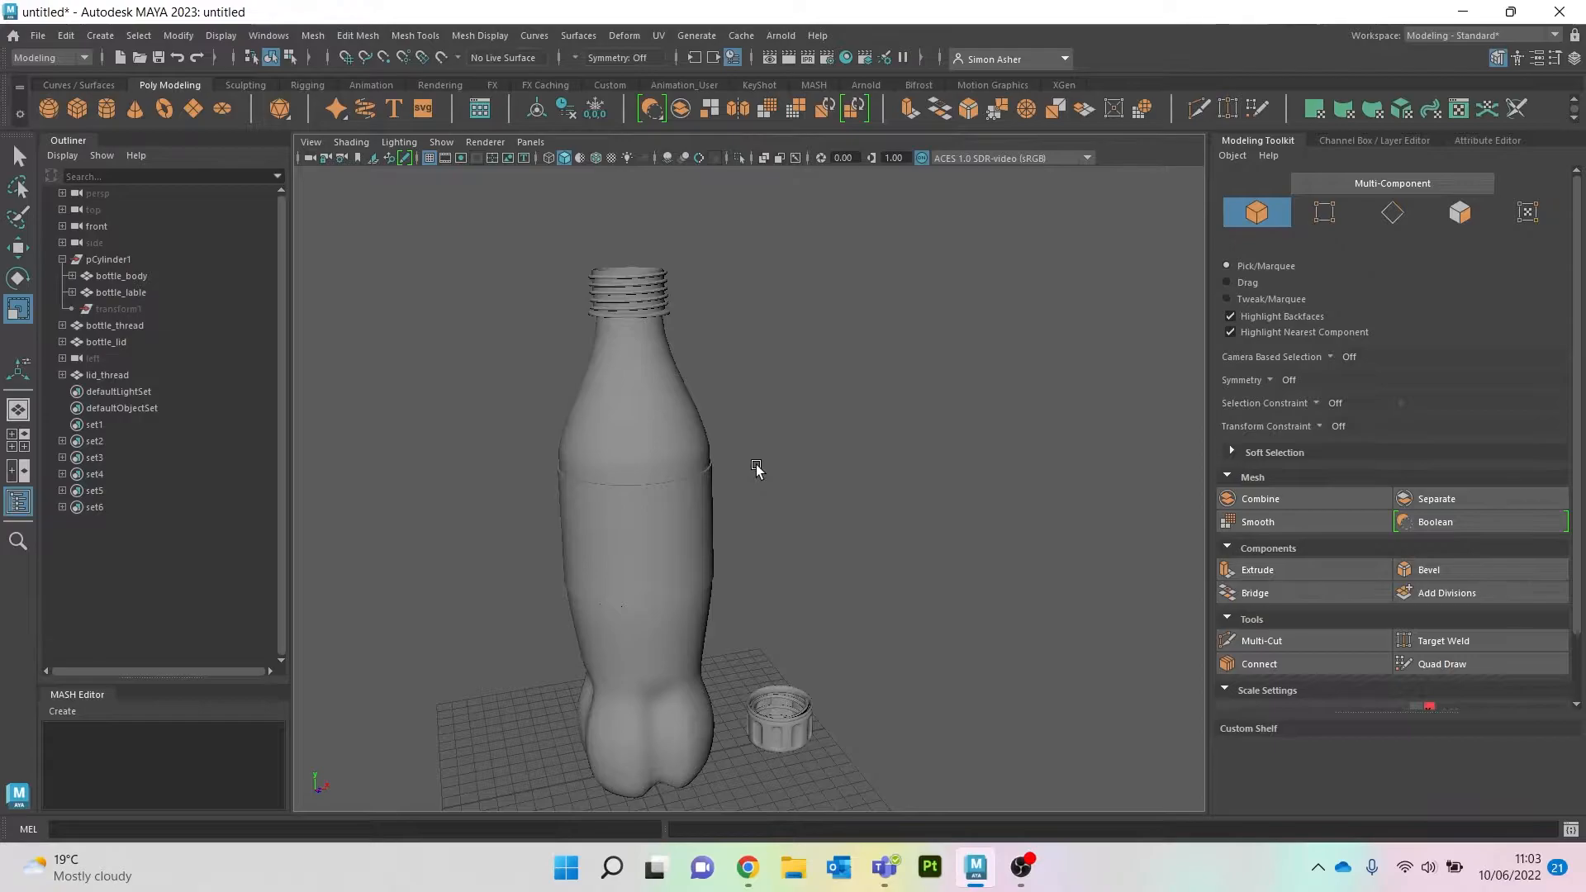
click(658, 35)
click(712, 69)
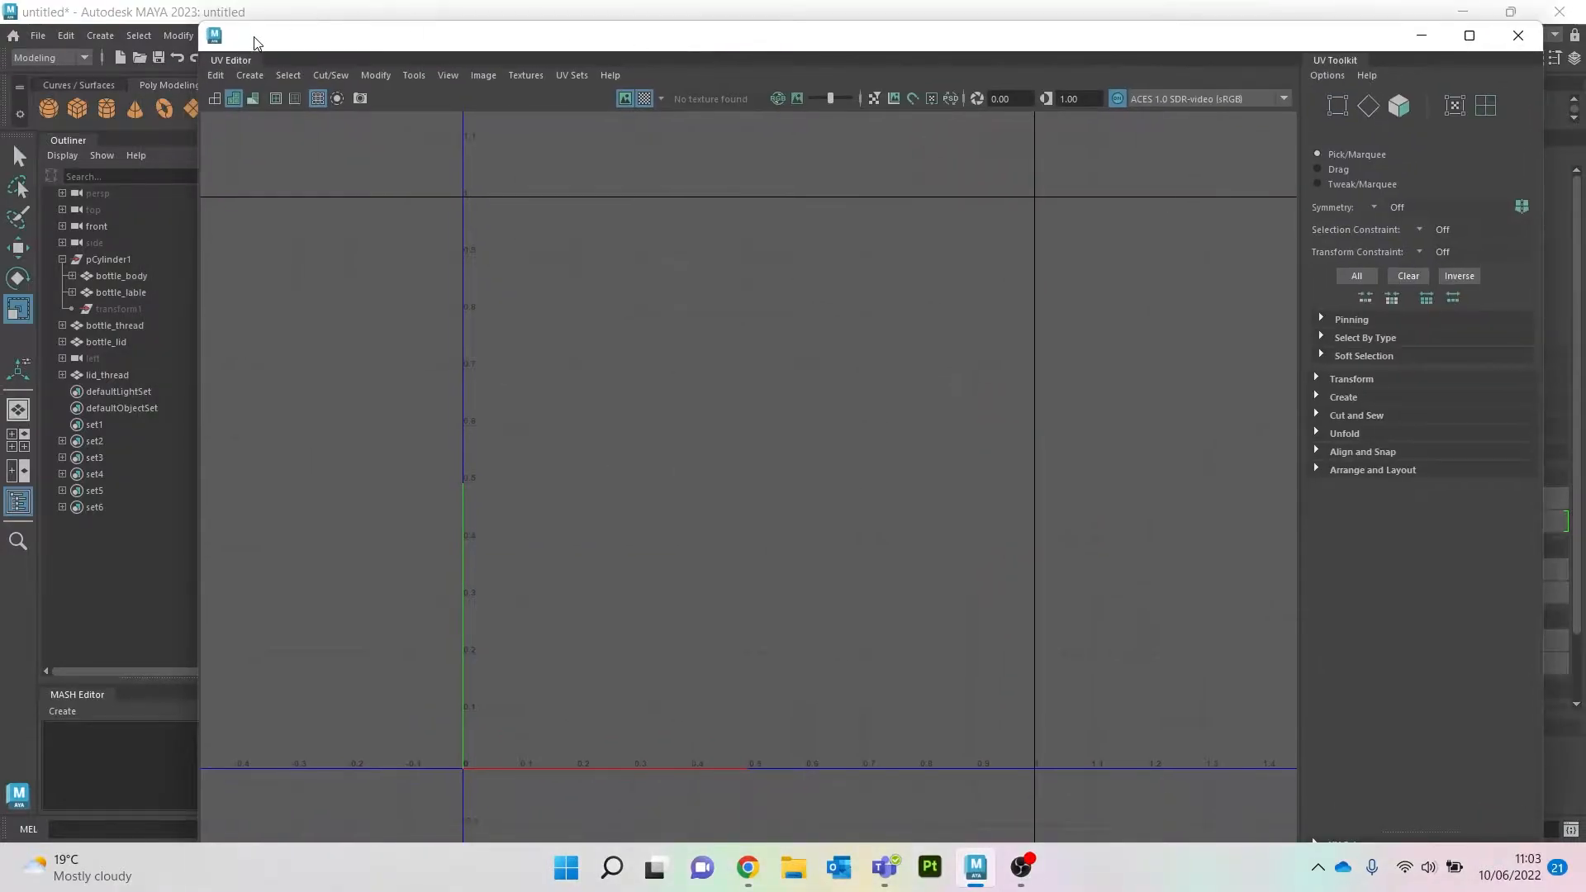
drag(201, 23, 758, 183)
drag(909, 146, 750, 66)
drag(910, 86, 595, 283)
drag(814, 307, 935, 121)
alt+middle_drag(491, 327, 372, 312)
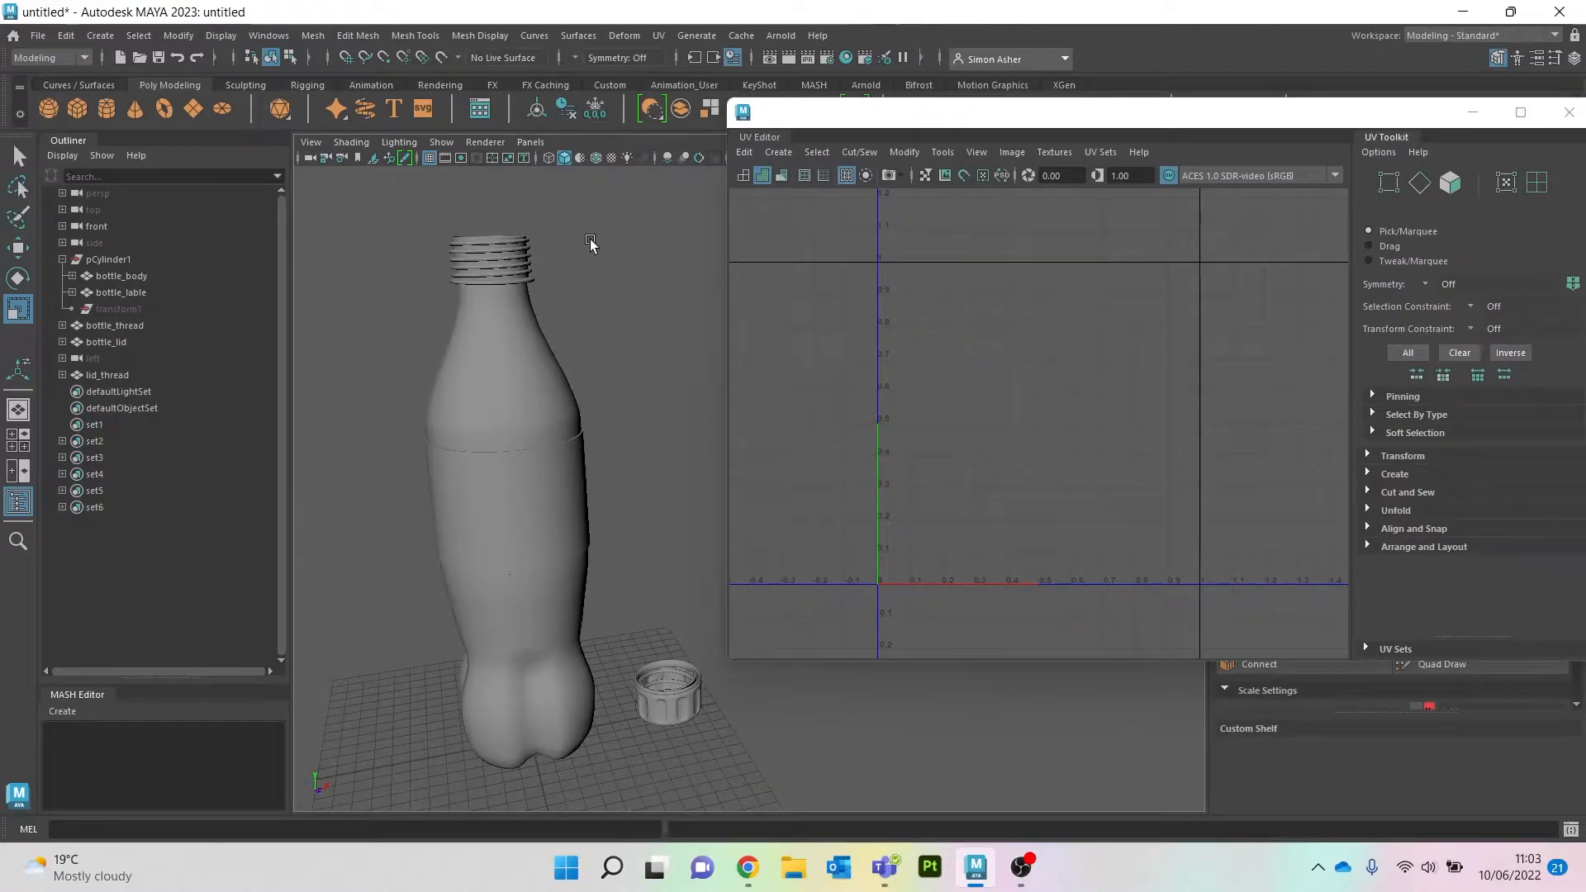
Step: Select every bottle and lid object and delete all their existing UV shells
drag(382, 203, 761, 741)
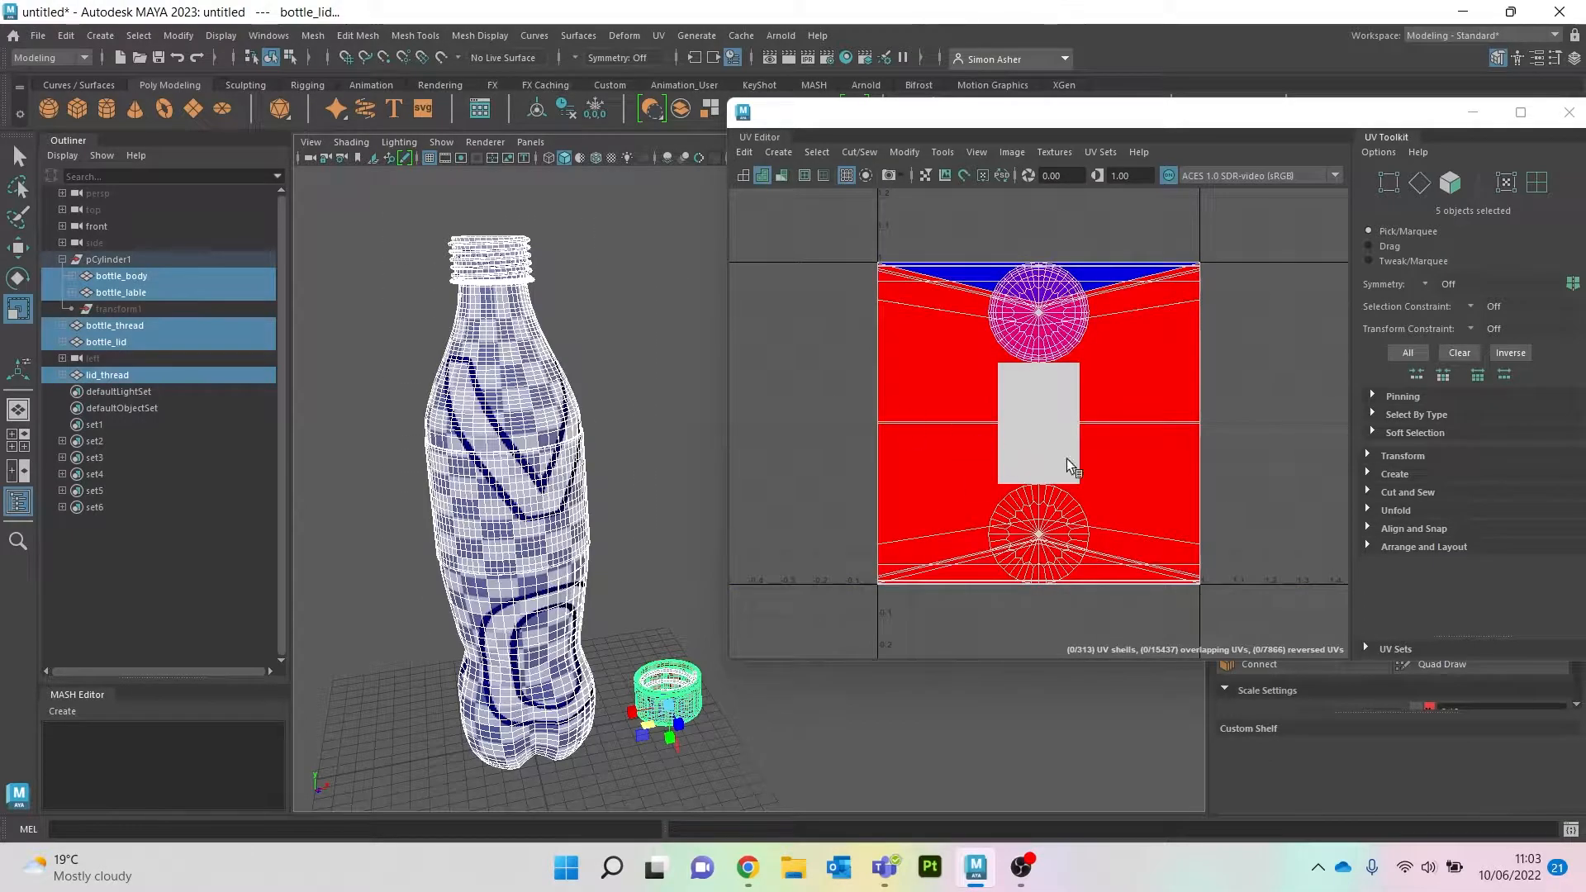
scroll(1001, 402, down, 2)
right_drag(831, 255, 807, 247)
drag(793, 245, 1151, 531)
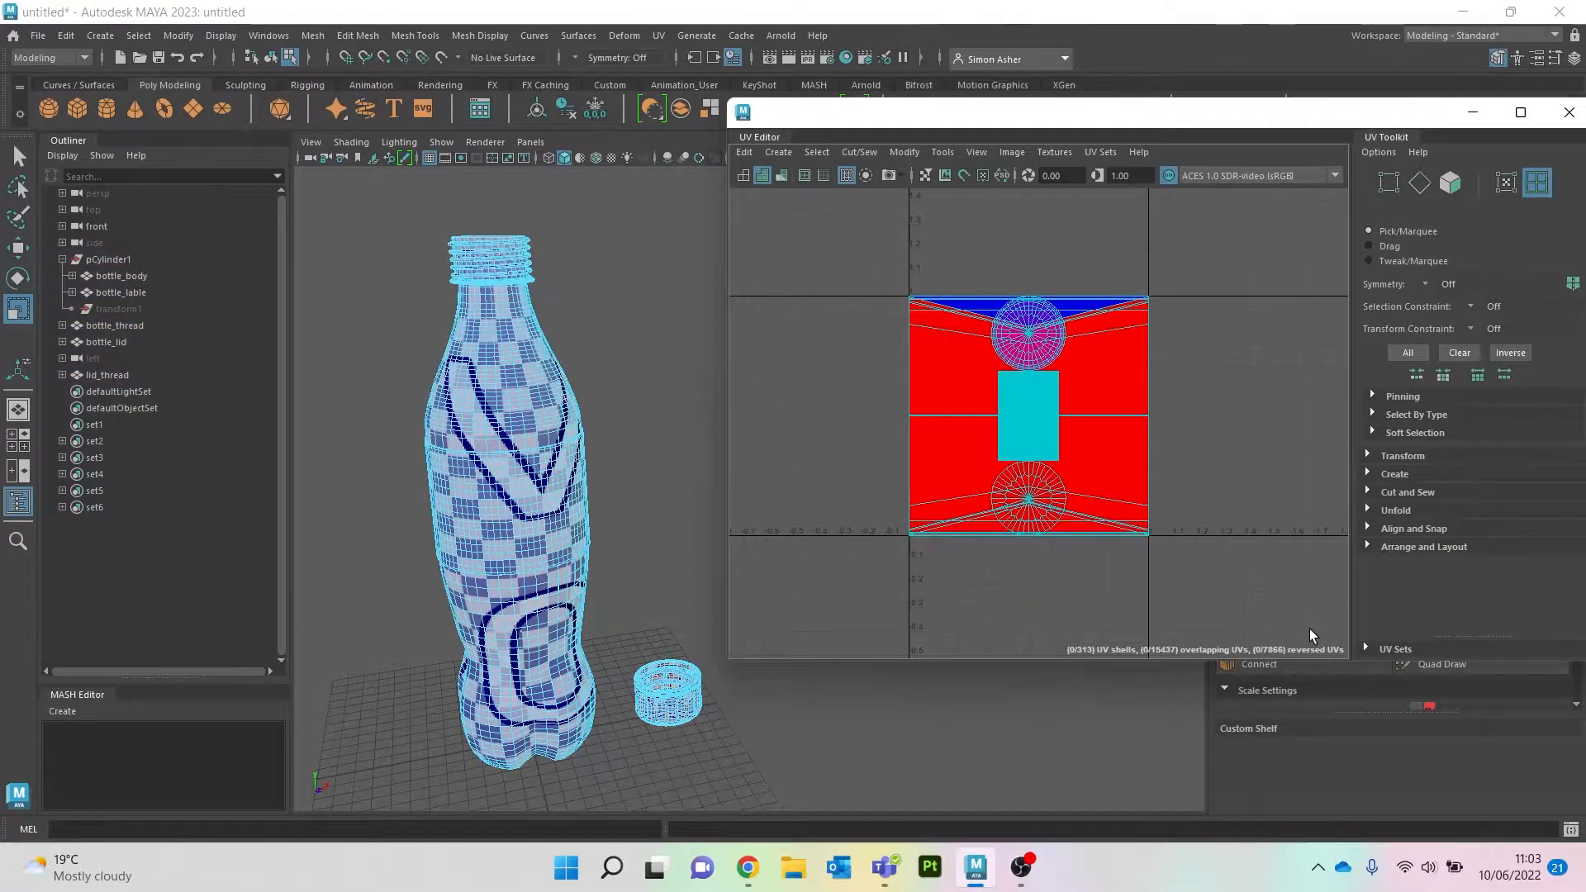
key(Delete)
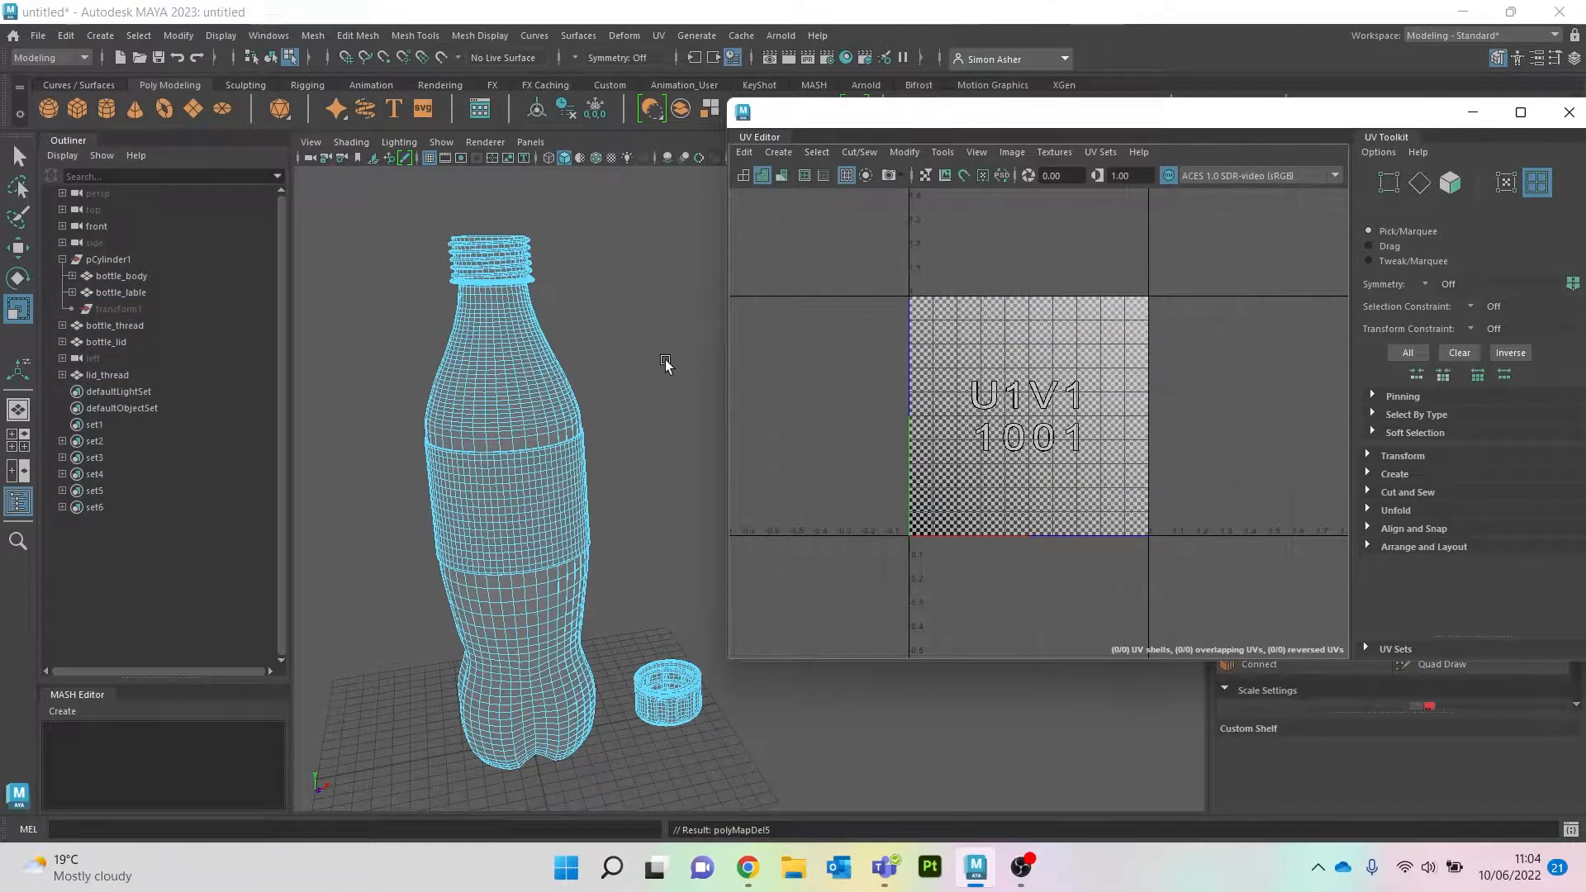
Step: Create a camera-based UV projection on the bottle_body mesh
right_drag(596, 263, 661, 239)
click(548, 366)
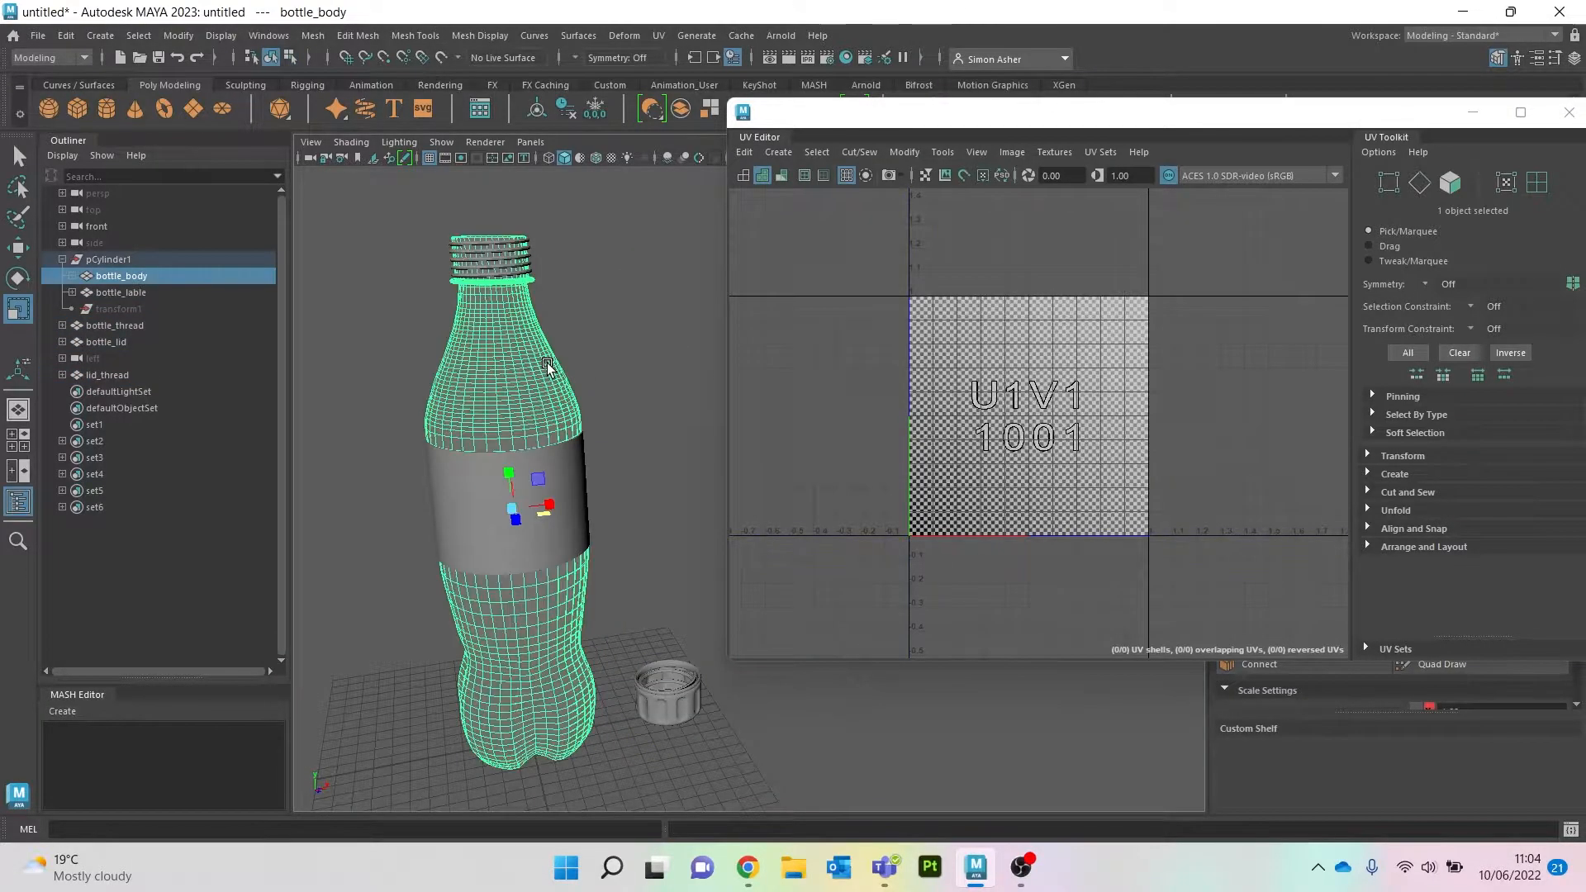
click(783, 156)
click(859, 238)
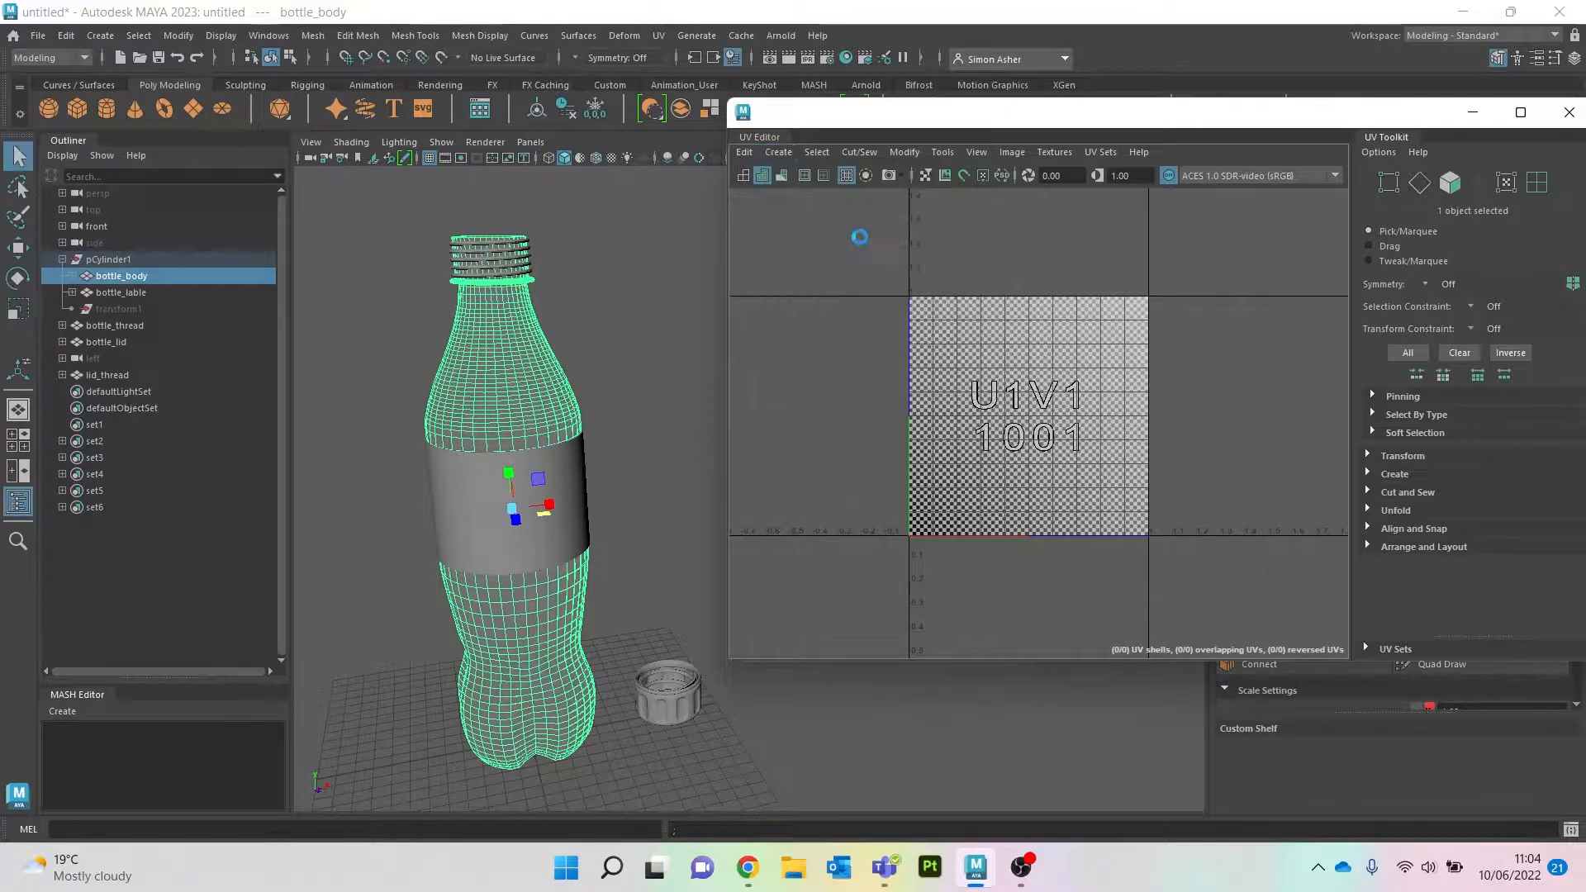
click(601, 361)
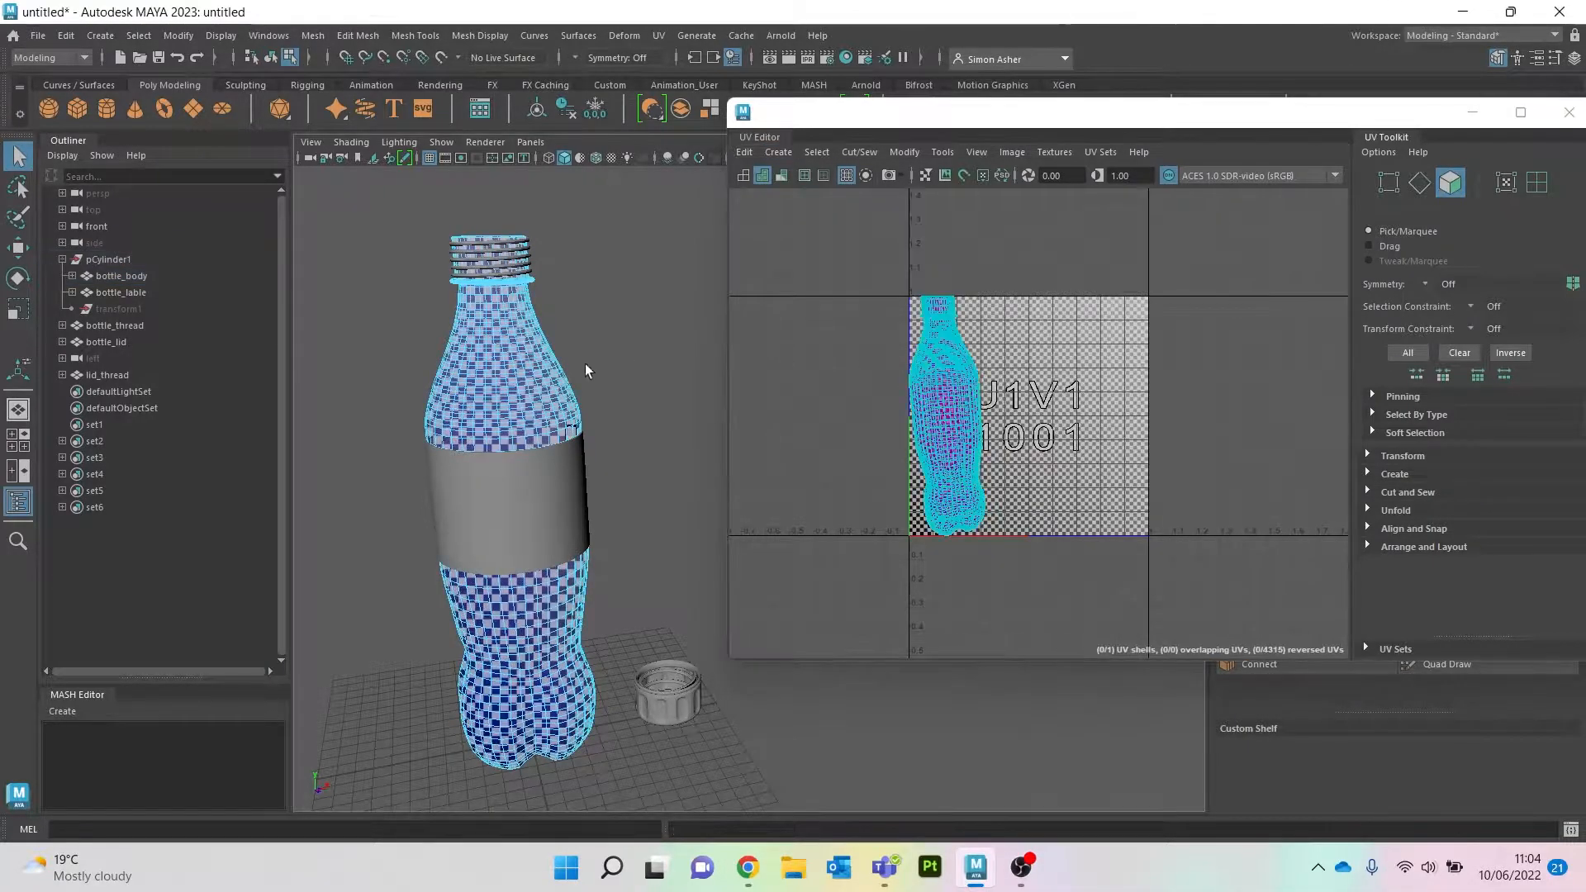
Step: Isolate the bottle_body object in the 3D view
key(F8)
click(528, 367)
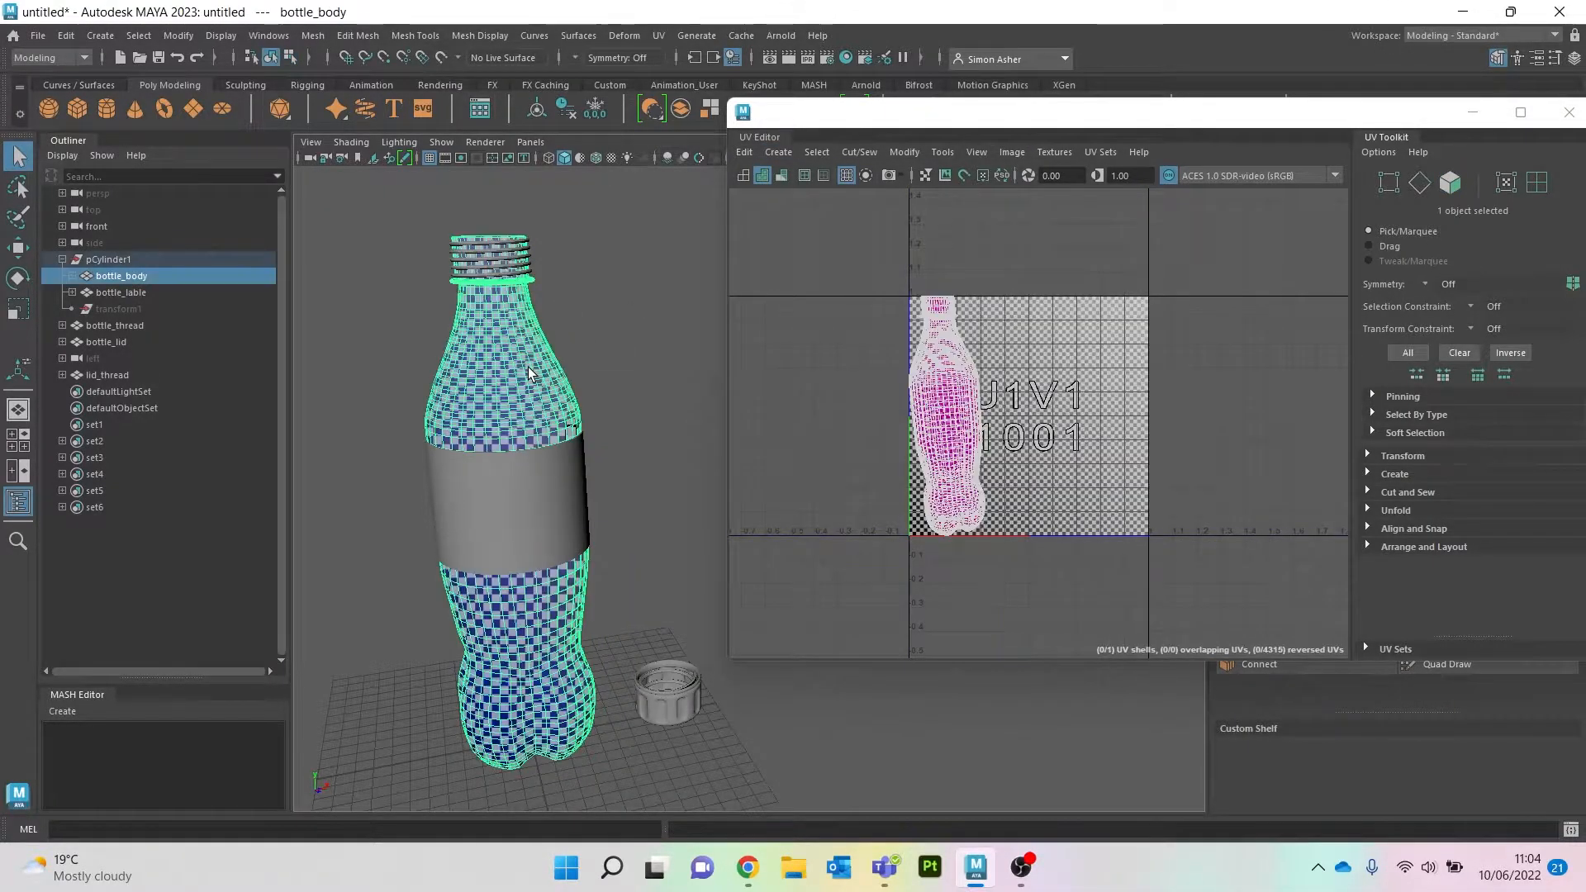
key(ctrl+1)
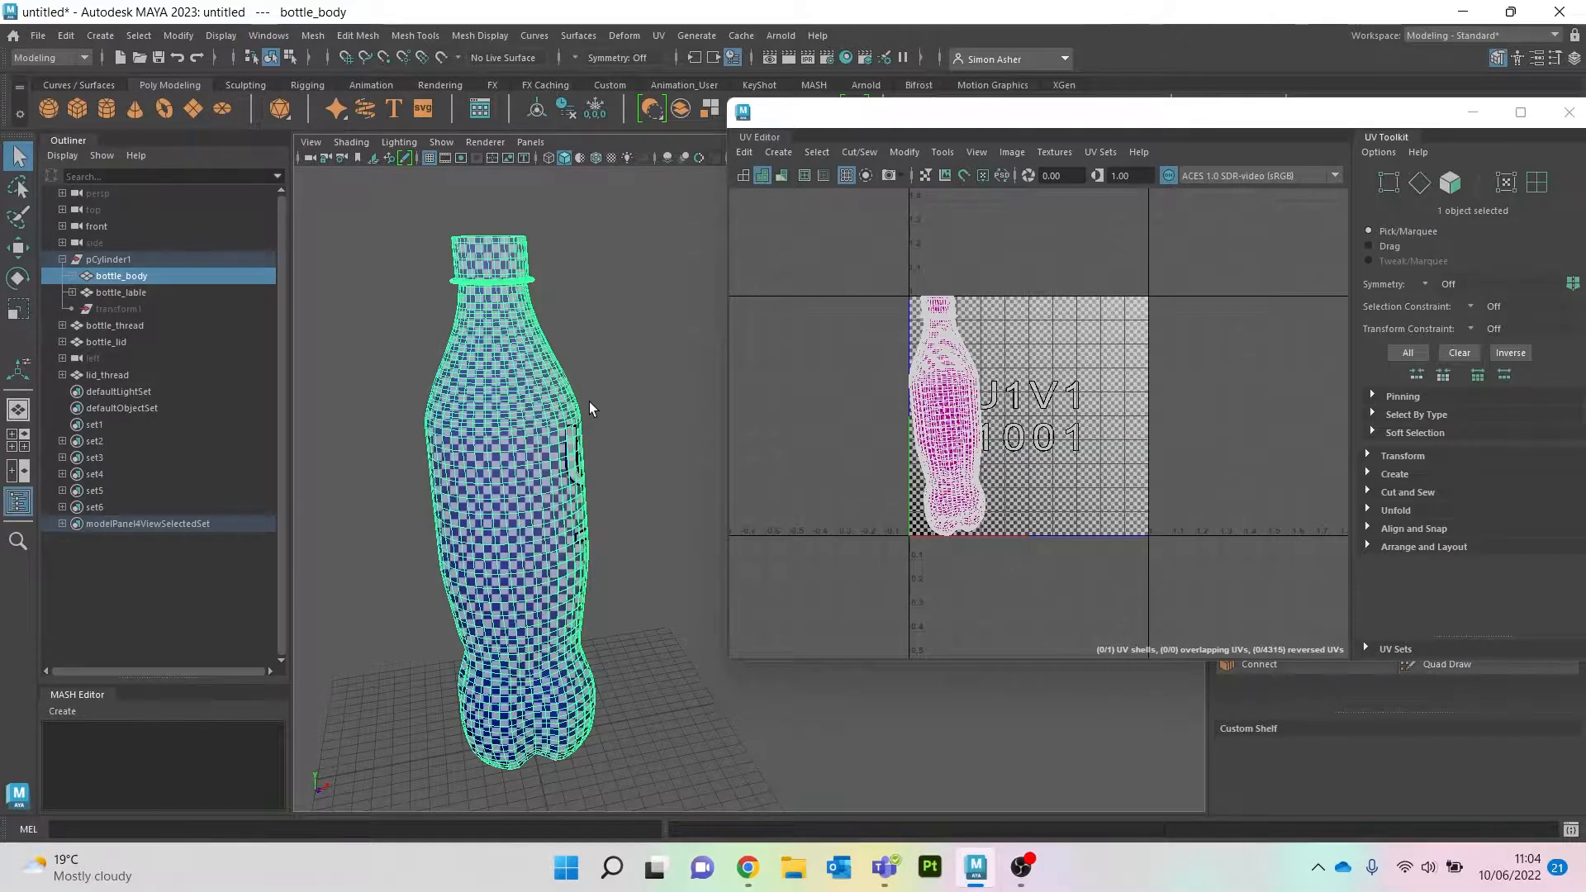
click(612, 403)
click(548, 495)
Step: Switch to edge selection and select the full edge loop around the underside of the bottle's base
alt+drag(641, 485, 577, 497)
scroll(592, 438, up, 4)
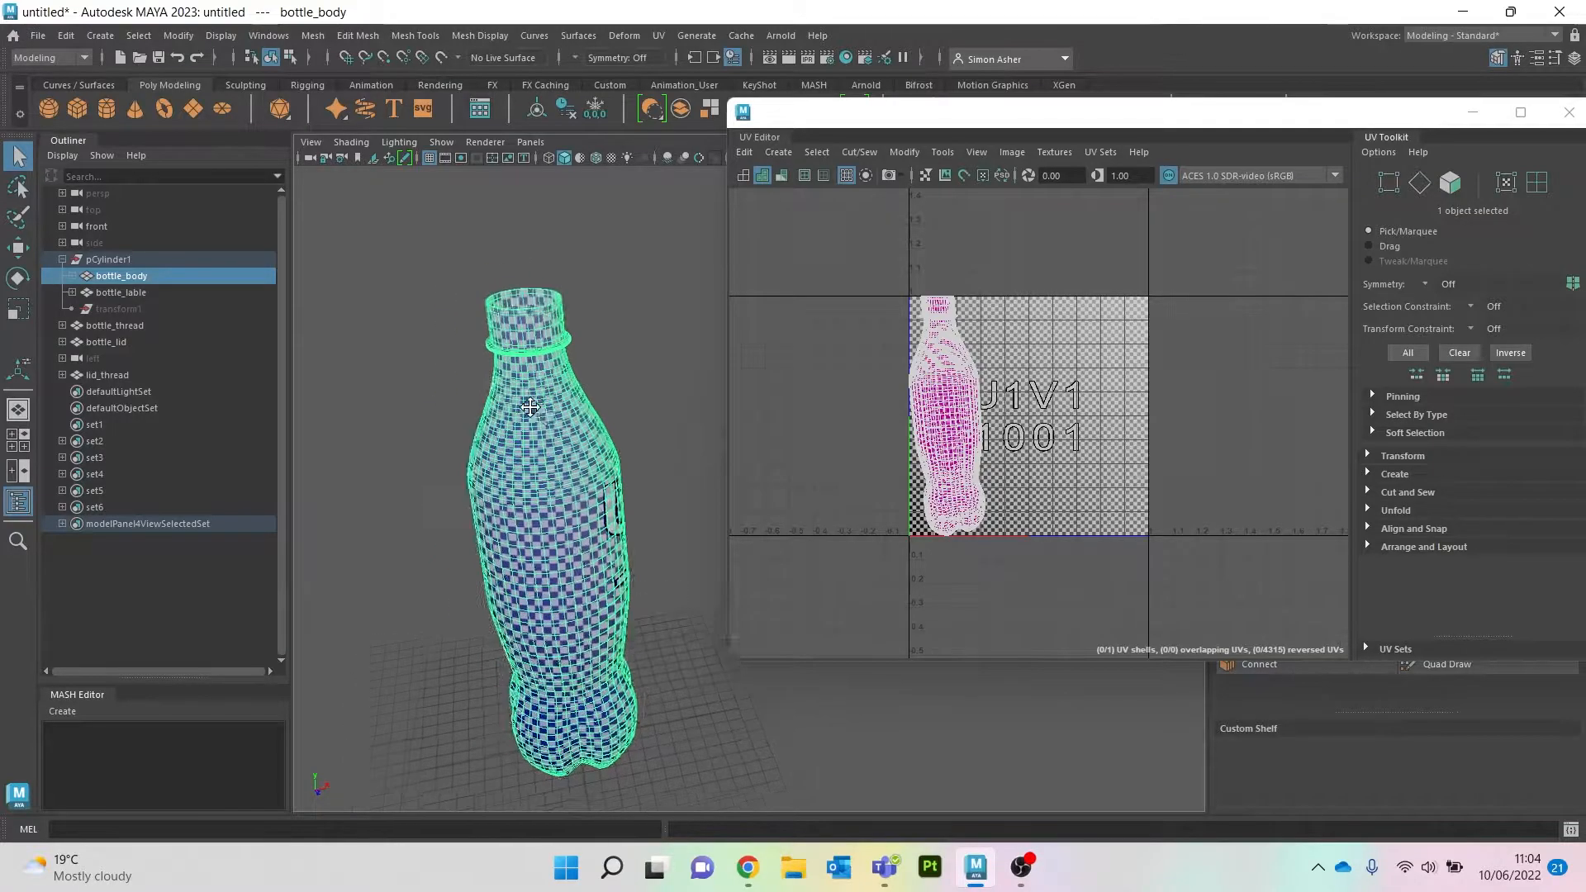
scroll(591, 437, up, 2)
alt+middle_drag(576, 438, 622, 340)
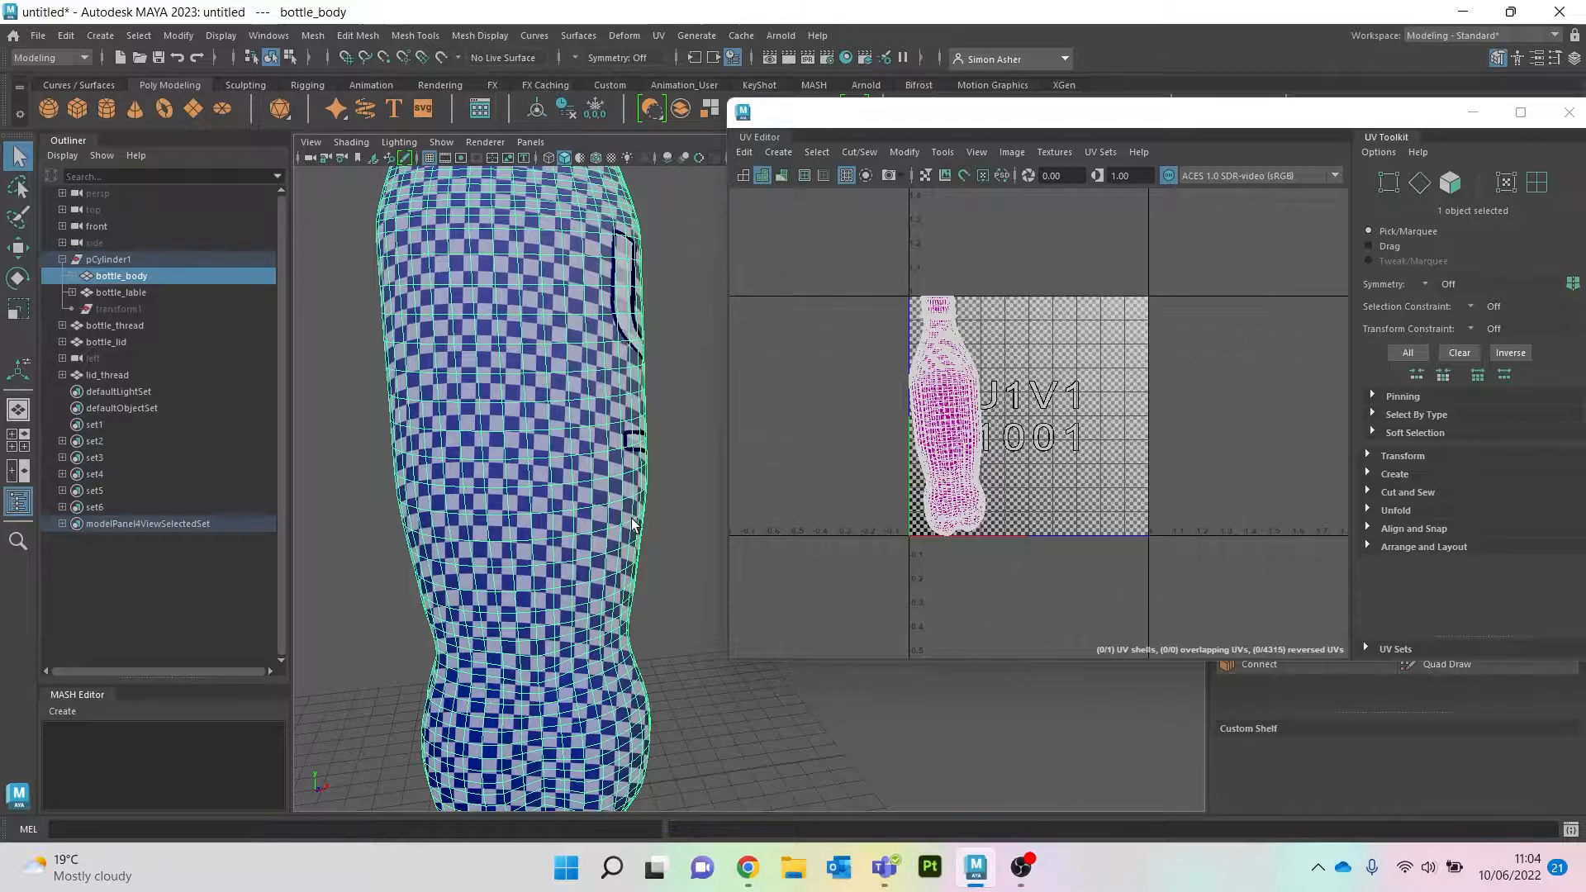
alt+drag(578, 619, 562, 387)
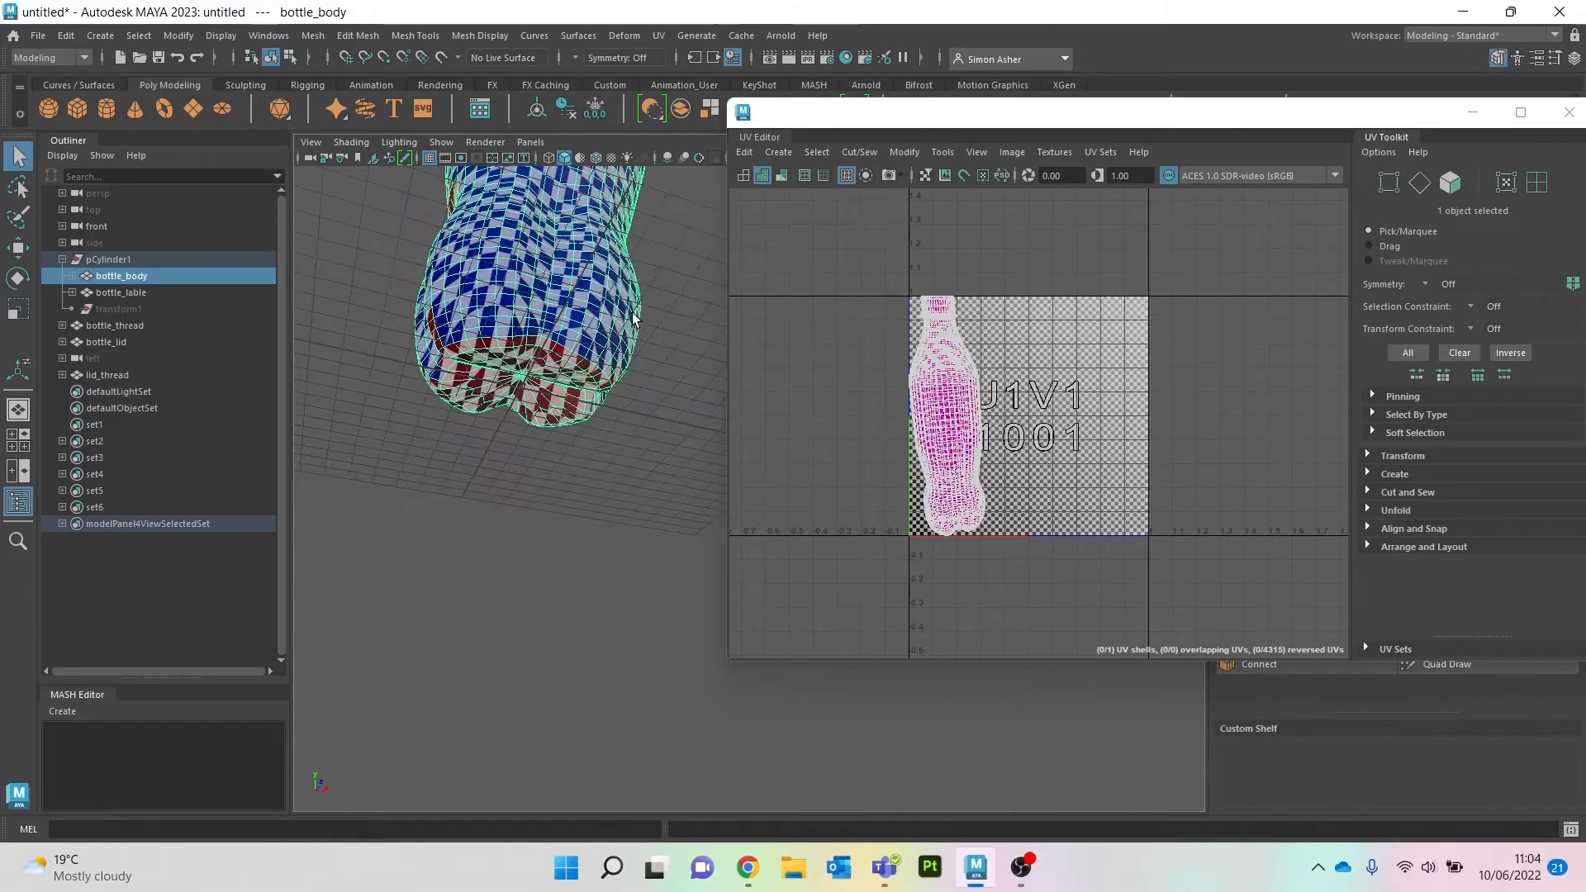
right_click(651, 281)
right_drag(652, 280, 656, 251)
scroll(553, 305, up, 5)
alt+middle_drag(537, 297, 792, 528)
scroll(594, 443, up, 3)
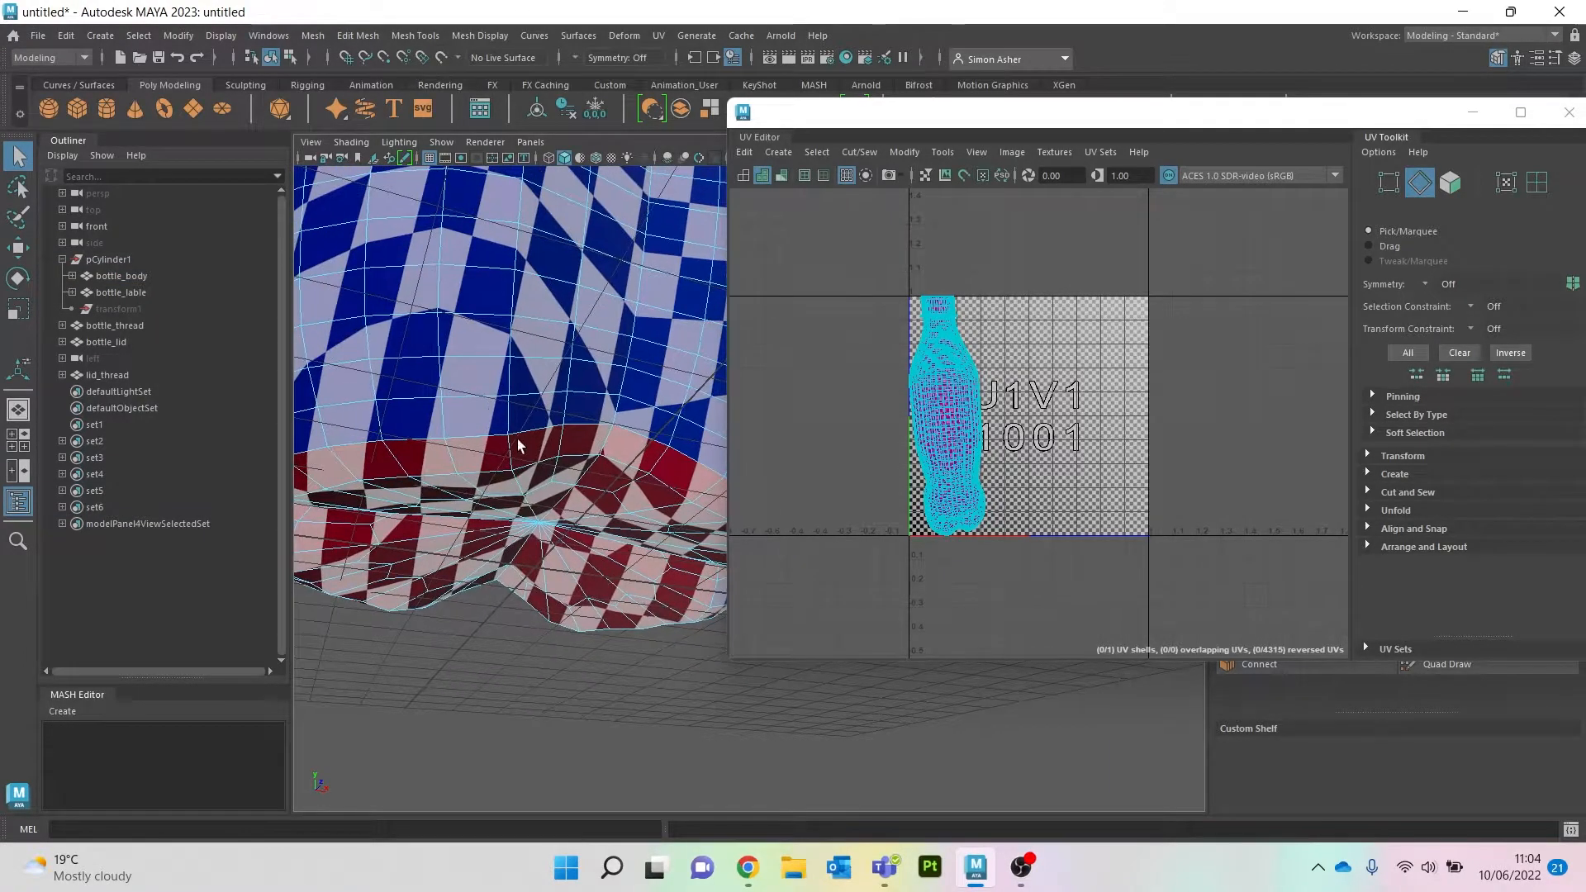
double_click(462, 439)
Step: Add the edge loop directly beneath the neck ring to the seam selection
scroll(464, 446, down, 4)
alt+drag(464, 446, 400, 537)
alt+middle_drag(493, 268, 509, 567)
scroll(518, 463, down, 5)
alt+drag(530, 471, 572, 372)
alt+middle_drag(570, 285, 499, 652)
scroll(499, 652, up, 4)
alt+middle_drag(463, 768, 627, 453)
scroll(627, 454, up, 3)
scroll(602, 447, down, 3)
alt+drag(602, 444, 605, 428)
alt+middle_drag(570, 326, 565, 466)
scroll(565, 467, up, 4)
scroll(565, 471, up, 3)
alt+drag(565, 471, 557, 454)
alt+middle_drag(559, 456, 584, 468)
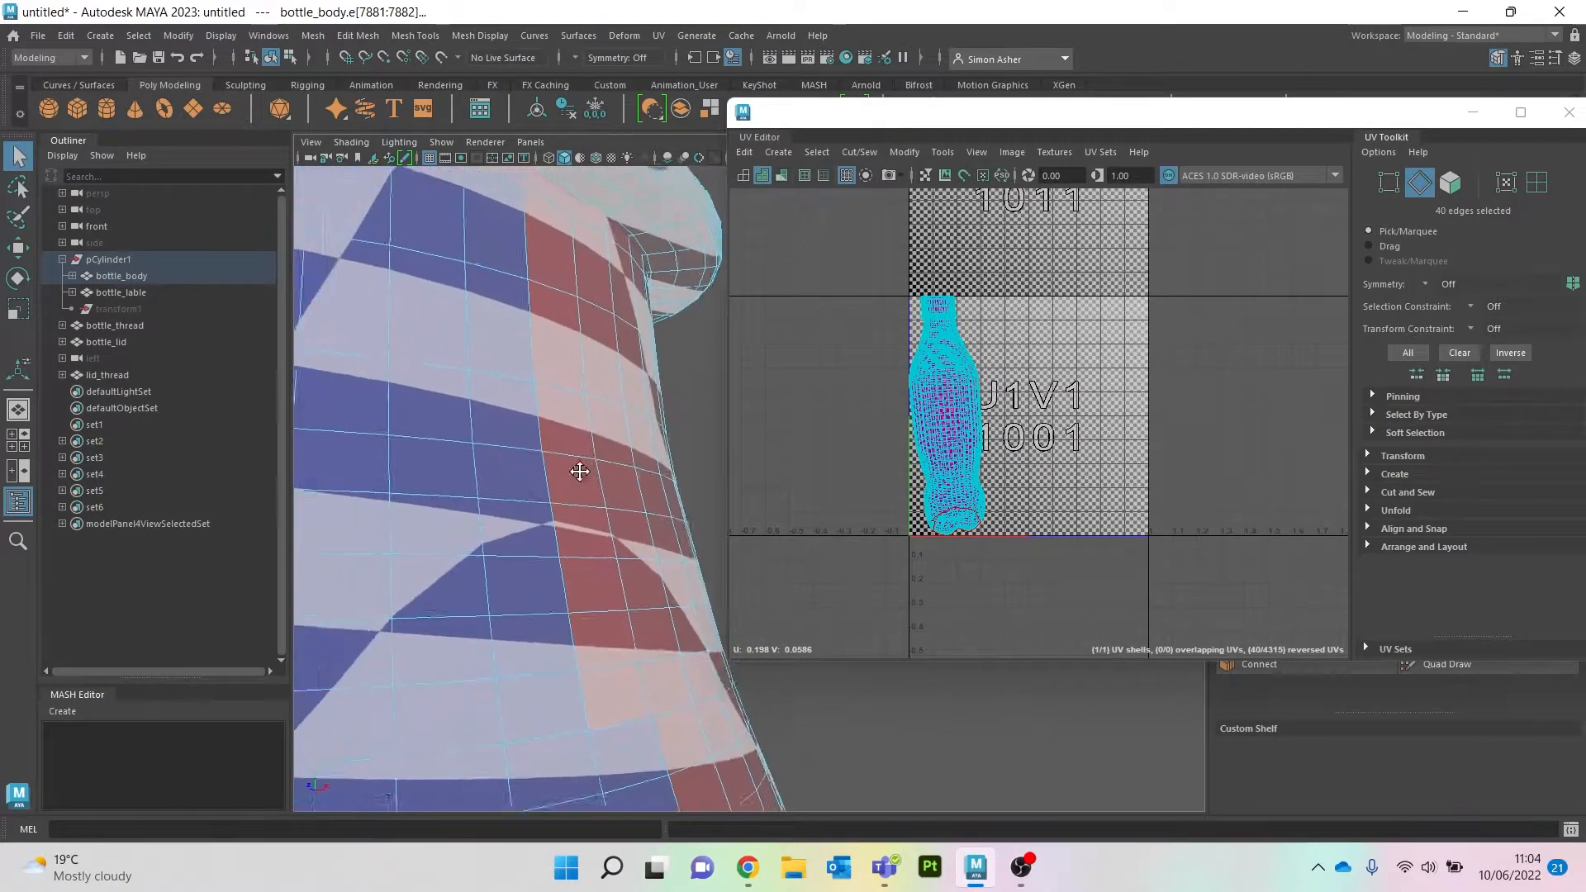
alt+drag(584, 469, 554, 377)
shift+double_click(517, 264)
scroll(520, 272, down, 4)
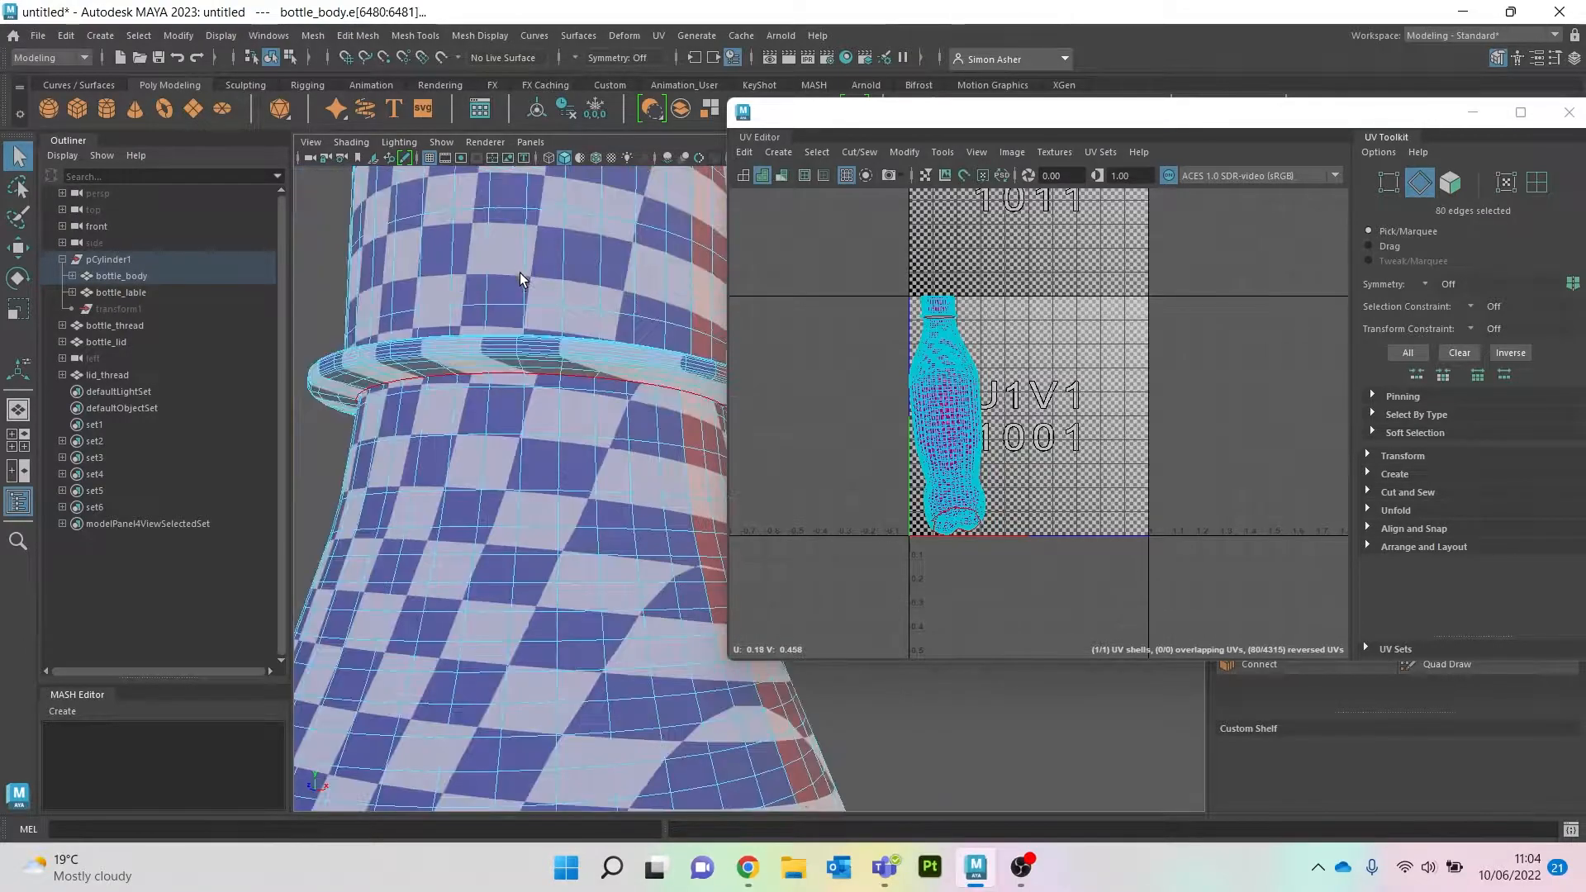
Step: Add the remaining edge loops around the neck ring's rim and upper side to the seam selection
scroll(542, 345, up, 3)
shift+double_click(547, 217)
scroll(551, 246, down, 4)
alt+drag(552, 263, 555, 287)
alt+middle_drag(558, 421, 566, 383)
shift+double_click(495, 652)
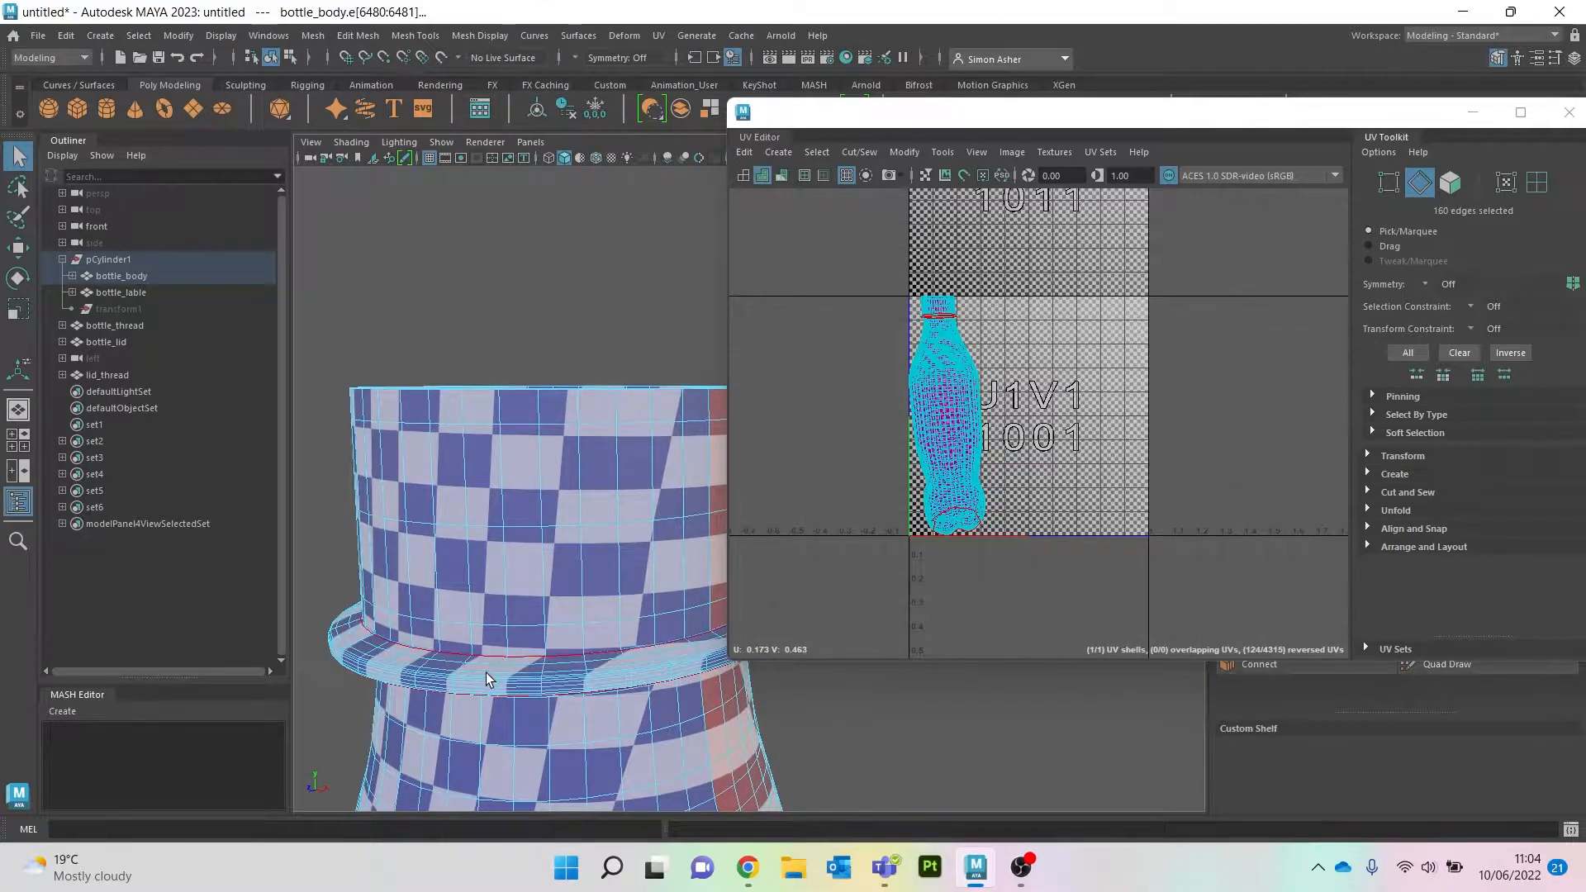
shift+double_click(483, 674)
Step: Add the two edge loops around the bottle mouth's rim to the seam selection
scroll(504, 621, down, 3)
alt+drag(499, 623, 529, 661)
scroll(510, 641, up, 5)
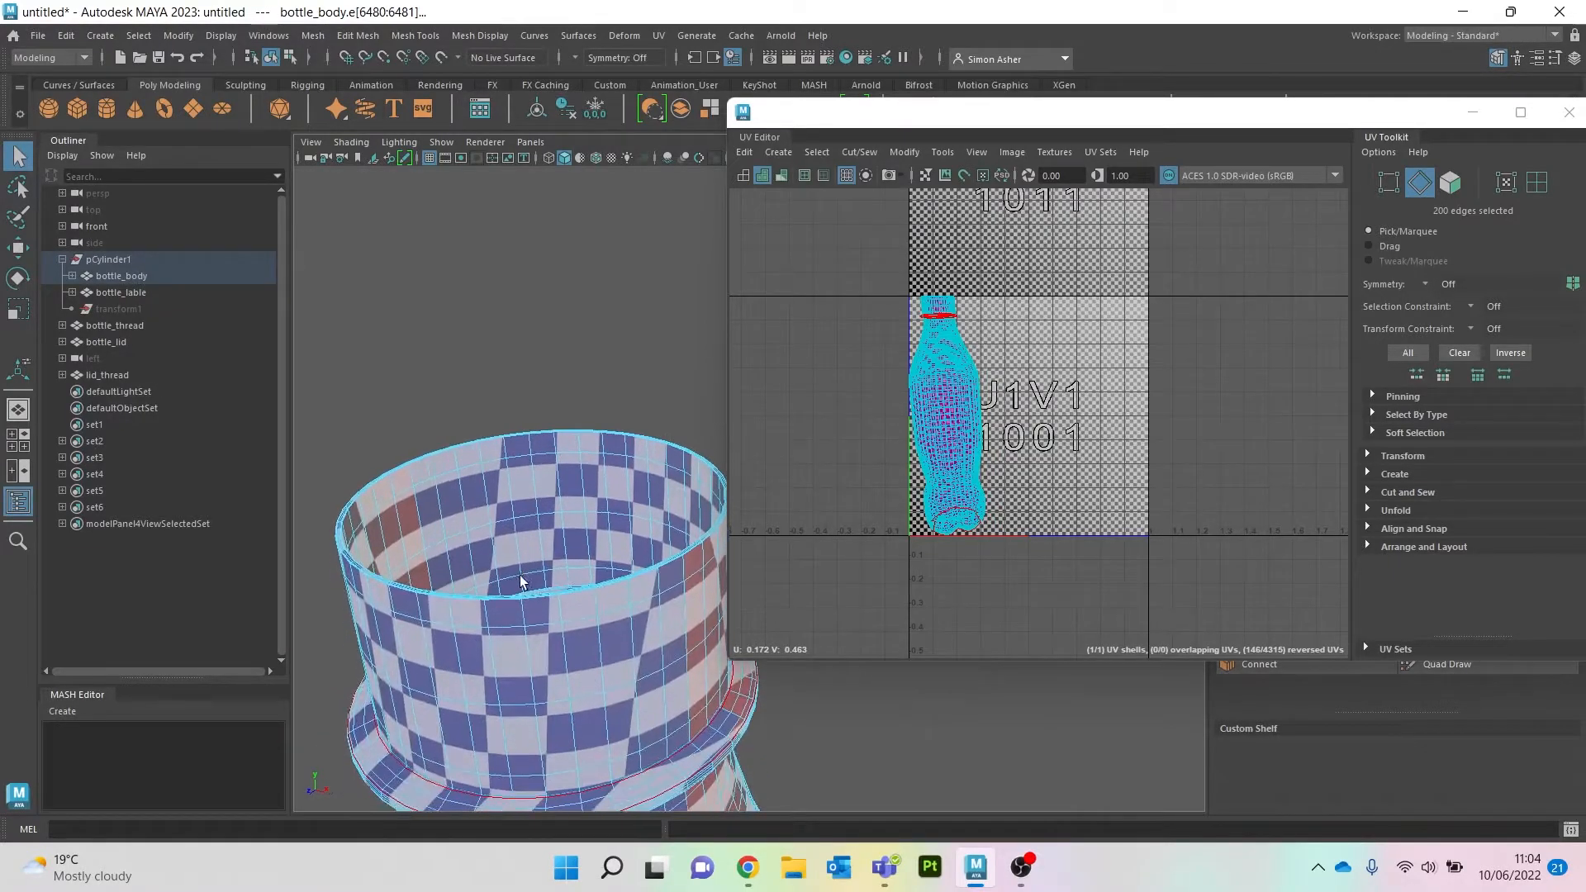
shift+double_click(506, 675)
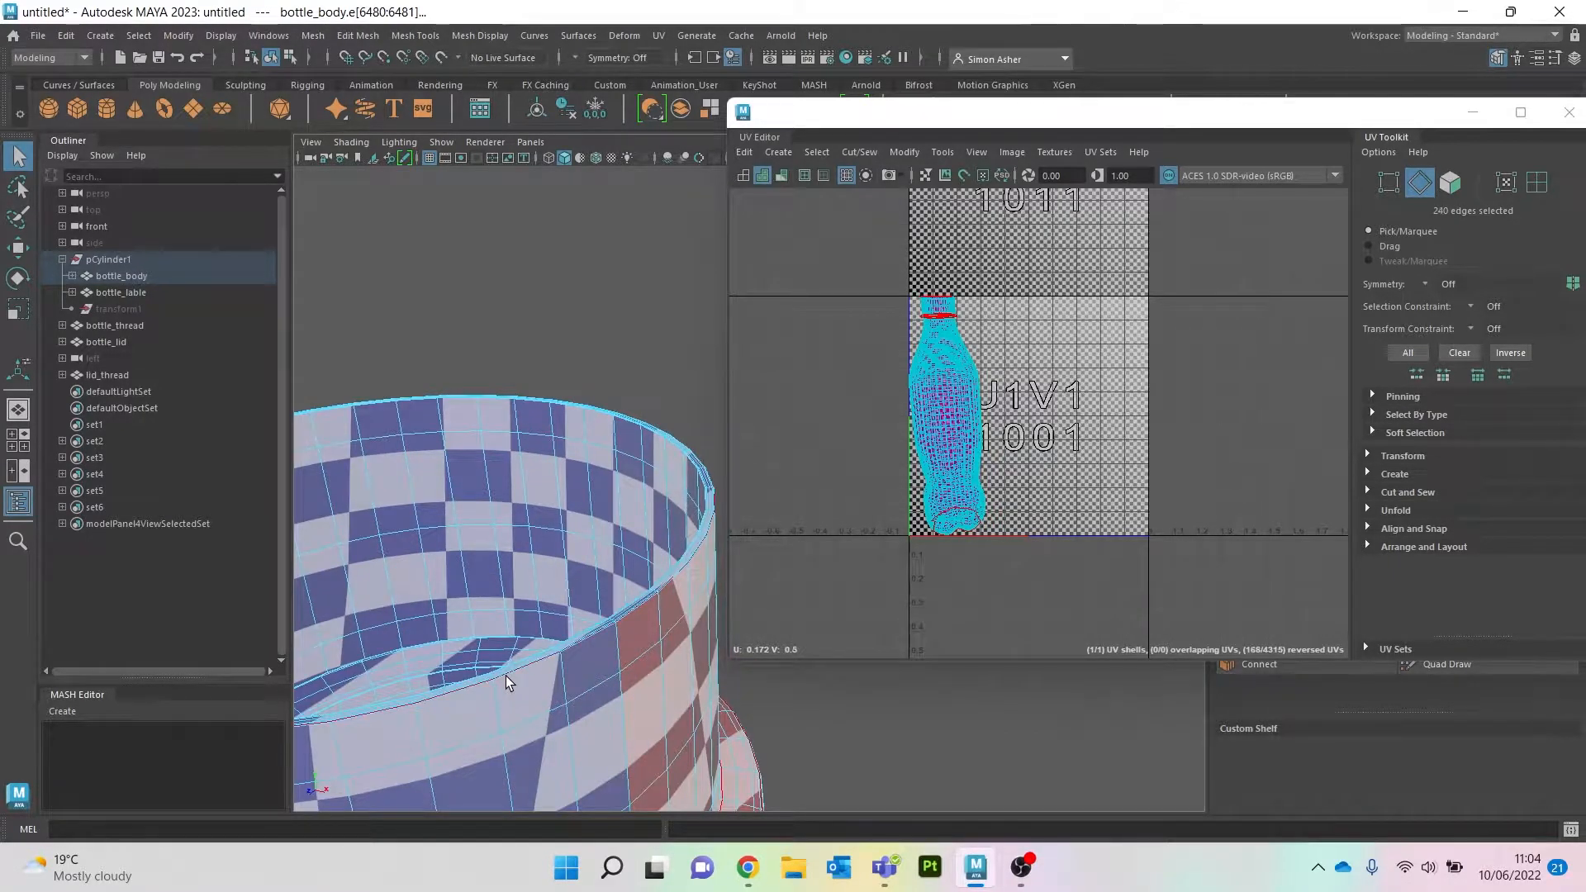
shift+double_click(531, 401)
scroll(534, 433, down, 6)
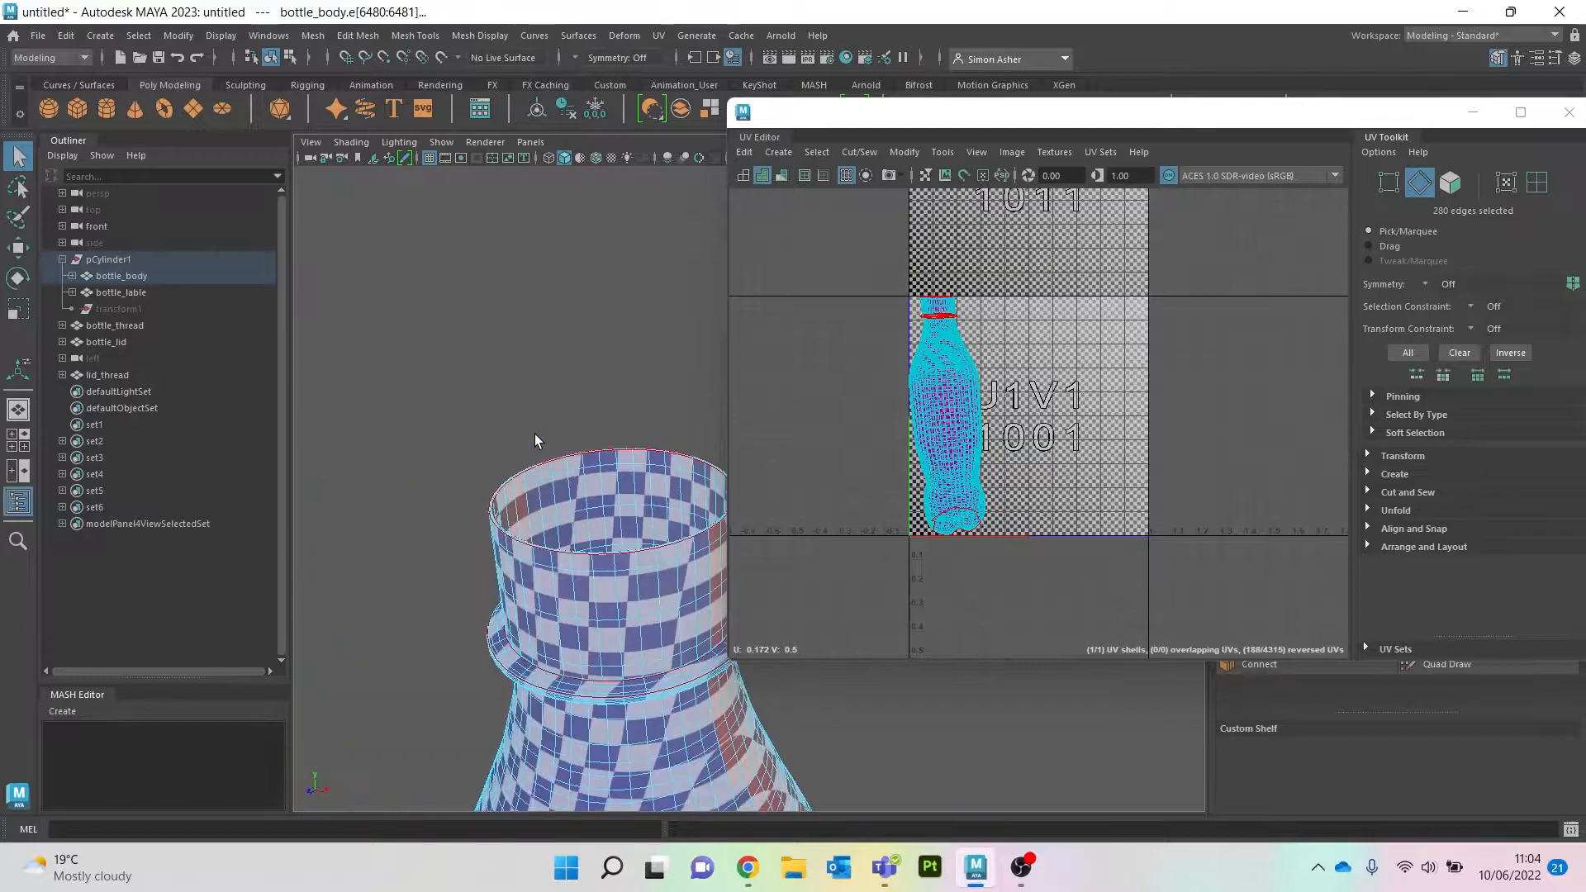
Step: Add the lengthwise edge loop running from the centre of the base up the bottle to the seam selection
alt+drag(563, 483, 612, 375)
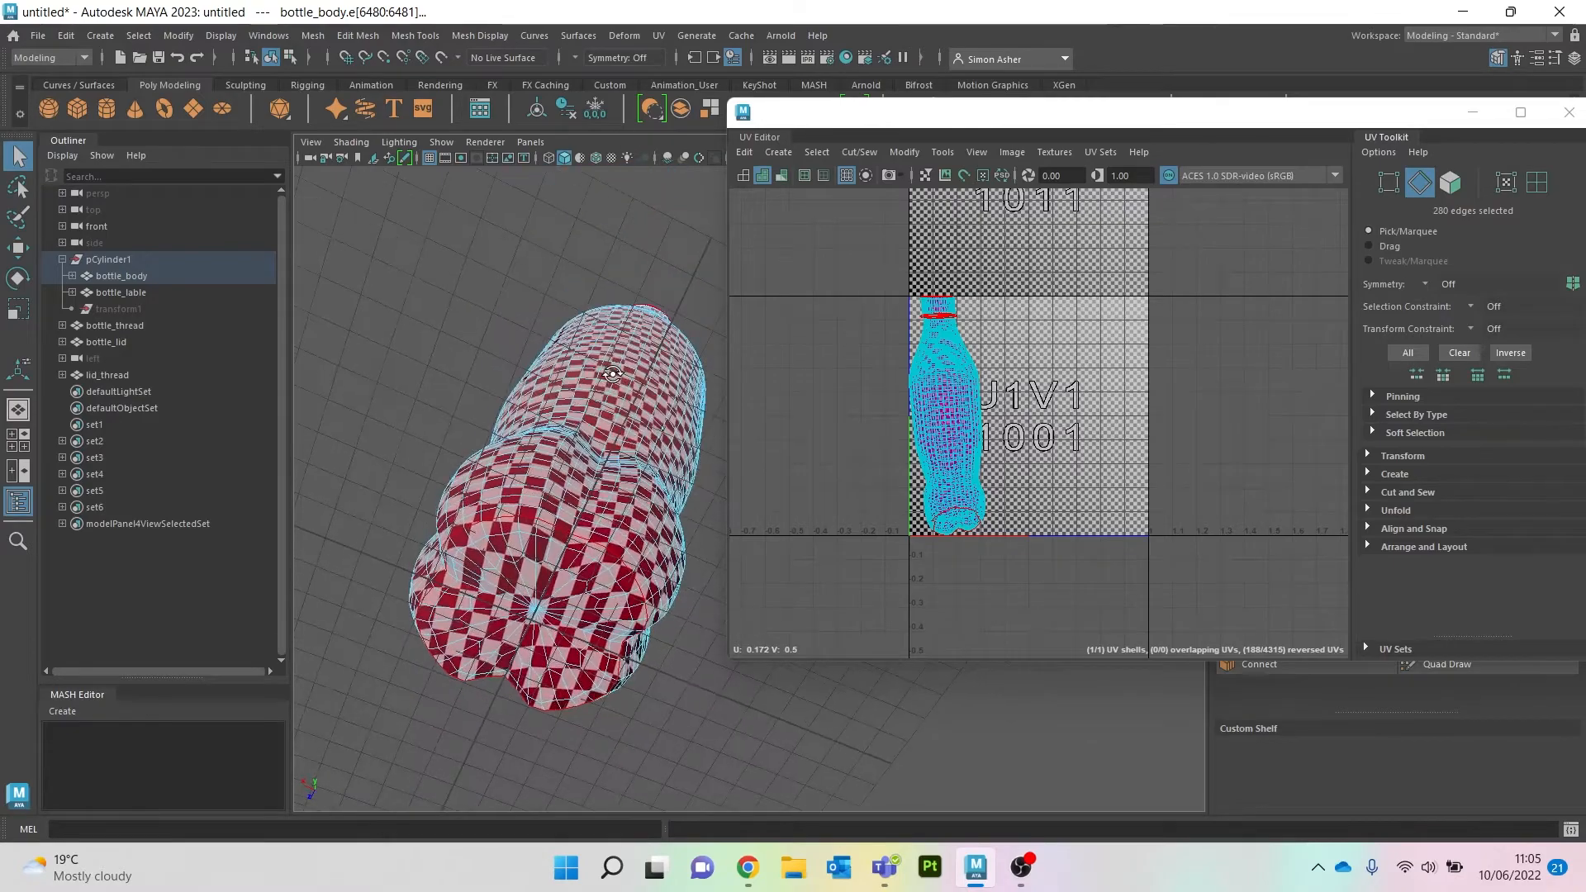
shift+double_click(532, 583)
alt+drag(537, 579, 619, 566)
Step: Maximise the UV Editor, hide the checker pattern and cut the UVs along the selected seam edges
double_click(1012, 111)
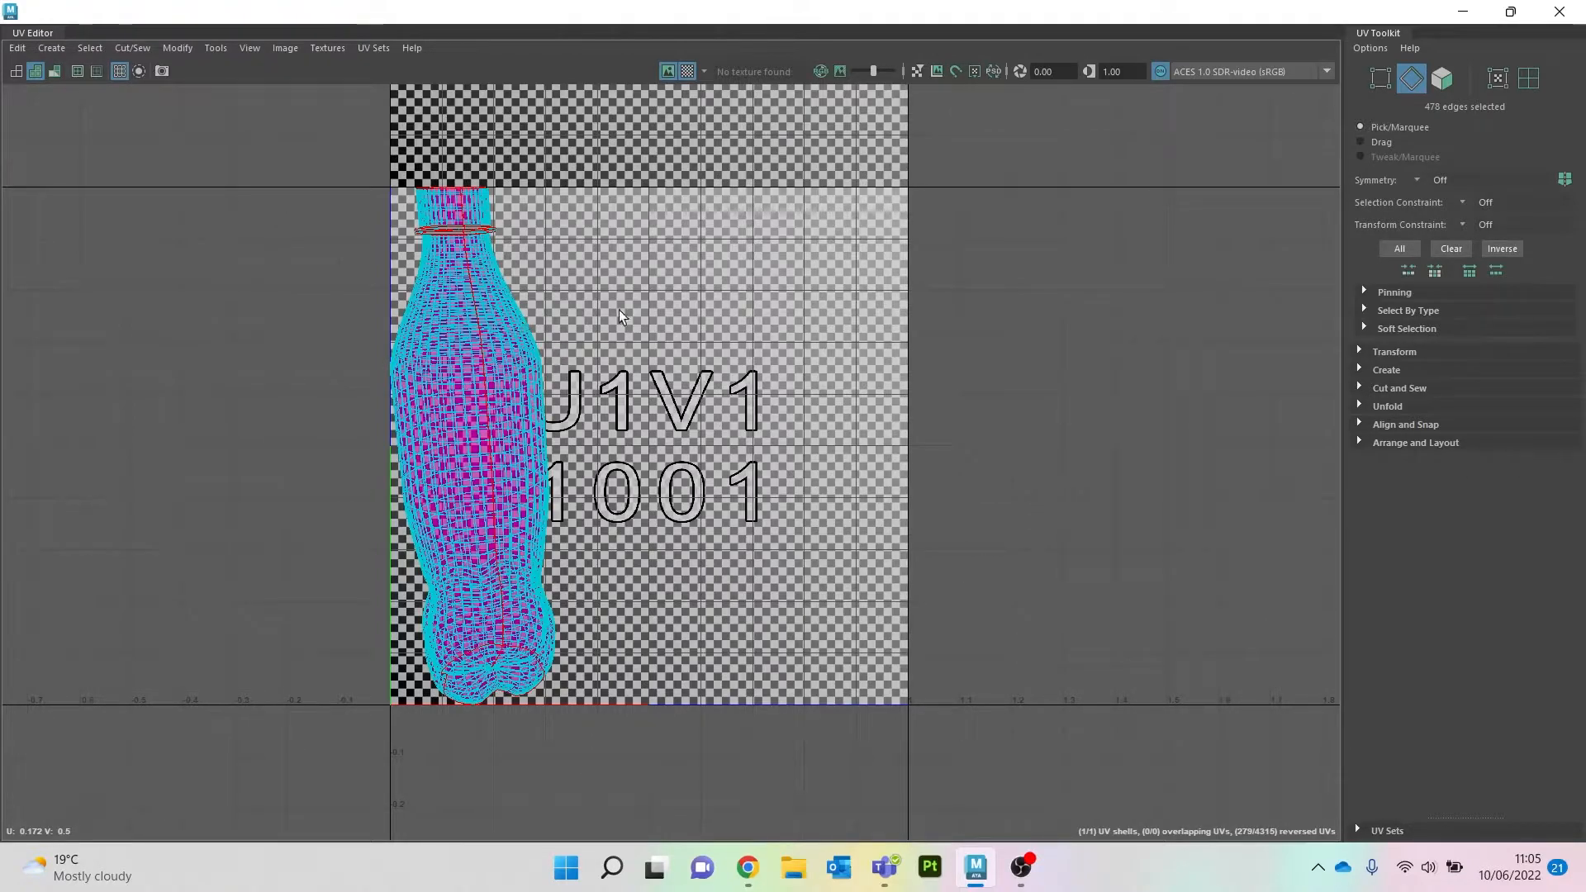
click(687, 71)
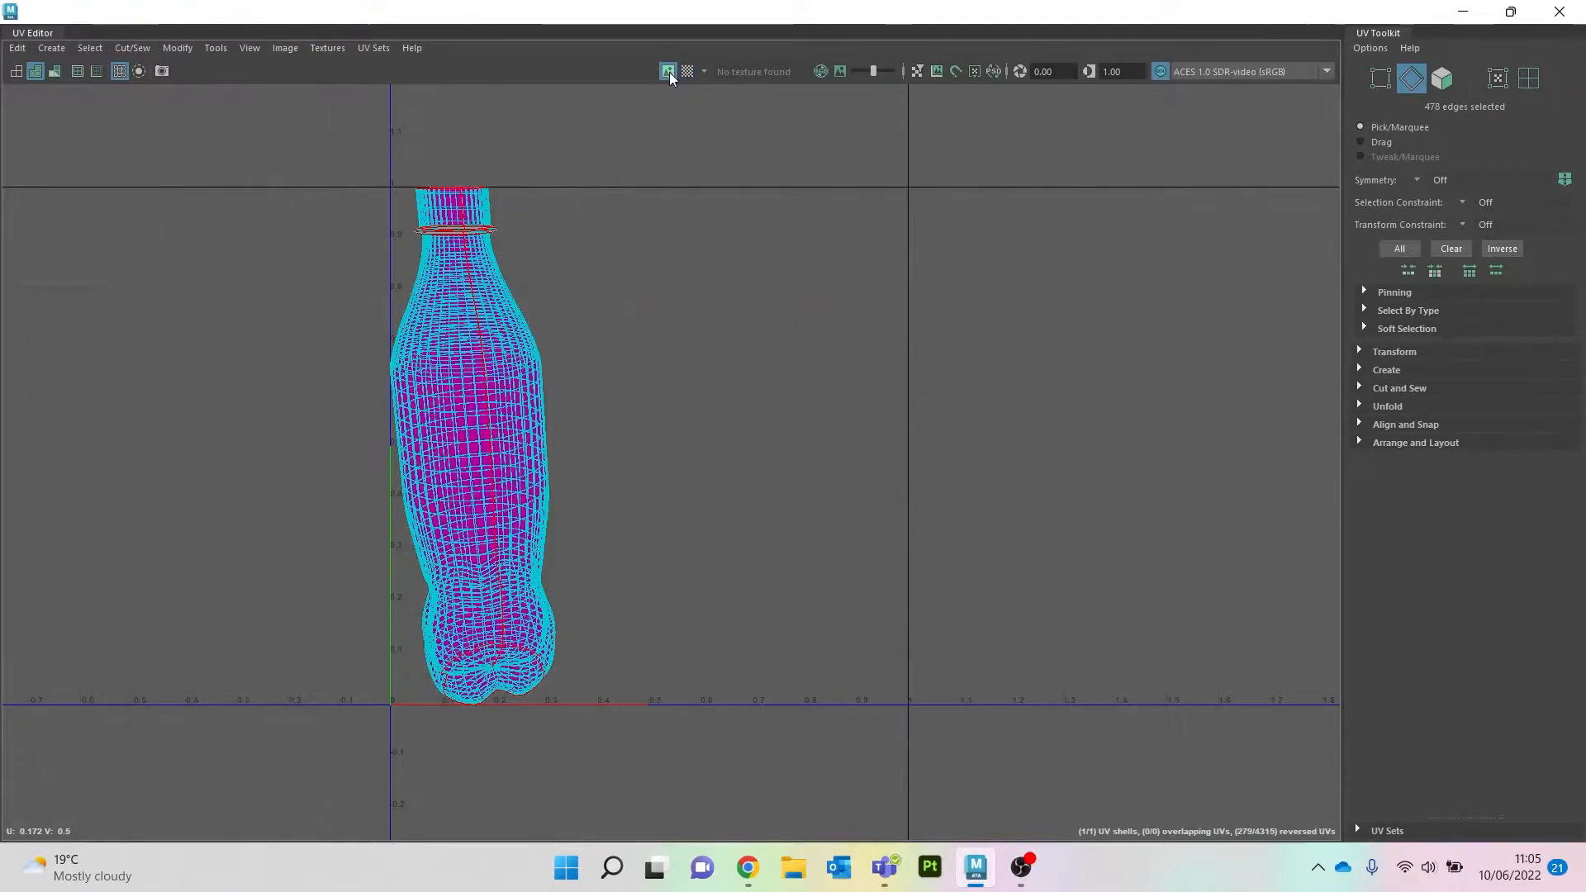
shift+right_click(707, 248)
mouse_move(666, 272)
shift+right_down()
mouse_move(676, 255)
mouse_move(662, 247)
shift+right_up()
Step: Select all the bottle body's UV shells and unfold them
drag(312, 134, 797, 729)
shift+right_drag(851, 307, 698, 295)
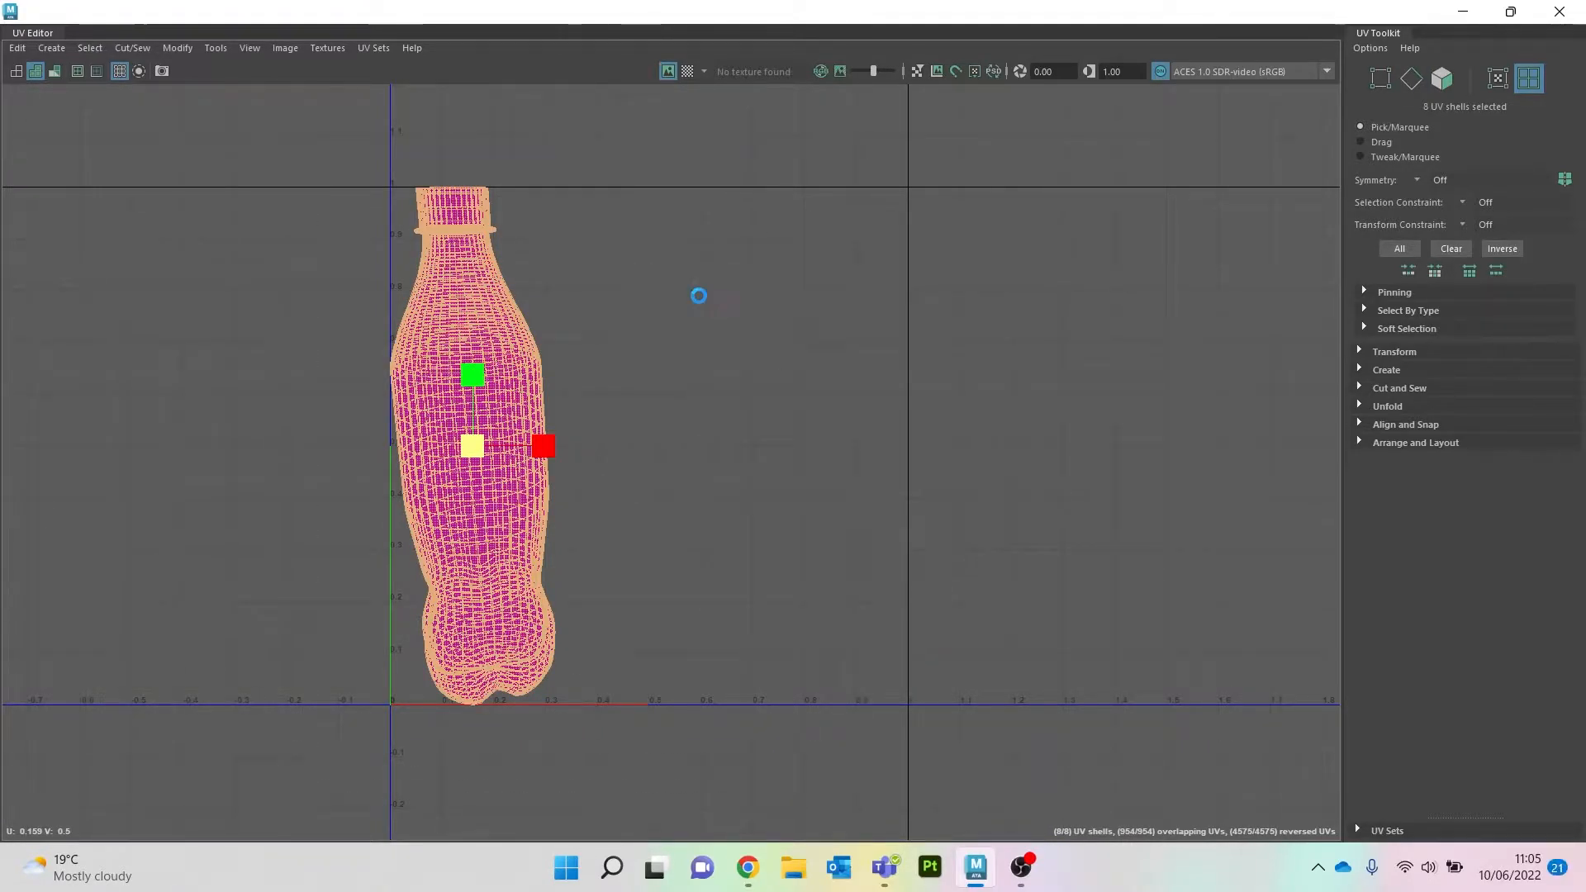
Step: Move the two large overlapping body shells apart, one to each side of the main UV tile
click(565, 373)
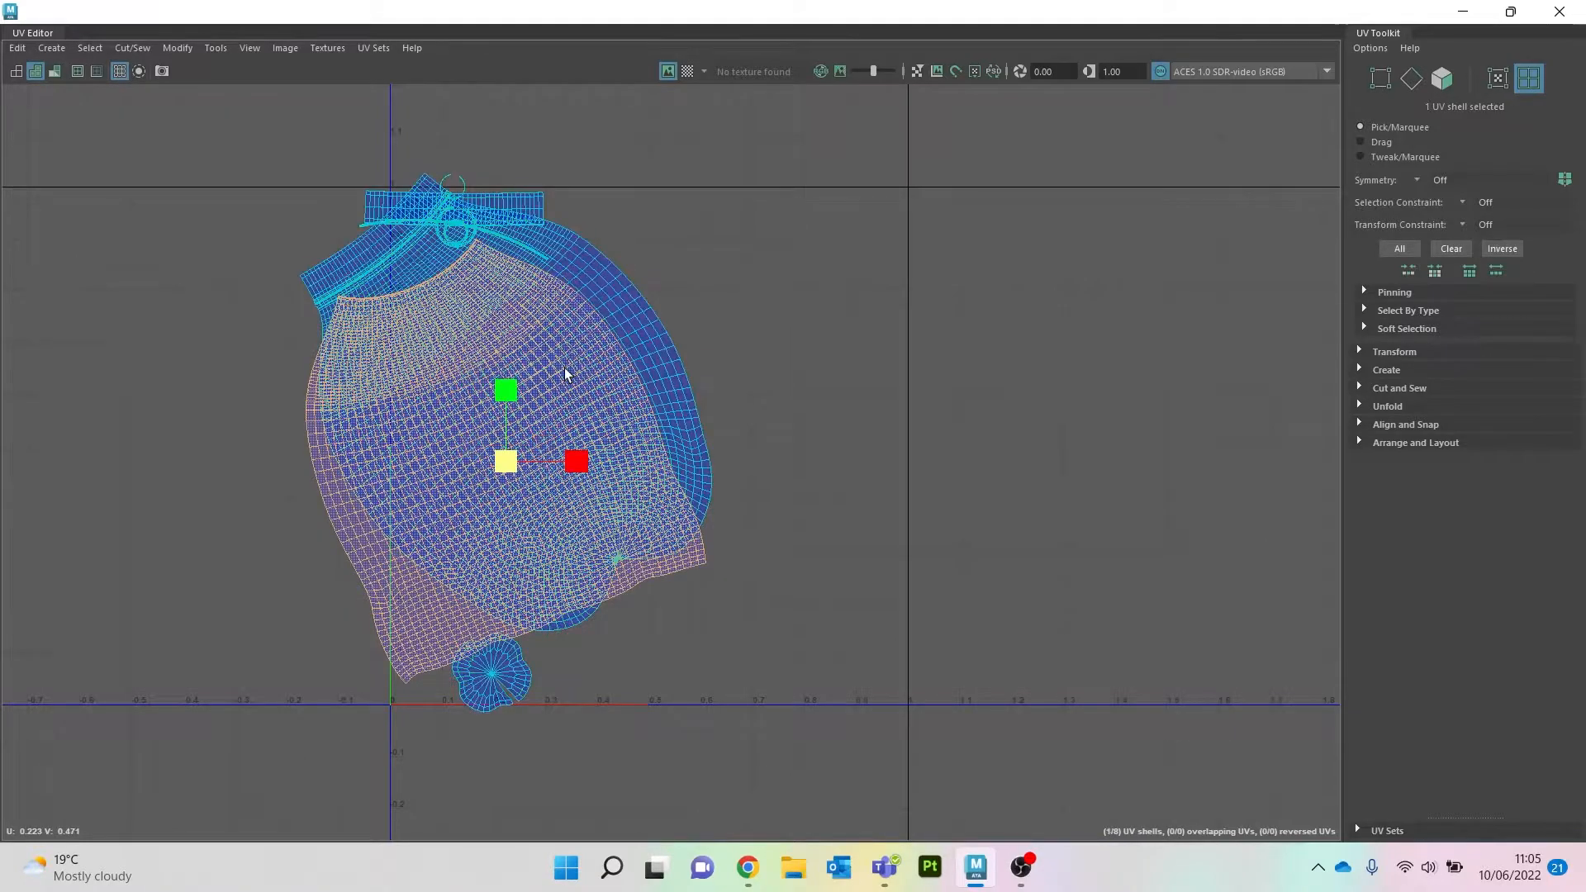
key(w)
drag(507, 460, 933, 462)
click(532, 450)
drag(538, 453, 258, 500)
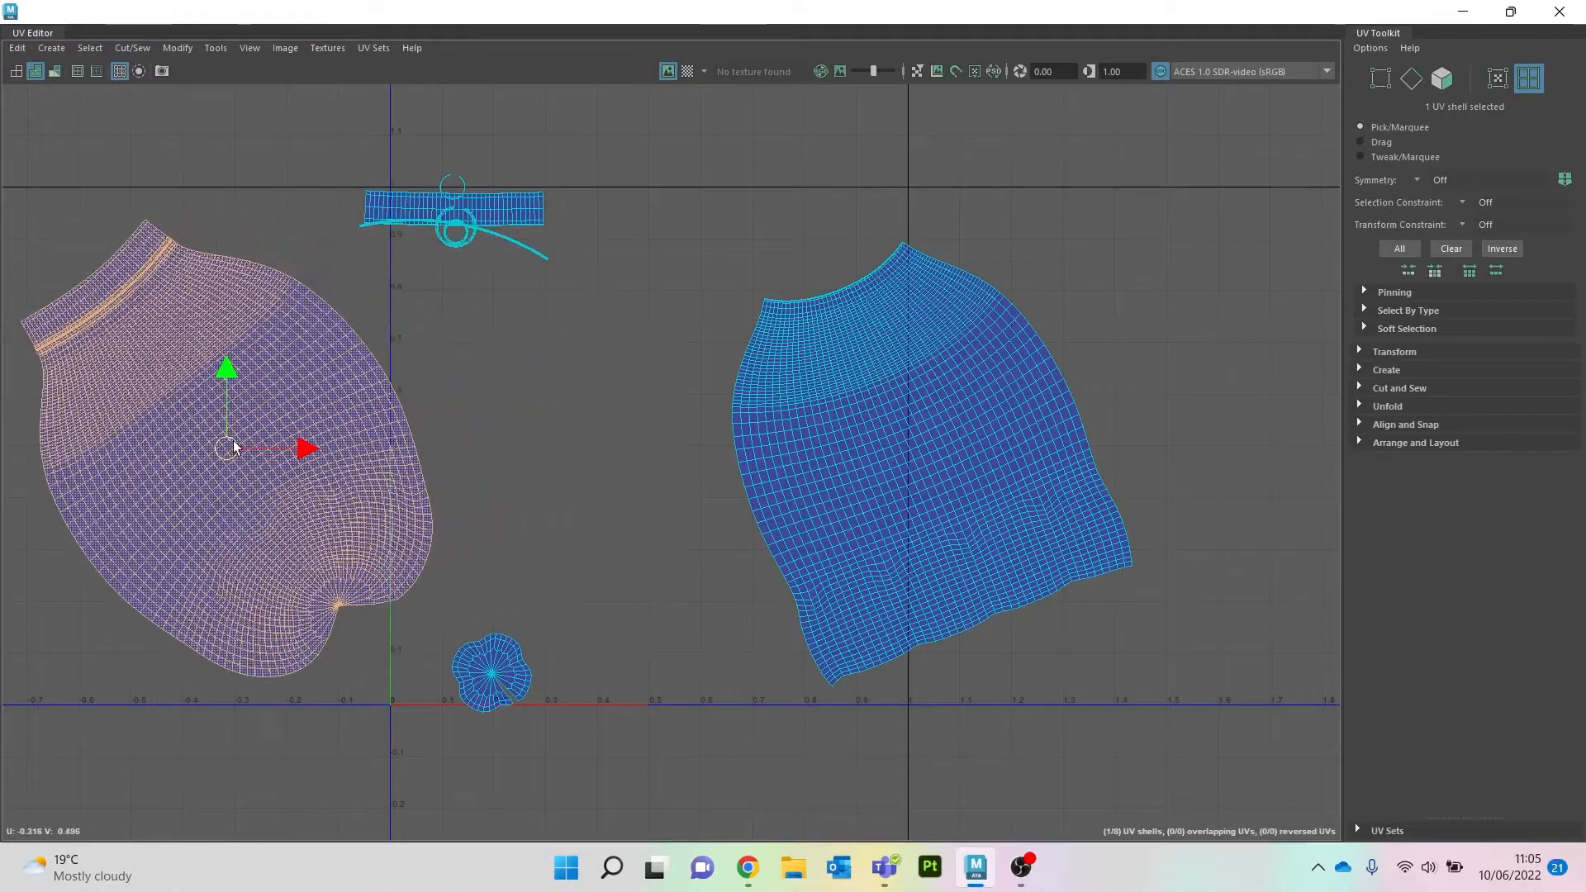
Step: Separate the rectangular neck shell and the thin curved ring shell from the small circular shells
click(505, 216)
drag(454, 211, 272, 156)
click(493, 243)
drag(456, 227, 483, 318)
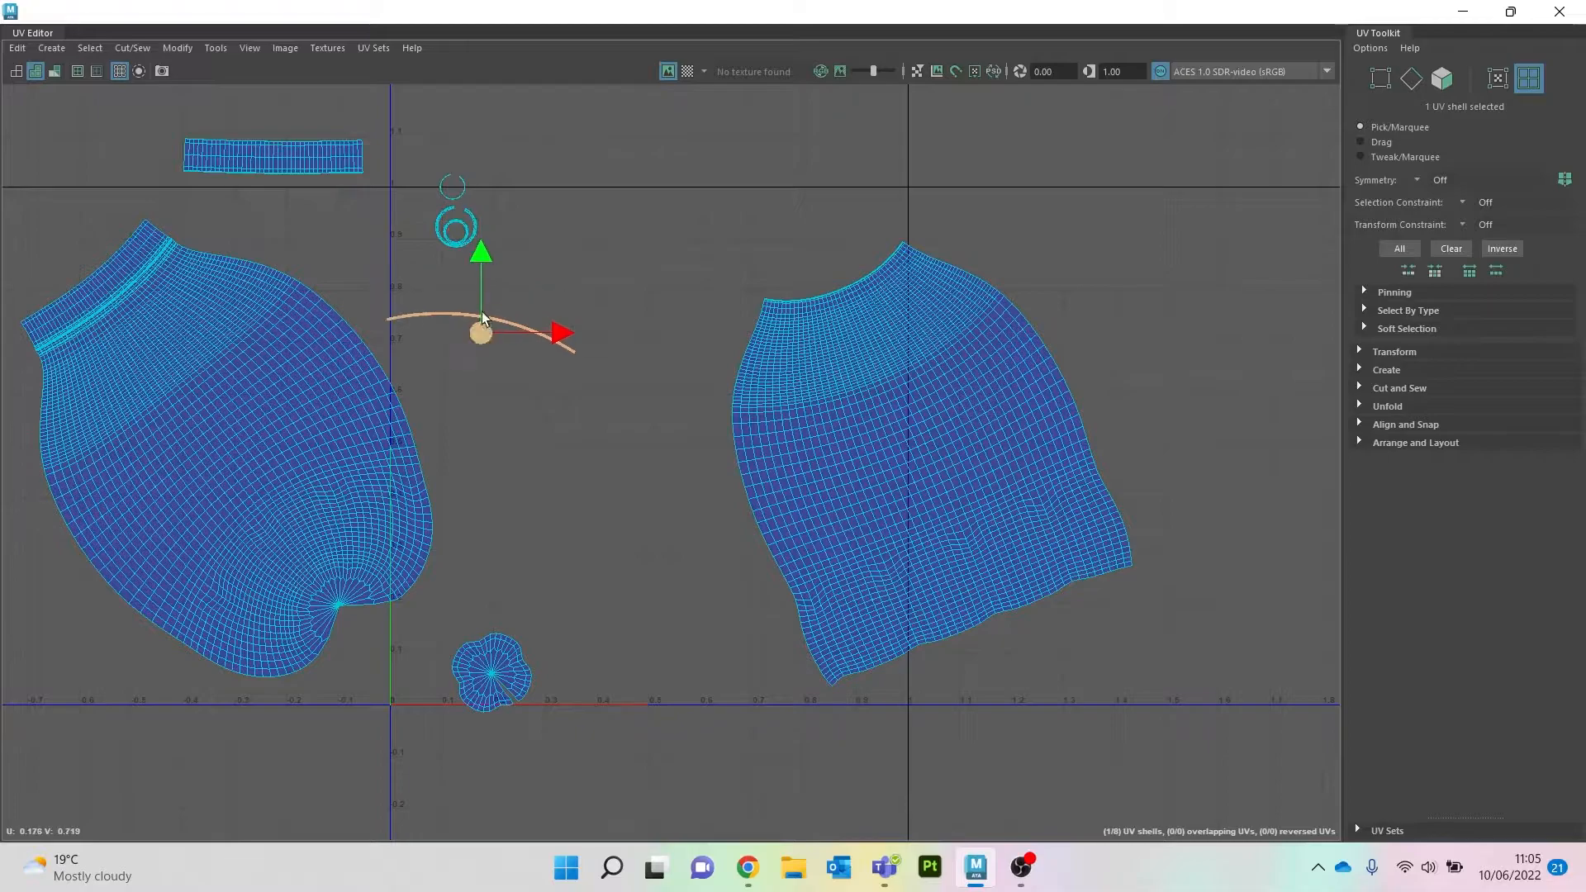
Step: Restore the UV Editor to its smaller window and turn the checker pattern back on
double_click(874, 12)
alt+drag(593, 289, 569, 437)
key(super)
key(super)
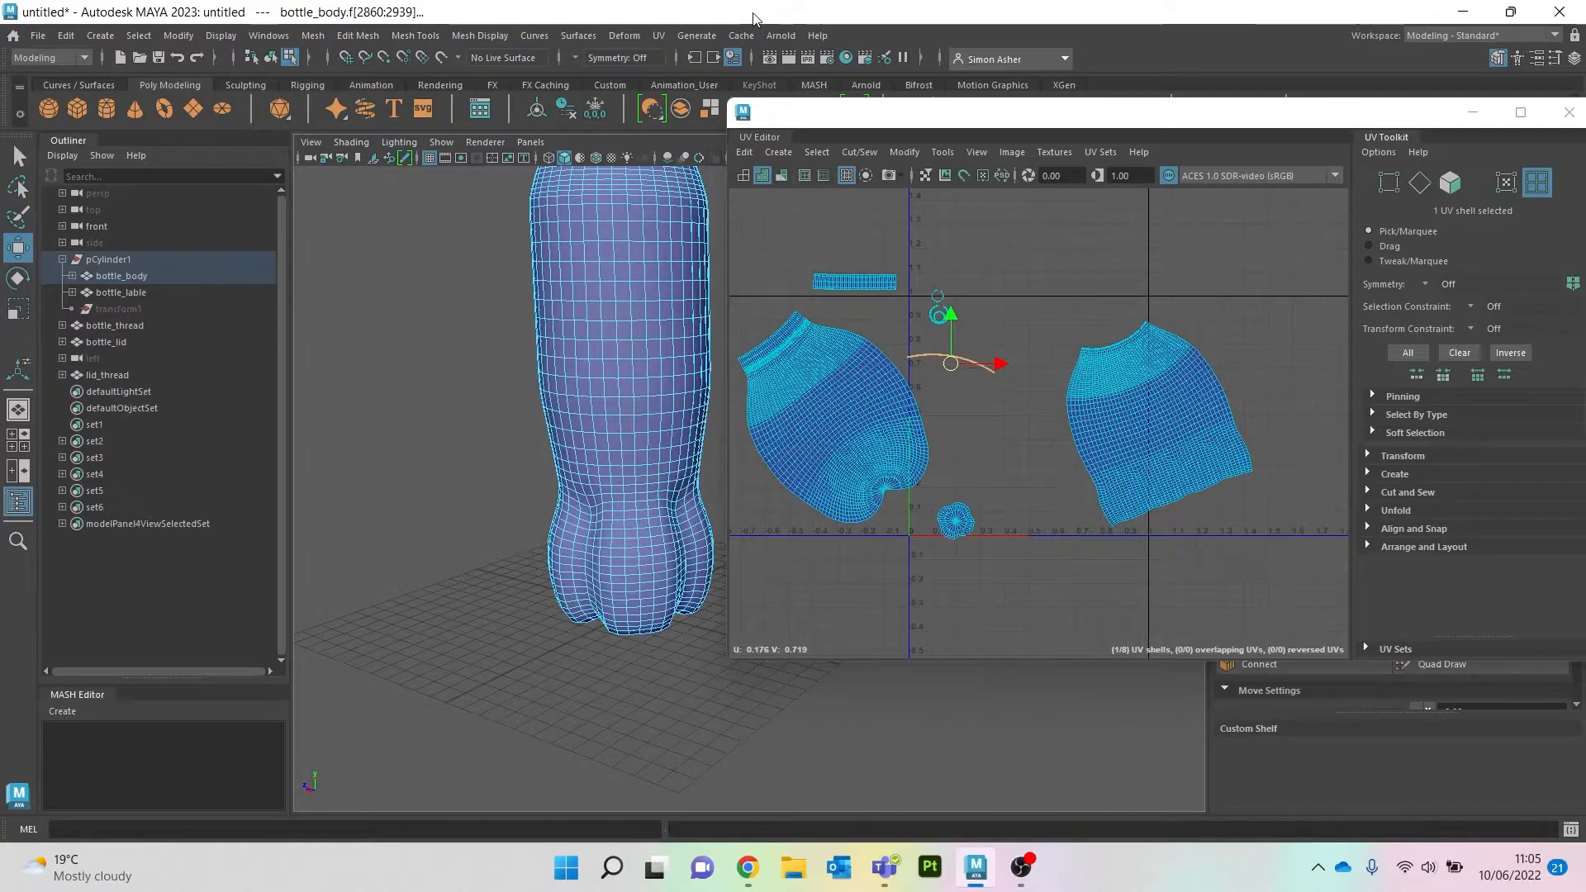
alt+middle_drag(504, 267, 468, 434)
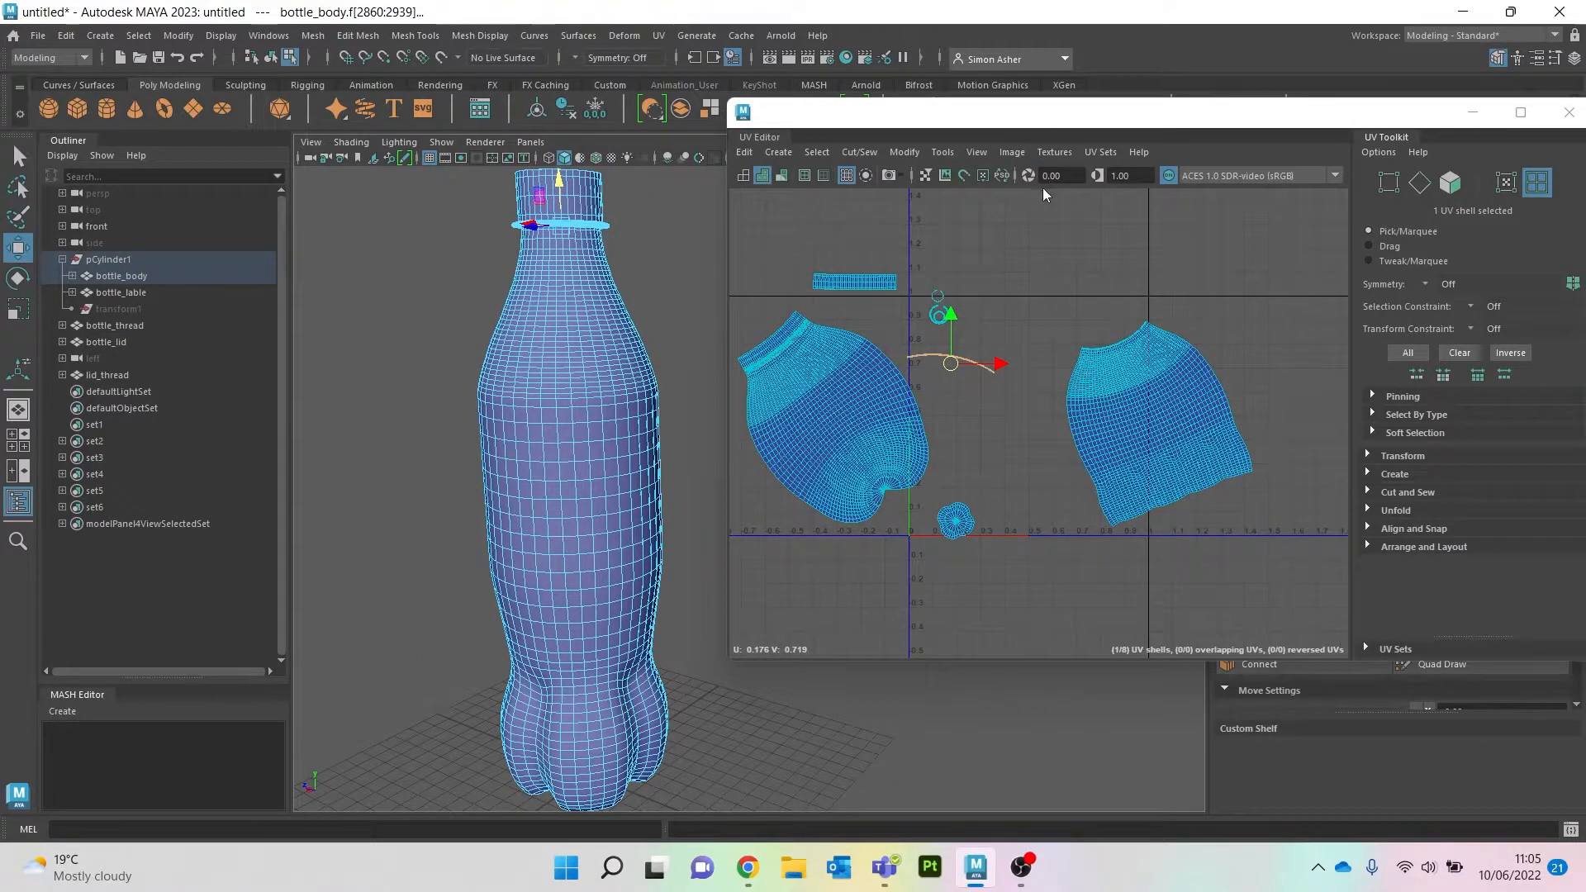
double_click(1014, 118)
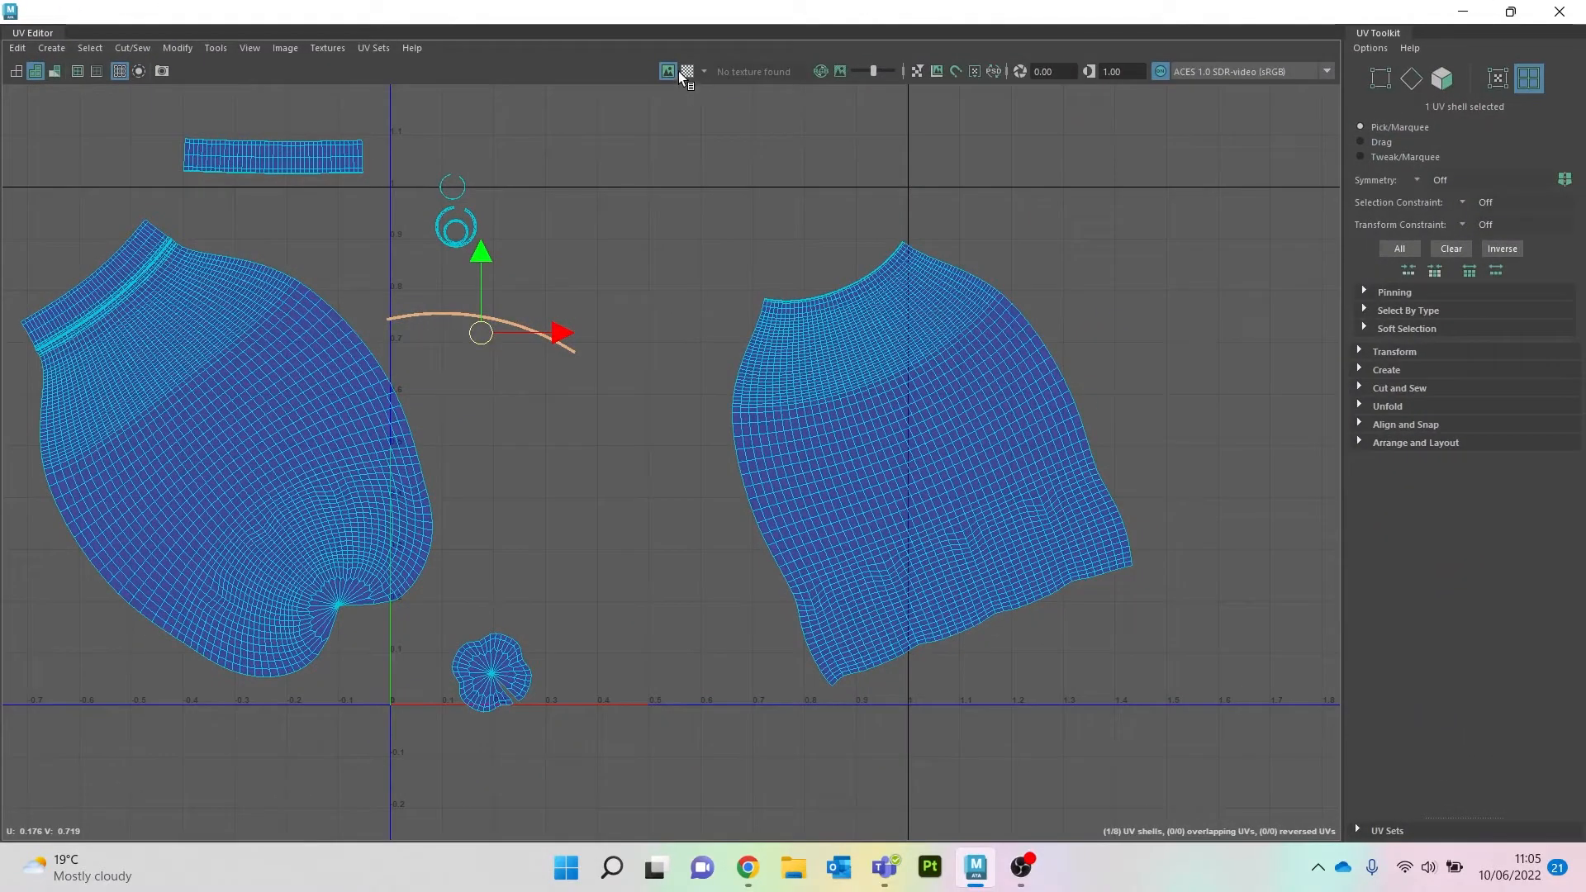
click(682, 74)
double_click(717, 20)
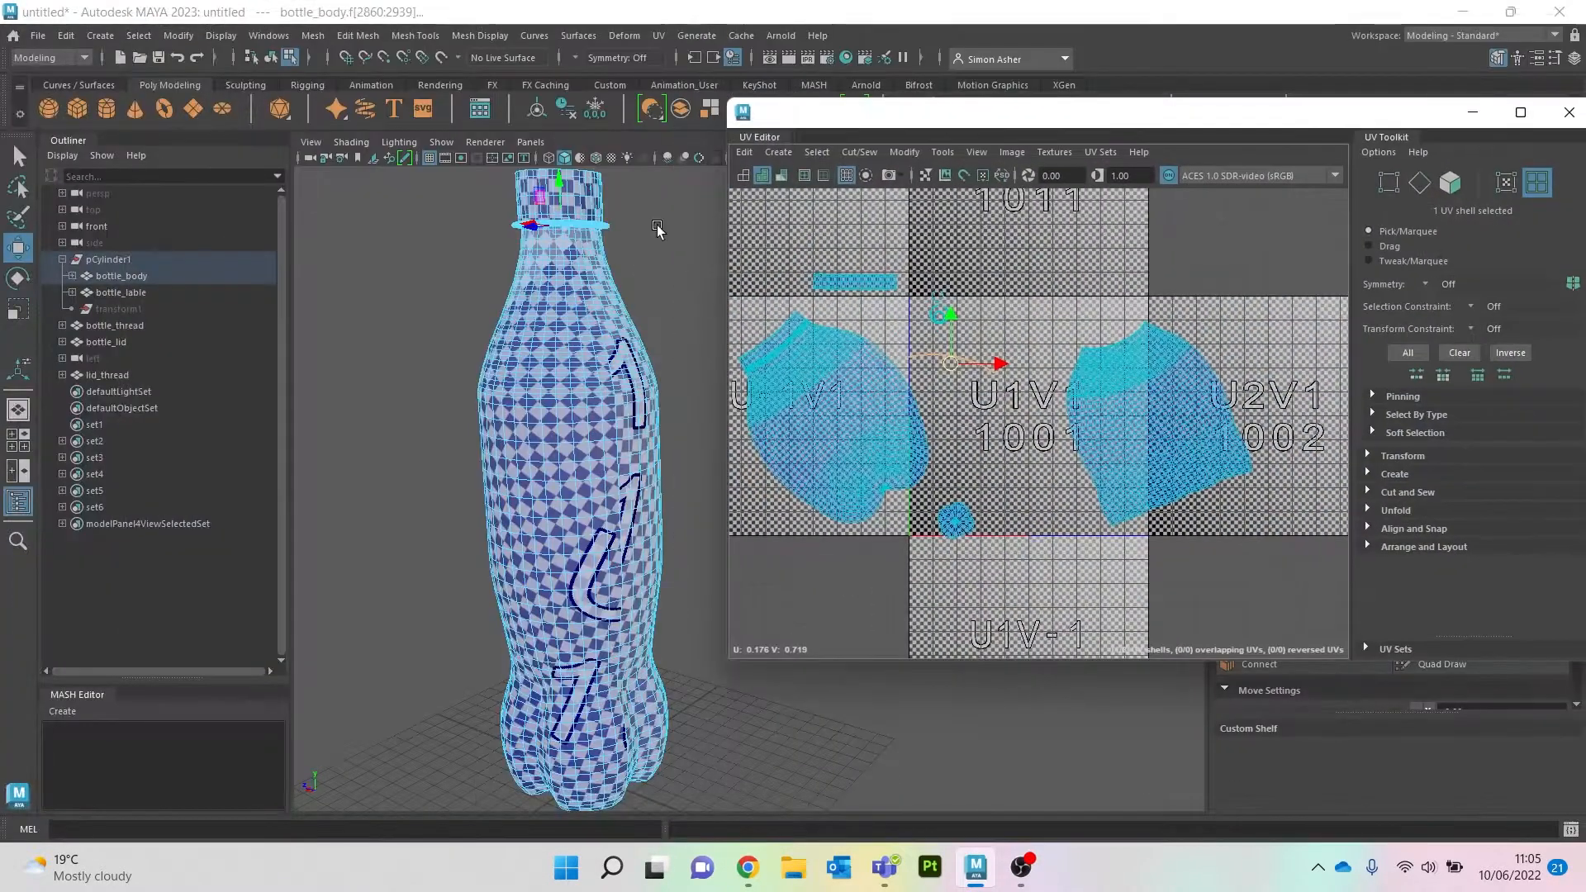
Step: Rotate the two large body shells in the UV layout to straighten the checker pattern on the bottle
alt+drag(597, 374, 578, 332)
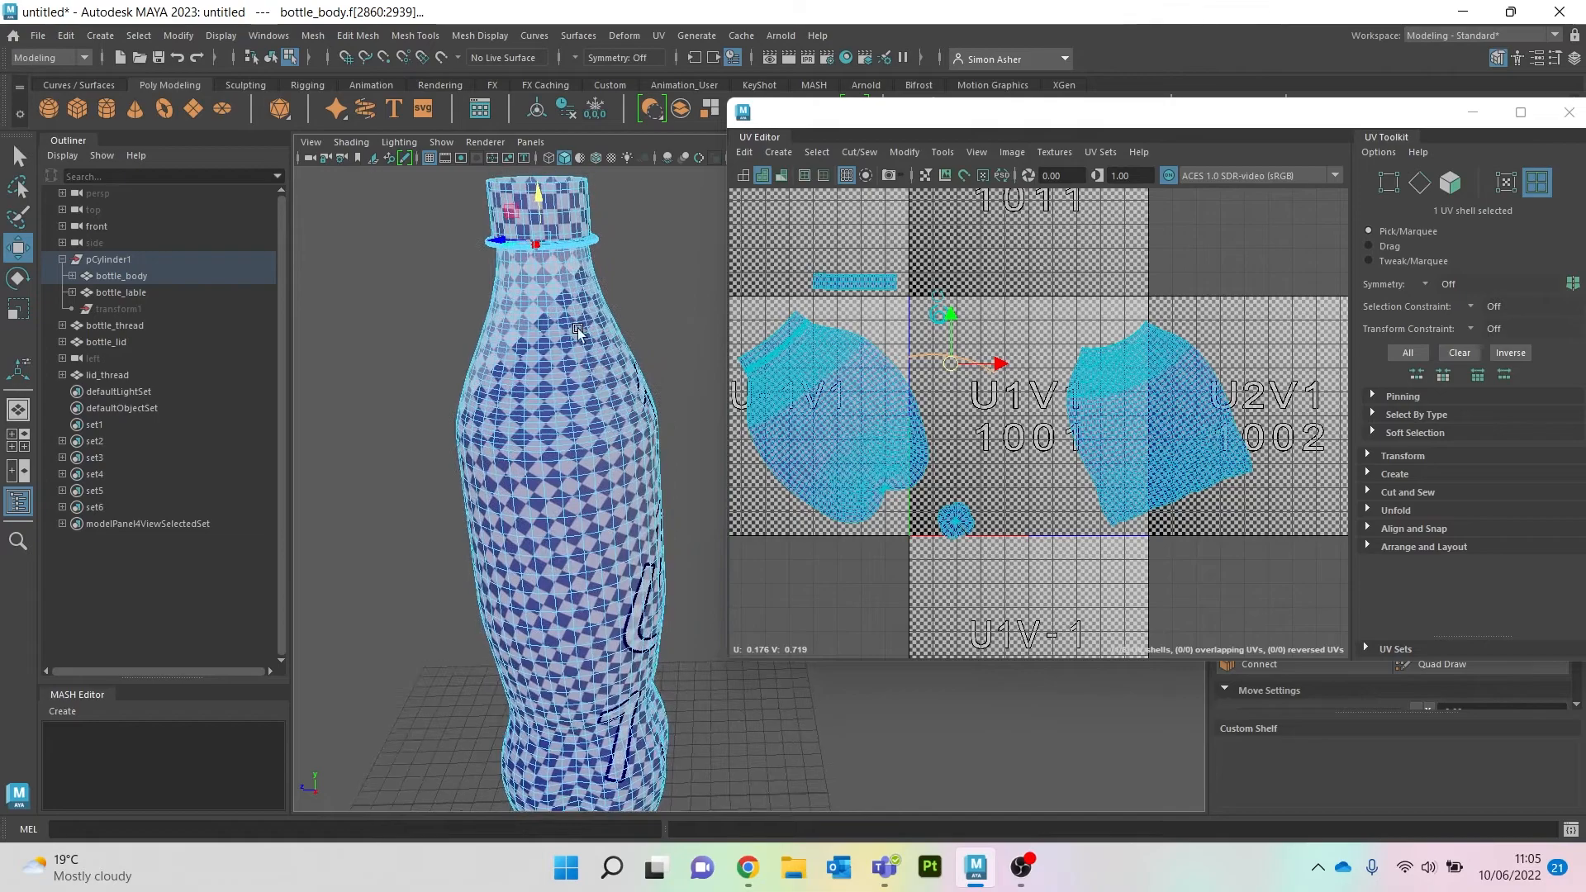
mouse_move(592, 499)
alt+middle_down()
mouse_move(522, 284)
mouse_move(592, 508)
alt+middle_up()
scroll(529, 277, up, 5)
alt+middle_drag(523, 270, 601, 442)
scroll(602, 442, up, 5)
scroll(475, 453, down, 2)
alt+middle_drag(469, 454, 460, 505)
click(826, 459)
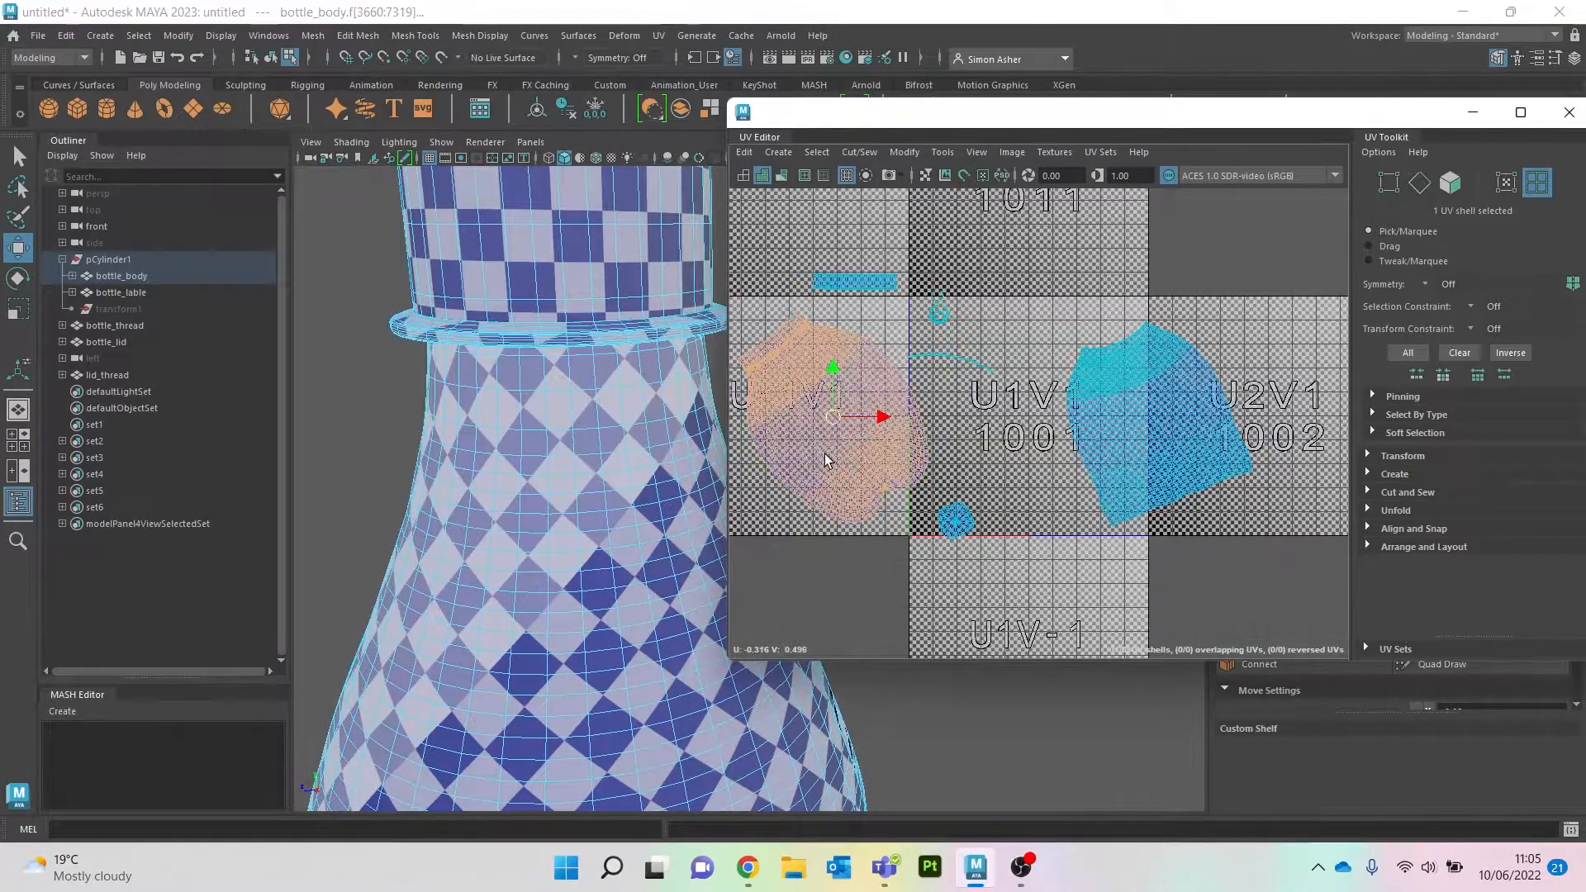
key(e)
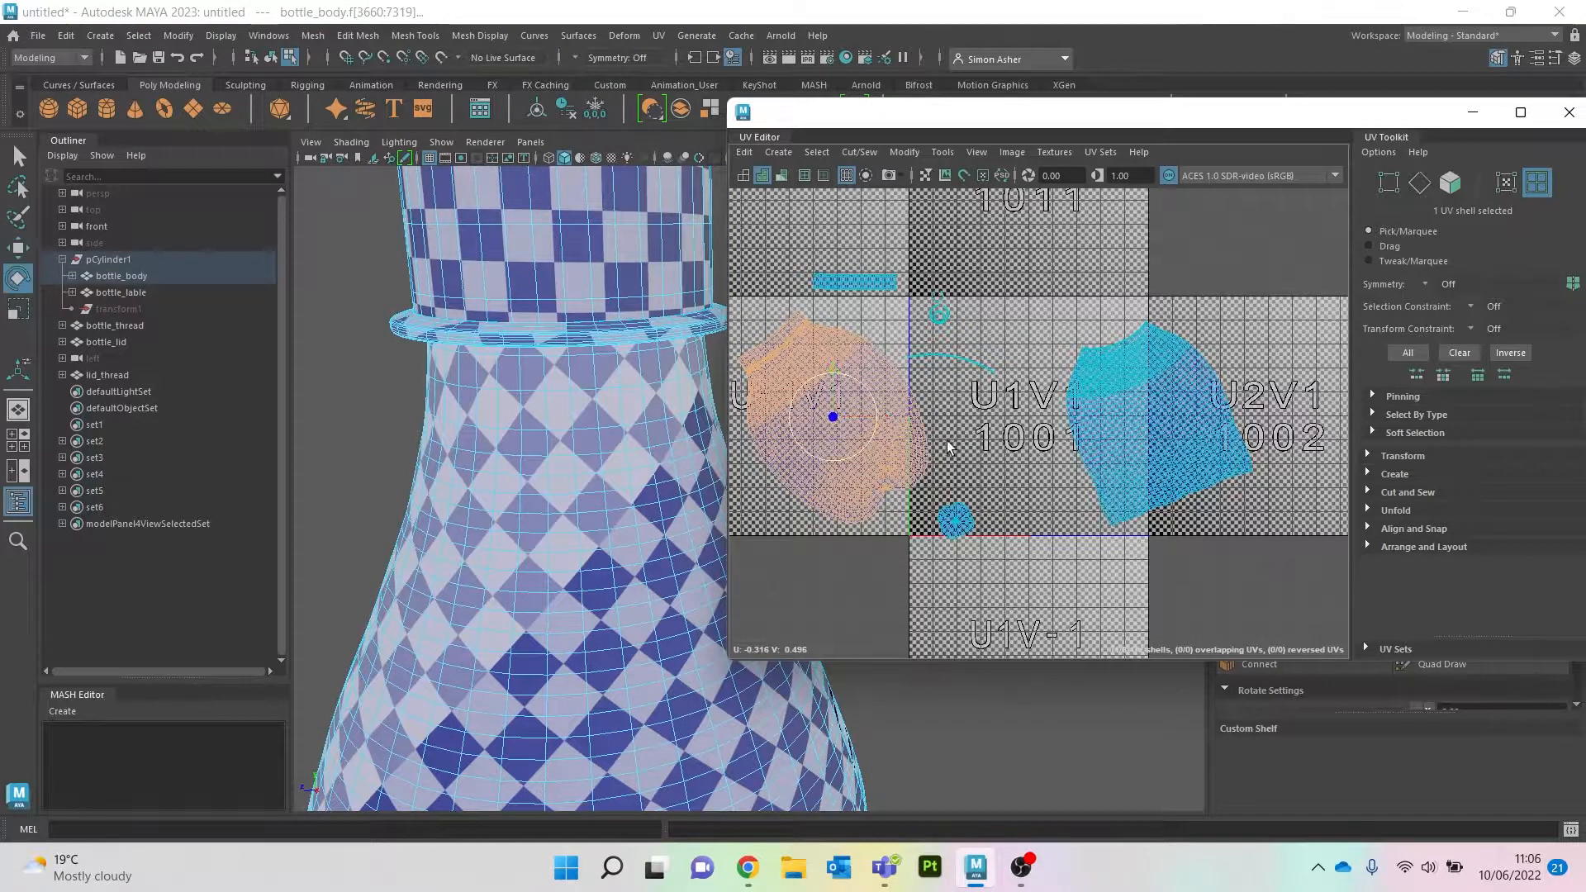
drag(855, 378, 868, 403)
click(1152, 397)
drag(1157, 392, 1178, 403)
Step: Examine the checker pattern on the bottle's neck, sides and base for distortion
scroll(698, 442, down, 6)
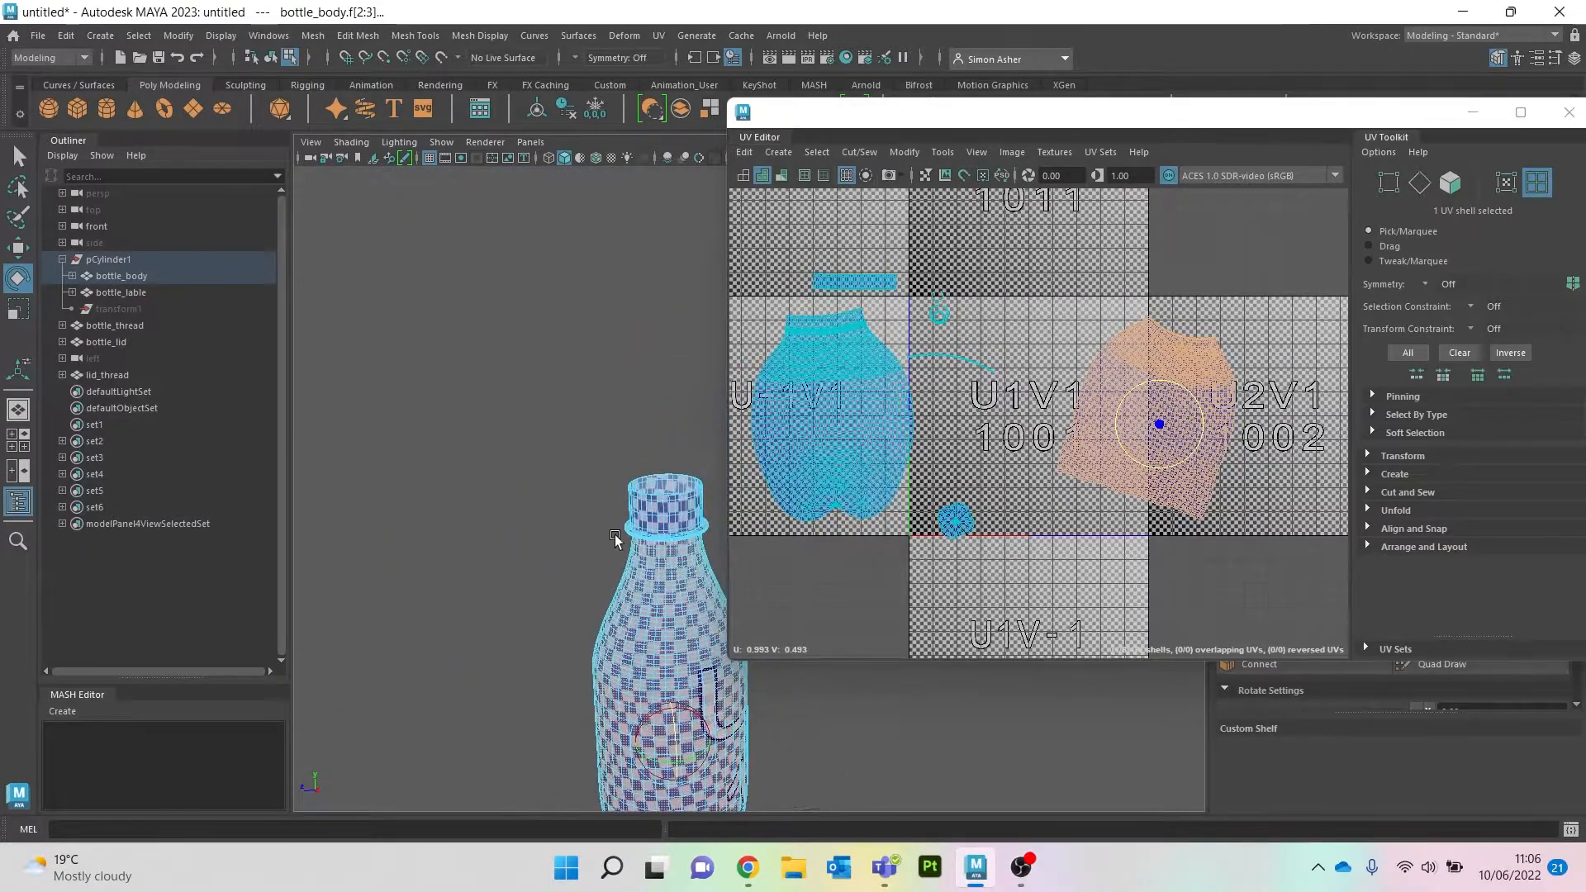
scroll(609, 536, up, 8)
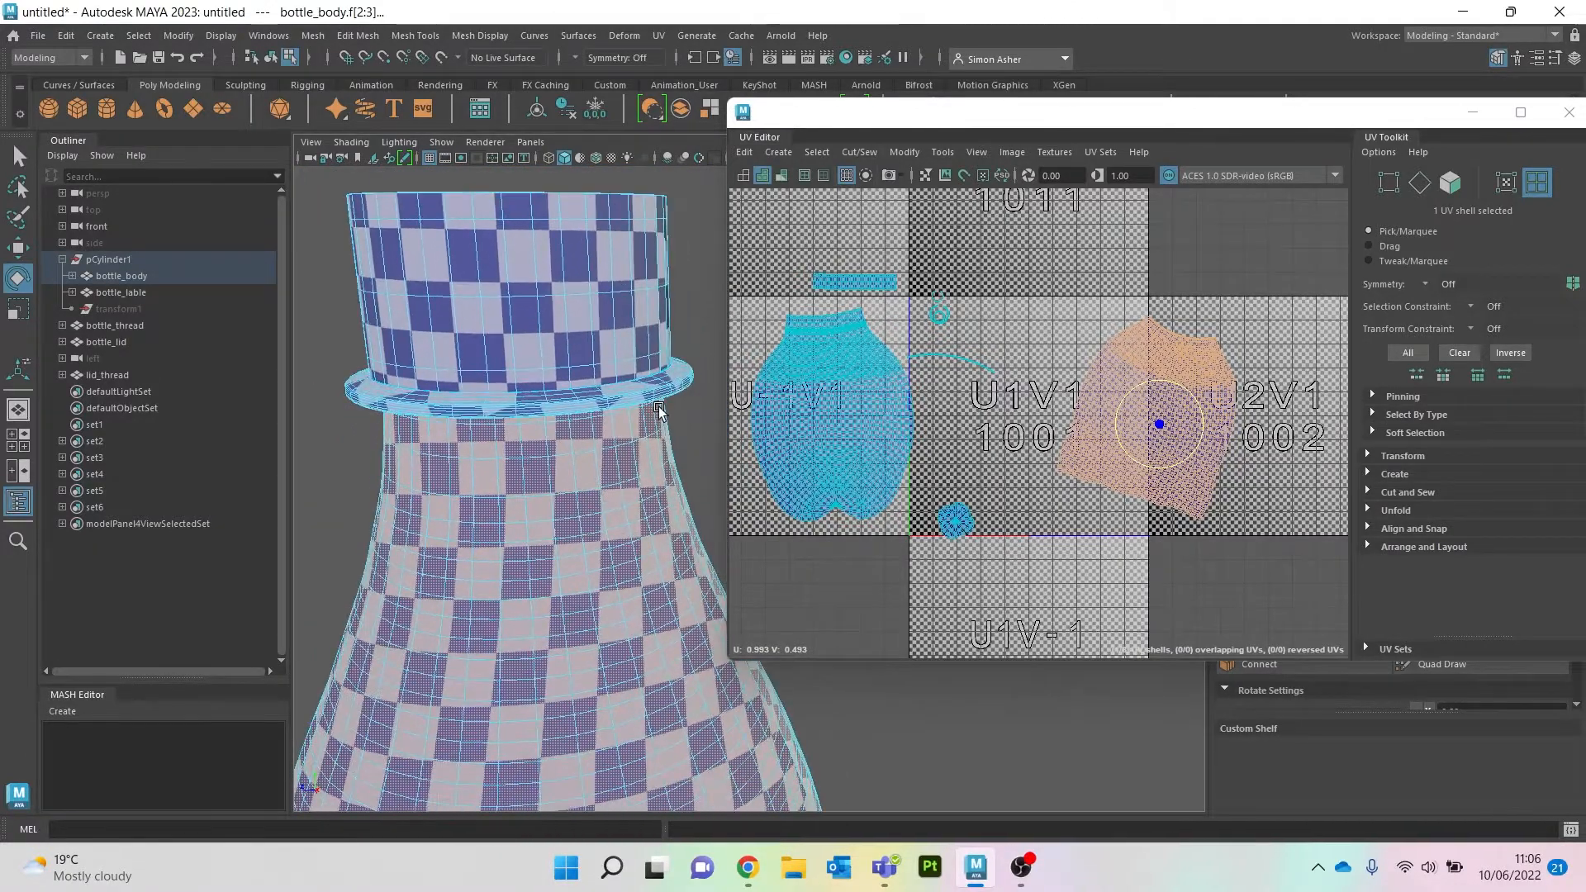
scroll(659, 409, down, 3)
alt+middle_drag(541, 560, 537, 444)
alt+drag(537, 444, 486, 406)
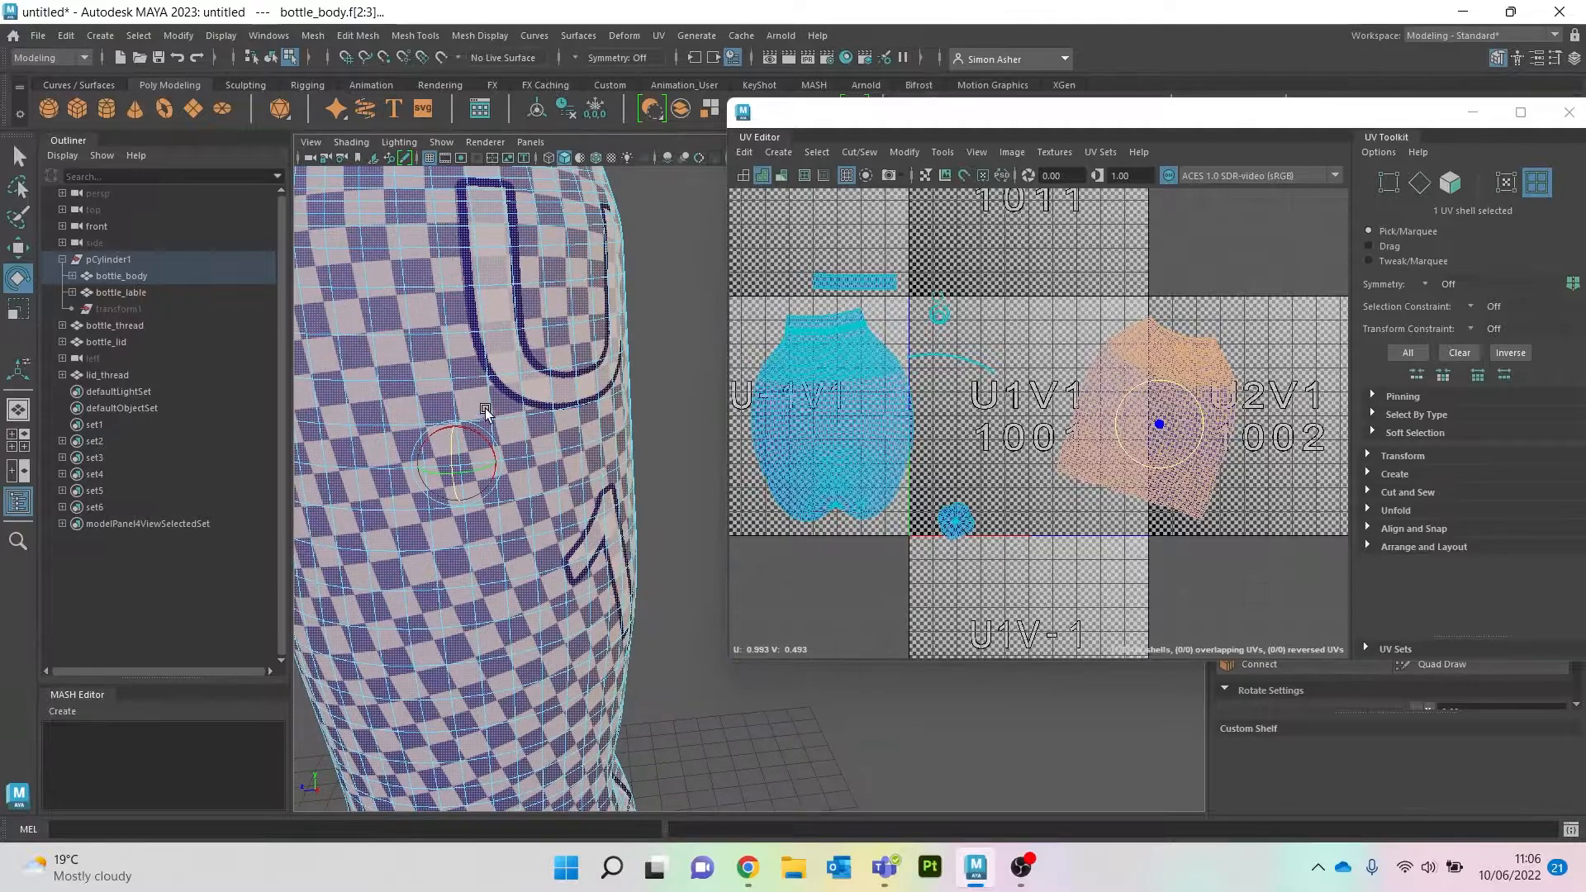
scroll(485, 407, down, 5)
alt+middle_drag(513, 506, 520, 409)
alt+drag(520, 409, 648, 440)
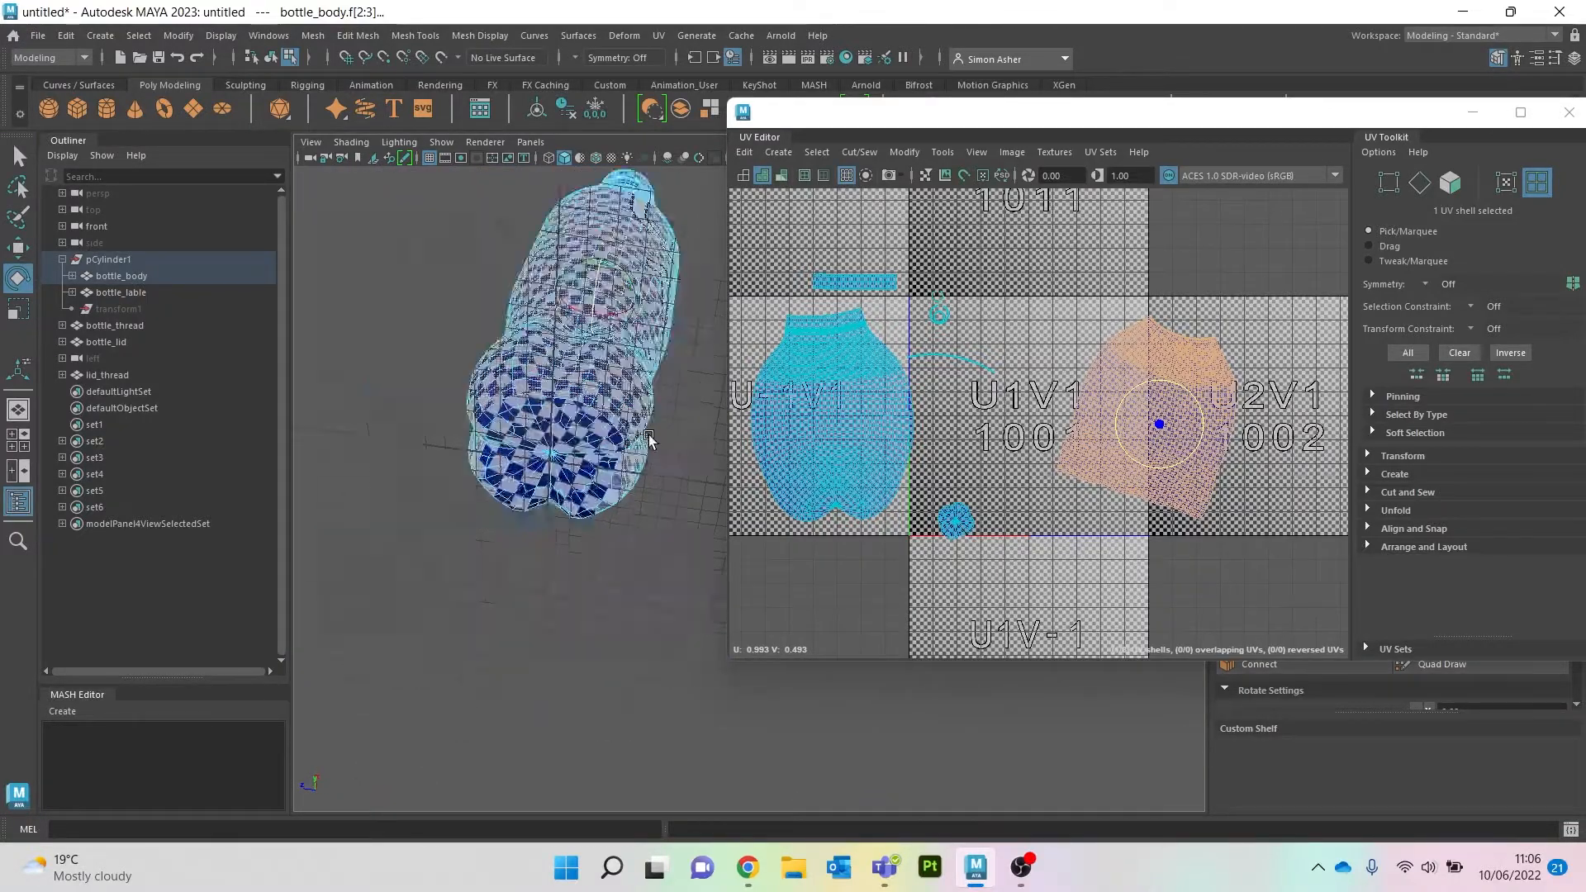
scroll(648, 441, up, 4)
scroll(902, 394, down, 2)
Step: Move all the bottle body's UV shells down below the main UV tile and deselect the body in object mode
drag(774, 294, 1151, 549)
key(w)
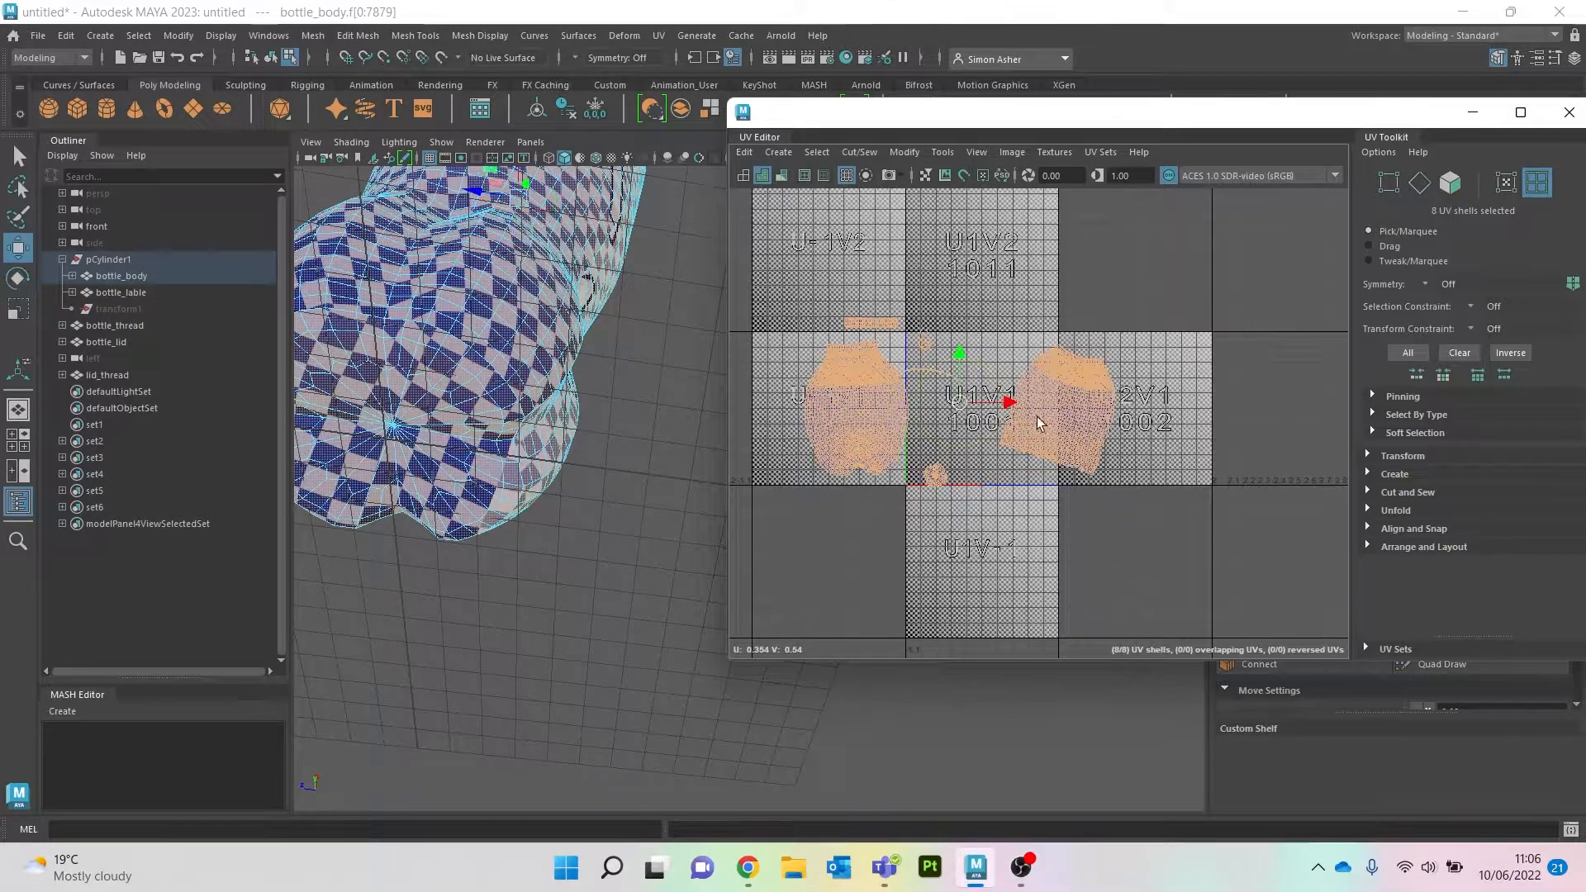
drag(958, 355, 969, 583)
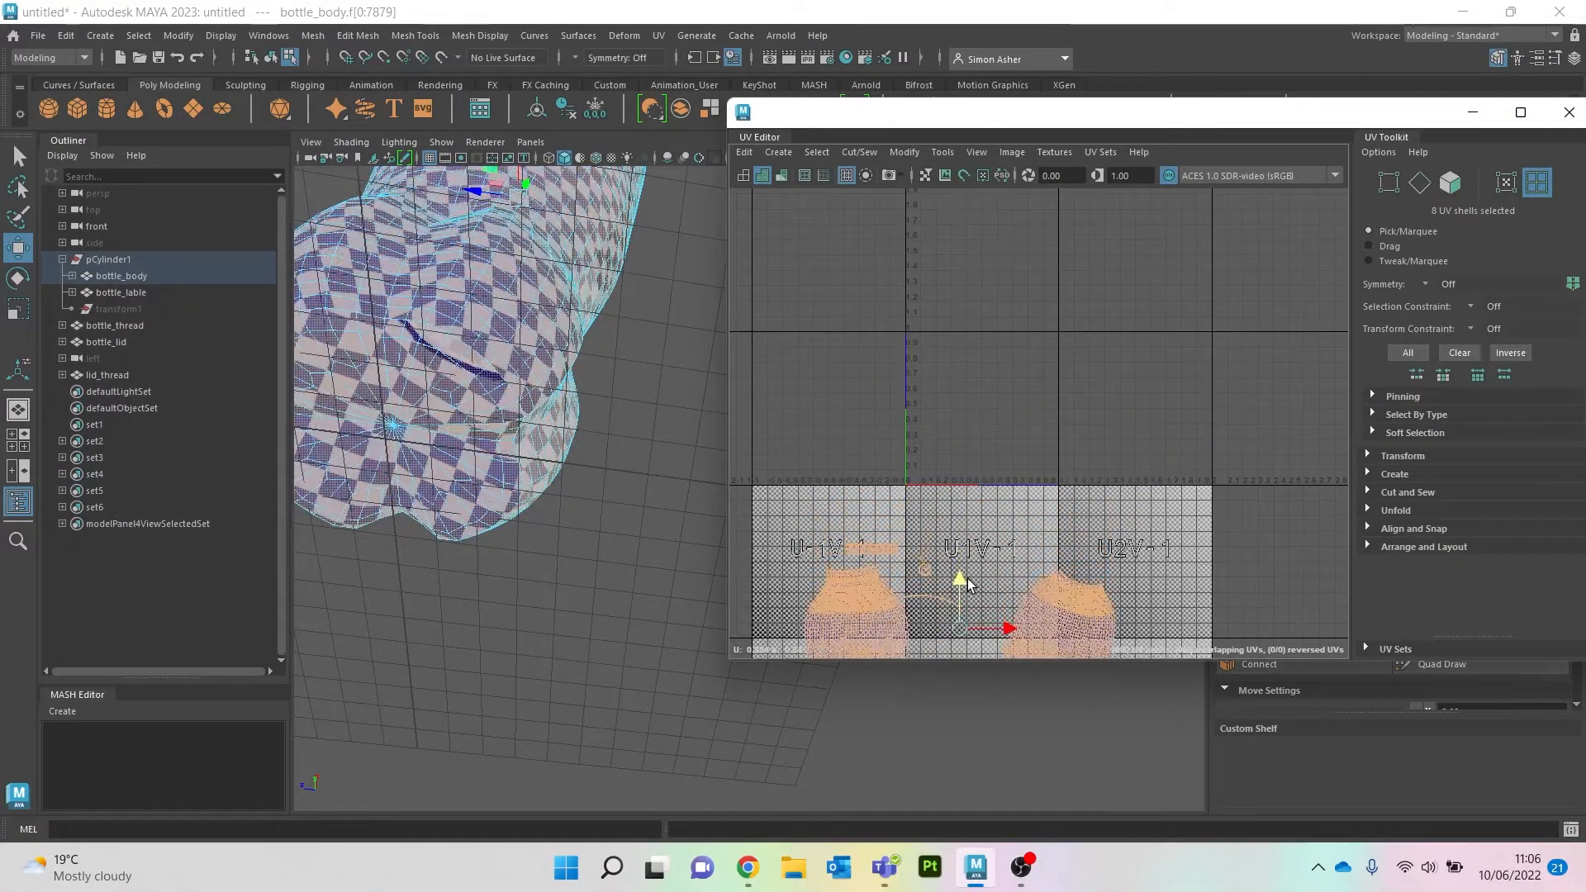
click(958, 355)
right_drag(702, 324, 769, 302)
click(694, 316)
Step: Bring the hidden parts back into the viewport and select the spiral thread around the bottle neck
scroll(687, 320, down, 7)
alt+drag(663, 320, 641, 382)
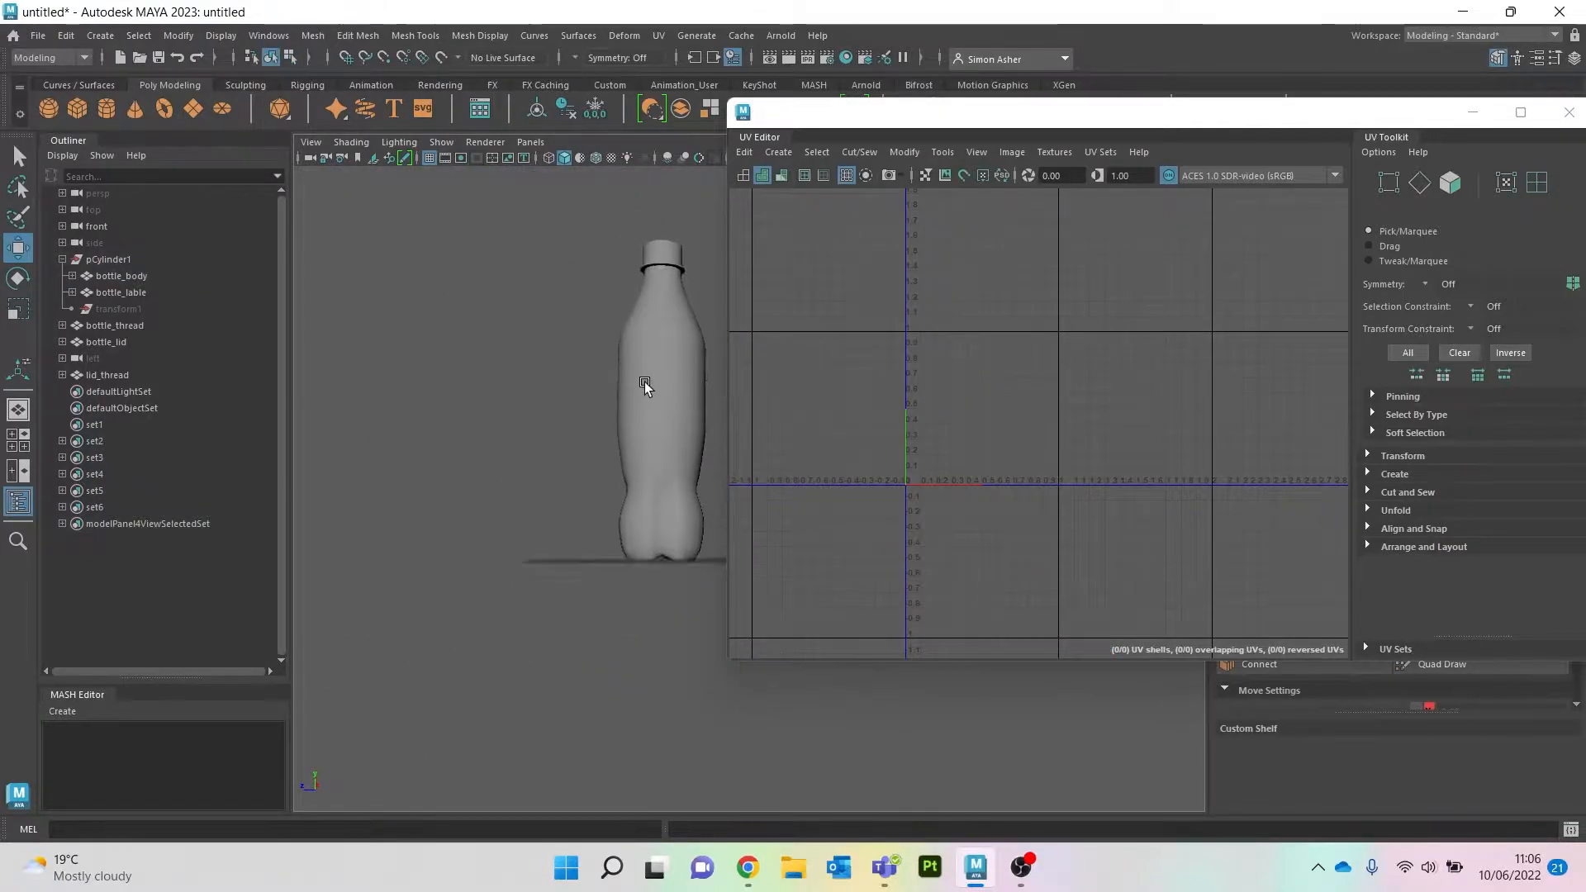
alt+middle_drag(660, 374, 601, 453)
alt+drag(602, 452, 682, 522)
scroll(652, 446, up, 5)
scroll(652, 447, up, 6)
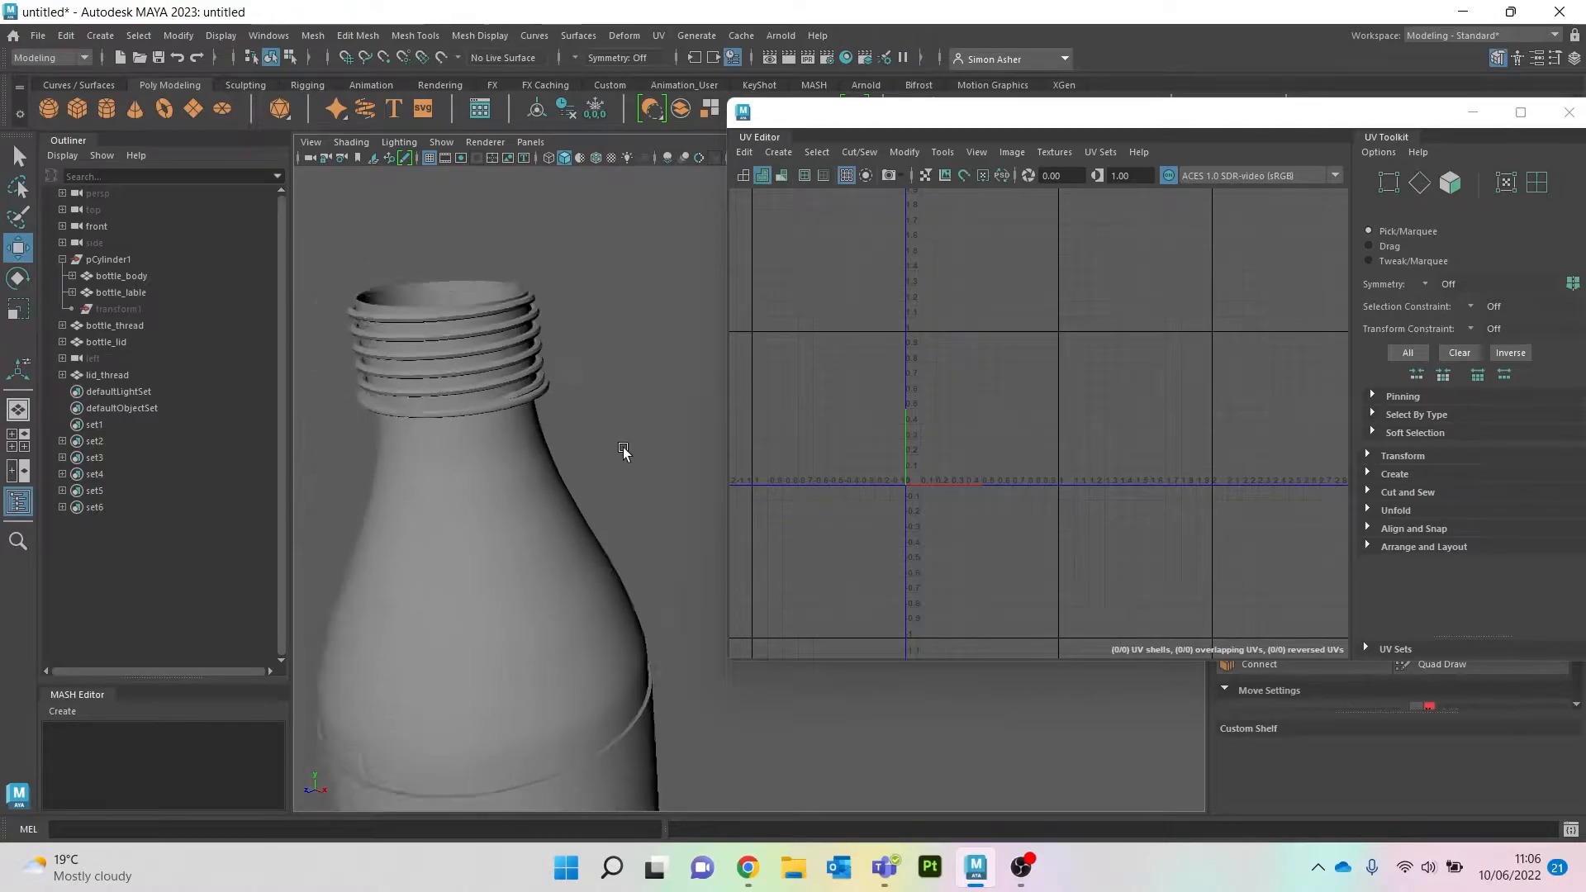
alt+drag(565, 420, 650, 464)
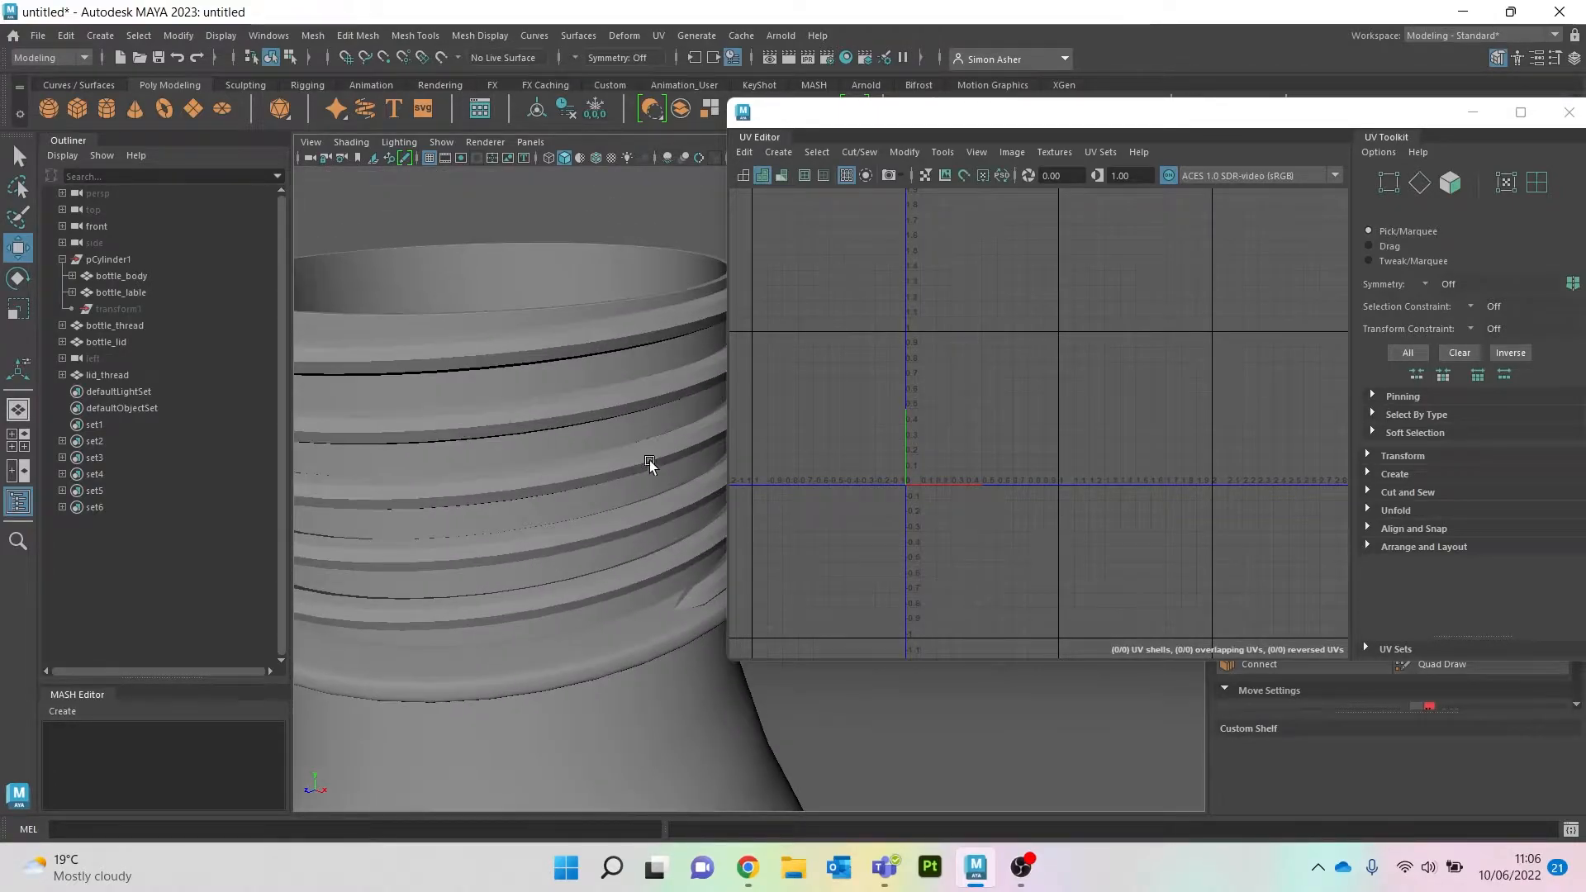
click(563, 357)
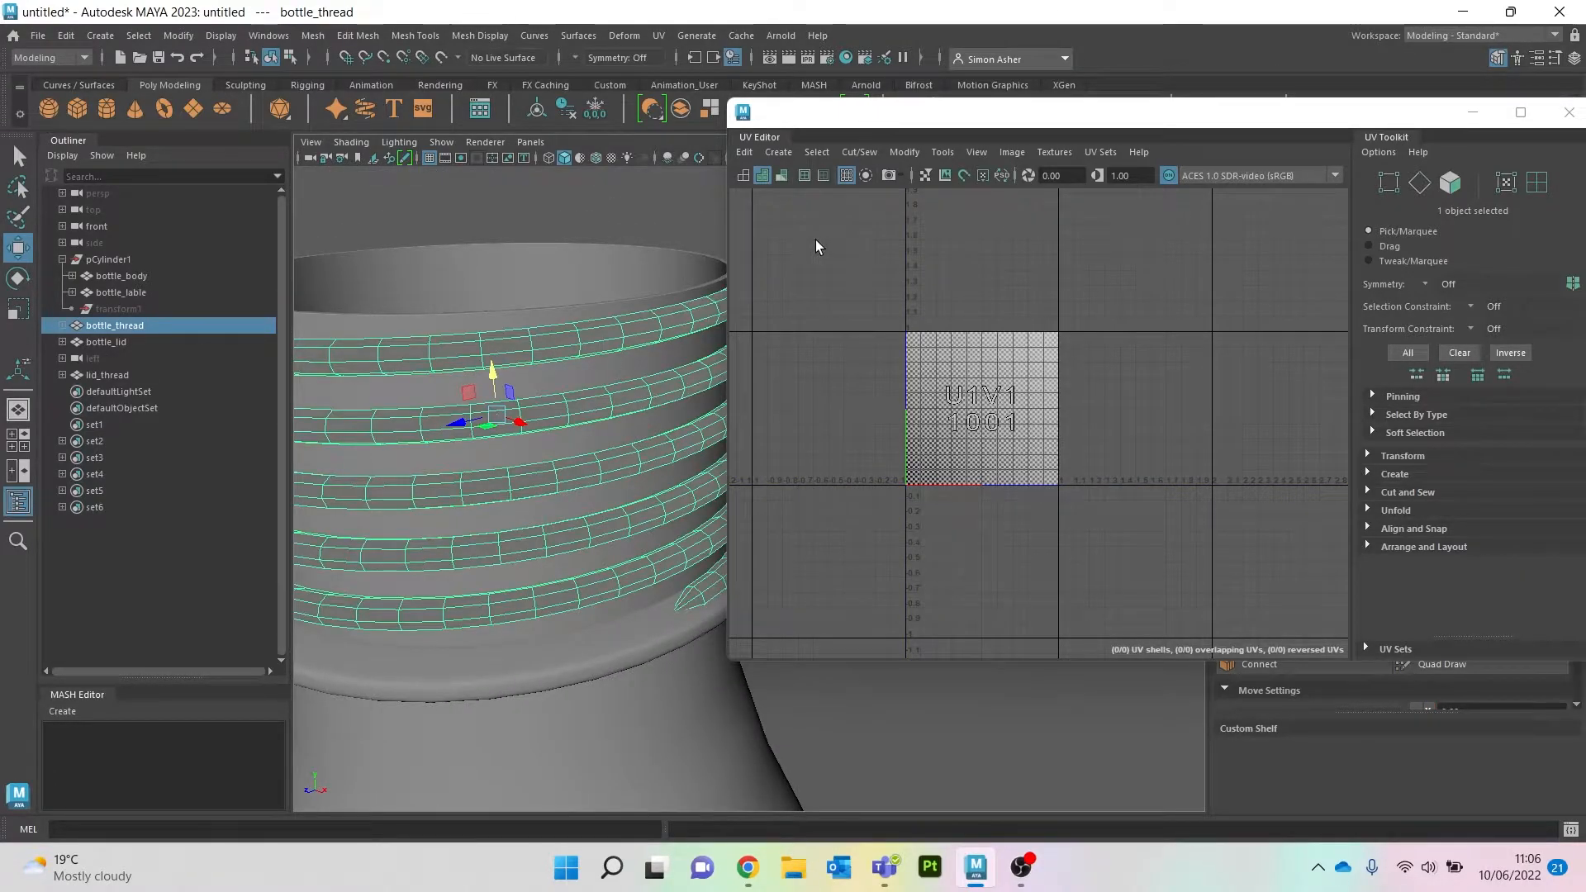
Step: Isolate the bottle thread in the viewport
key(ctrl+1)
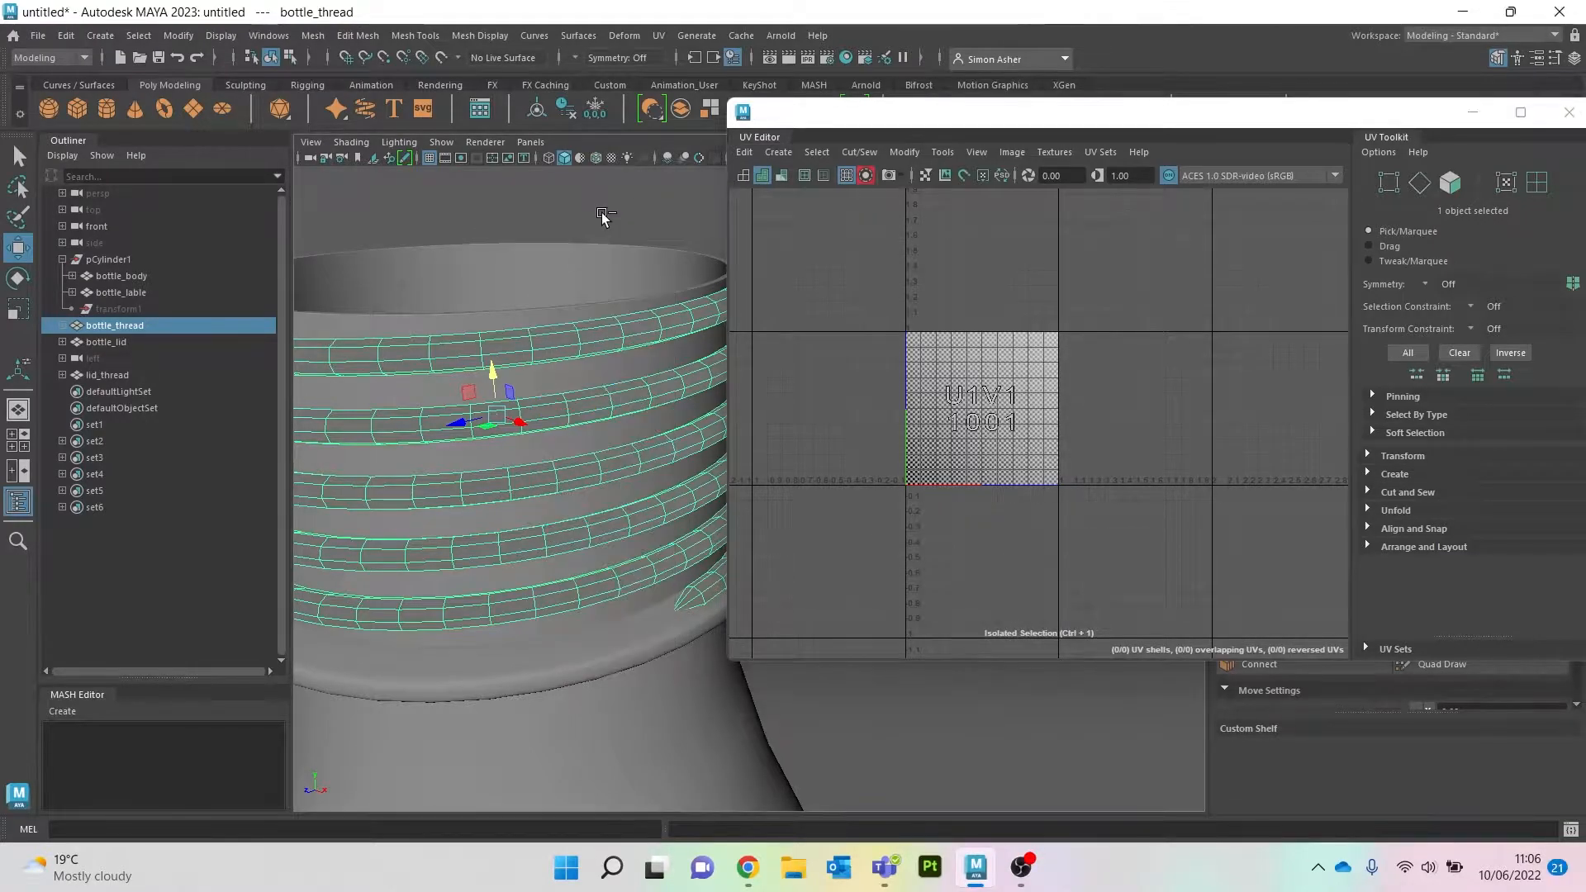
key(ctrl+1)
right_drag(595, 215, 625, 204)
key(ctrl+1)
alt+drag(563, 368, 537, 382)
alt+drag(597, 380, 443, 422)
alt+middle_drag(466, 350, 863, 491)
alt+middle_drag(494, 413, 690, 438)
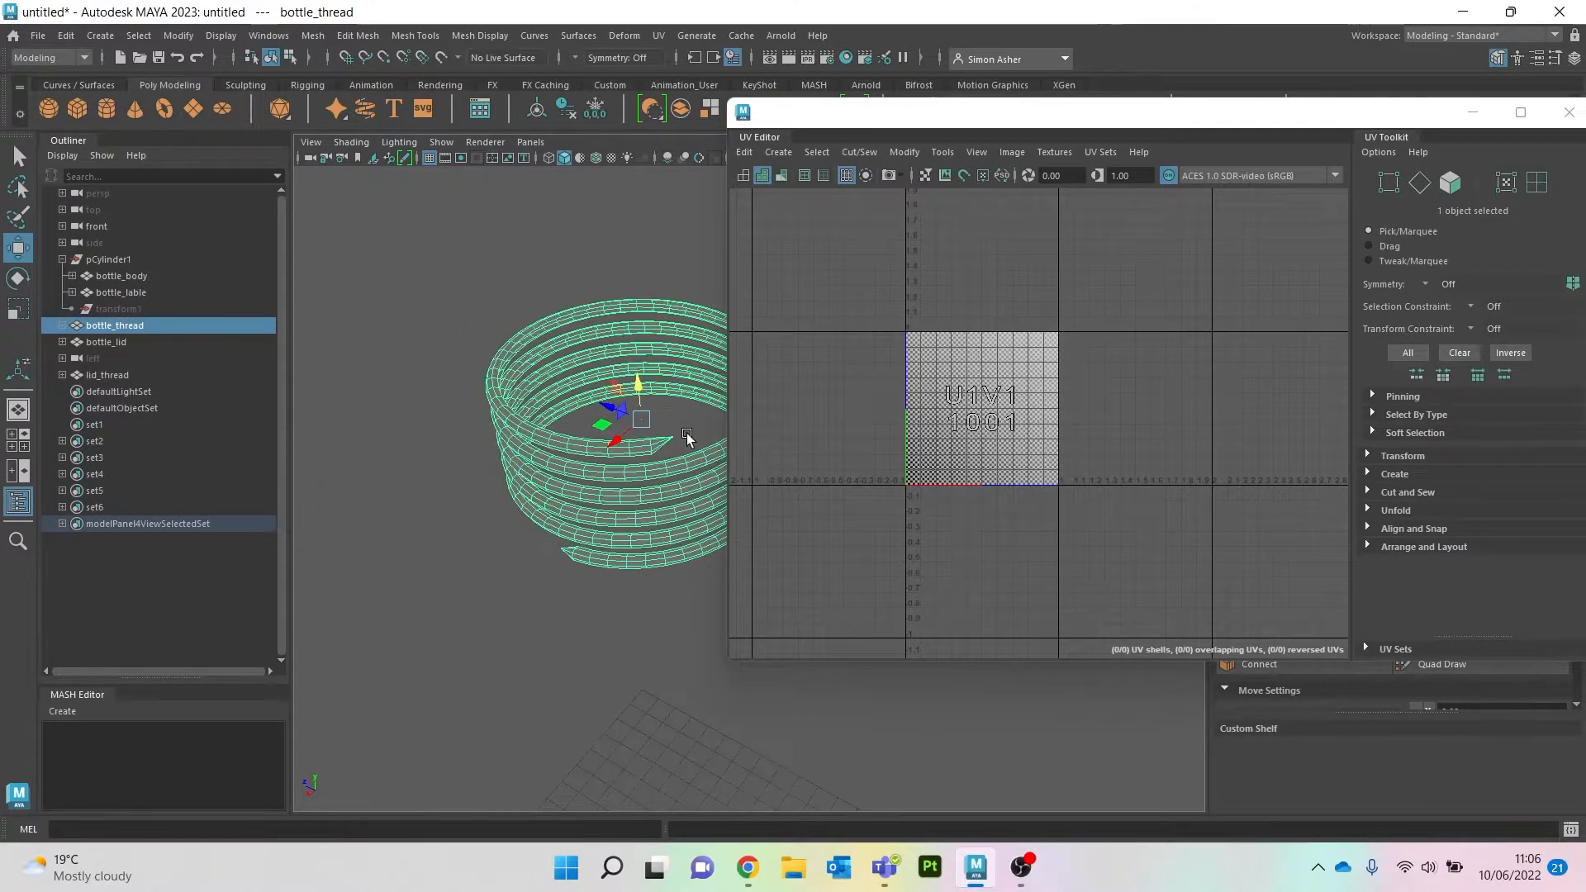
scroll(648, 440, up, 5)
alt+drag(545, 392, 584, 402)
scroll(585, 404, up, 4)
scroll(565, 389, down, 4)
right_drag(537, 359, 541, 322)
click(541, 415)
alt+drag(577, 495, 594, 461)
shift+click(527, 403)
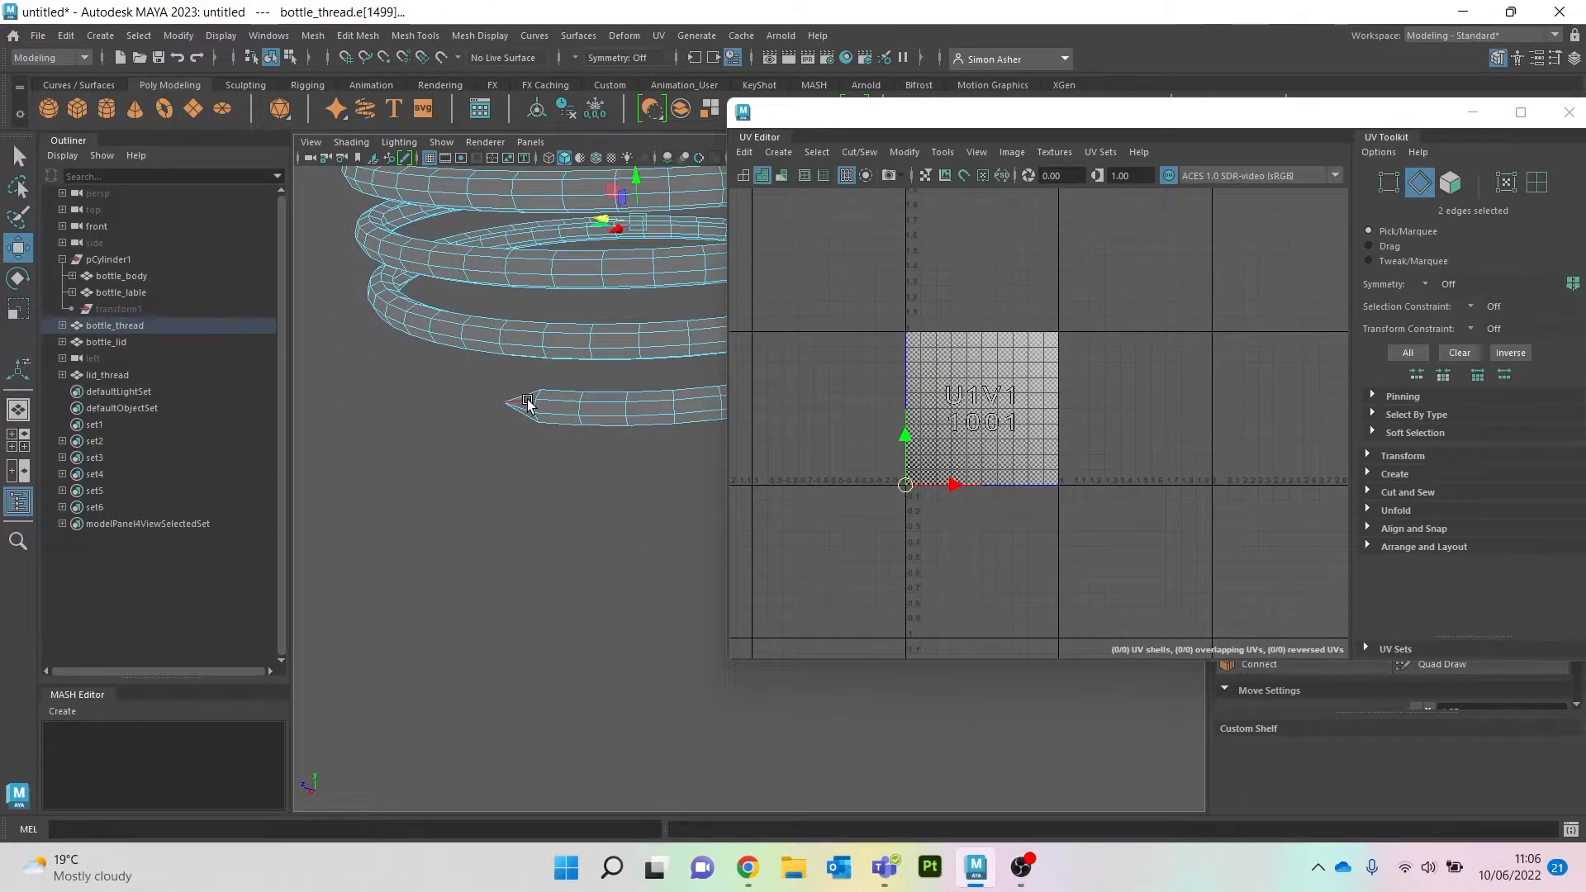
scroll(946, 471, up, 2)
right_drag(851, 274, 807, 283)
right_click(820, 286)
click(598, 346)
right_drag(598, 347, 633, 314)
Step: Apply a camera-based UV projection to the bottle thread
click(780, 152)
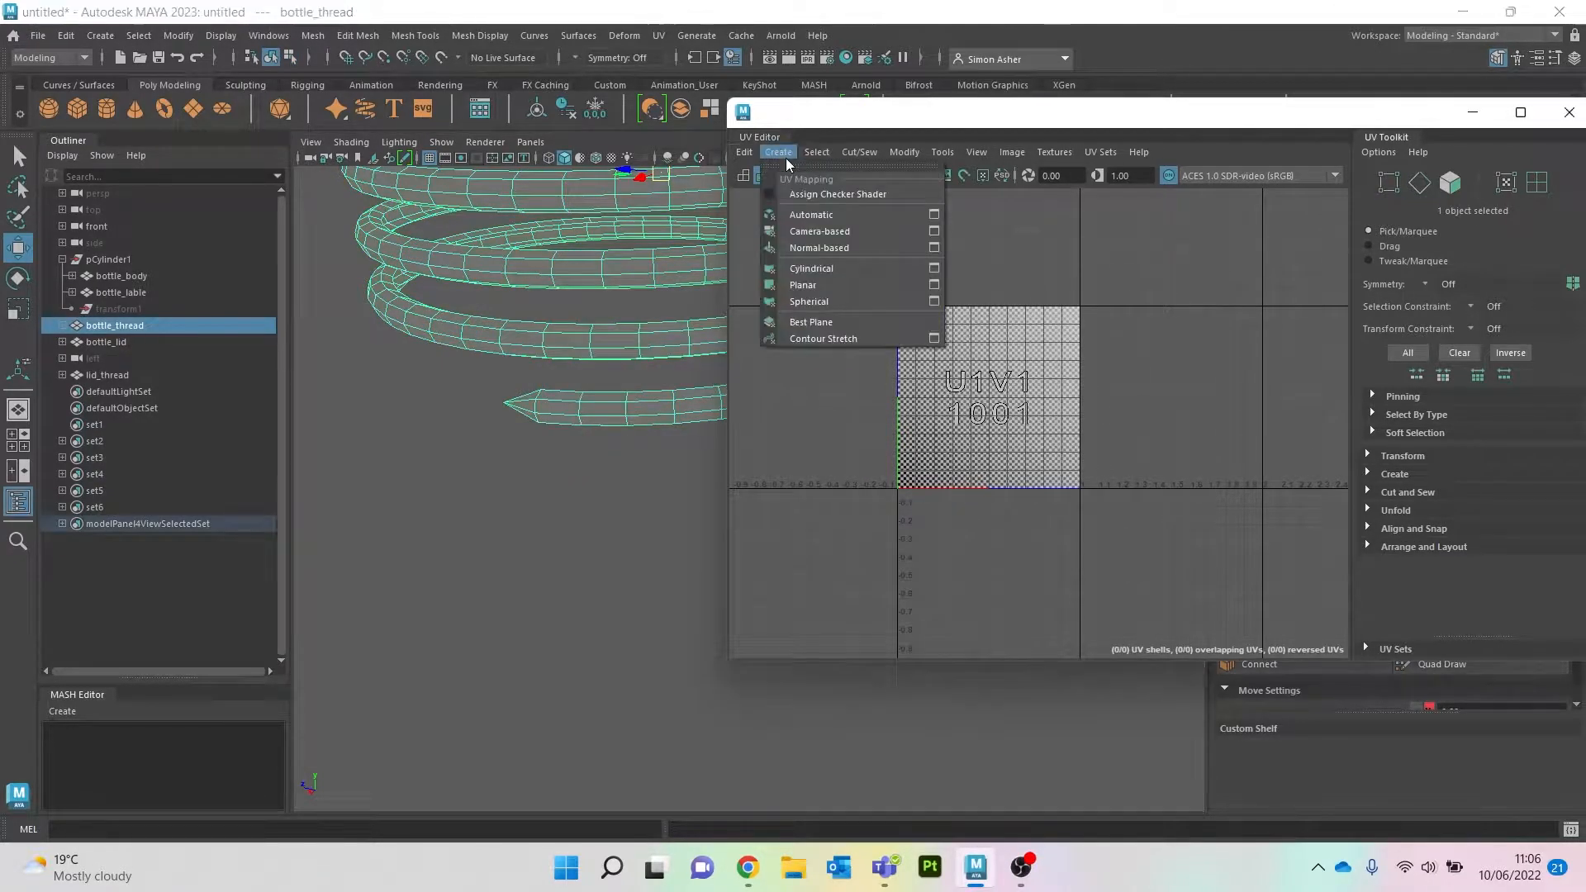
click(839, 233)
scroll(608, 355, up, 5)
alt+middle_drag(572, 399, 662, 363)
Step: Cut a seam along the thread's edges starting at its pointed end and unfold it into one long strip
right_drag(628, 298, 629, 261)
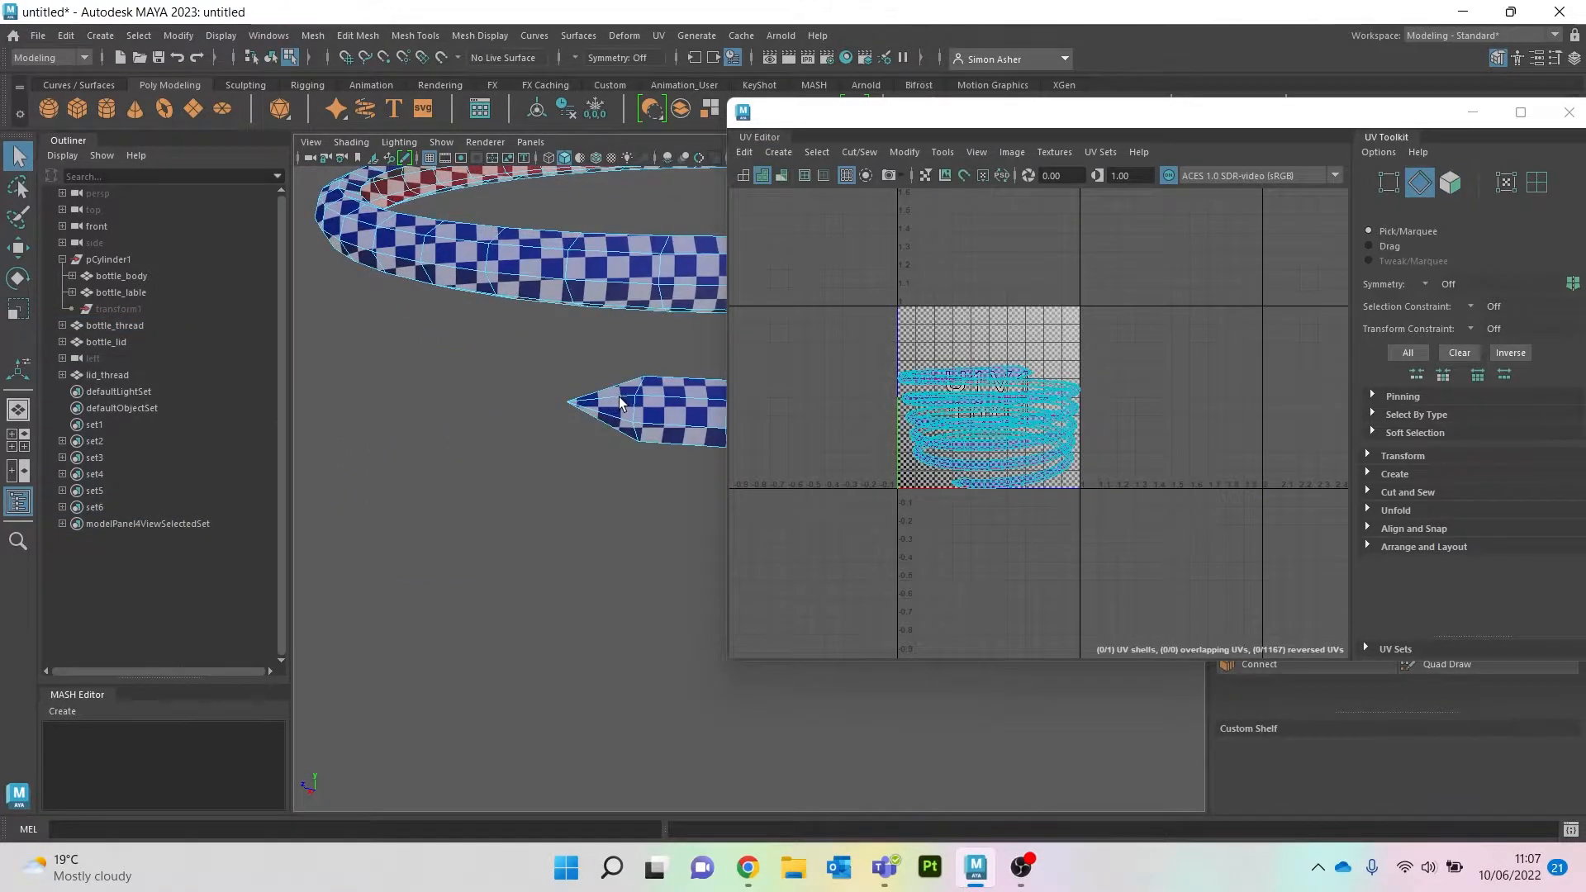
click(615, 401)
alt+middle_drag(647, 321, 504, 439)
shift+click(431, 299)
shift+right_drag(974, 274, 765, 272)
Step: Rotate the unfolded thread strip to horizontal in the maximized UV Editor with the checker pattern off, and restore the window size
scroll(828, 328, down, 5)
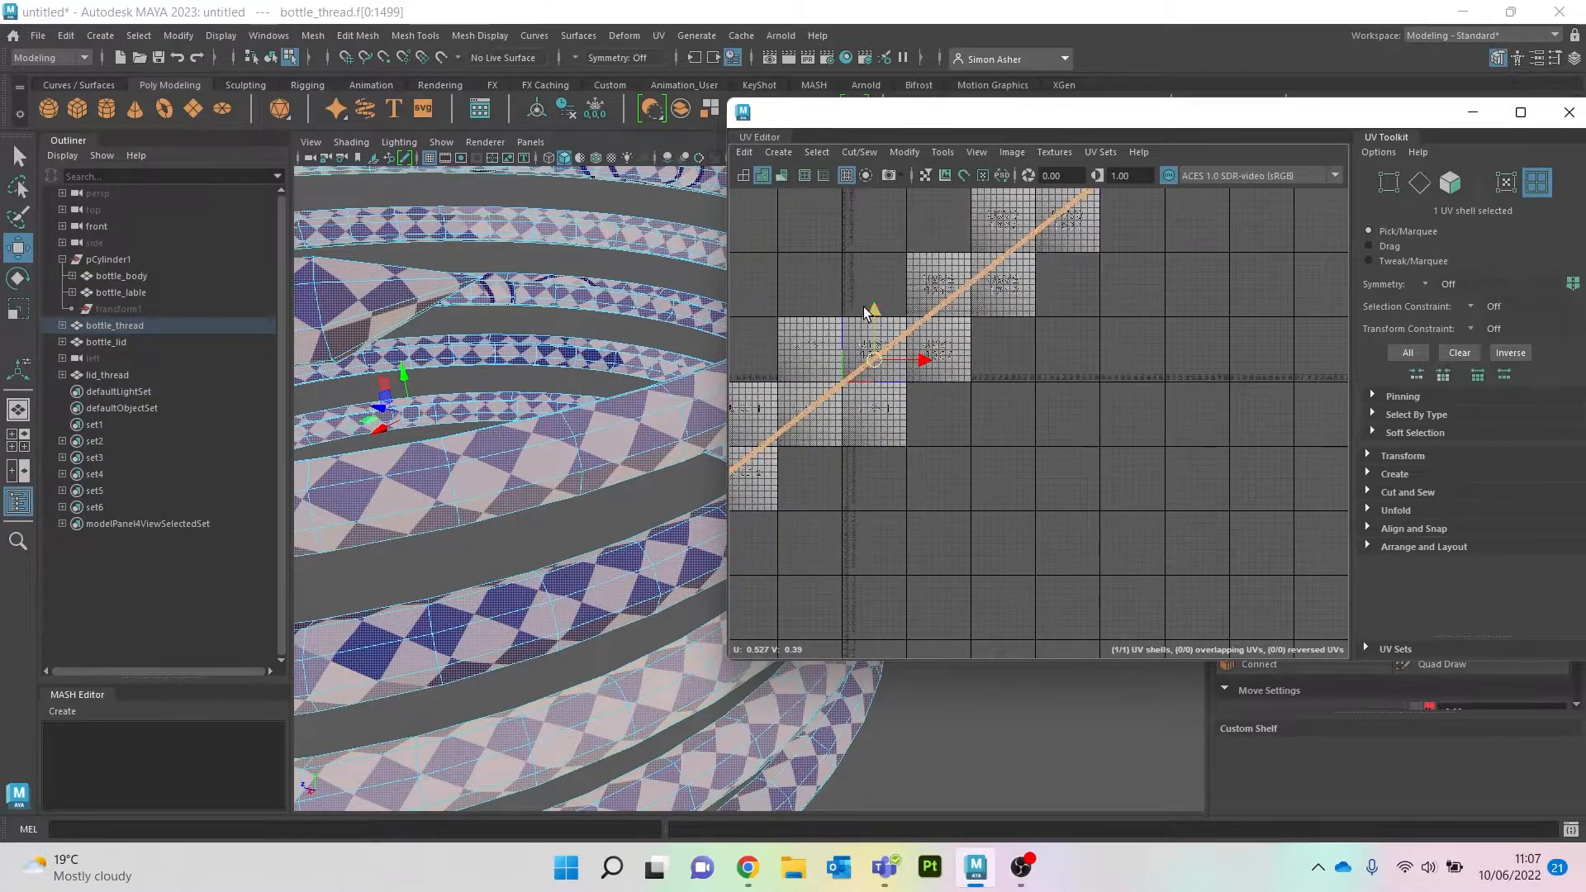
scroll(864, 306, down, 2)
scroll(1000, 203, down, 2)
alt+middle_drag(1006, 270, 1080, 312)
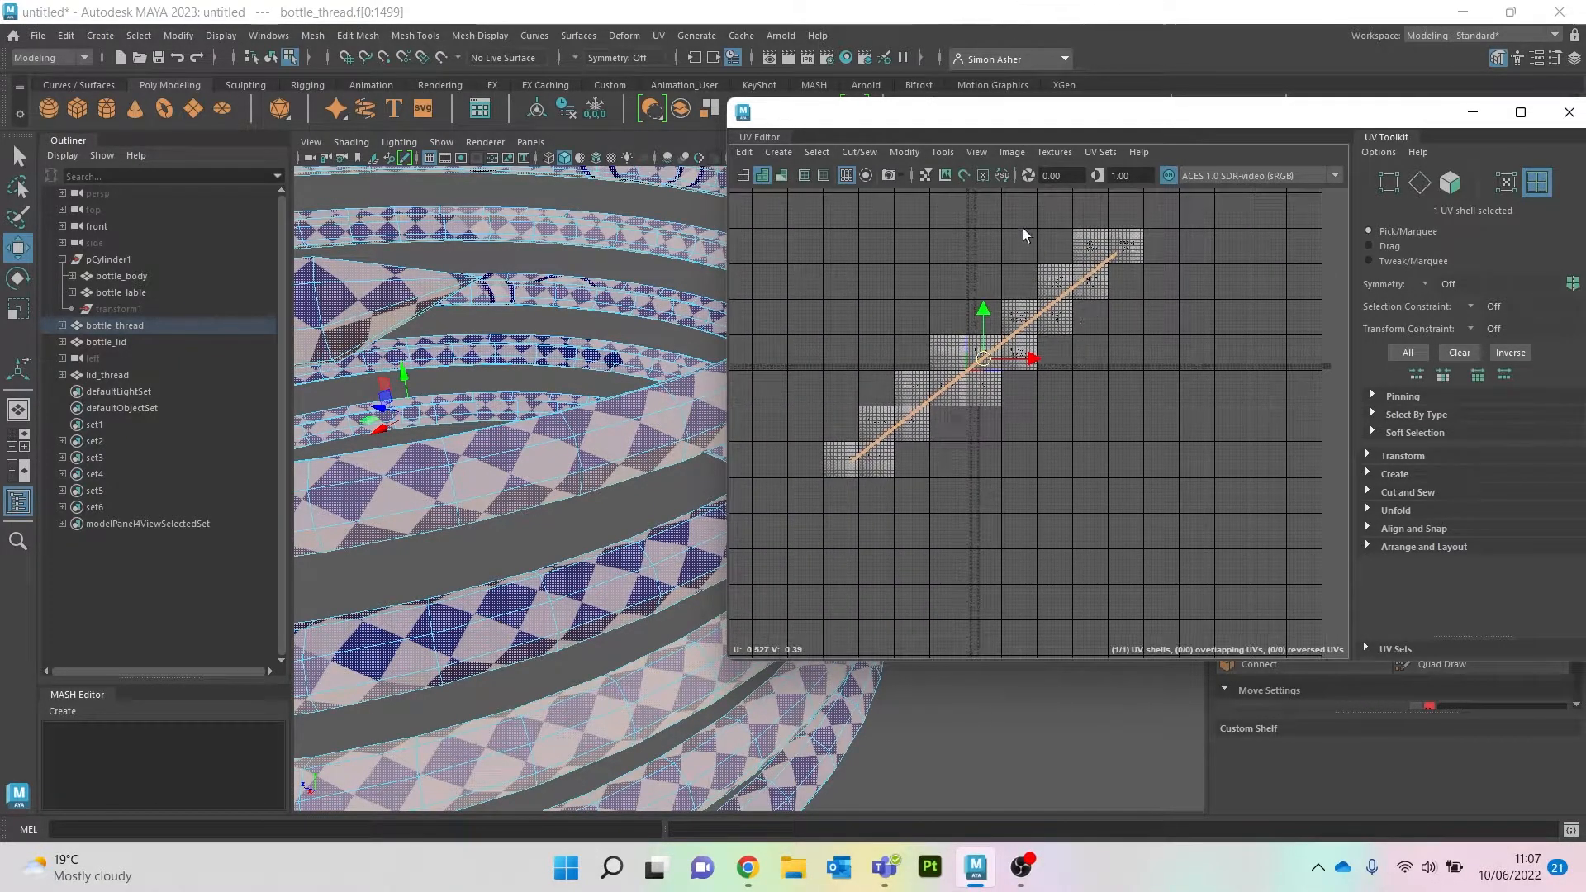
double_click(1065, 119)
click(690, 73)
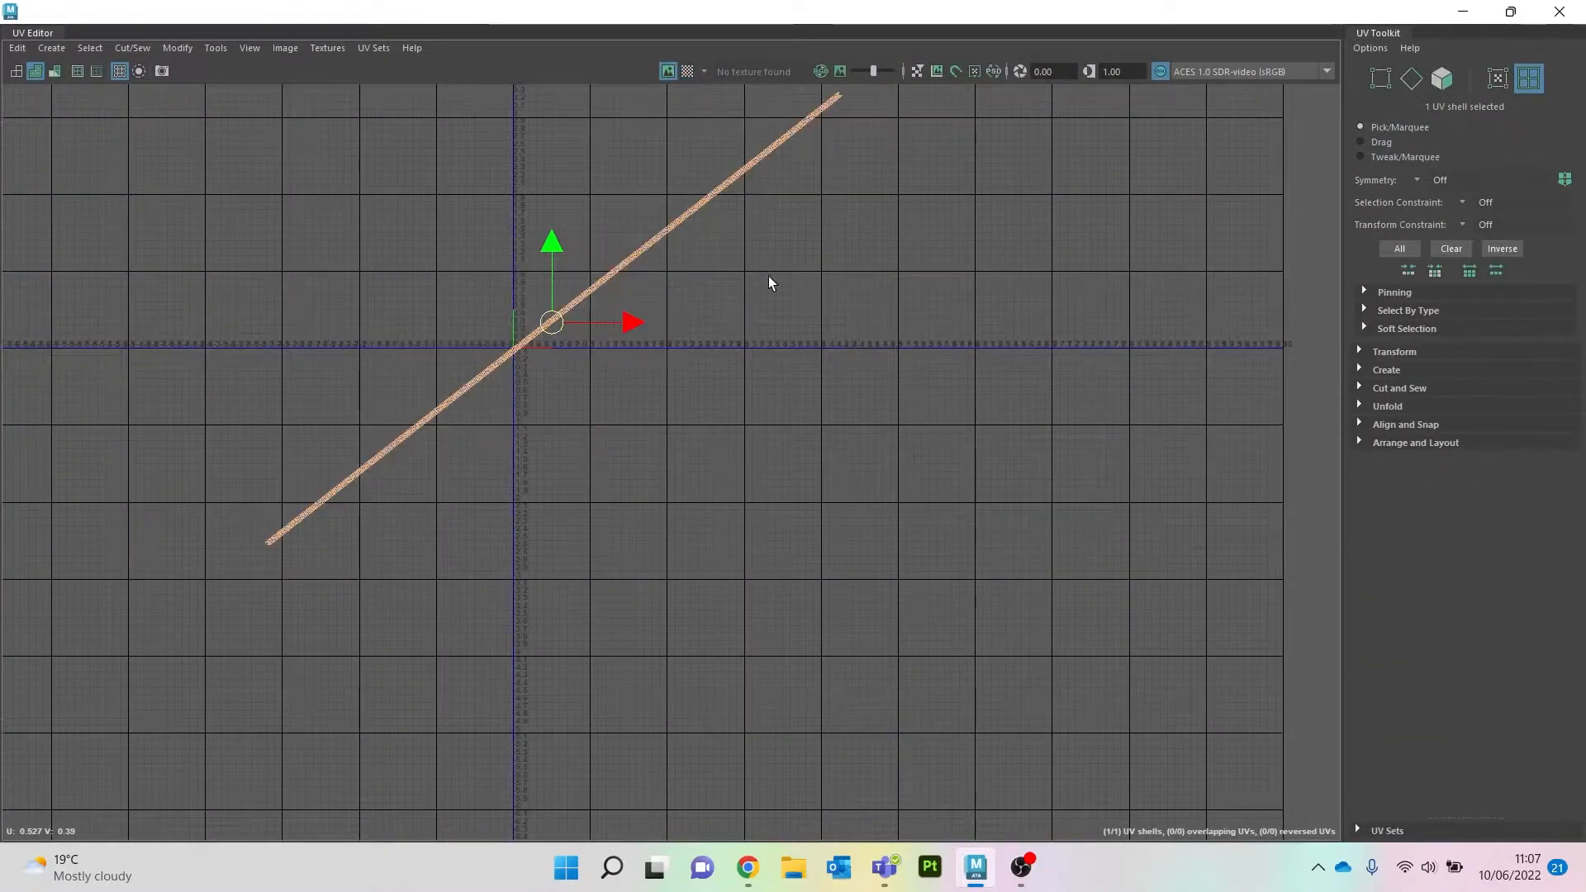
key(e)
drag(621, 279, 631, 315)
click(809, 446)
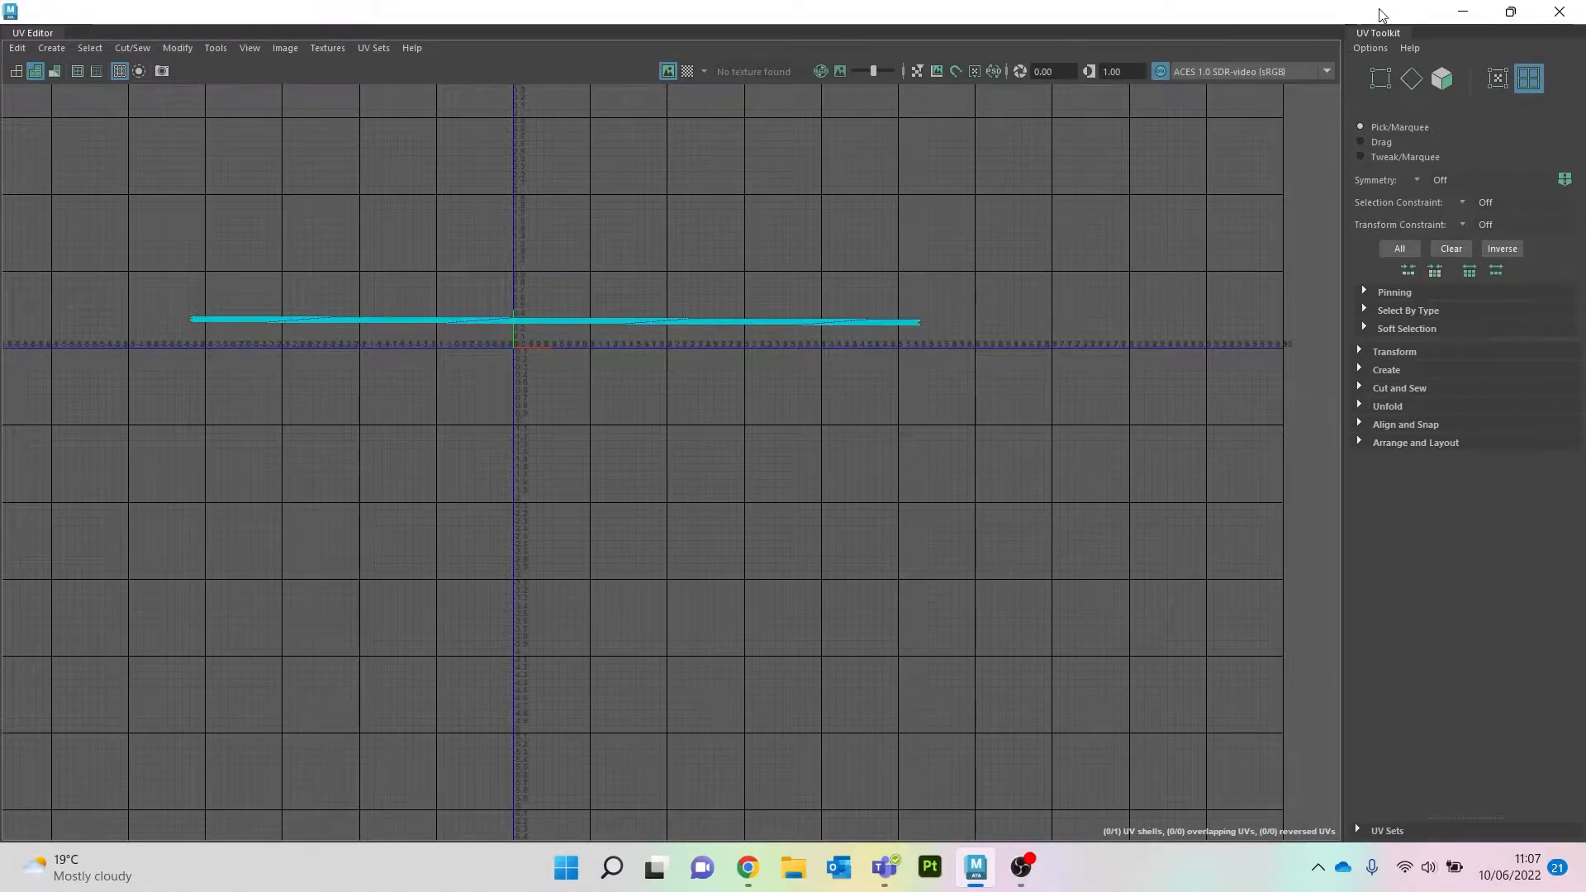
click(1510, 13)
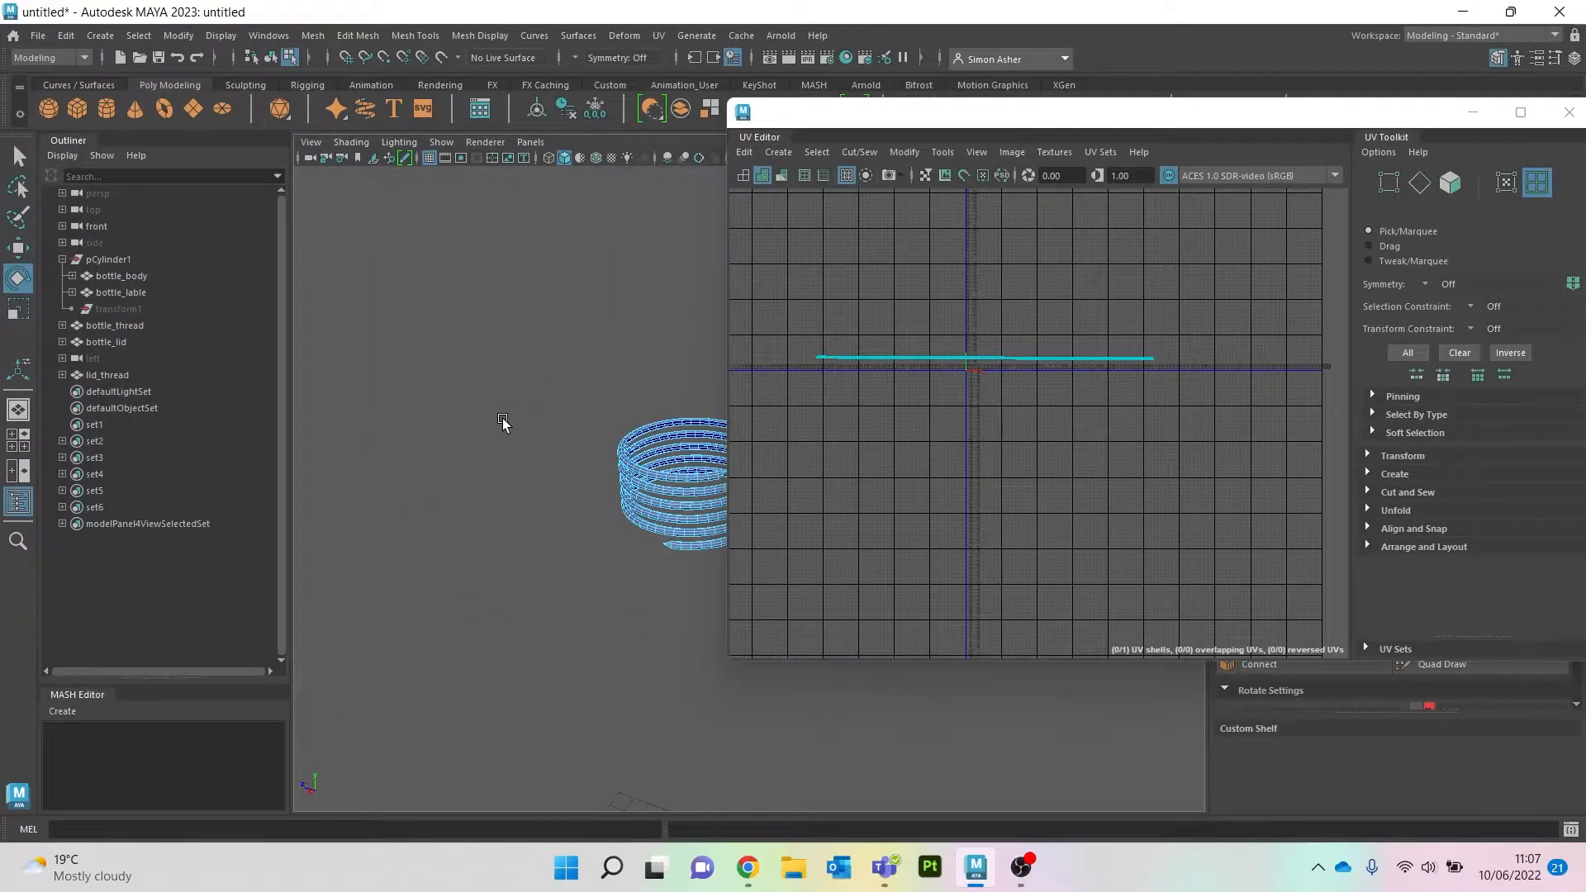
Step: Turn off the thread's isolation and bring the whole bottle back into view
key(ctrl+1)
alt+middle_drag(522, 474, 450, 363)
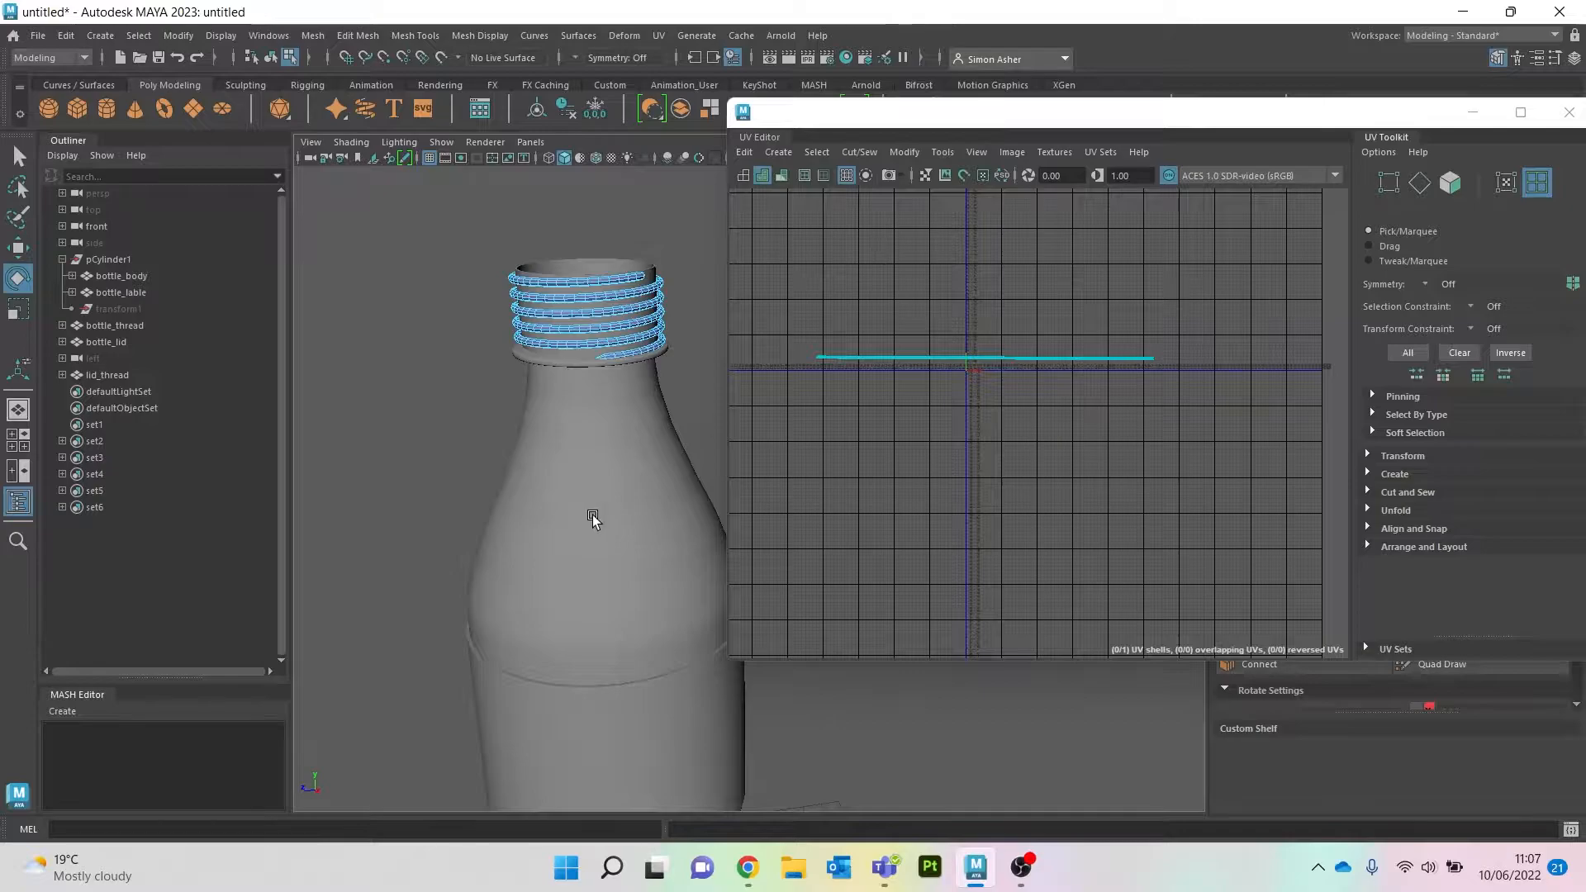
alt+middle_drag(644, 556, 639, 473)
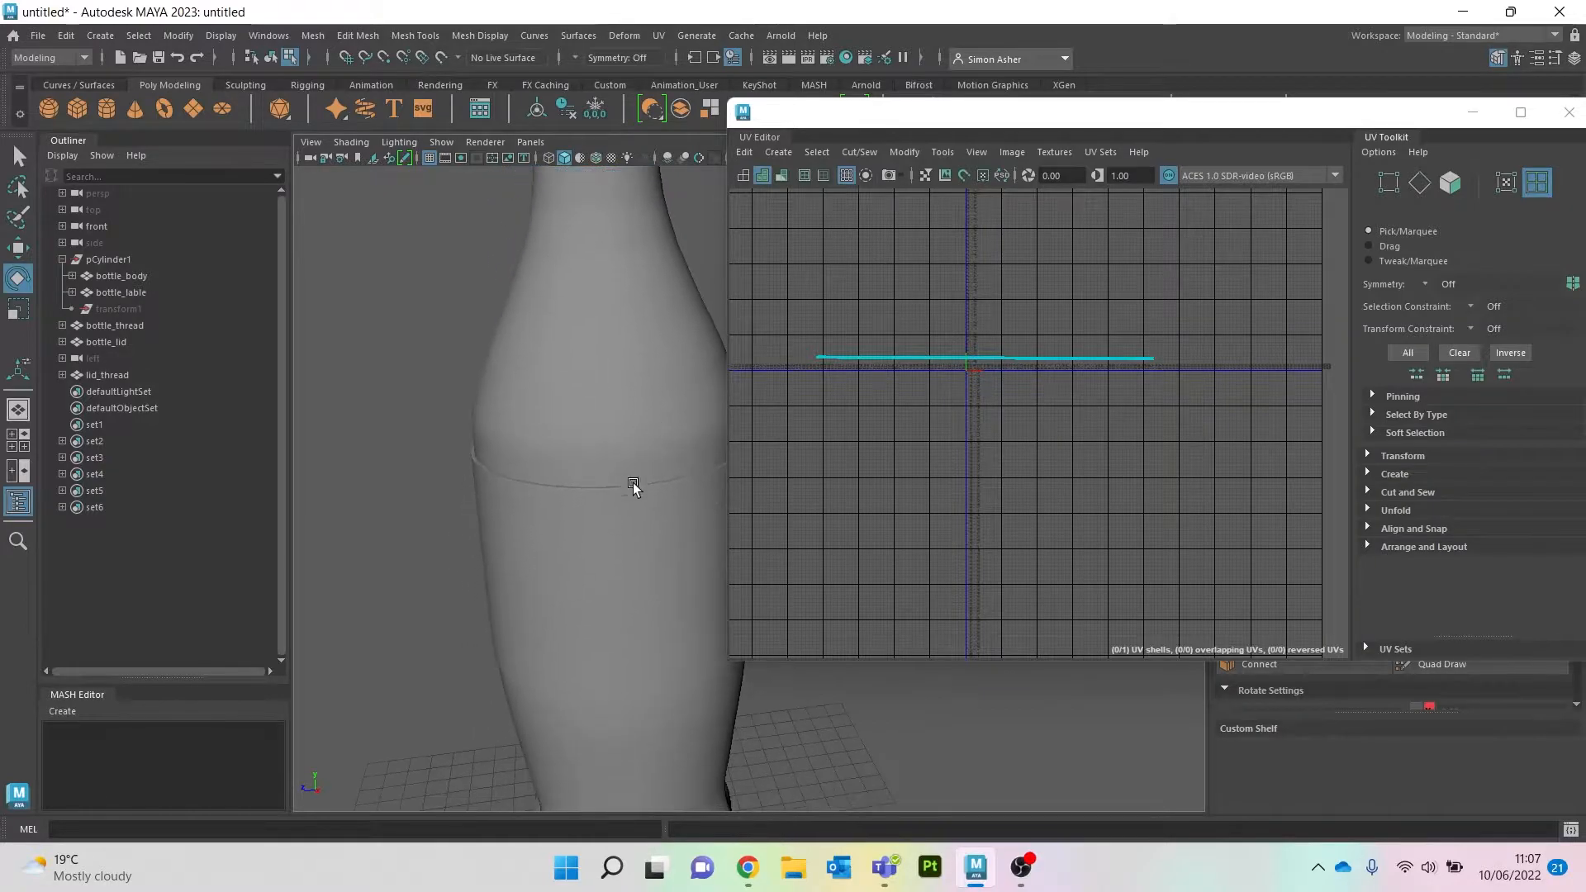
alt+drag(640, 472, 666, 507)
alt+right_drag(622, 513, 505, 494)
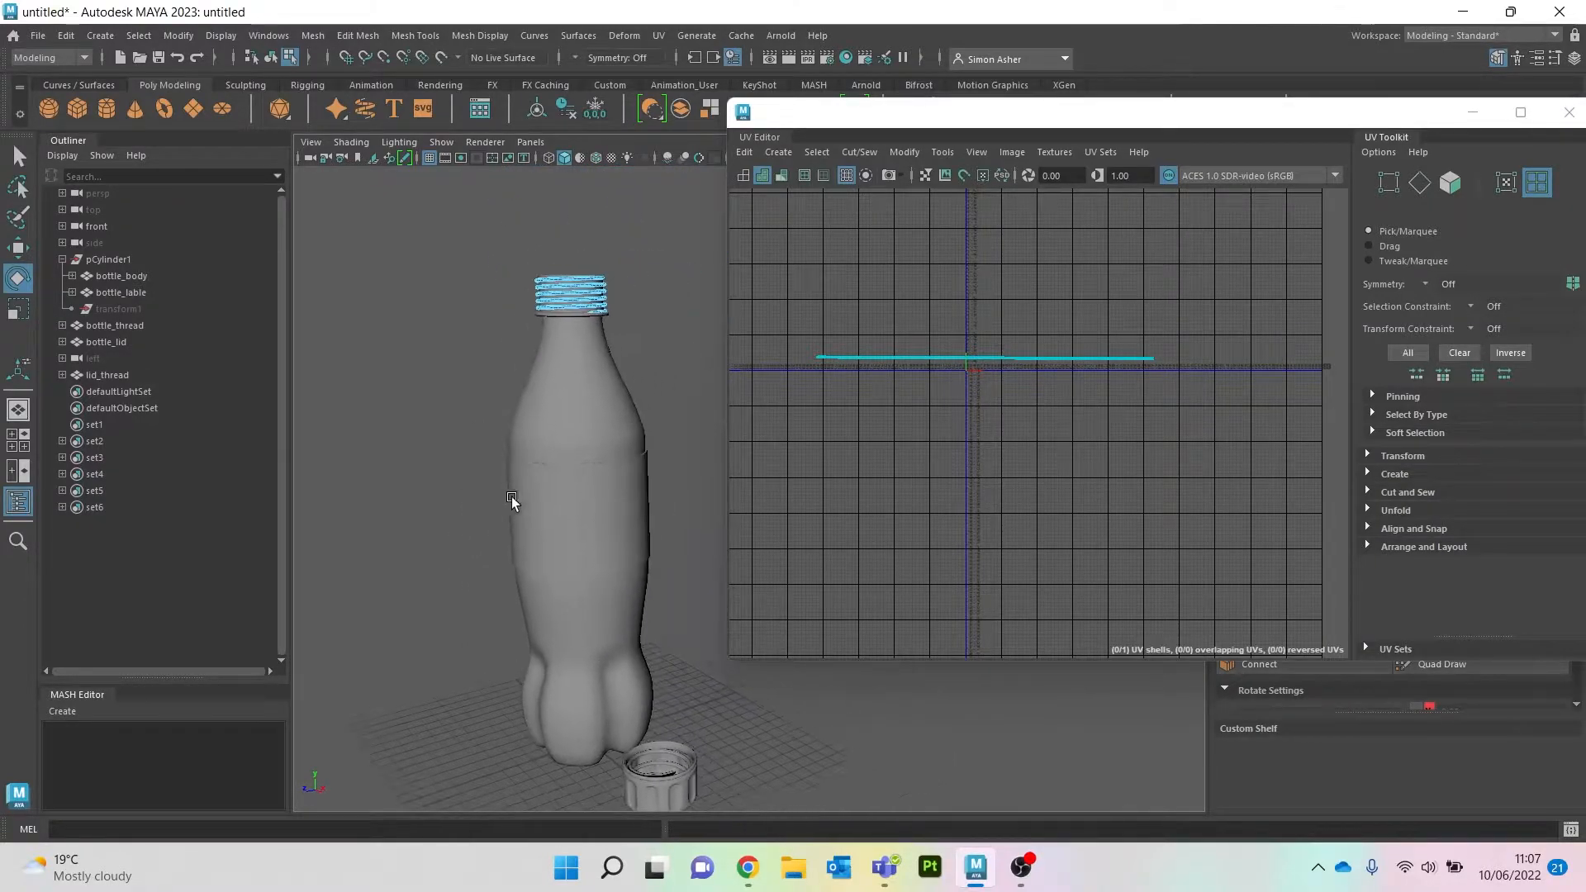
scroll(556, 528, up, 3)
click(547, 514)
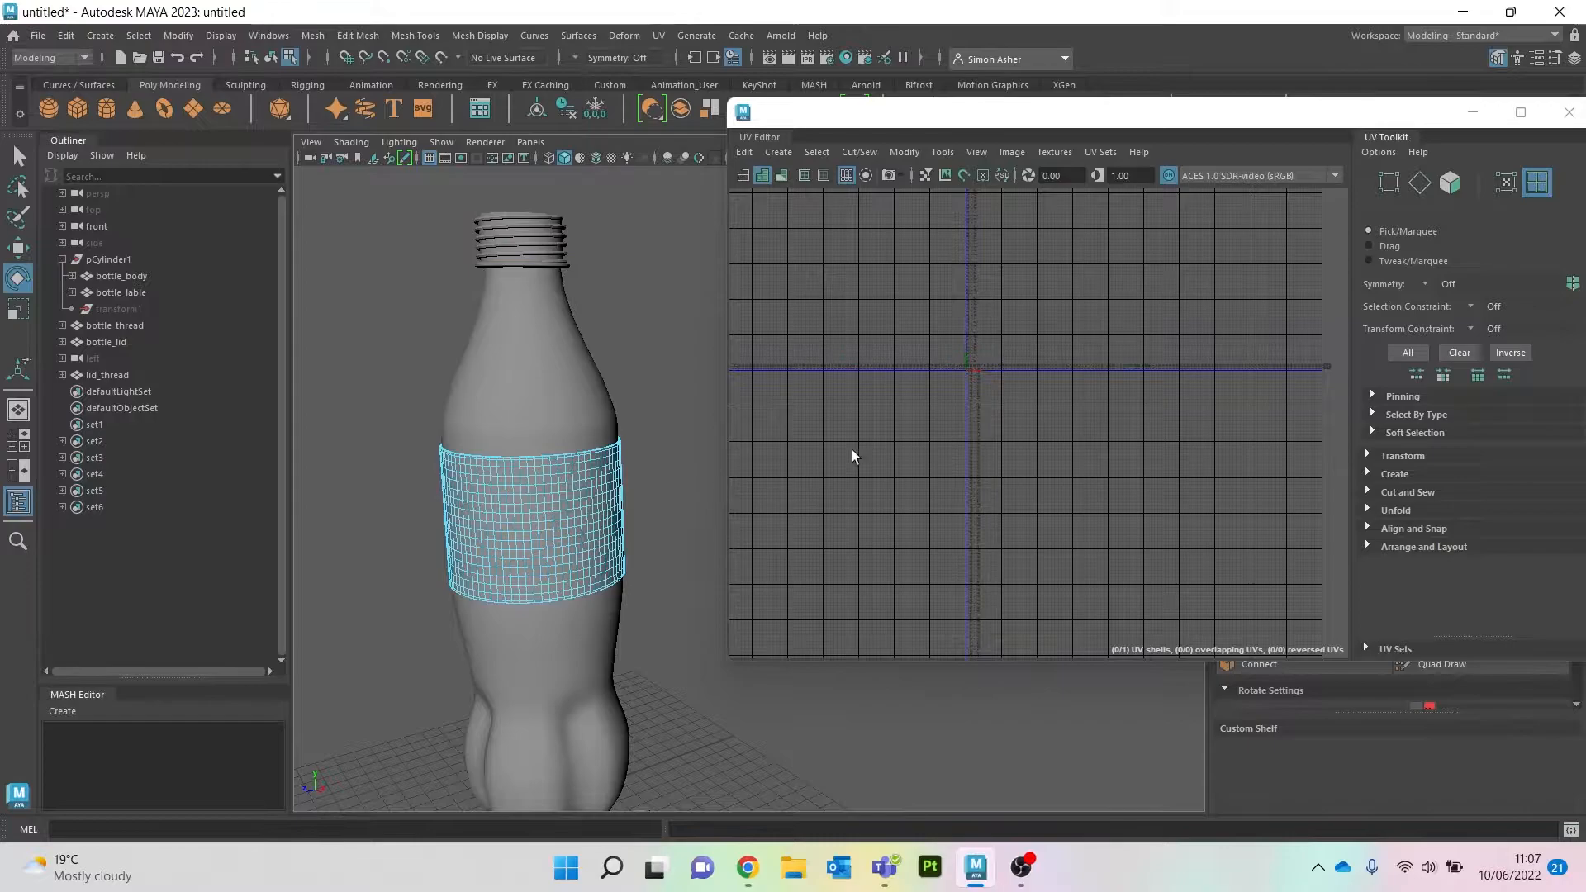
click(779, 153)
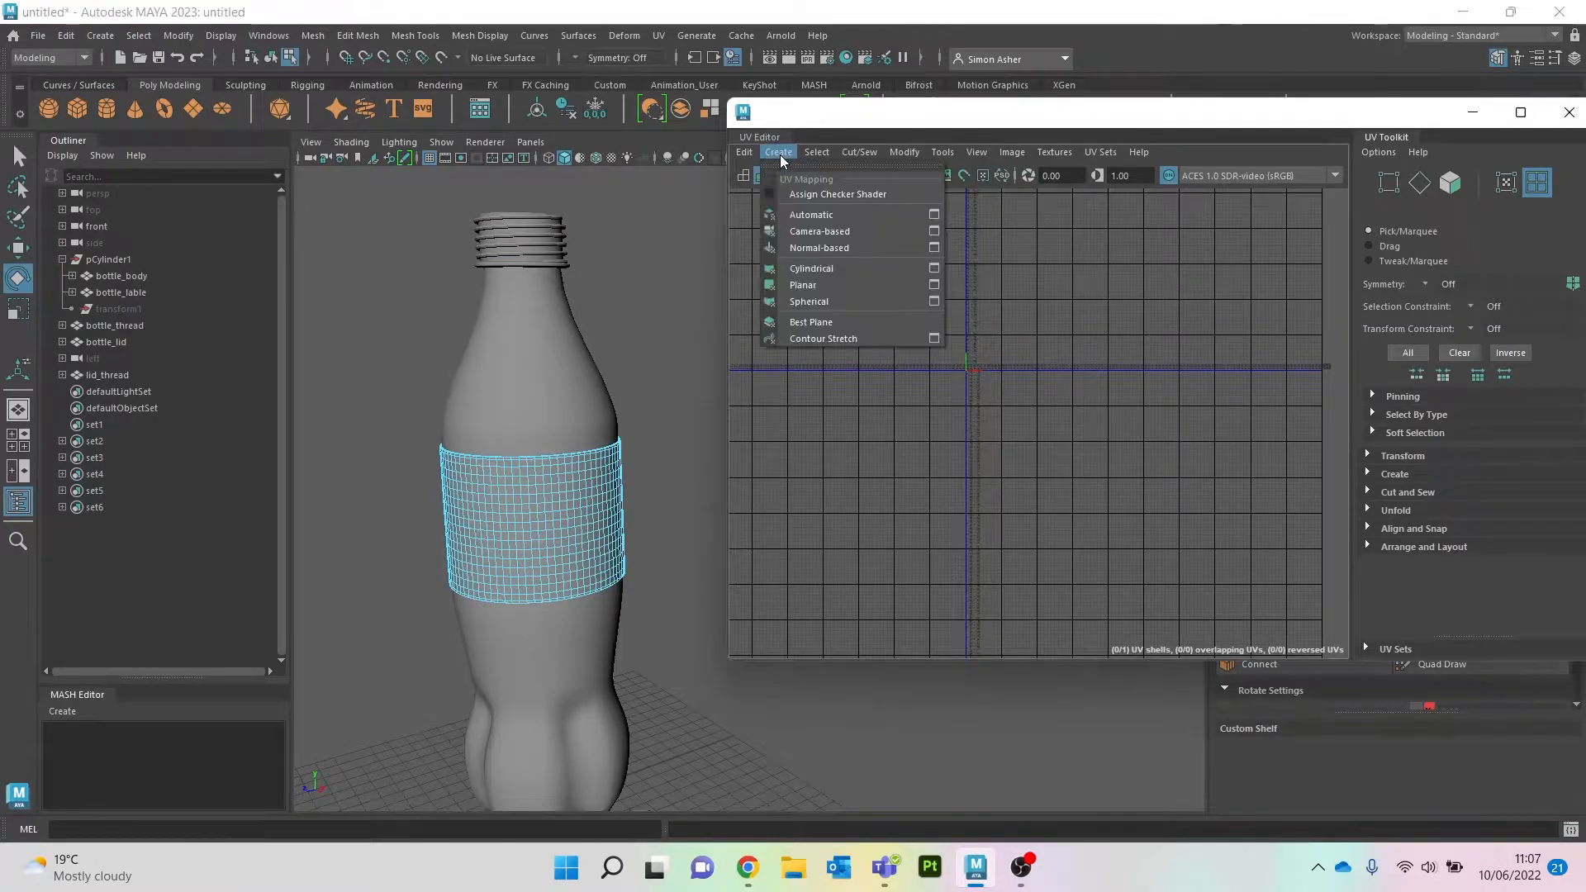
click(849, 230)
right_drag(701, 300, 802, 279)
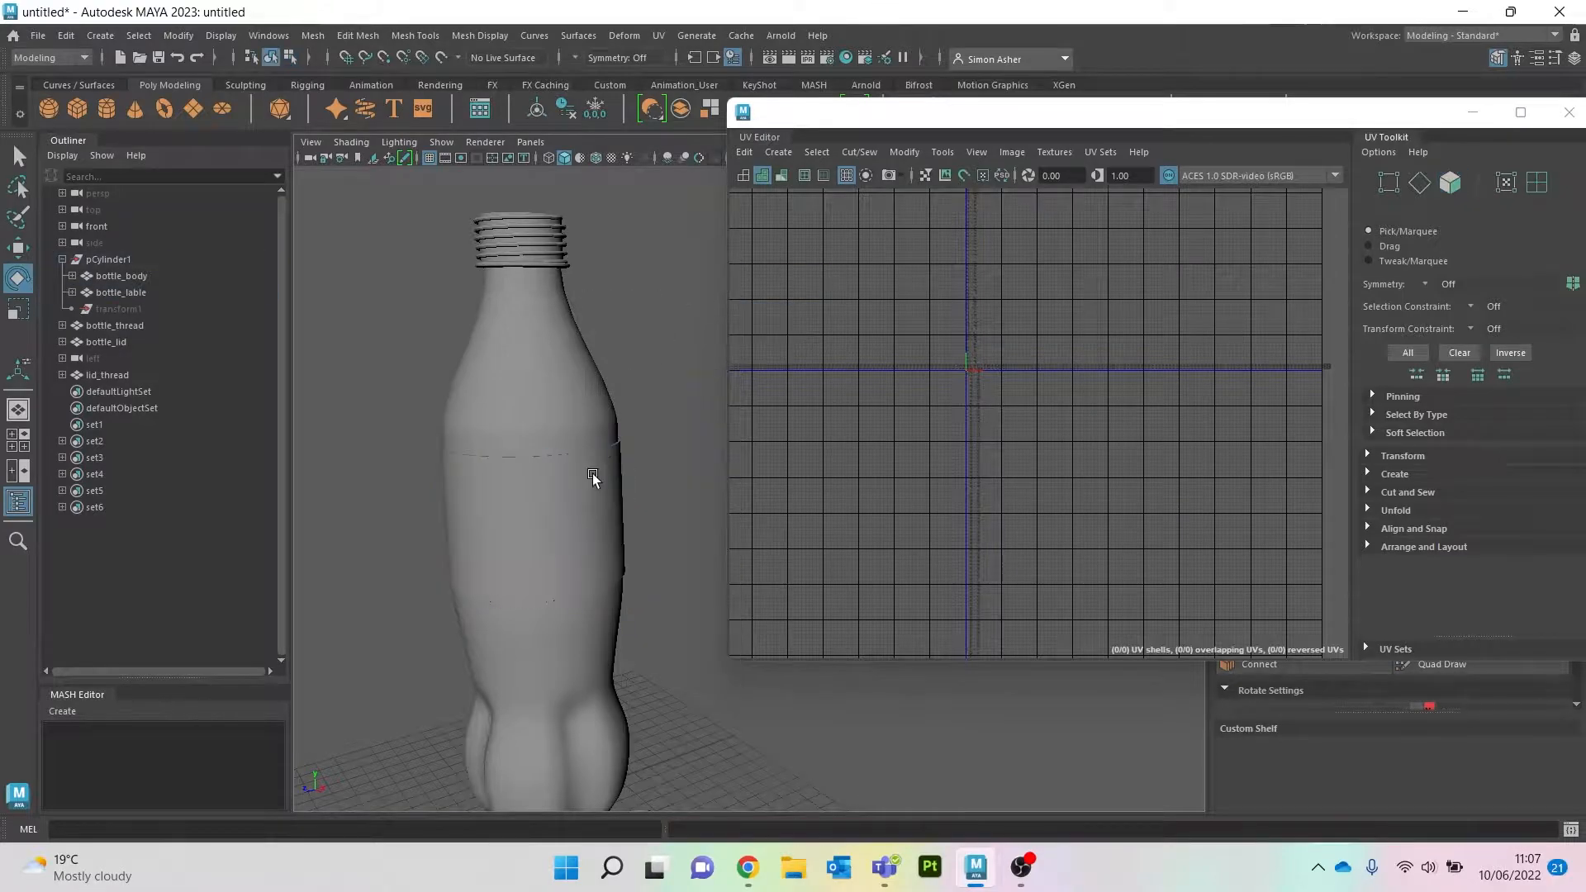
Step: Select the label in object mode and apply a camera-based UV projection to it
click(595, 471)
click(779, 153)
click(834, 231)
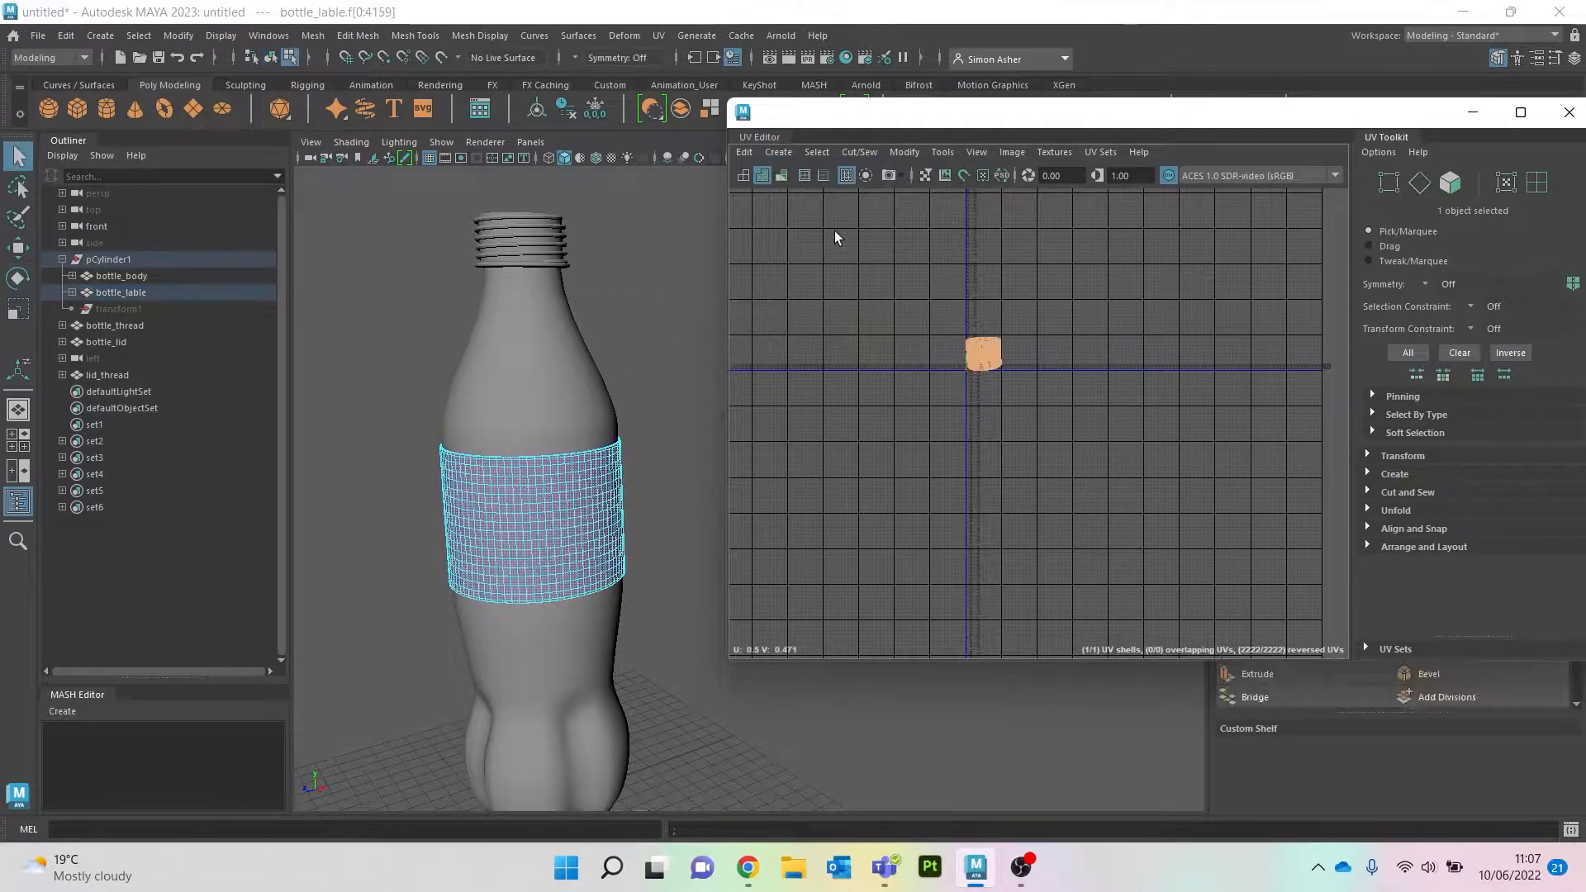
Step: Isolate the bottle label in the viewport
scroll(493, 480, up, 5)
scroll(492, 480, up, 2)
right_drag(607, 290, 702, 266)
key(ctrl+1)
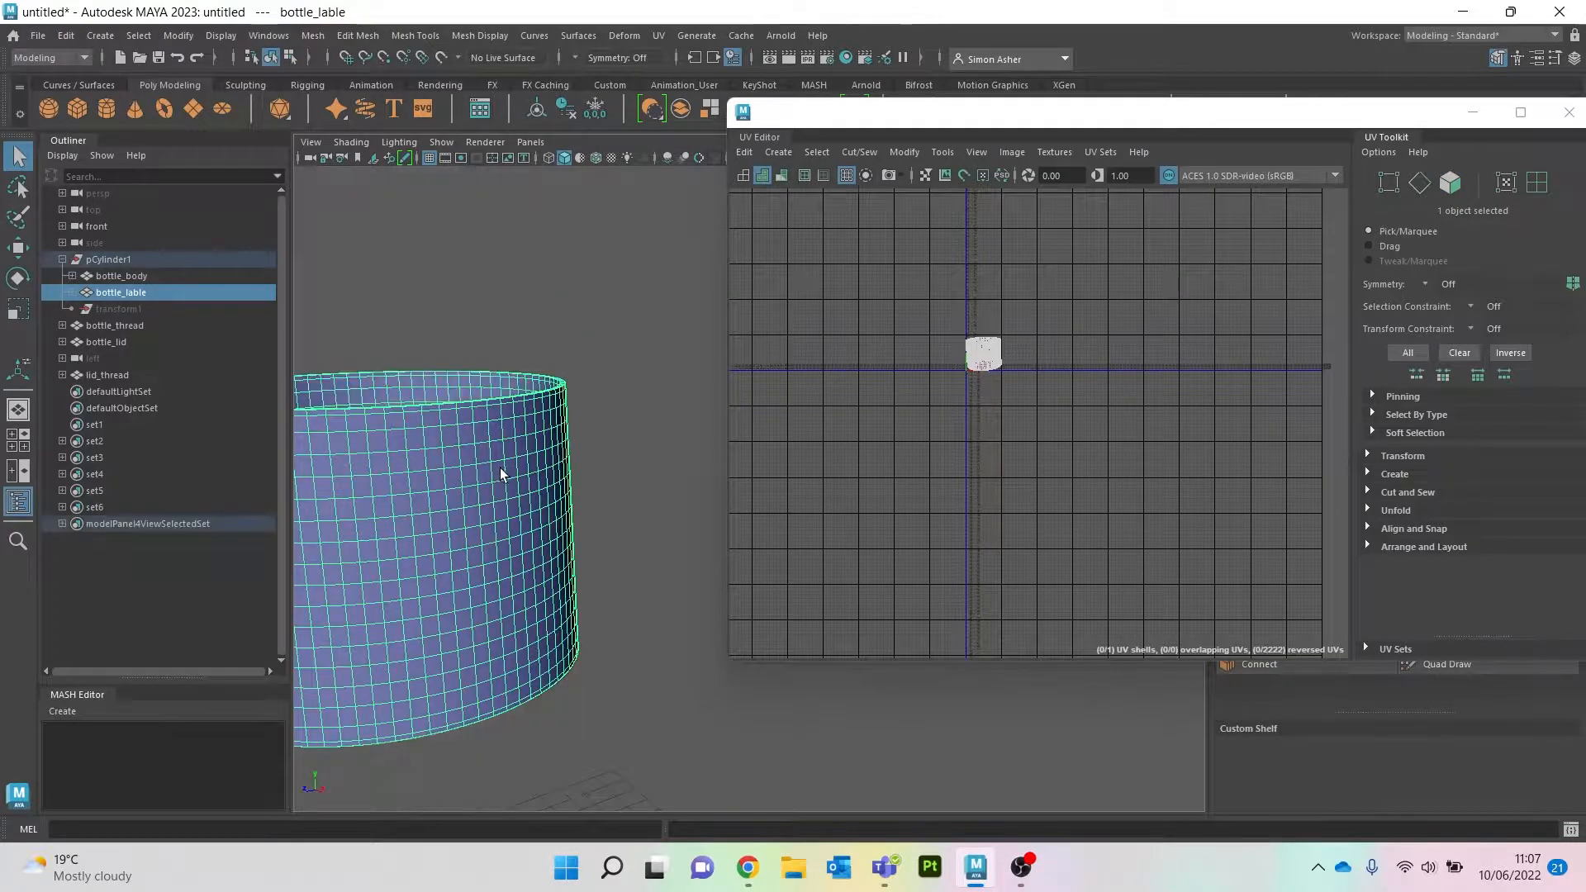
alt+drag(484, 503, 528, 509)
Step: Select the two edge loops bordering the upper rim of the isolated label in edge mode
right_drag(521, 337, 522, 294)
scroll(557, 430, up, 4)
alt+middle_drag(557, 430, 601, 438)
scroll(565, 425, up, 2)
double_click(469, 517)
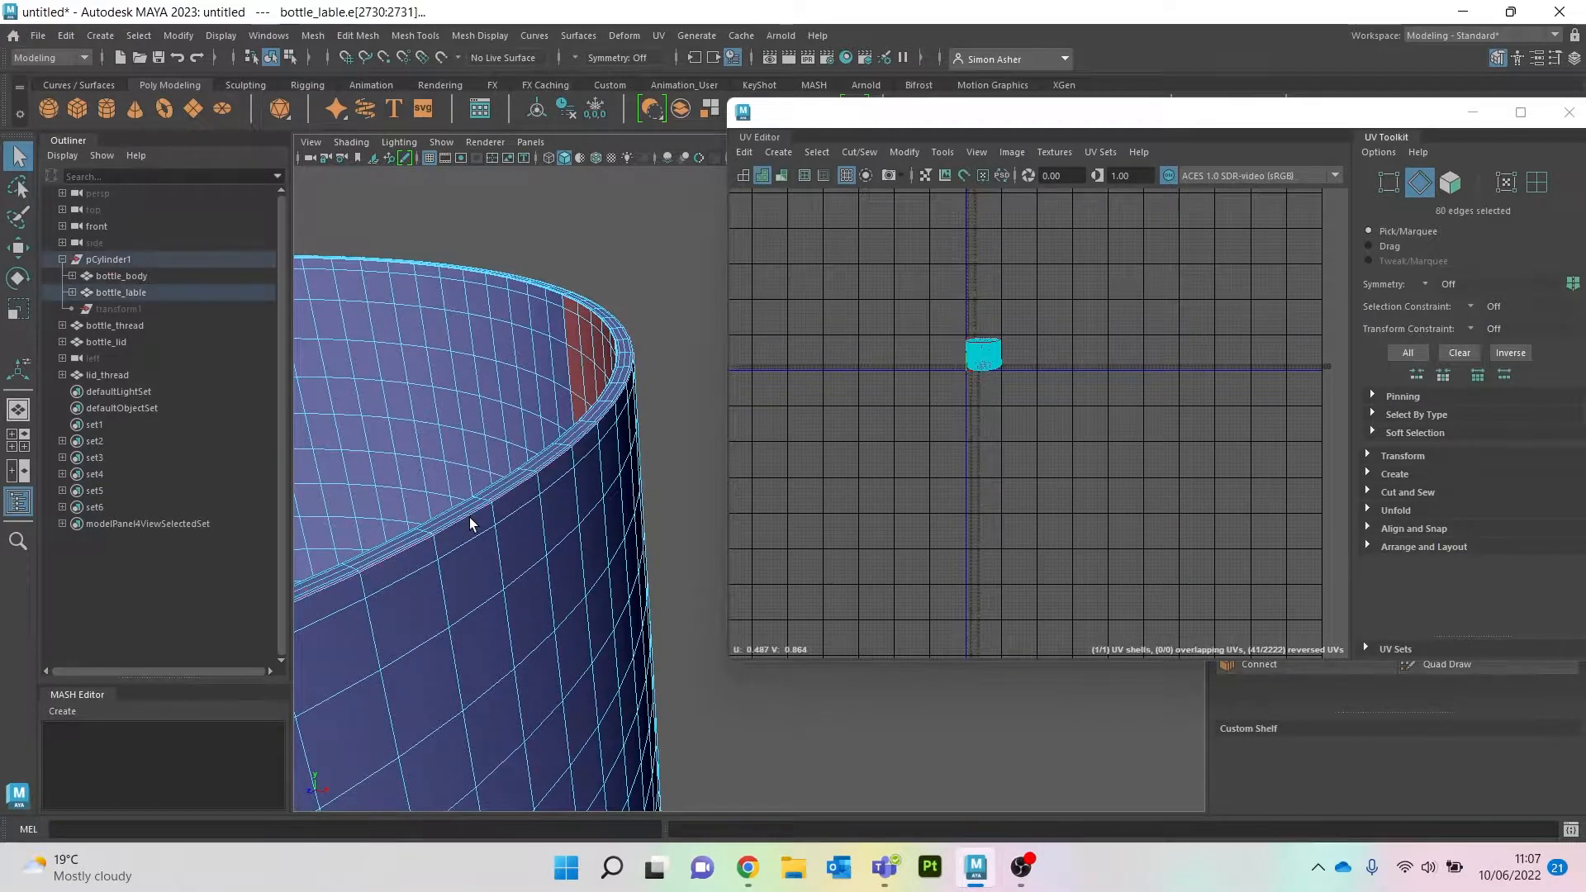
shift+double_click(548, 295)
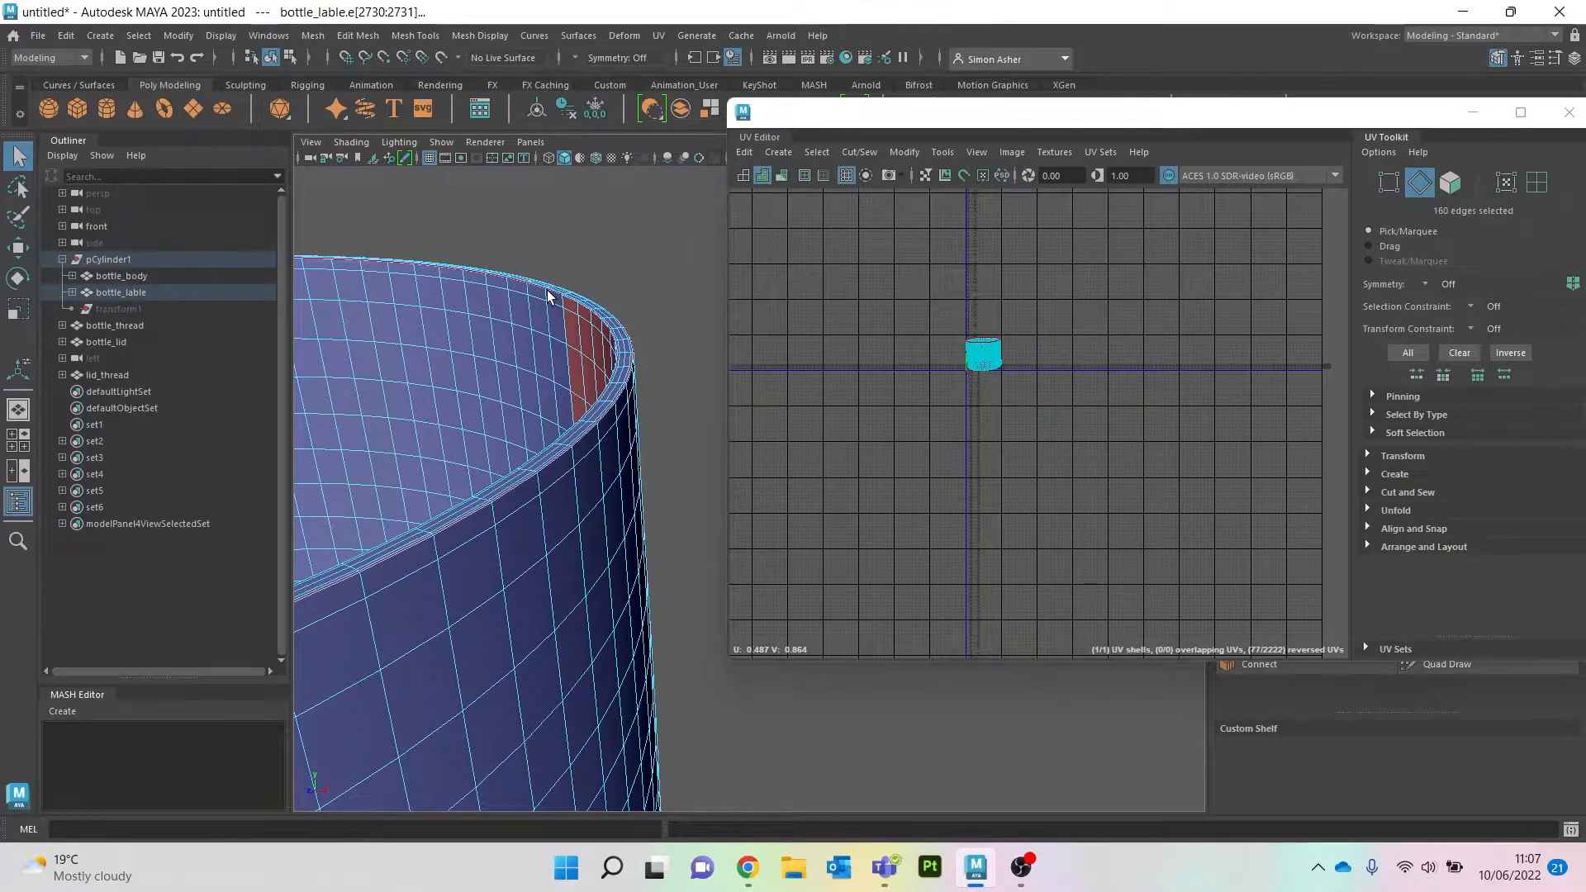
Step: Add the two edge loops bordering the label's lower rim and one vertical loop through its wall to the selection
alt+middle_drag(549, 295, 587, 399)
scroll(570, 561, down, 3)
alt+drag(579, 586, 372, 480)
scroll(577, 560, up, 5)
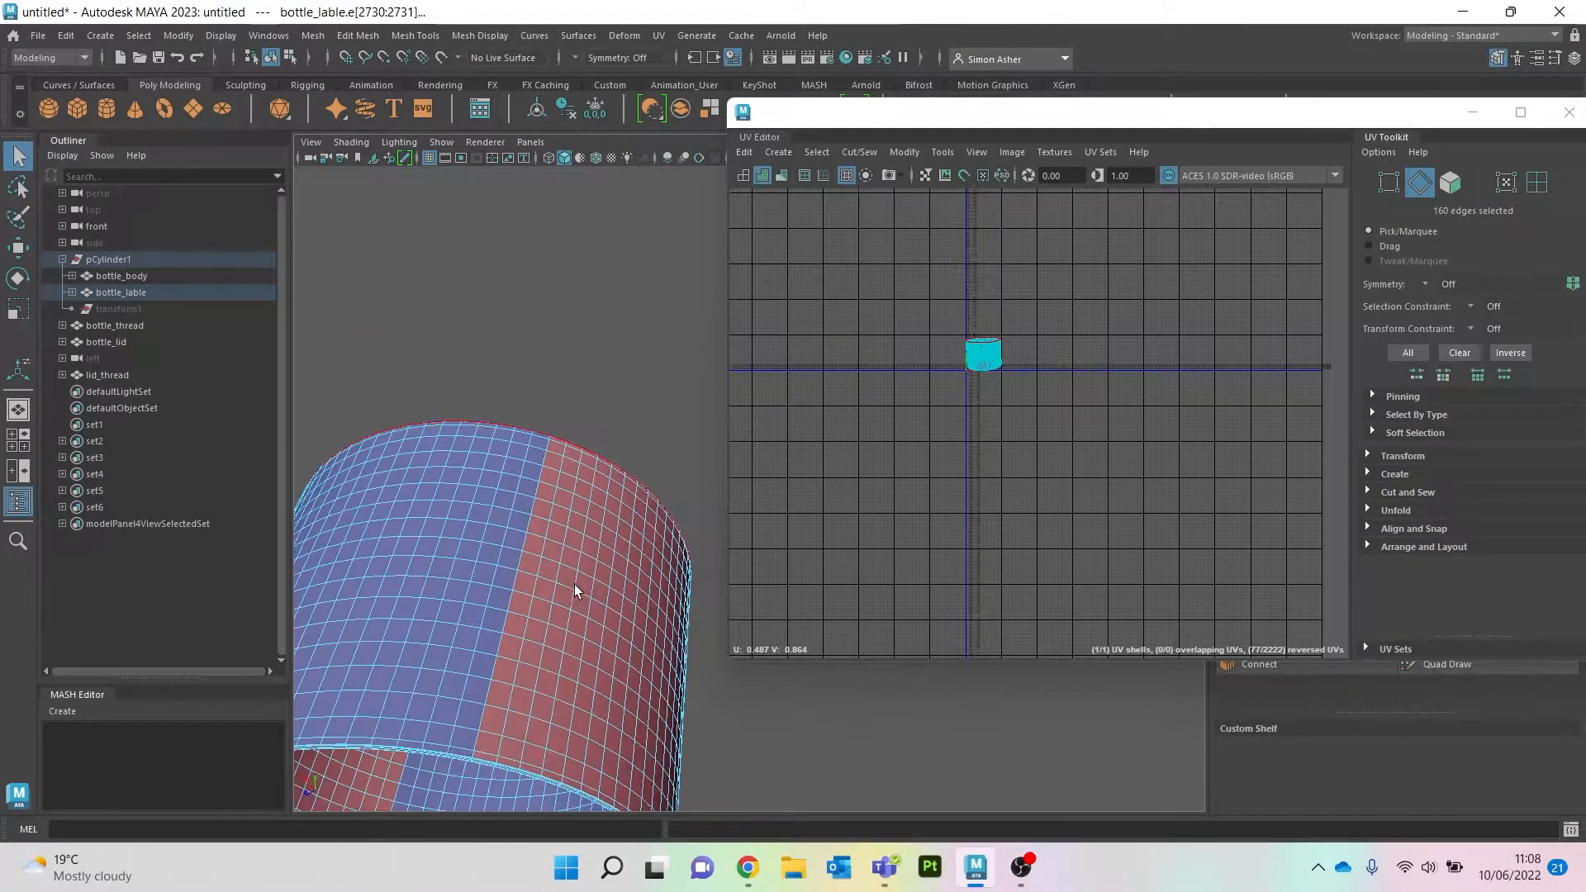
alt+middle_drag(571, 542, 636, 491)
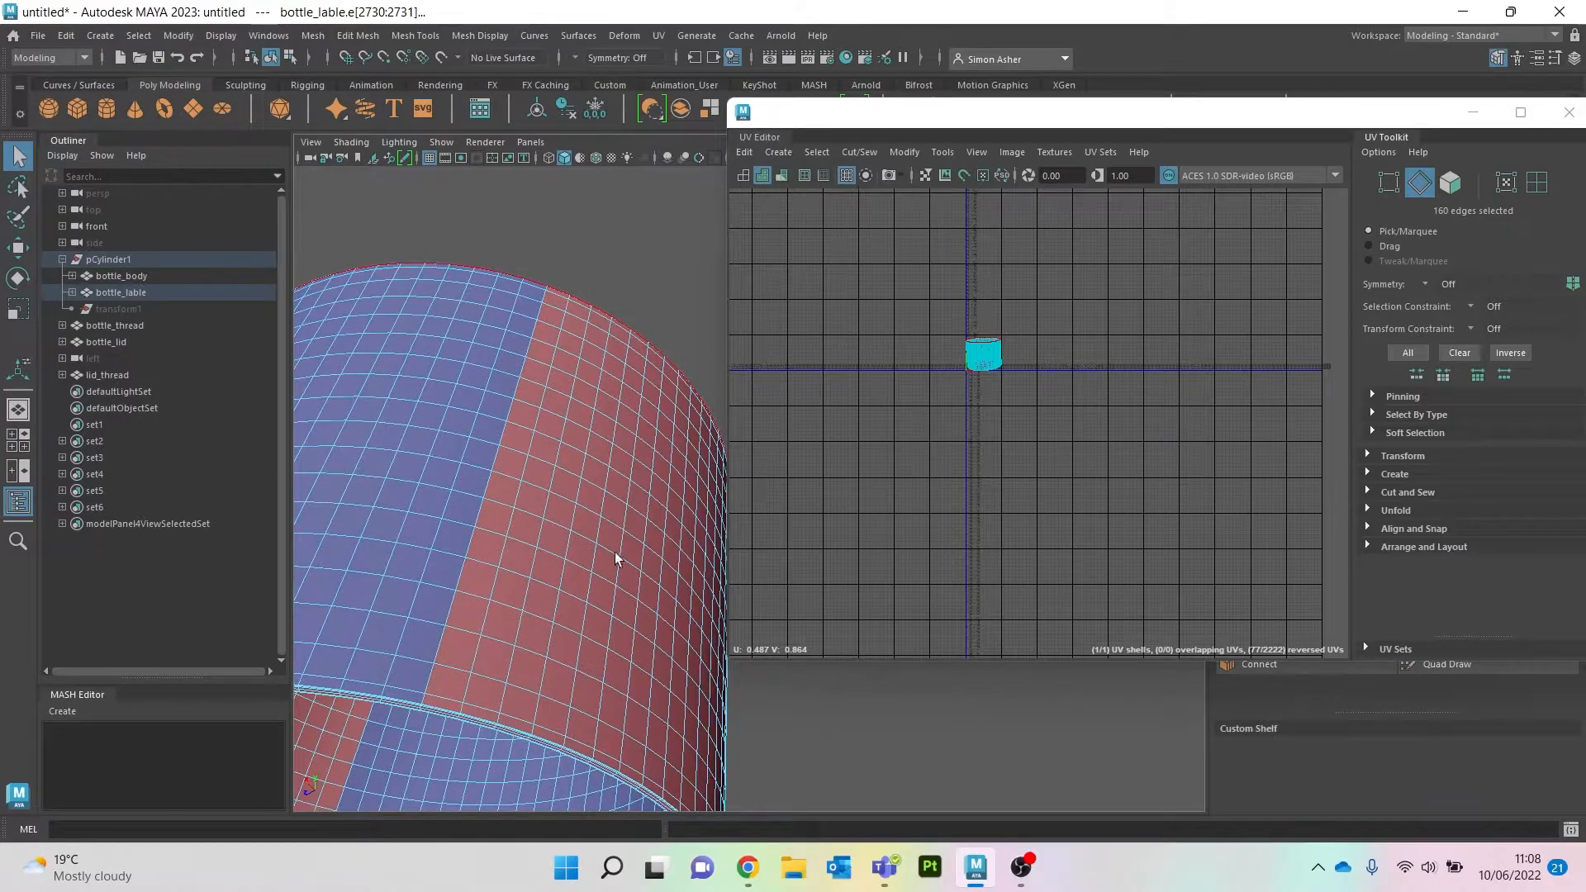
alt+drag(488, 677, 524, 652)
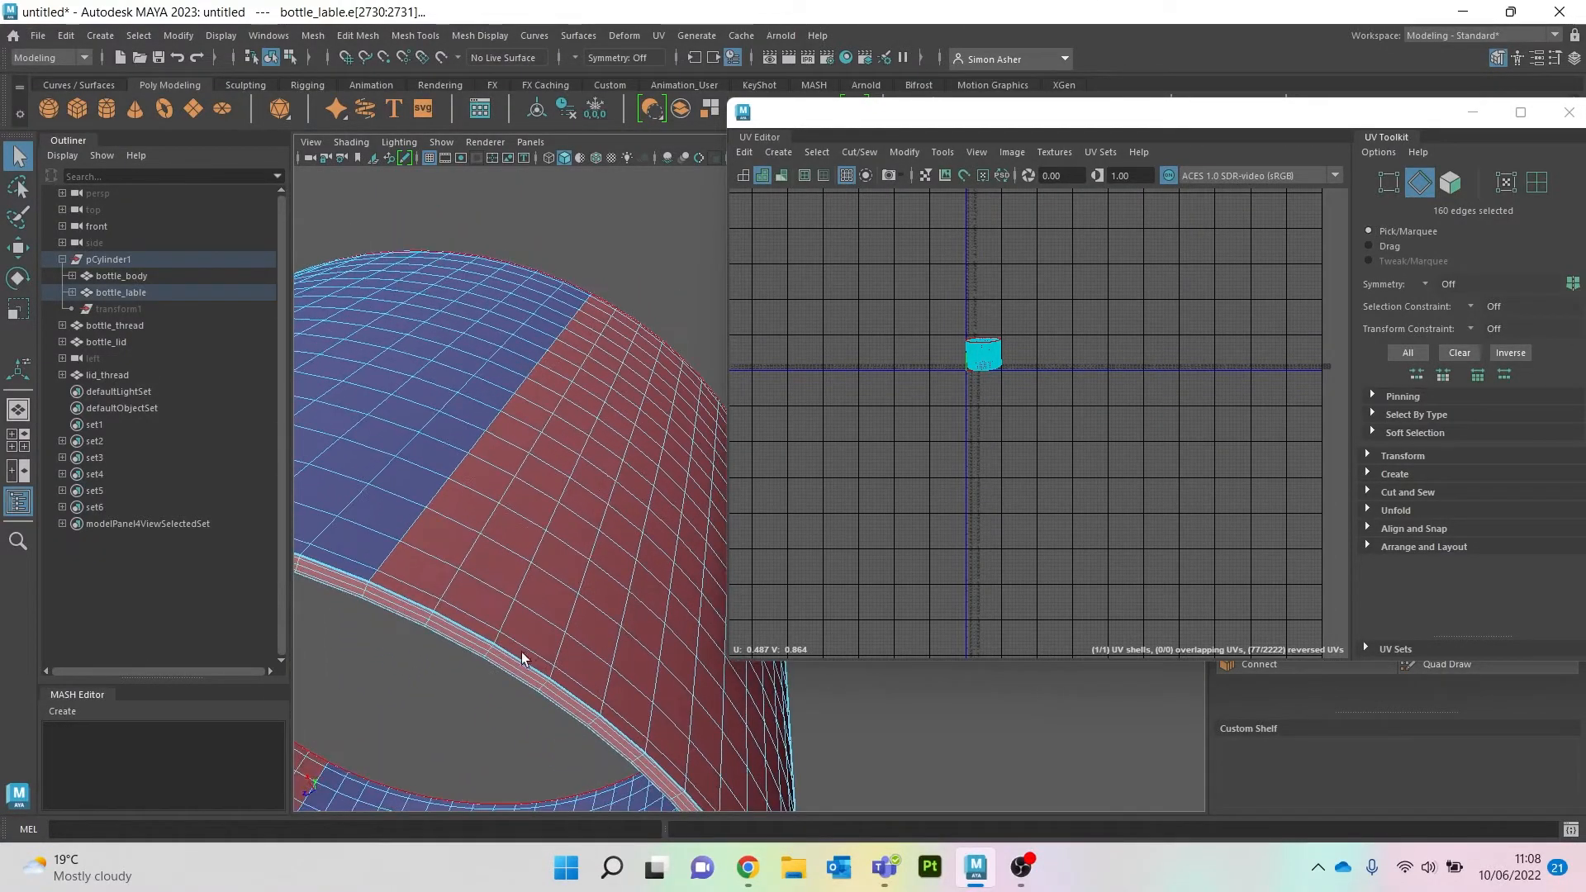
shift+double_click(508, 670)
shift+double_click(505, 673)
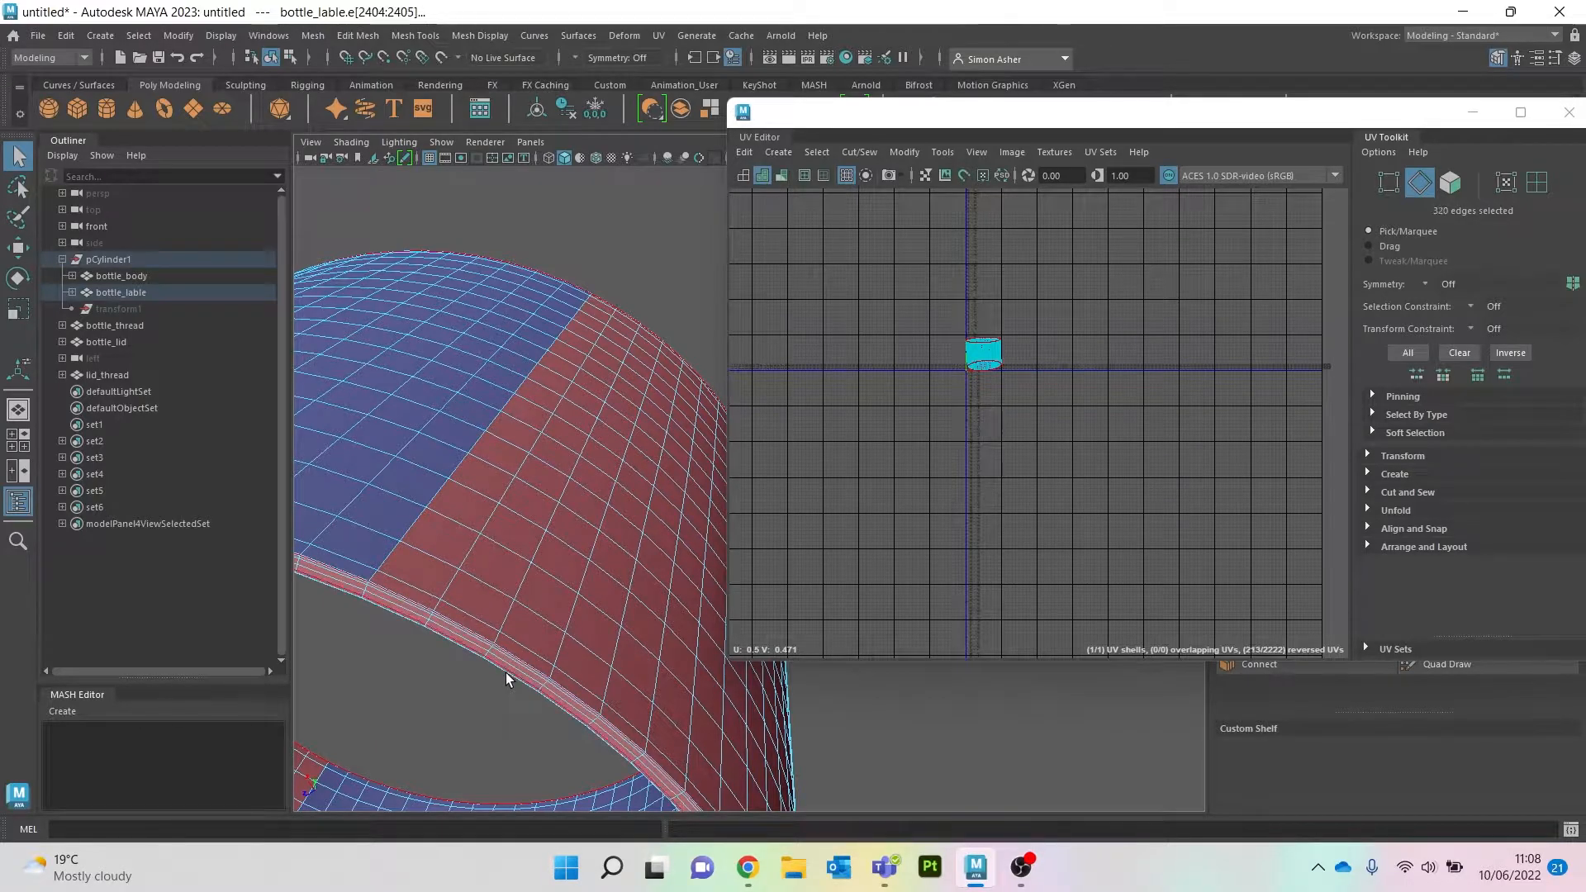
shift+double_click(507, 615)
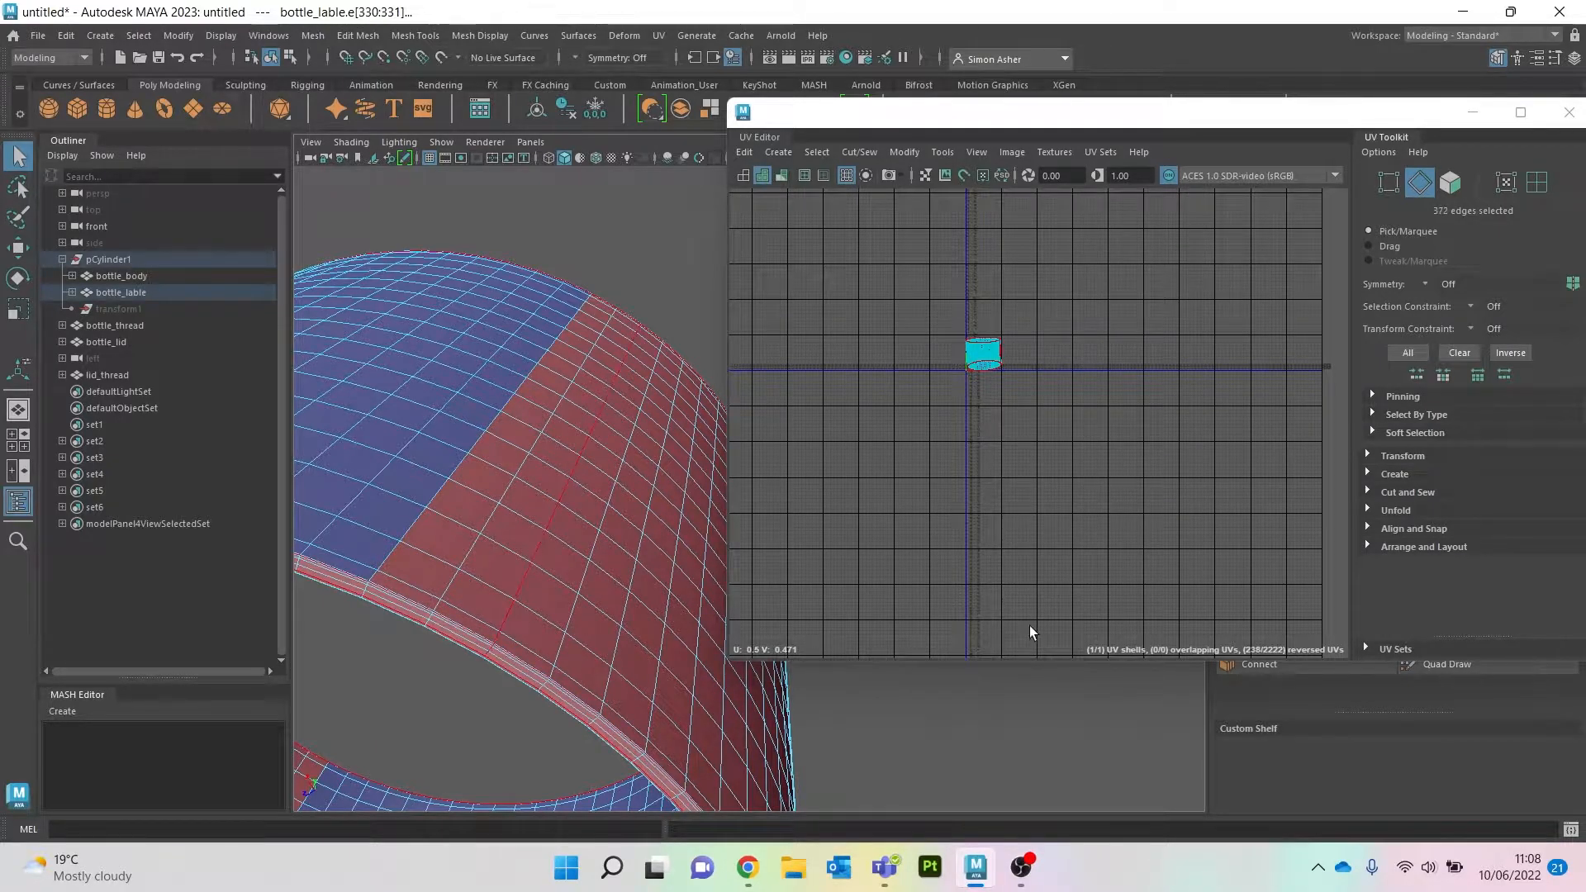
Step: Cut the label's UVs along the selected edges and unfold all of its shells
scroll(1010, 403, up, 6)
alt+middle_drag(990, 369, 1043, 532)
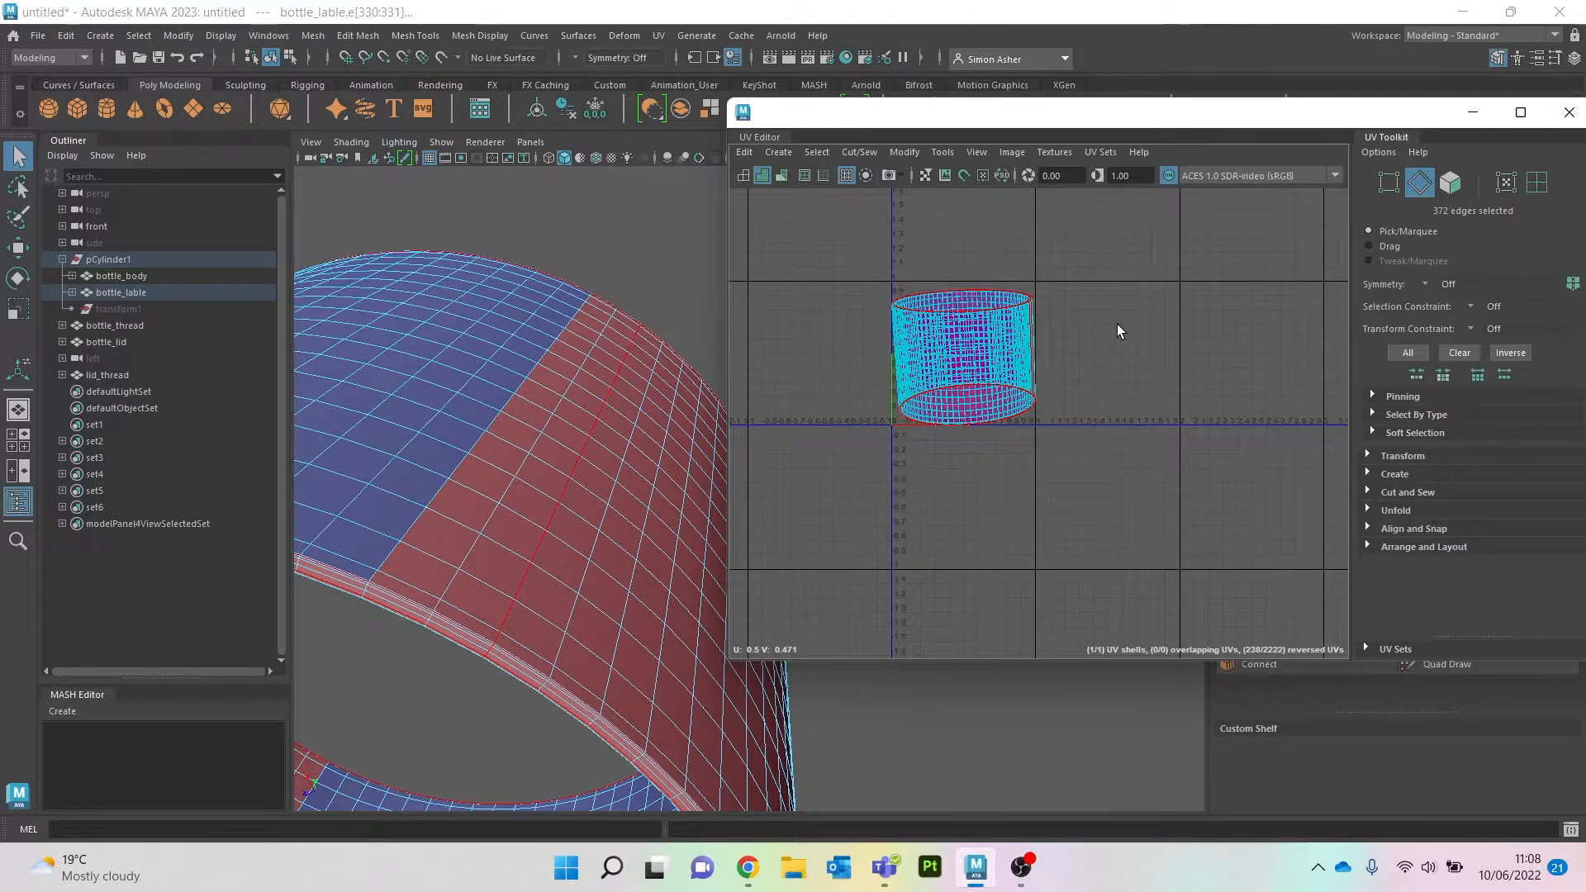
shift+right_drag(1117, 324, 1074, 340)
right_drag(1164, 361, 1120, 347)
shift+right_drag(1216, 312, 1052, 310)
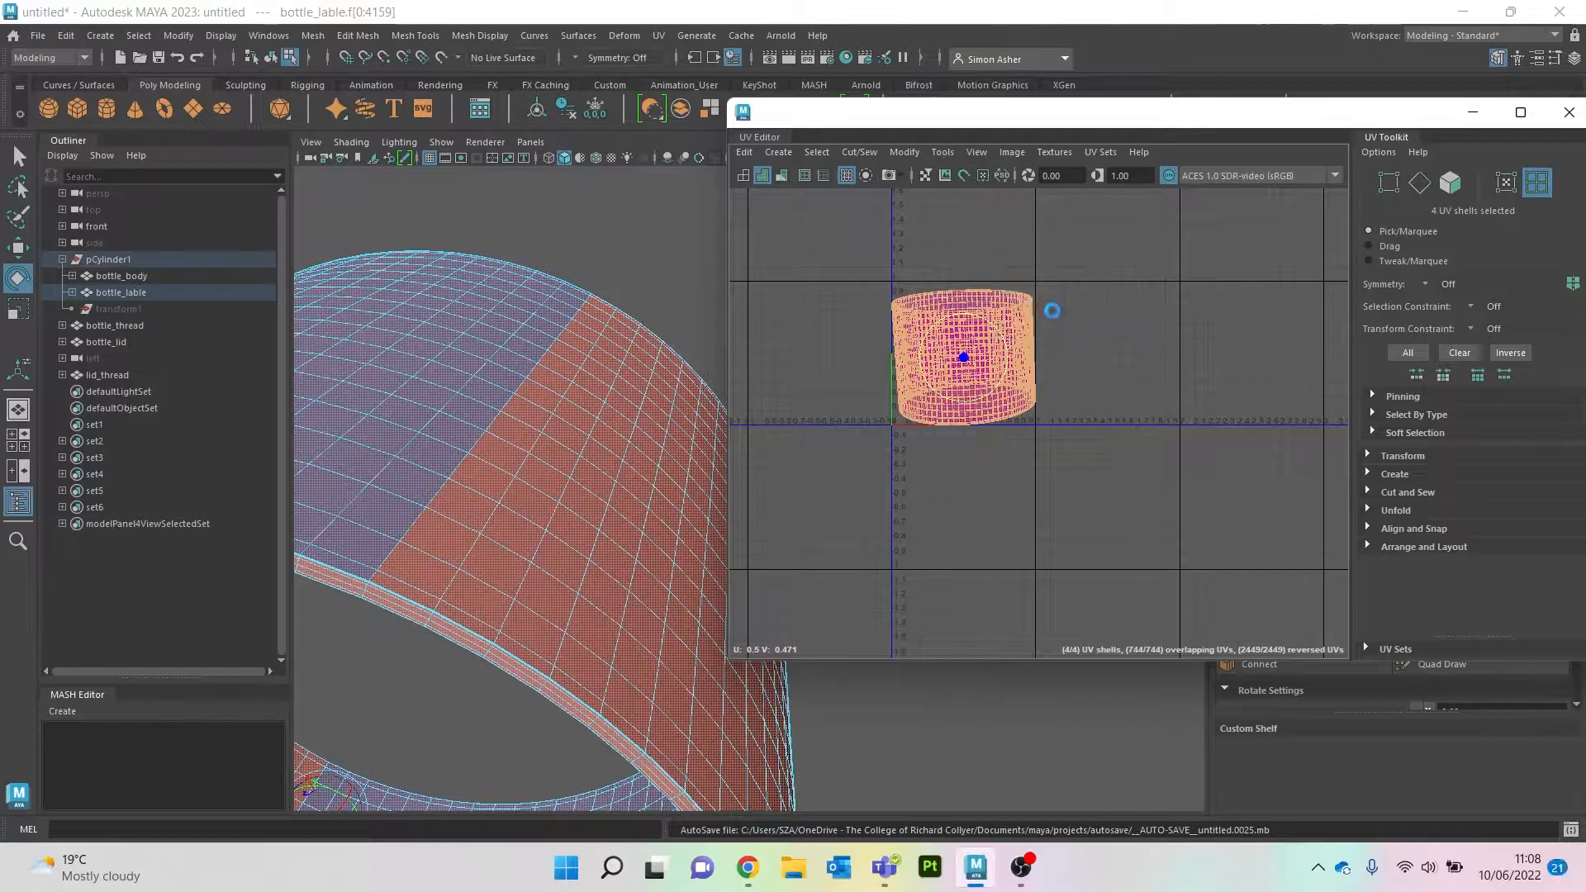
Step: Select the curved strip shell and move it below the UV grid's horizontal axis
scroll(1053, 310, down, 2)
click(1128, 265)
right_drag(1091, 249, 1072, 241)
click(1064, 341)
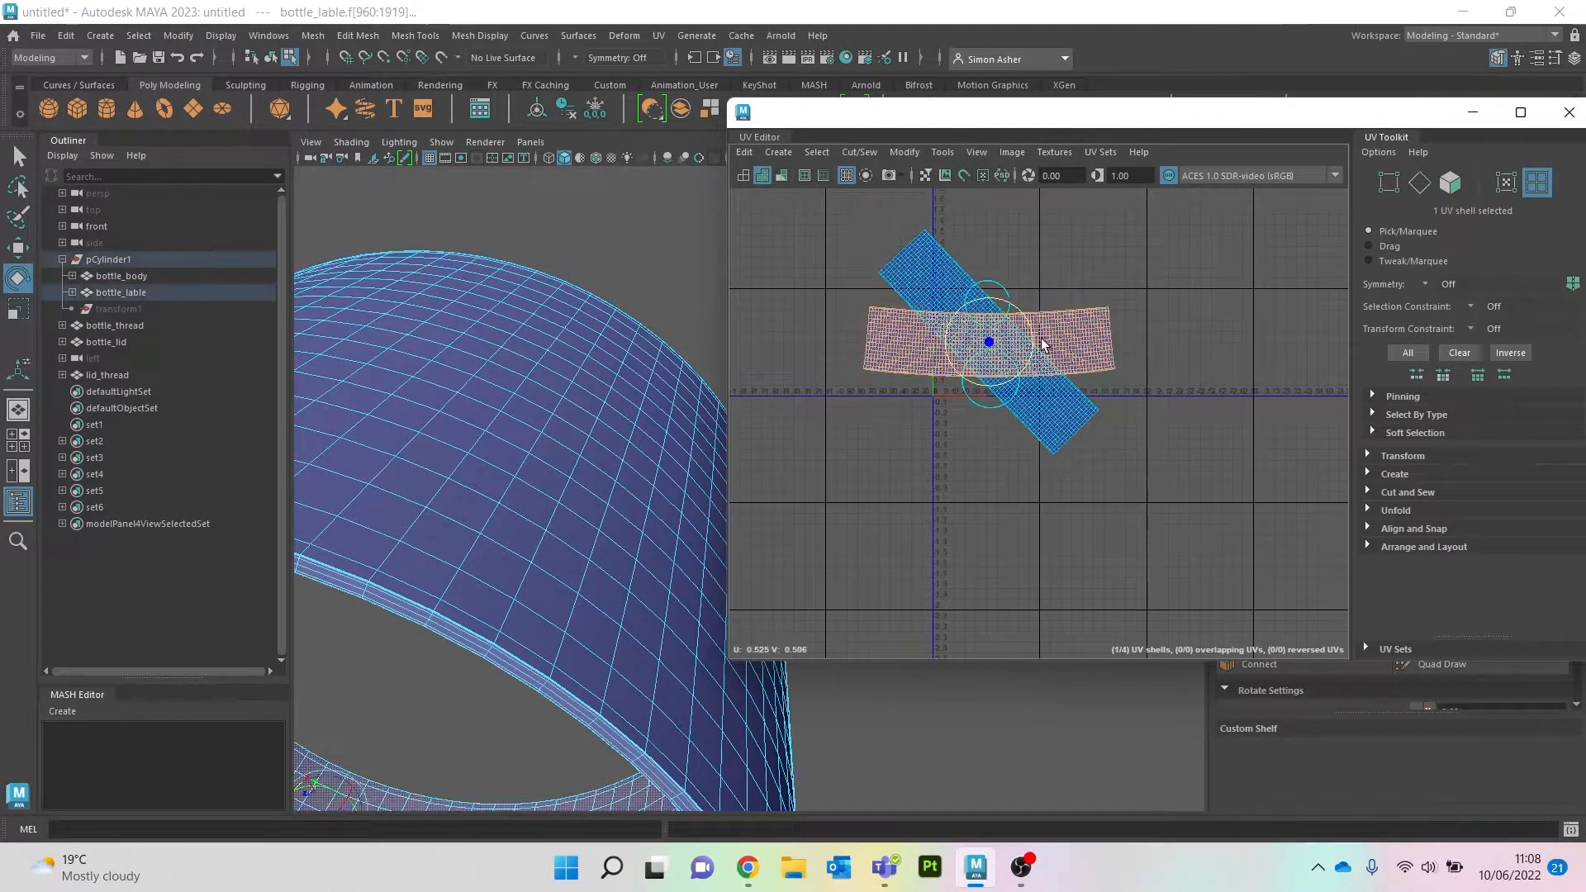
key(w)
drag(990, 341, 910, 492)
Step: Rotate the diagonal strip shell to horizontal and place it directly beneath the curved strip
click(948, 326)
key(e)
drag(1017, 312, 905, 568)
key(w)
Step: Move the two ring-shaped shells side by side just above the strip shells
click(994, 405)
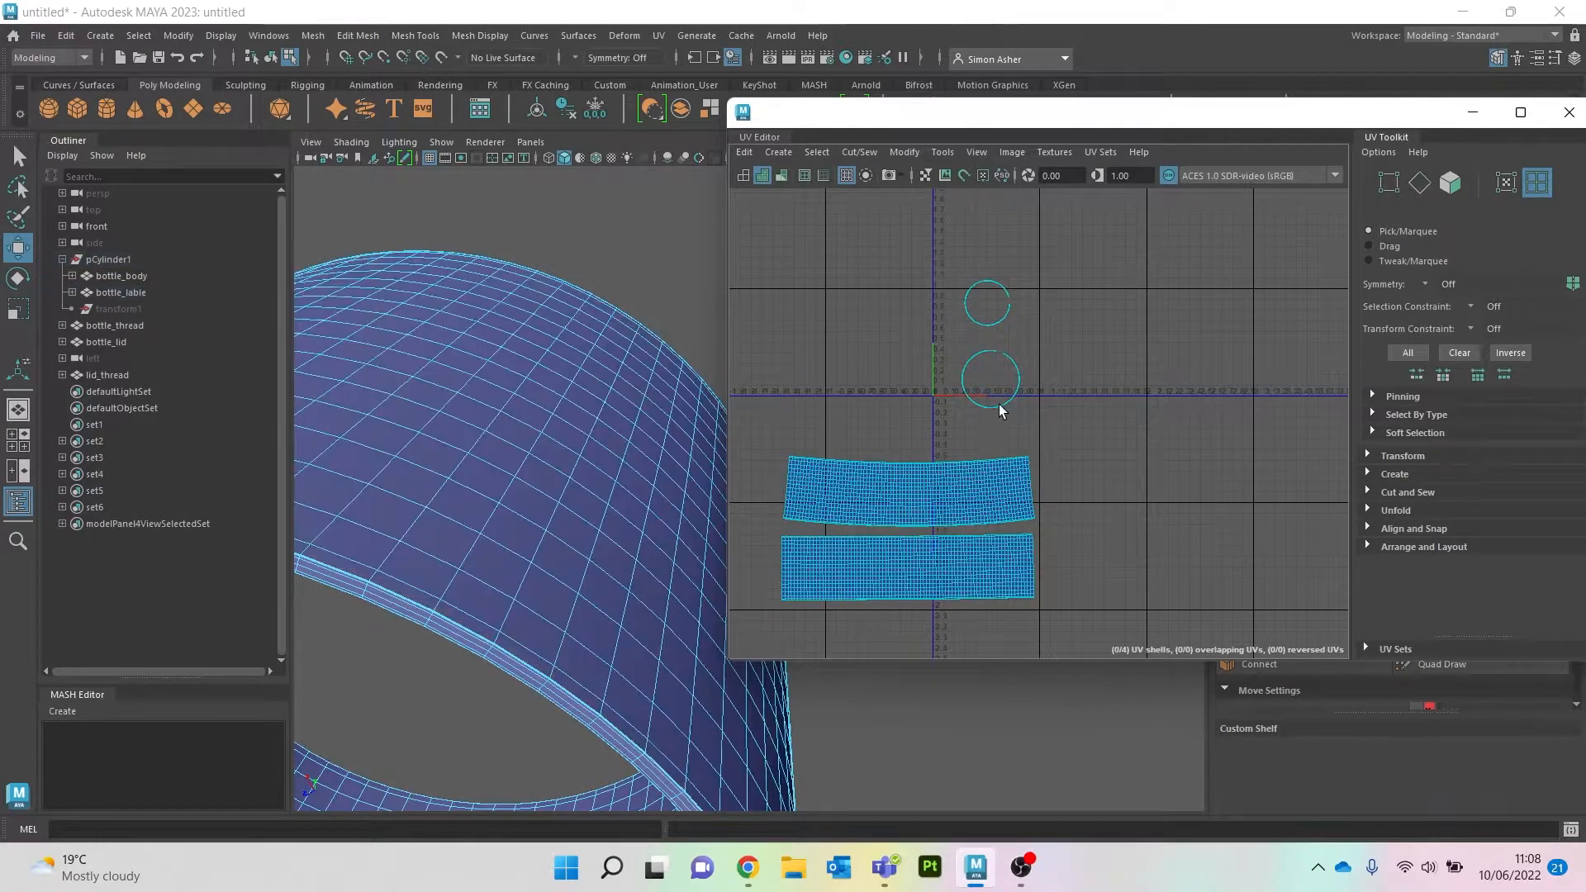
drag(995, 393, 836, 411)
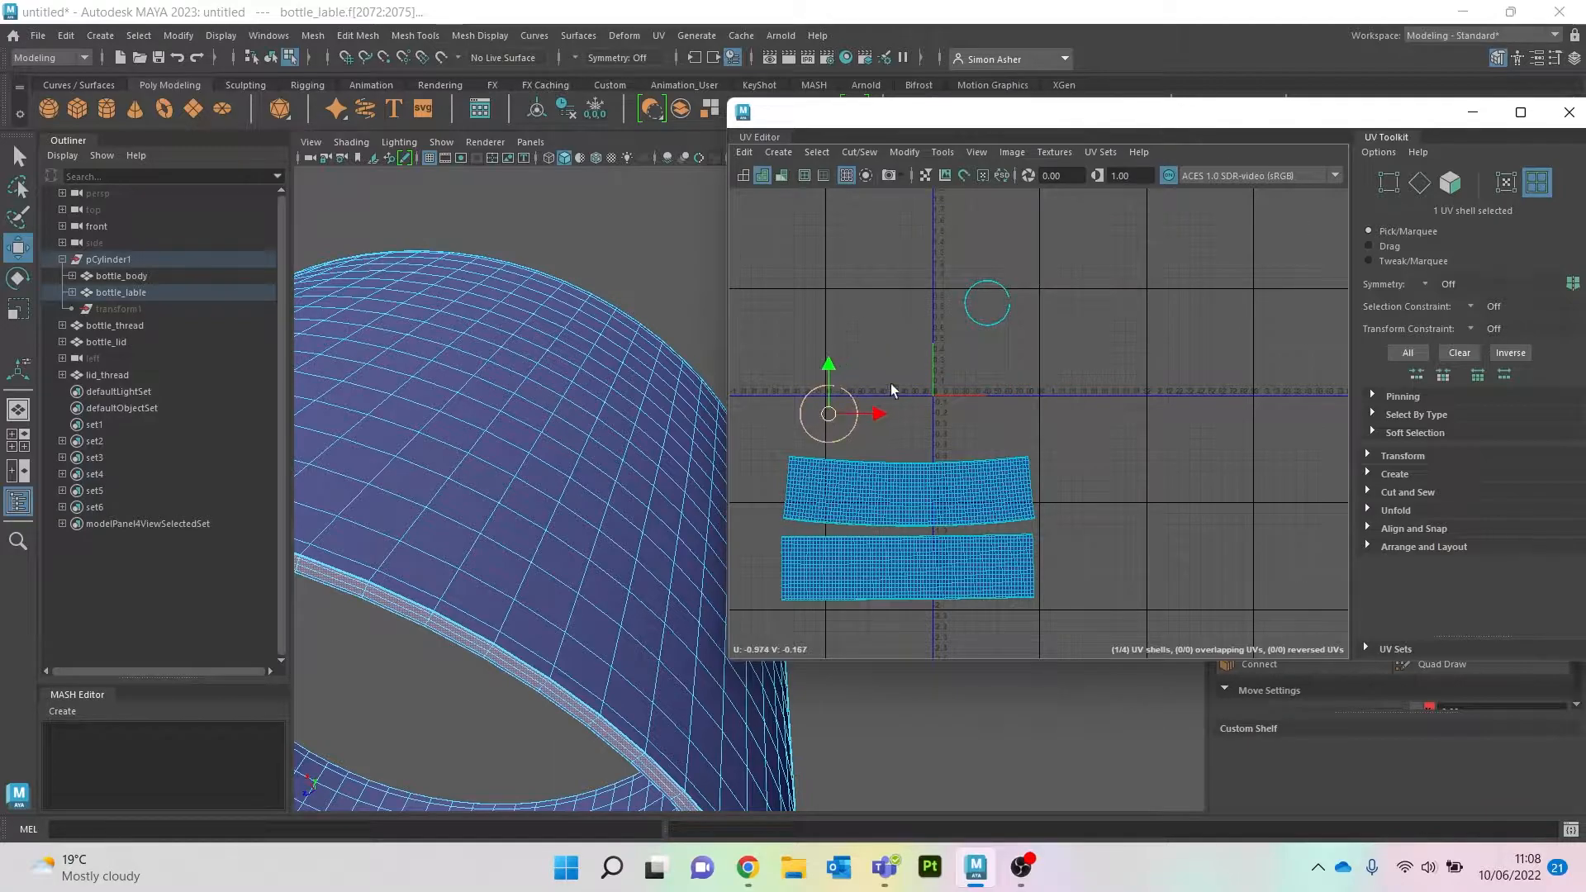
click(999, 321)
drag(987, 306, 910, 413)
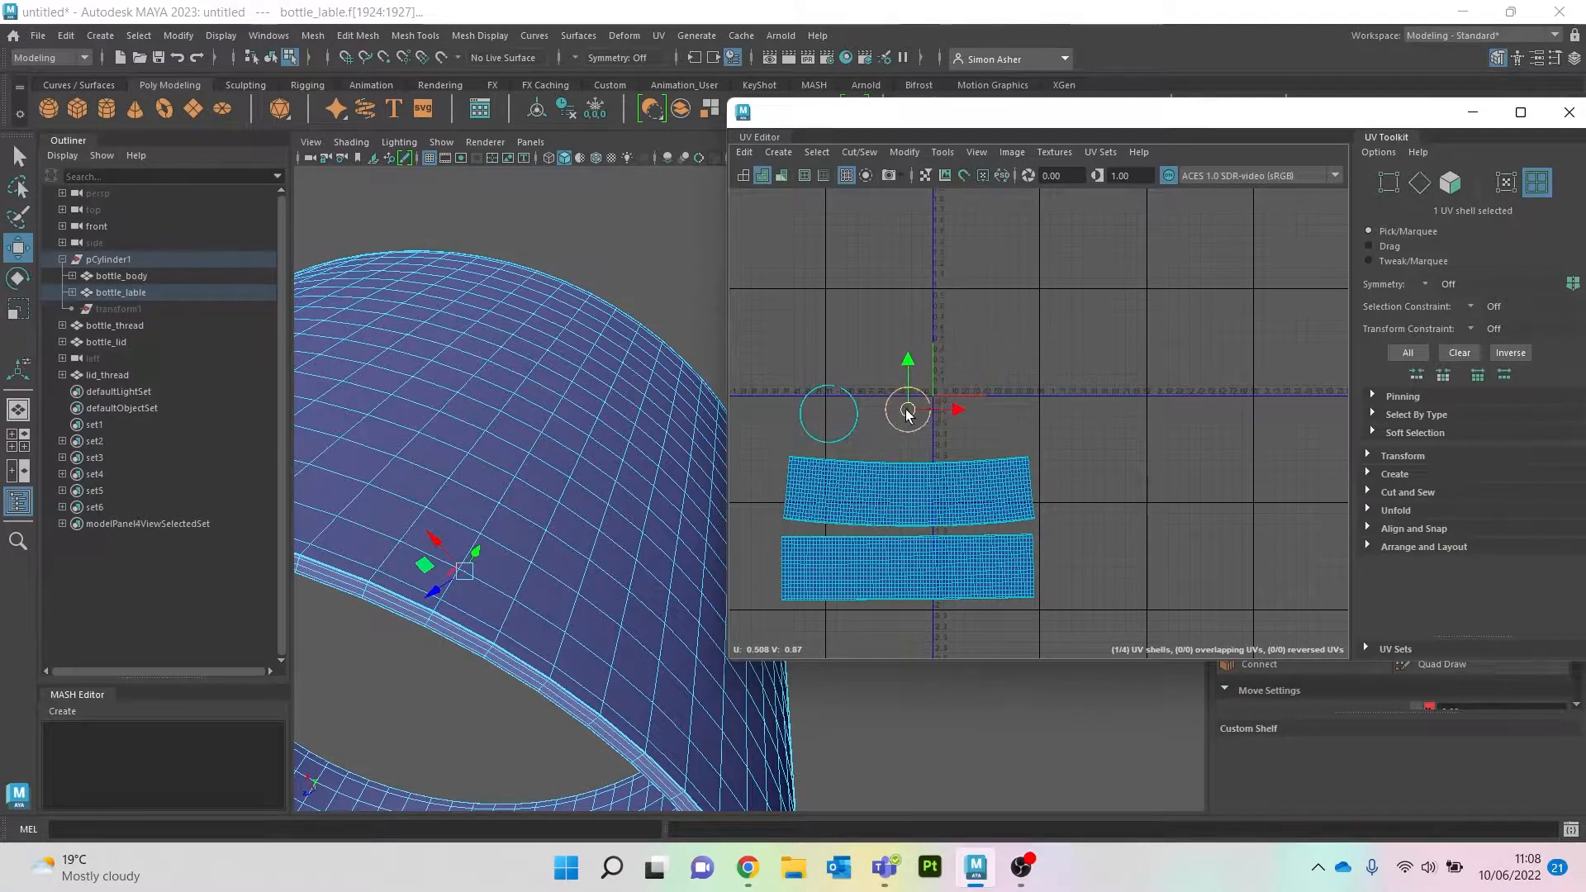
Step: Select all the label shells and move them together well above the horizontal axis, beside the vertical axis
scroll(909, 413, down, 4)
drag(807, 377, 998, 474)
drag(903, 441, 864, 243)
scroll(664, 283, down, 3)
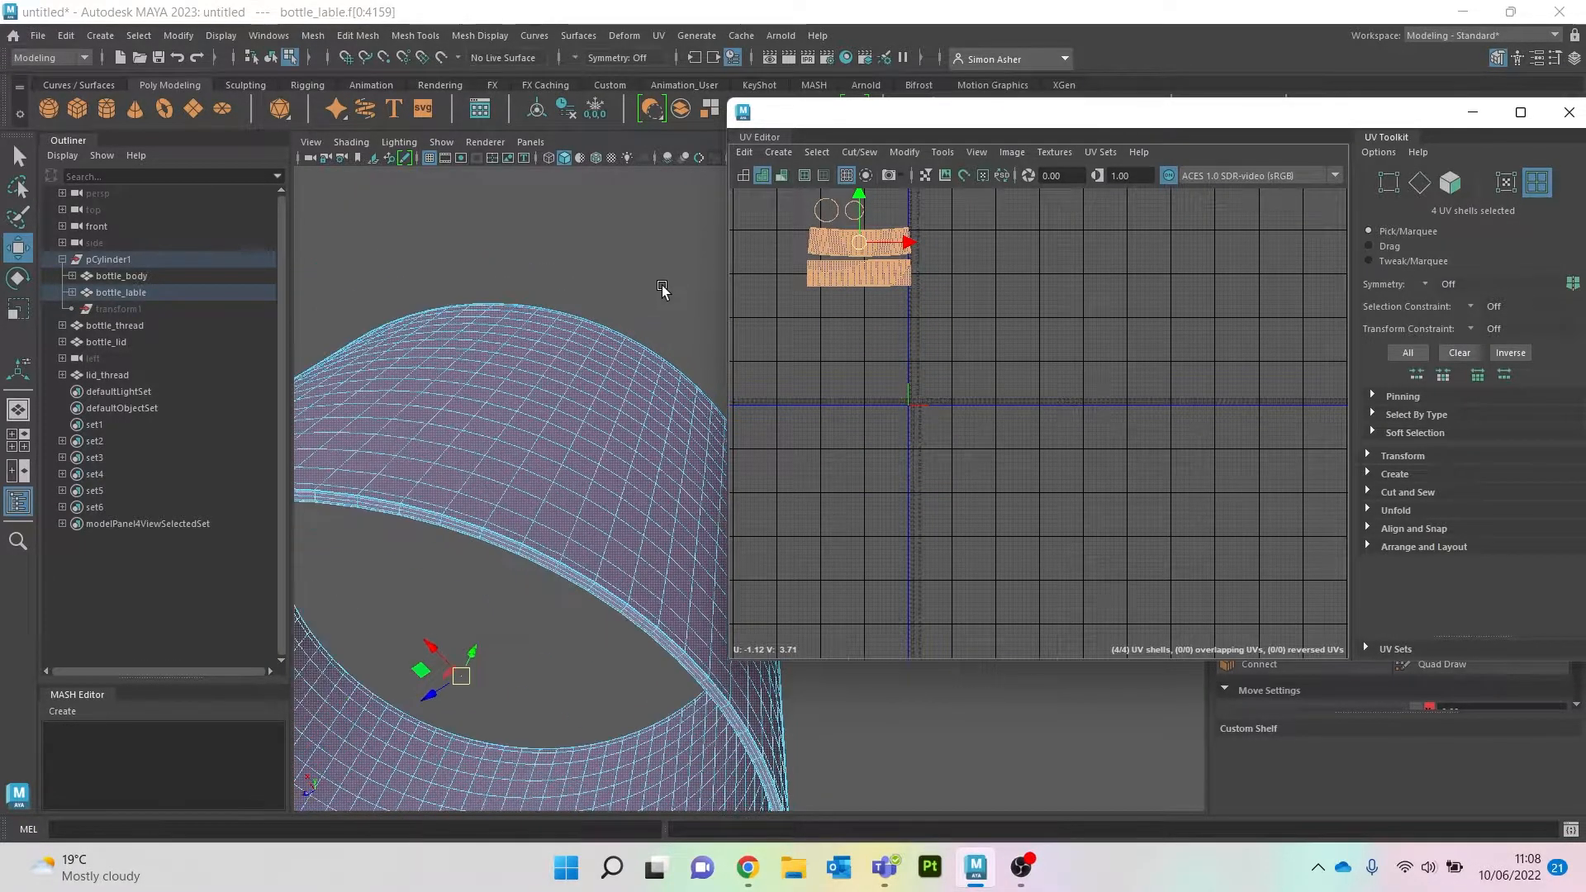
Step: Return the label to object mode and turn off its isolation to show the whole bottle
scroll(655, 291, down, 3)
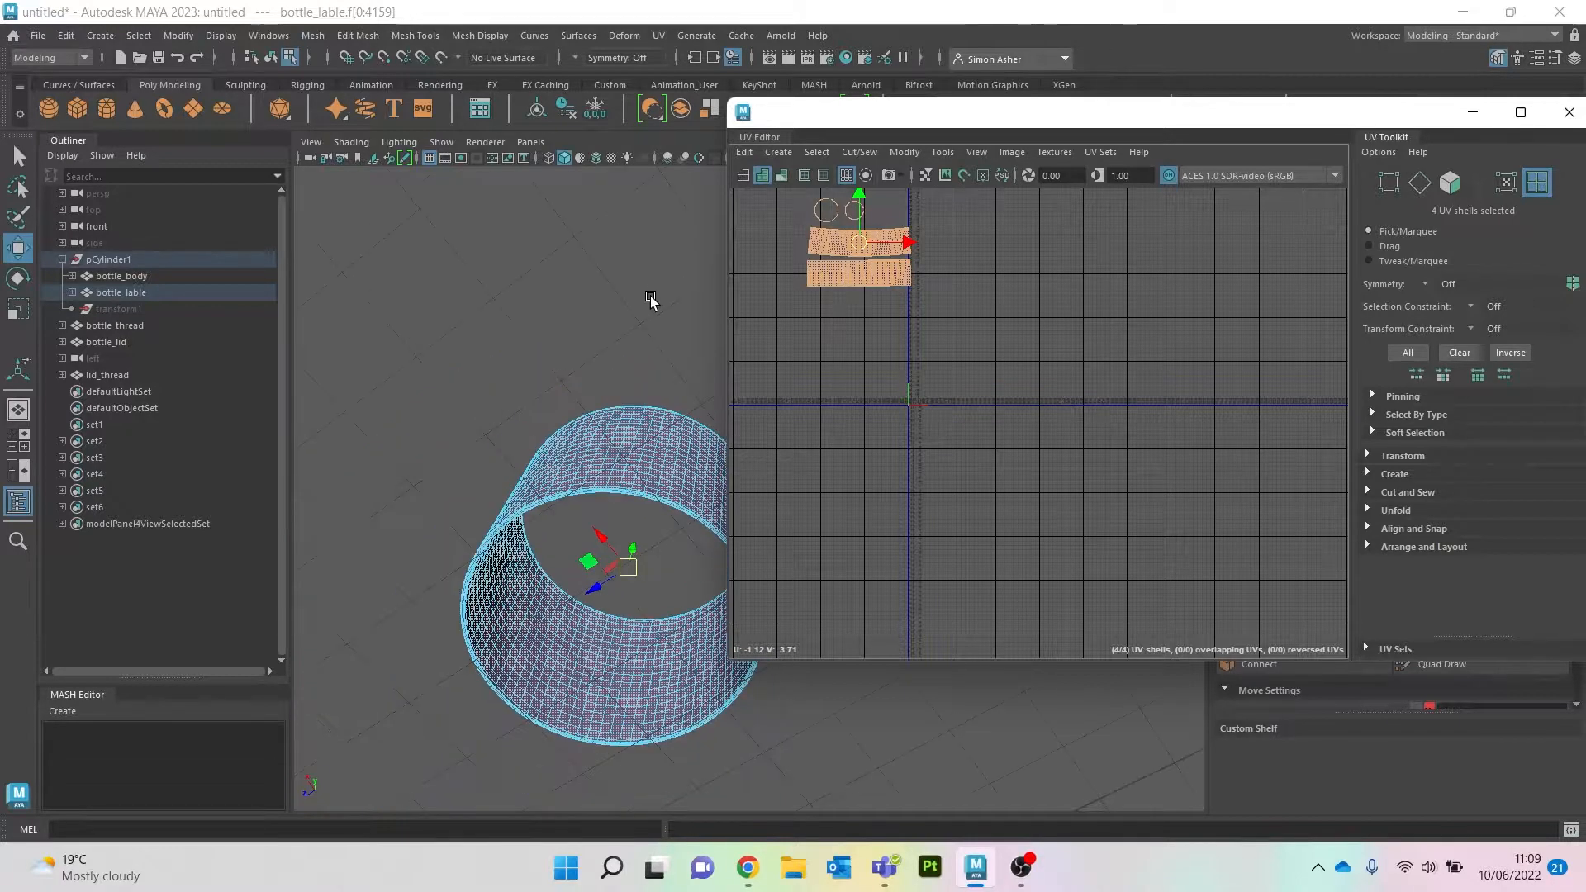
alt+drag(637, 347, 539, 368)
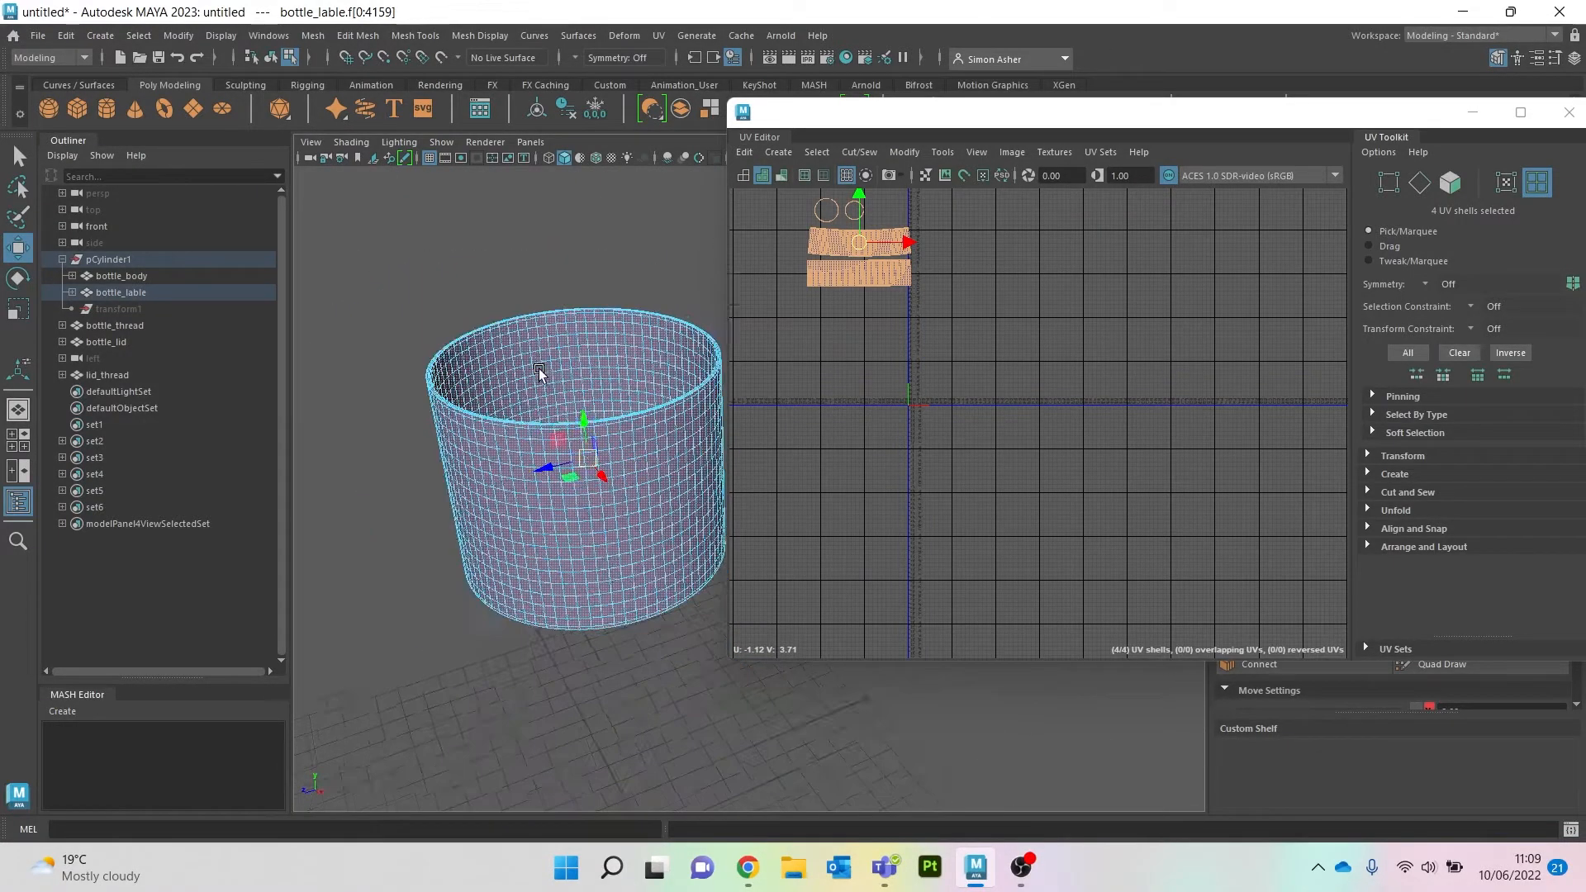
alt+drag(641, 256, 601, 264)
right_drag(602, 264, 621, 251)
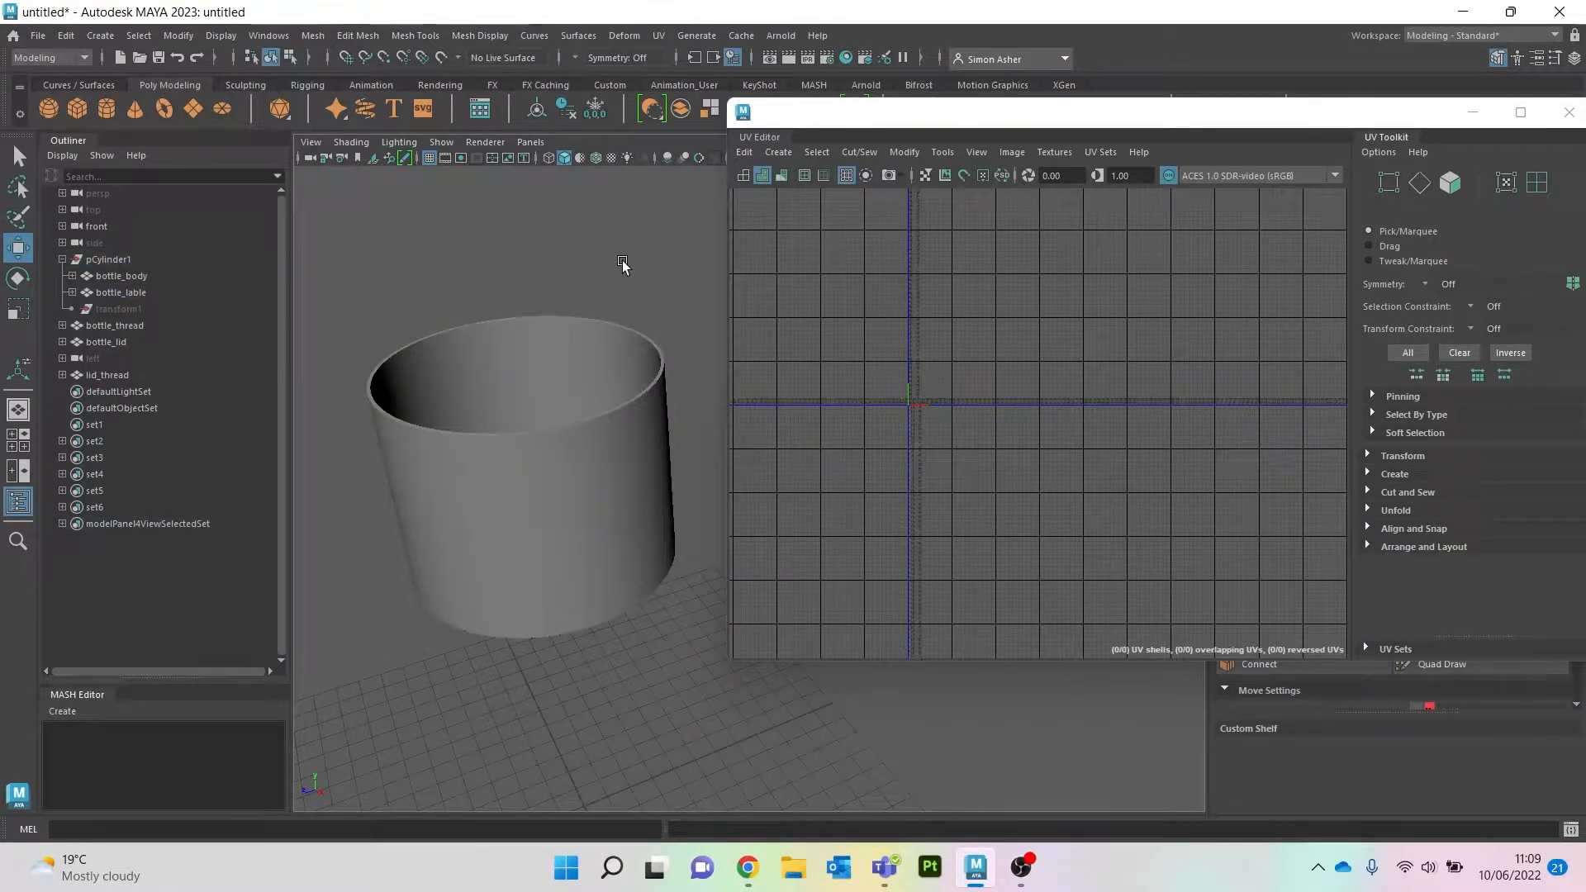
key(ctrl+1)
Step: Select the bottle's body, label and thread together to review their combined UV layout, and clear the selection
scroll(622, 265, down, 3)
alt+drag(638, 372, 667, 337)
scroll(667, 324, down, 5)
alt+middle_drag(665, 320, 552, 276)
drag(480, 260, 673, 461)
scroll(881, 363, down, 2)
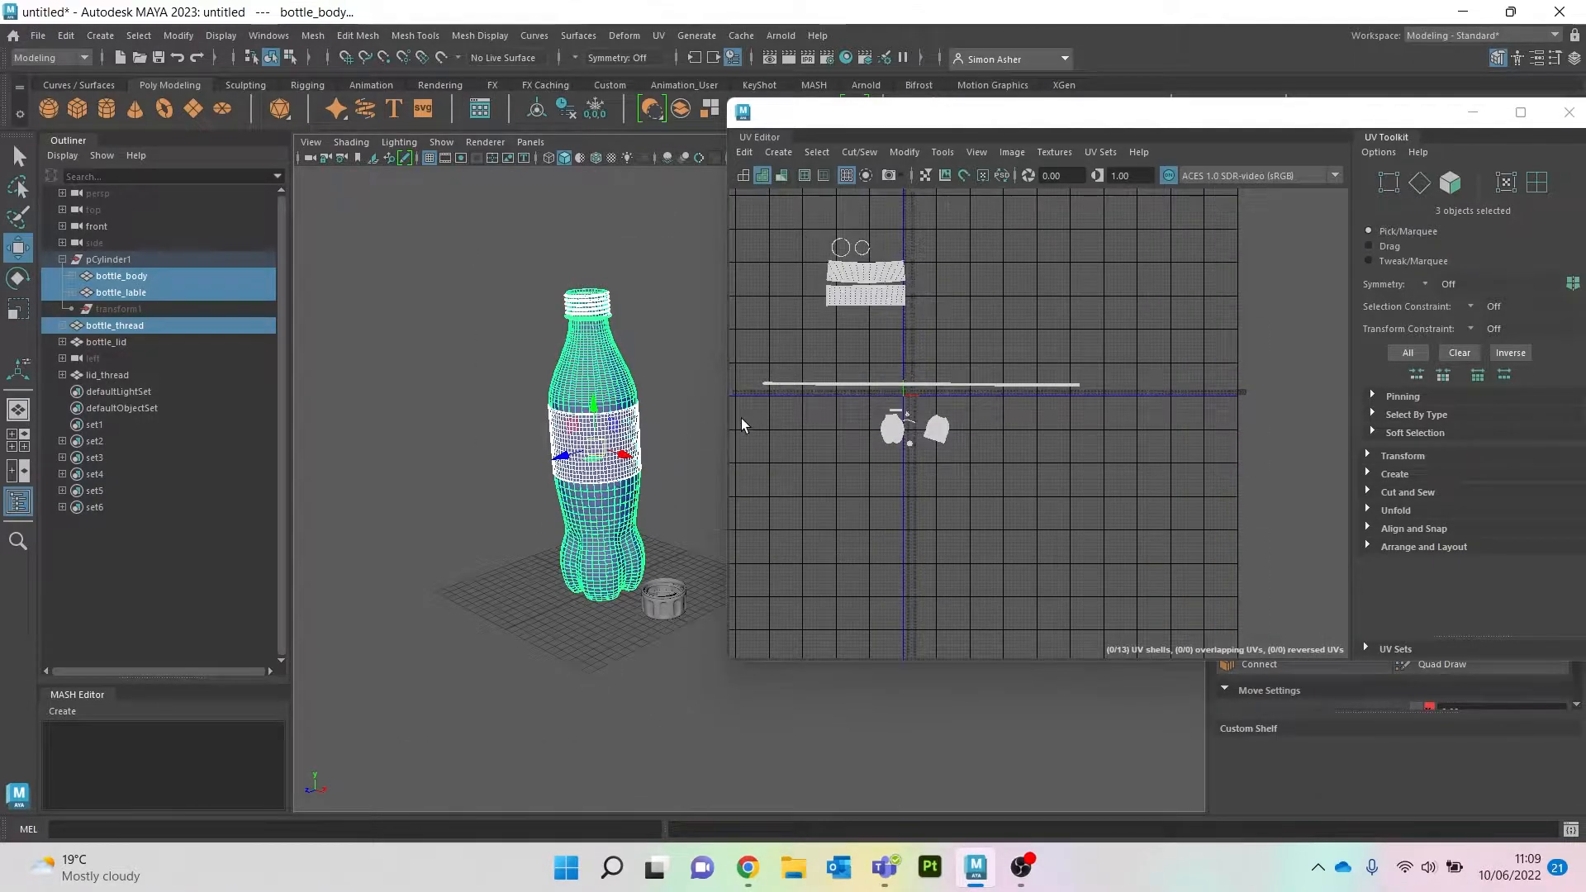
alt+drag(655, 483, 648, 463)
alt+middle_drag(647, 459, 610, 438)
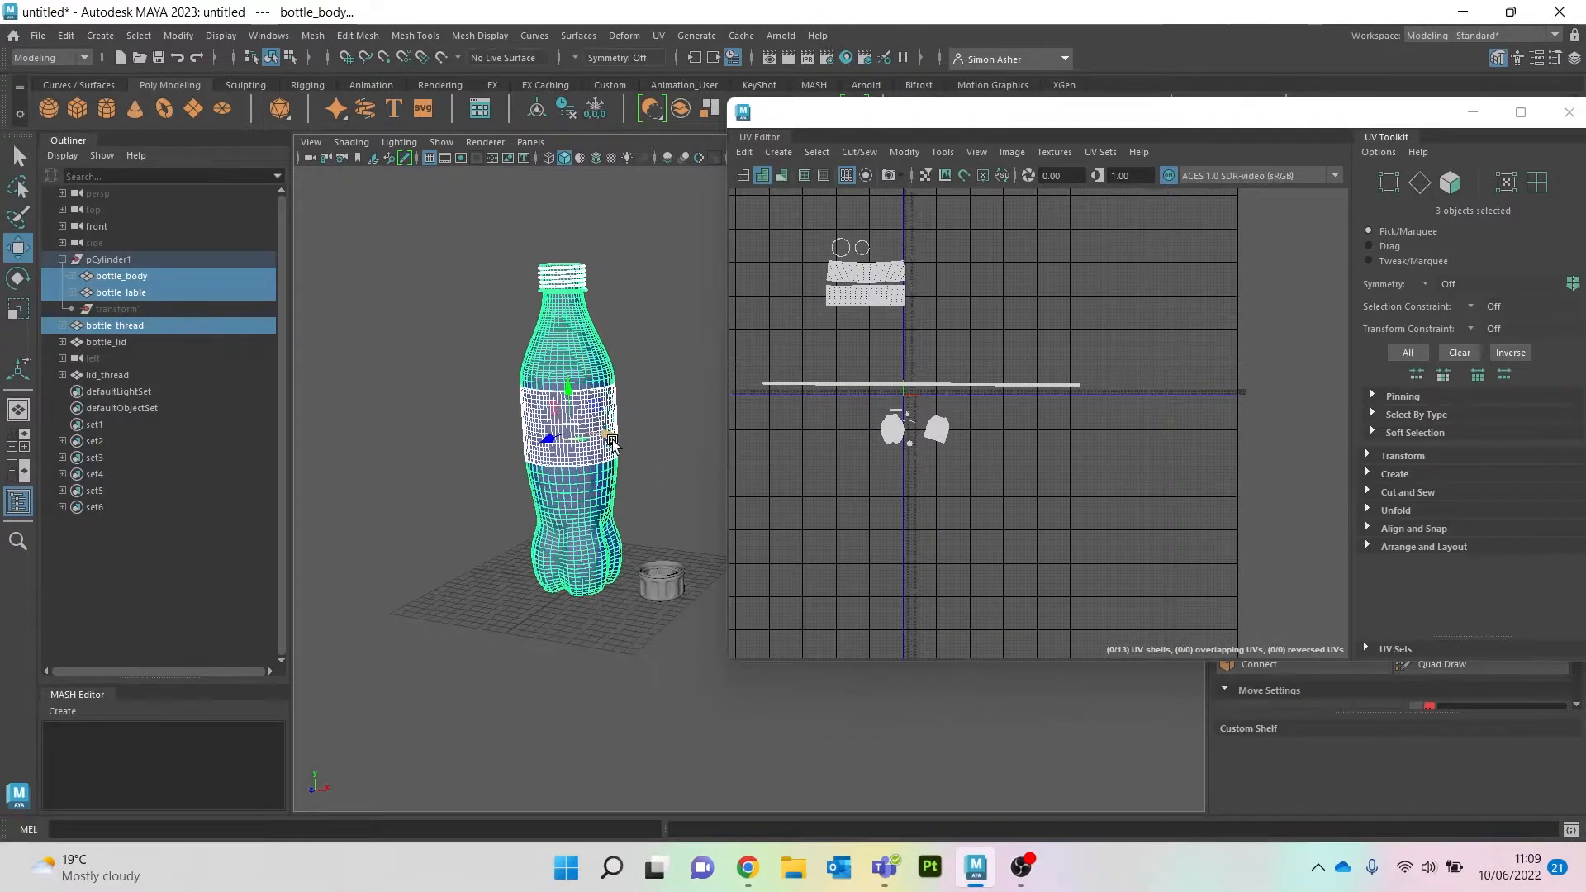
scroll(605, 425, up, 2)
click(662, 429)
Step: Select and frame the bottle lid and apply a camera-based UV projection to it
scroll(641, 522, up, 4)
alt+middle_drag(641, 523, 701, 460)
scroll(641, 478, up, 7)
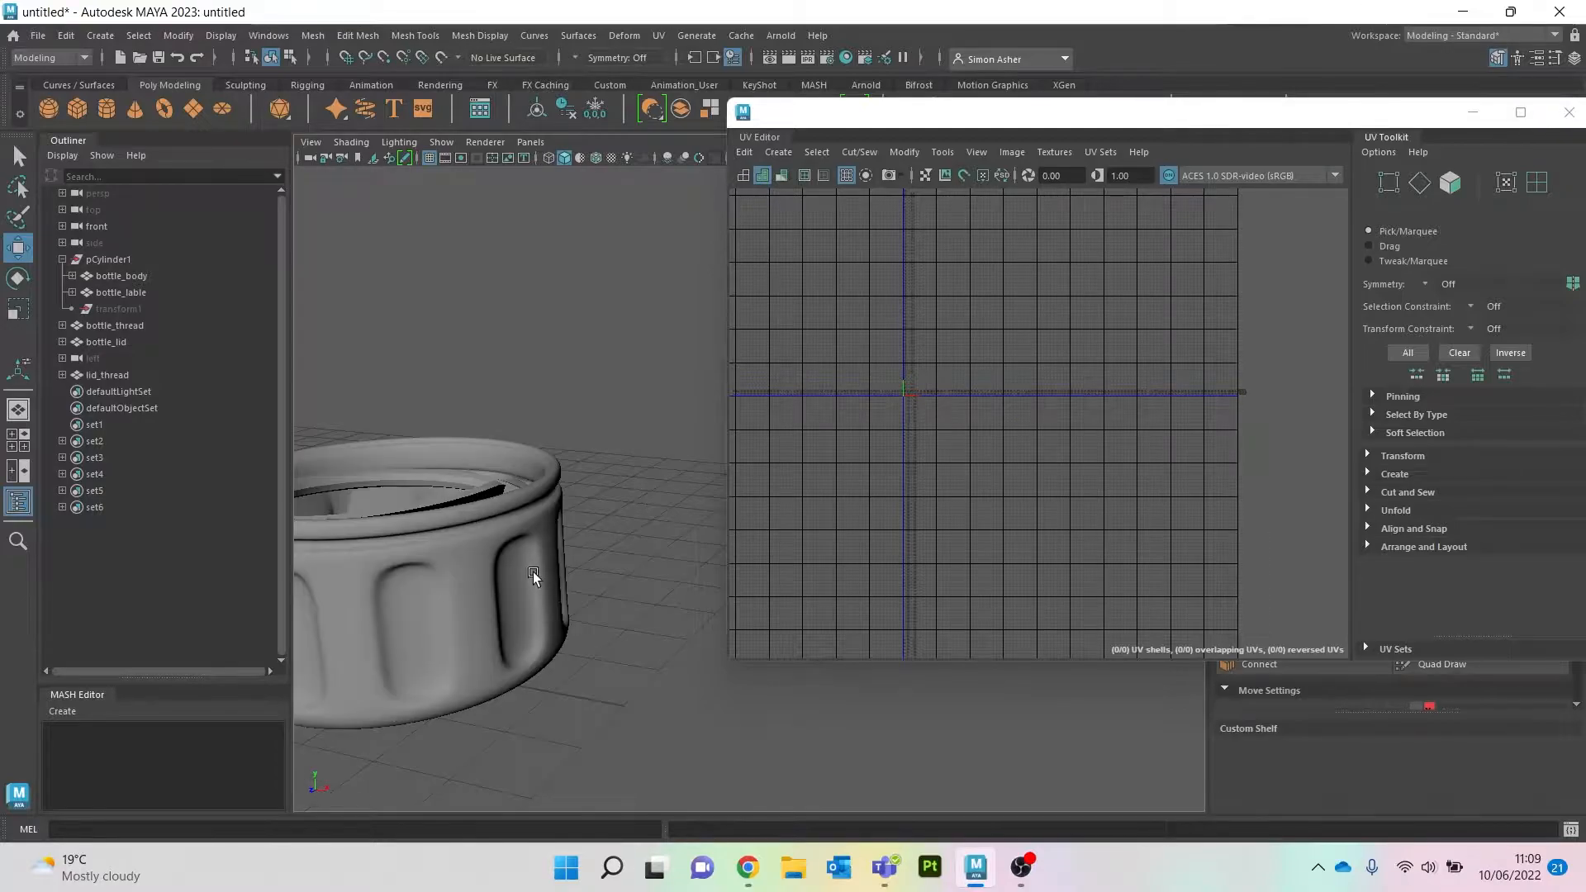
click(535, 576)
key(f)
click(778, 152)
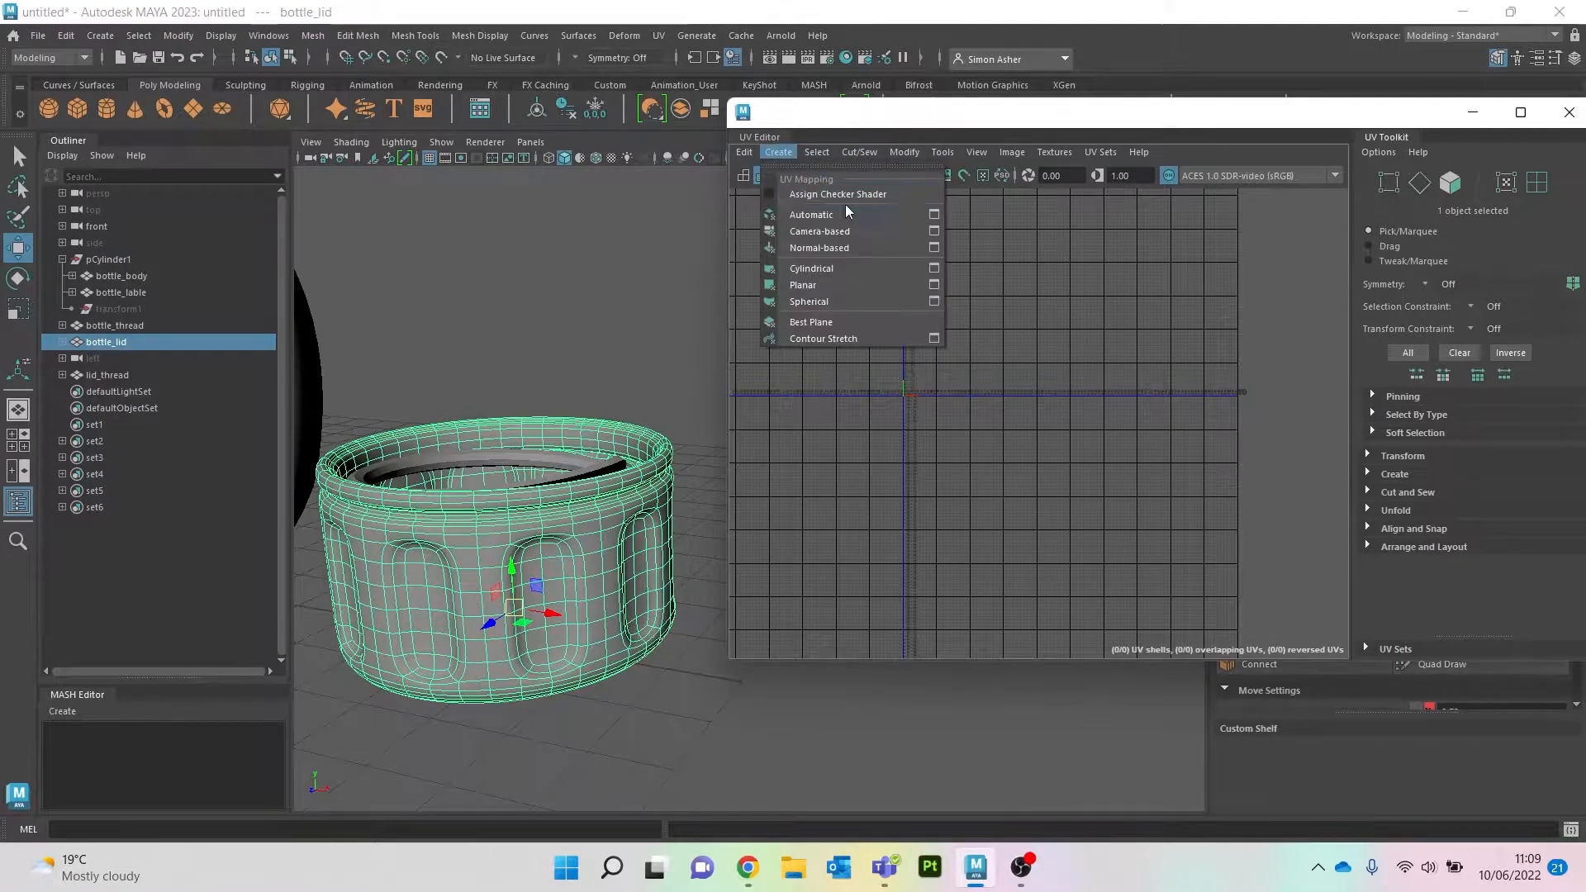
click(820, 231)
Step: Examine the lid's faces with smooth preview off and on, and check its projected UV shell
scroll(580, 424, up, 5)
key(1)
click(654, 553)
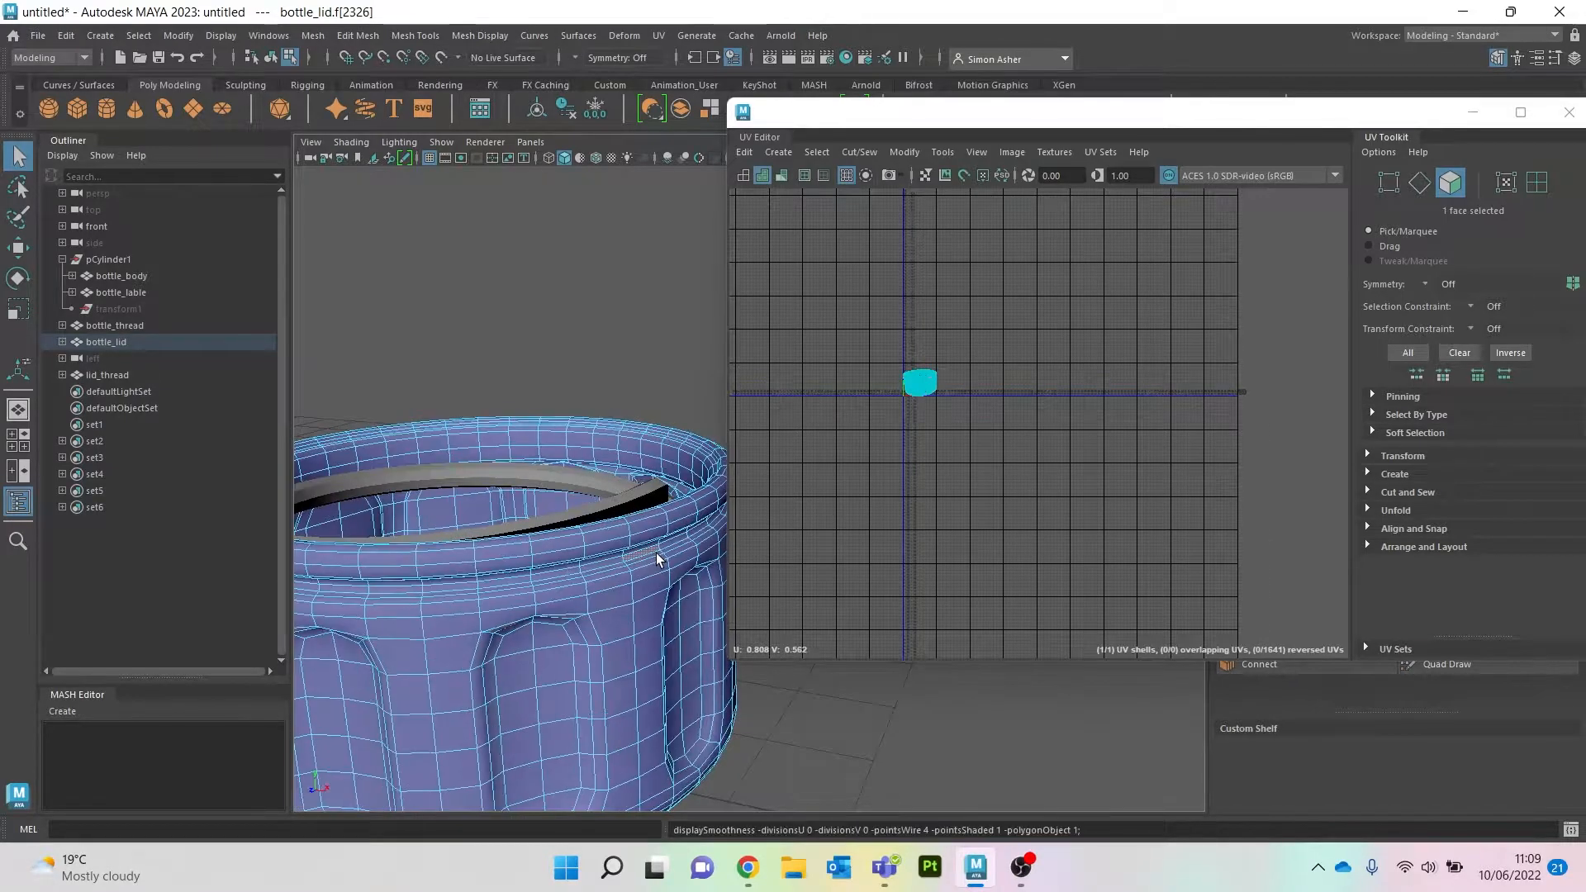
key(3)
click(638, 363)
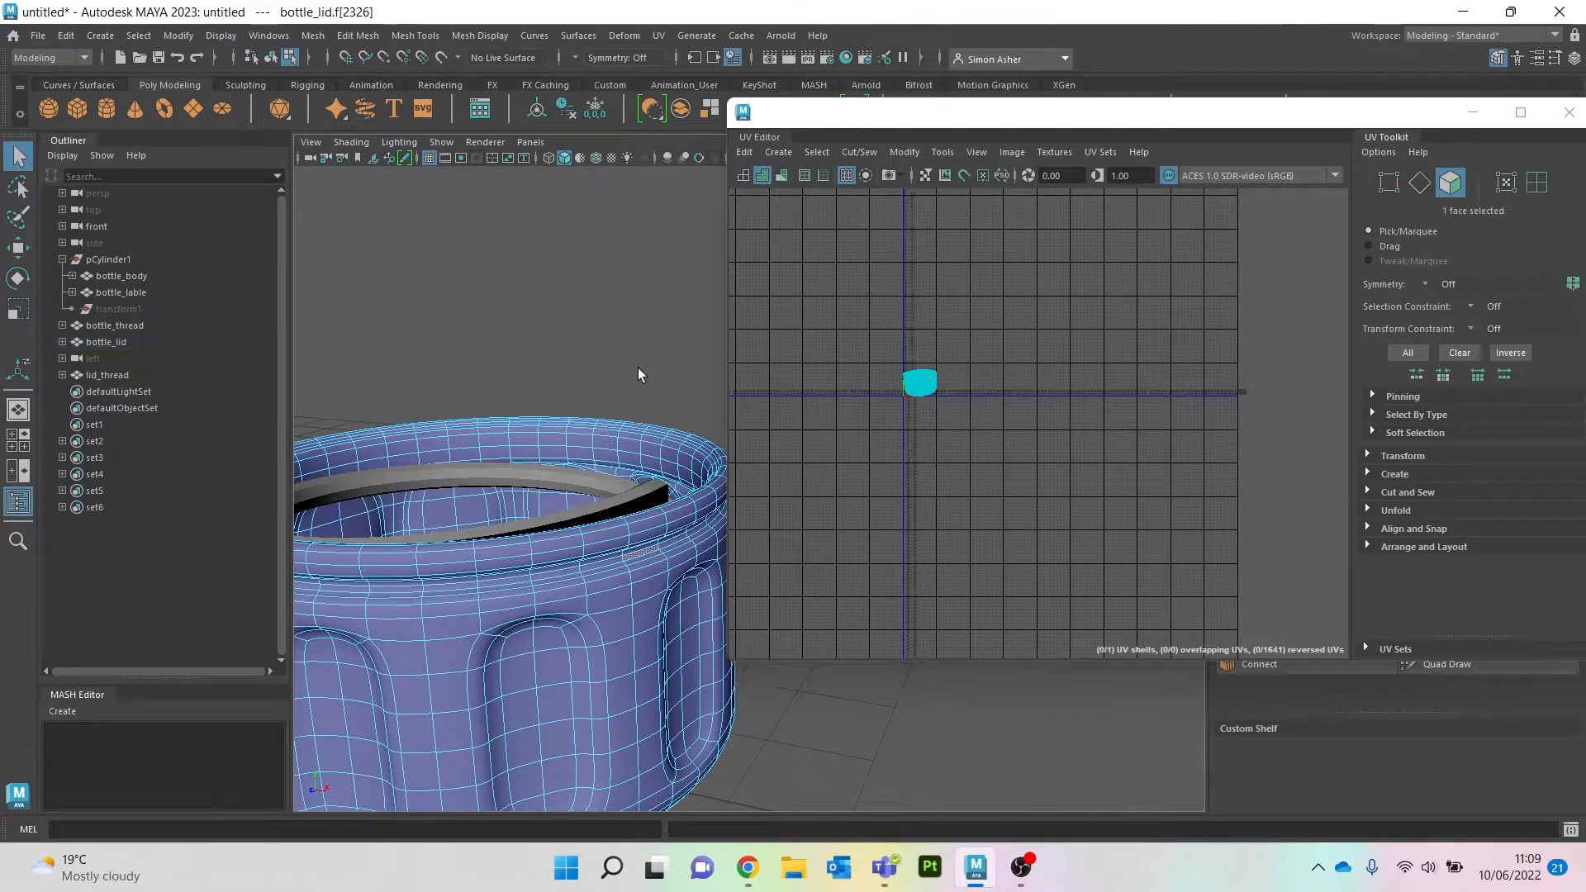
right_drag(591, 289, 627, 285)
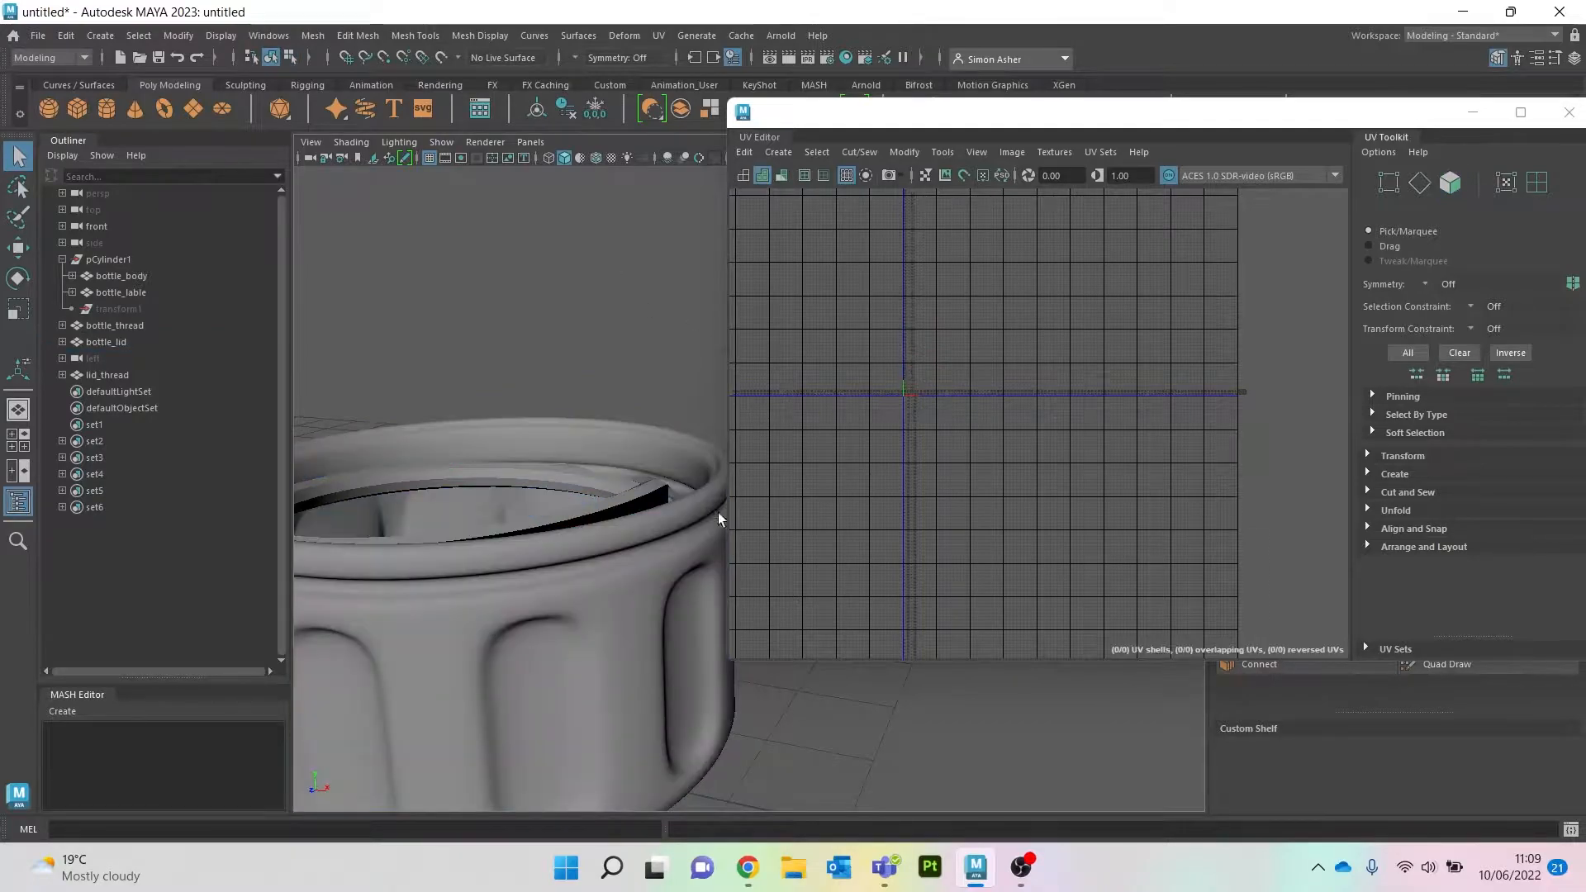
right_drag(869, 345, 772, 327)
drag(845, 335, 998, 472)
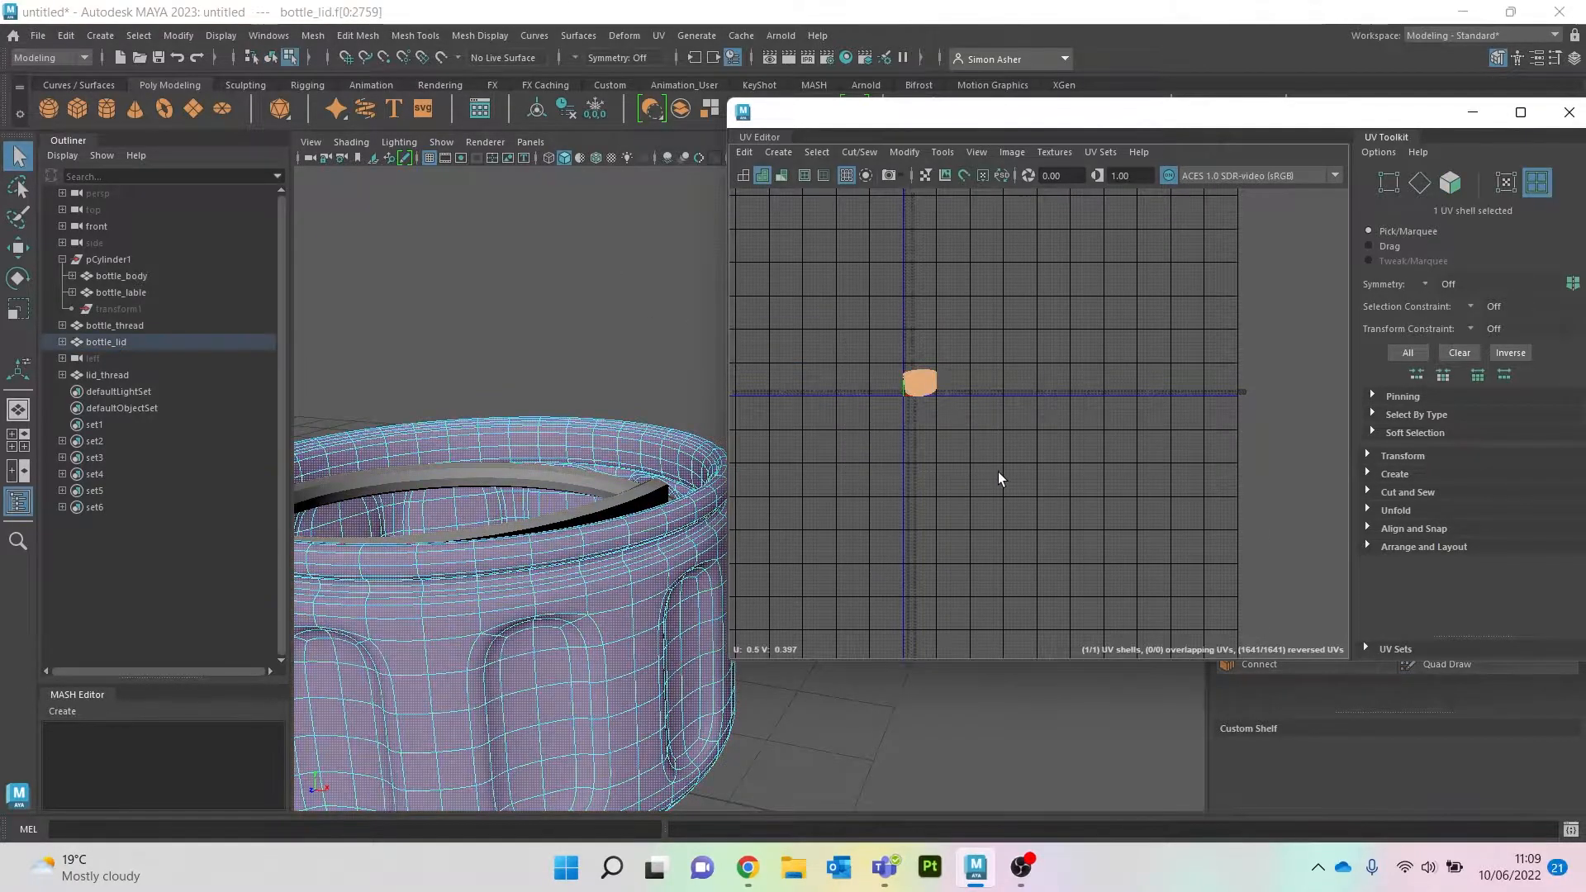
click(998, 477)
Step: Reselect the lid in object mode with its smooth mesh preview turned off
key(w)
right_drag(507, 329, 519, 322)
click(615, 679)
key(1)
click(549, 370)
click(603, 653)
click(574, 324)
click(621, 603)
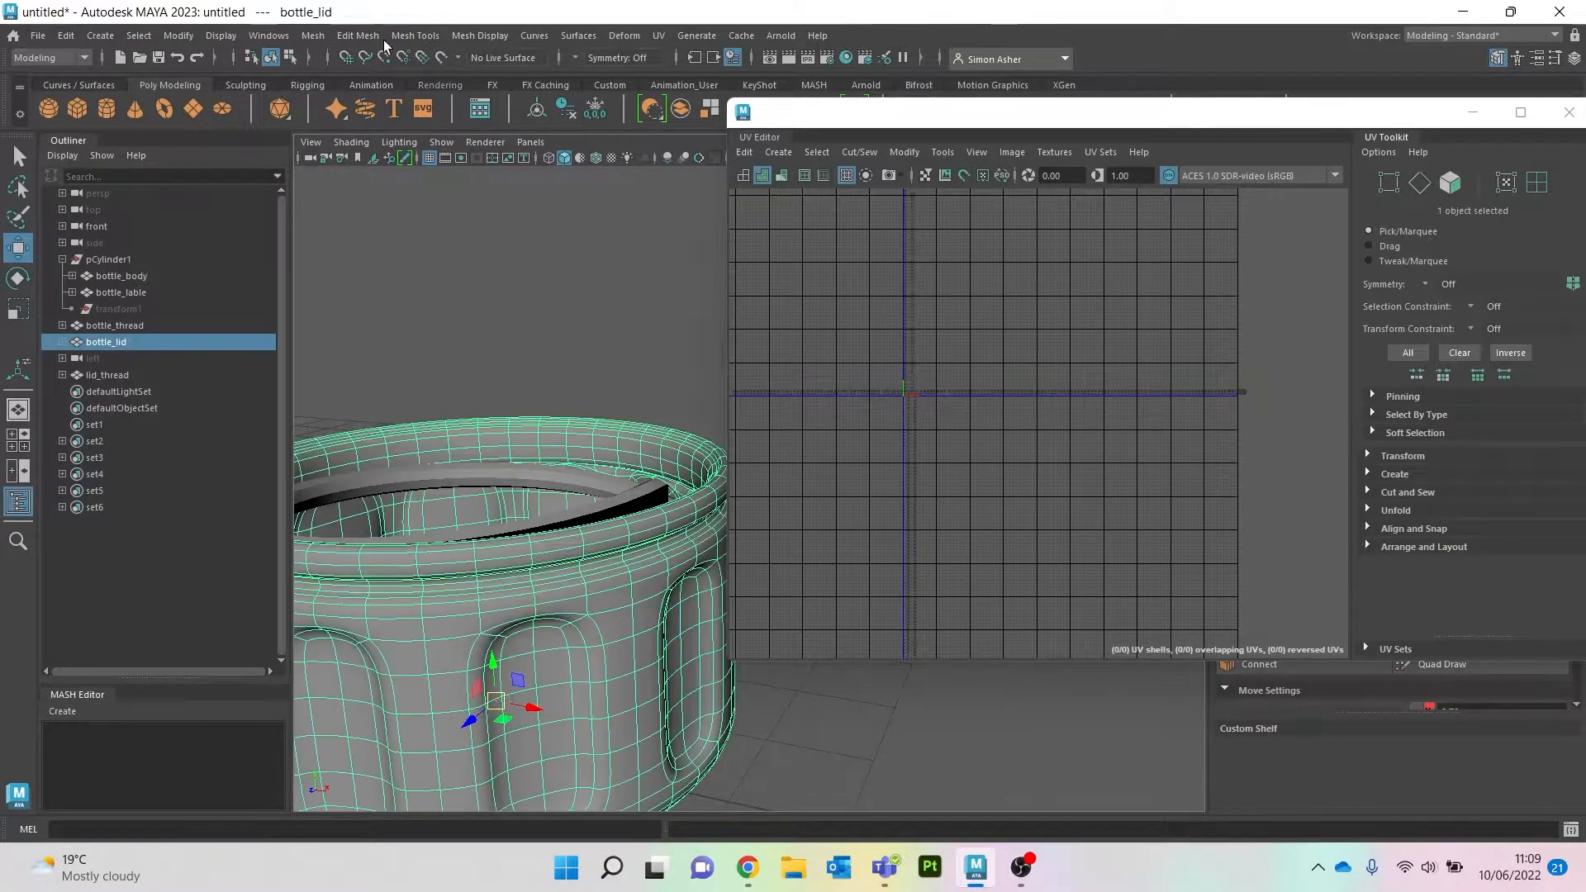
Step: Try the Smooth operation on the lid mesh and reselect the lid as an object
click(312, 34)
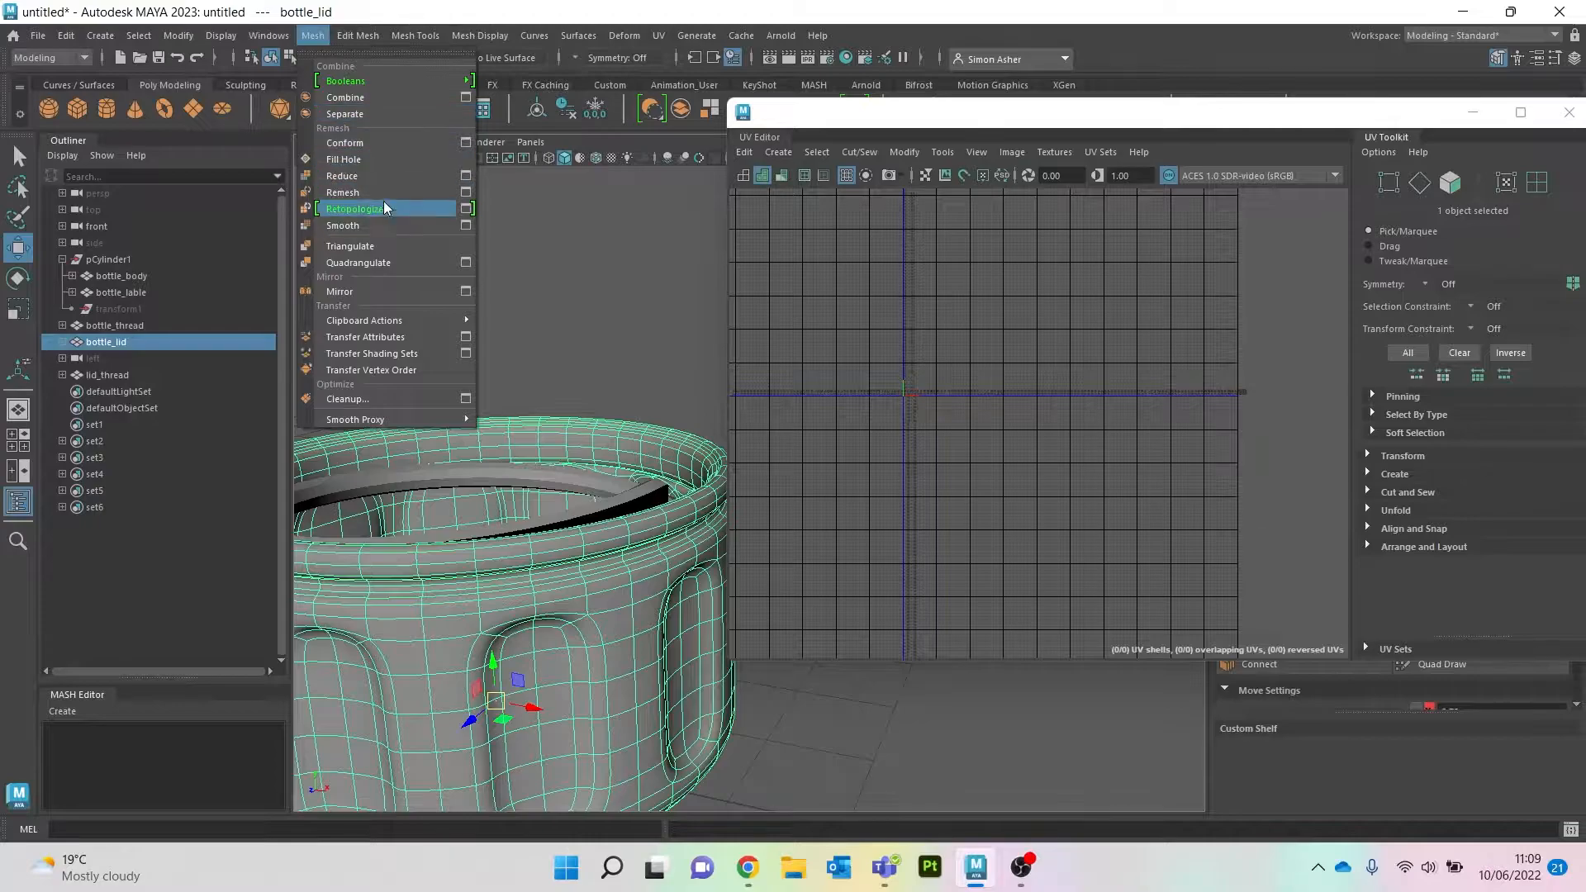
click(380, 224)
right_drag(566, 332, 588, 315)
click(588, 316)
click(628, 583)
click(593, 356)
click(618, 570)
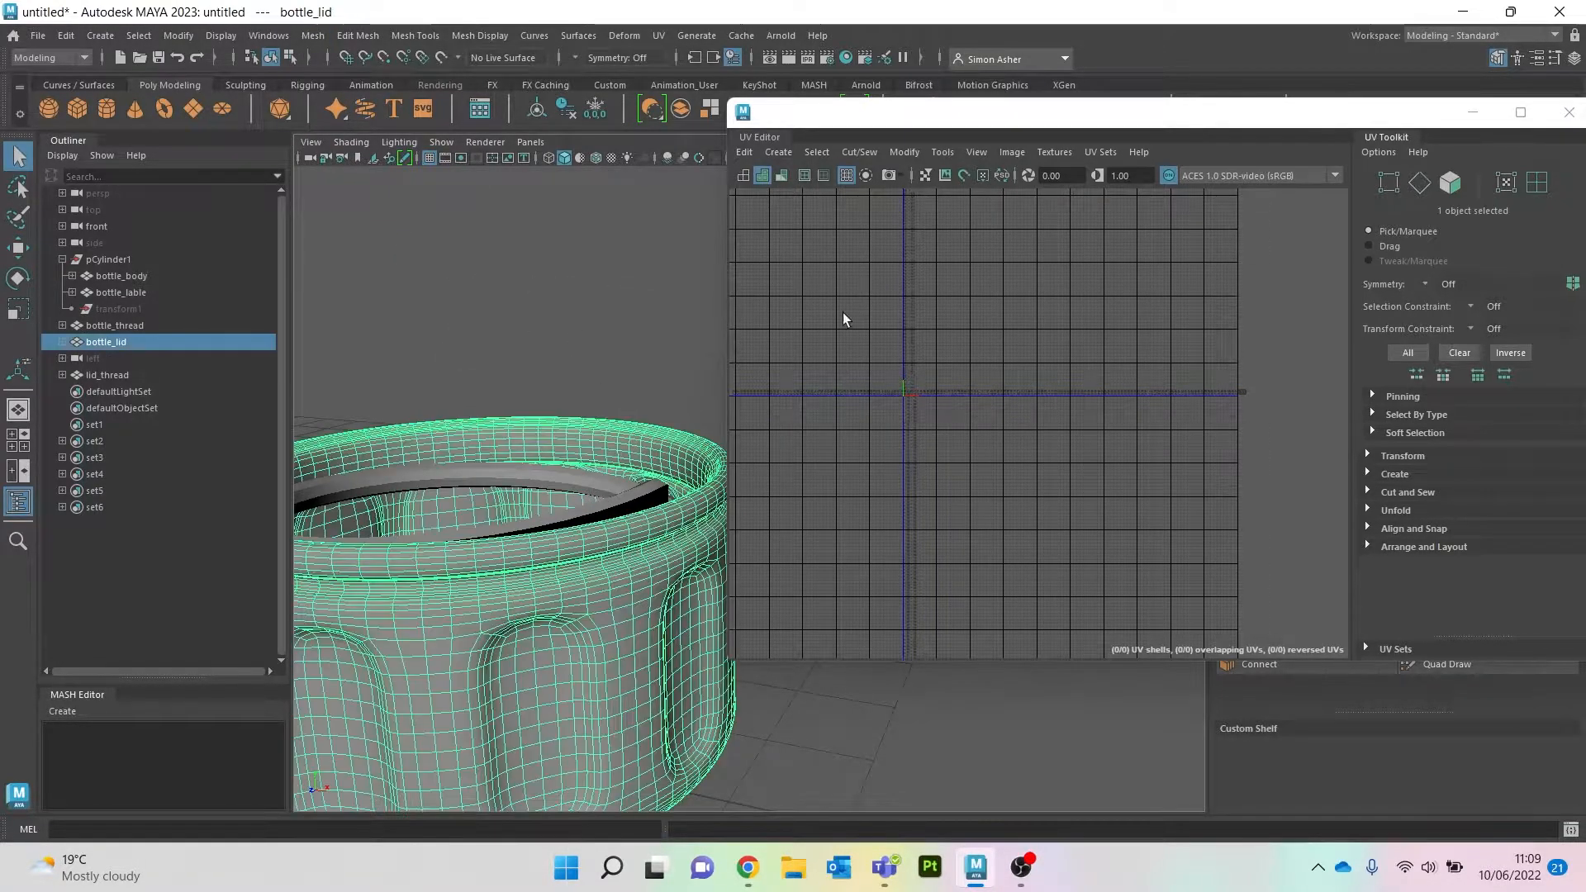
Step: Apply a camera-based UV projection to the smoothed lid and clear the face selection
click(783, 152)
click(854, 235)
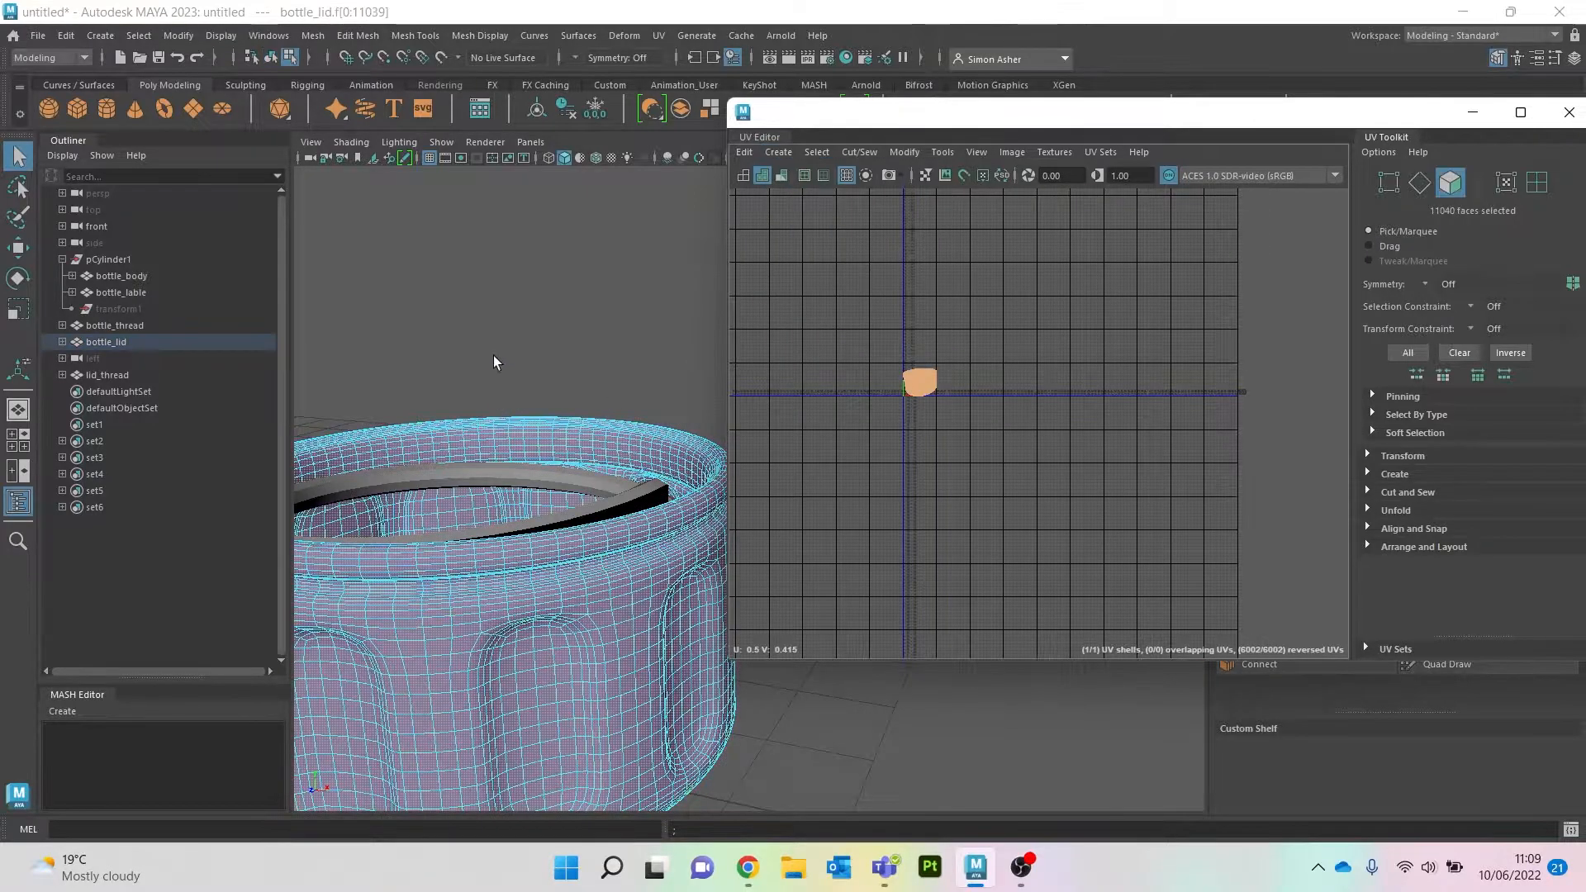
click(517, 346)
Step: Try selecting an edge loop inside the lid's upper rim, and clear the edge selection
right_drag(517, 345, 519, 319)
scroll(598, 473, up, 4)
alt+drag(600, 473, 576, 547)
double_click(611, 495)
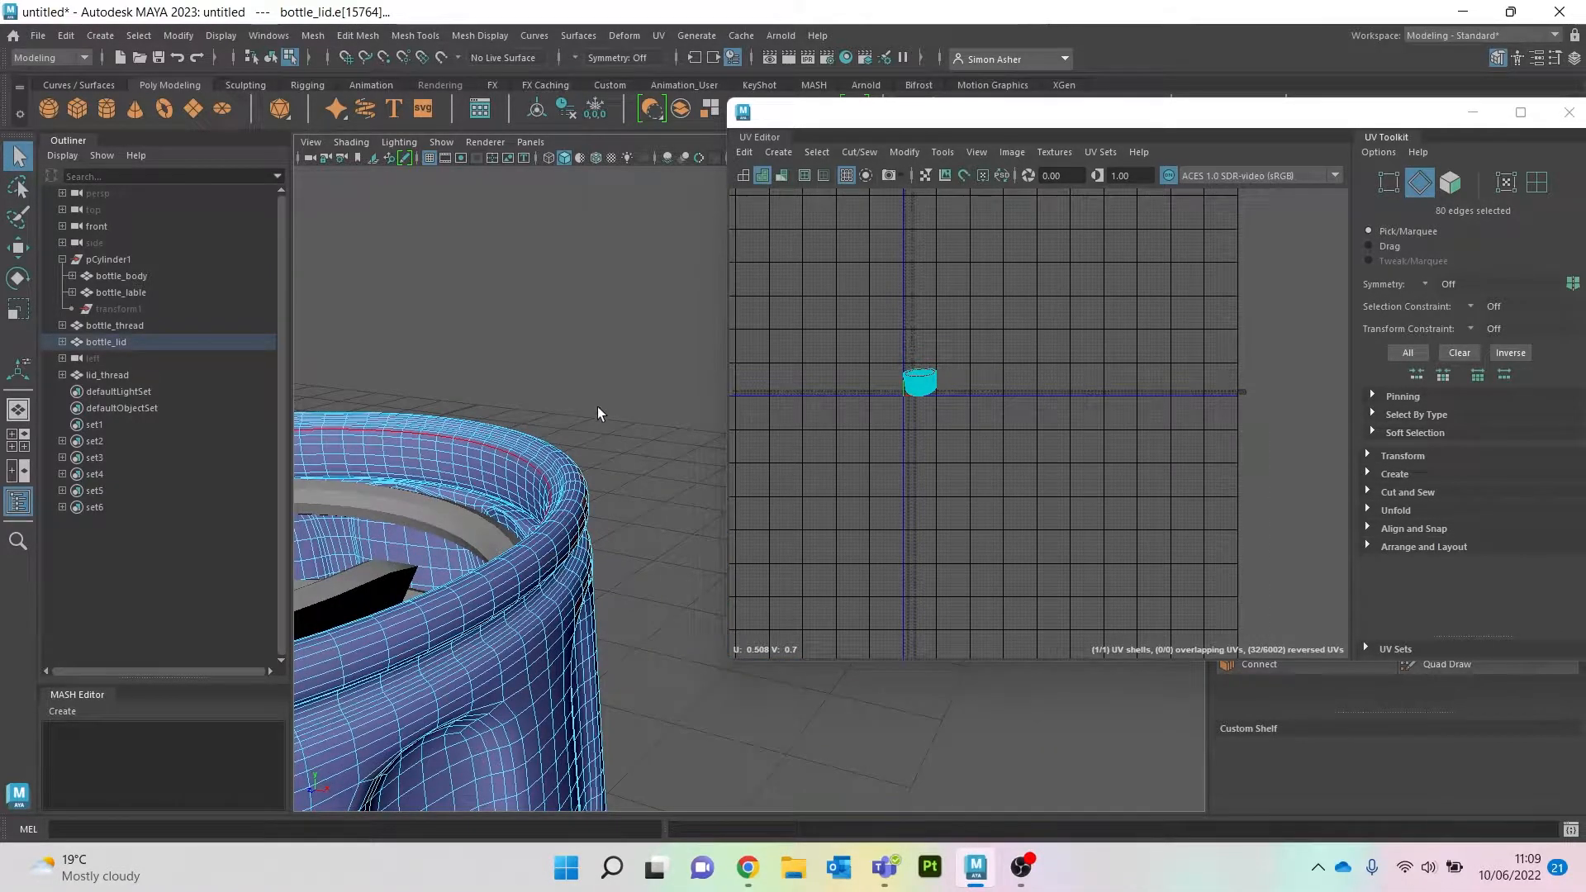
click(607, 375)
right_drag(607, 375, 617, 340)
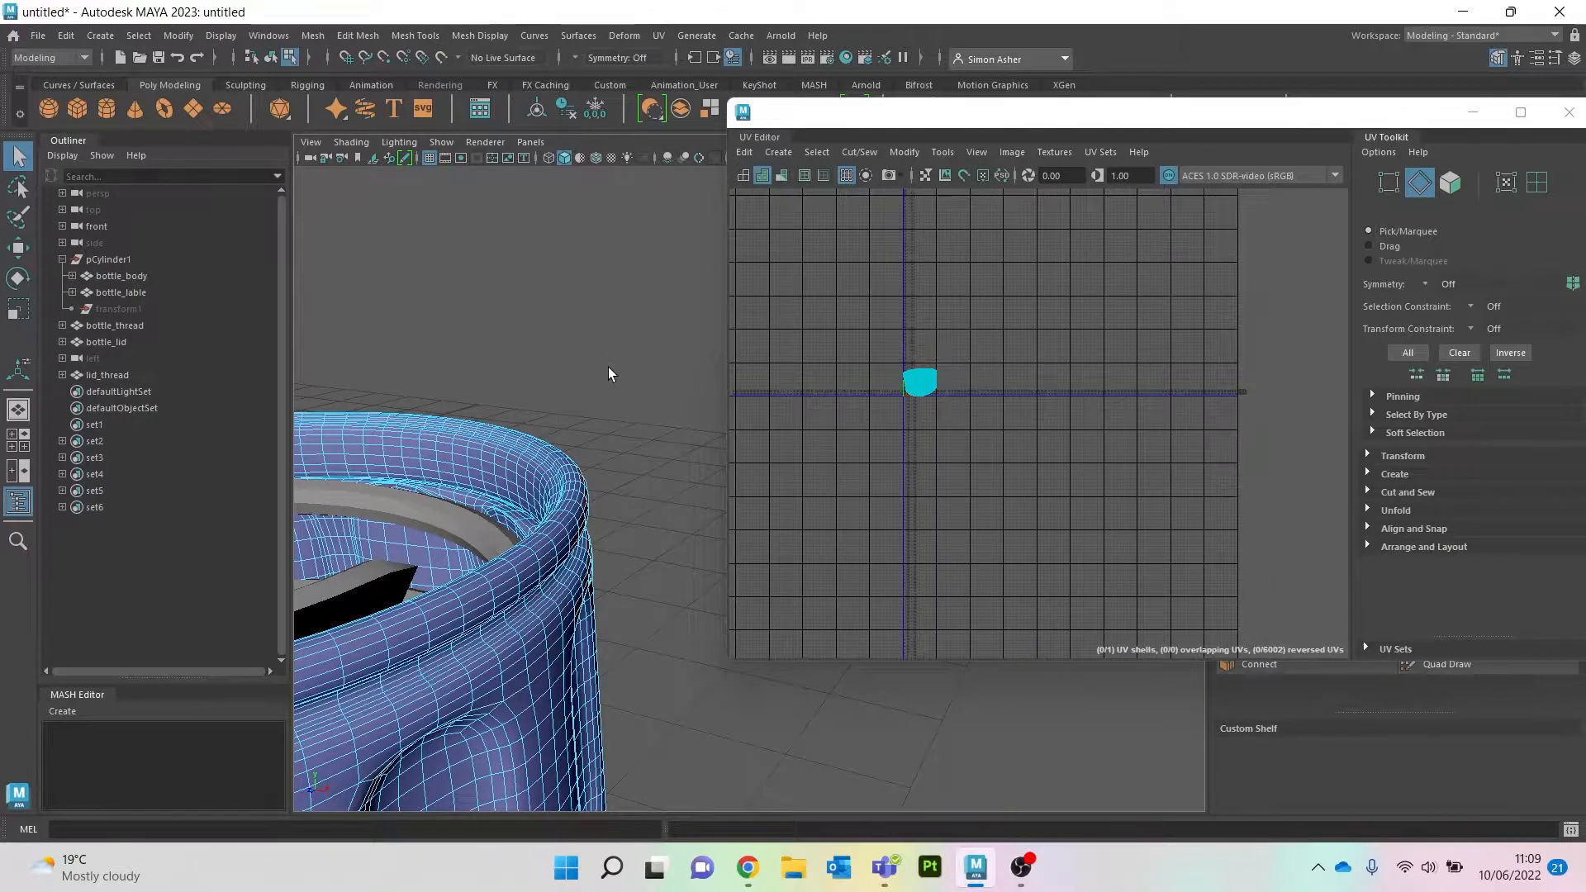
Step: Undo the recent lid changes back to the mesh before the Smooth operation
key(ctrl+z)
key(ctrl+z)
key(ctrl+z)
key(ctrl+z)
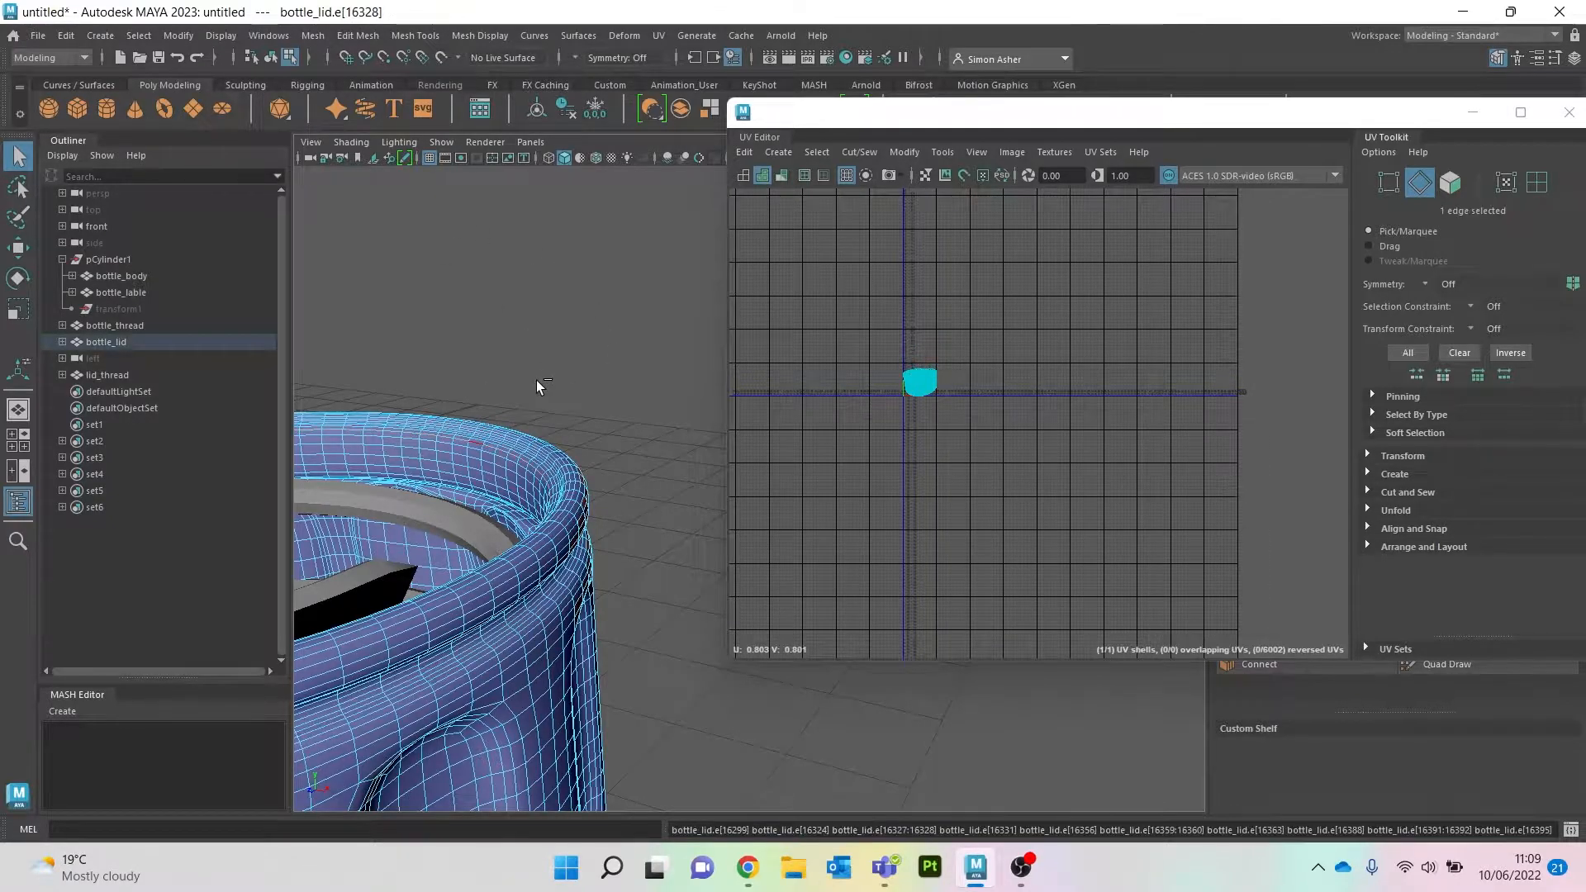
key(ctrl+z)
key(ctrl+z)
key(ctrl+z)
key(1)
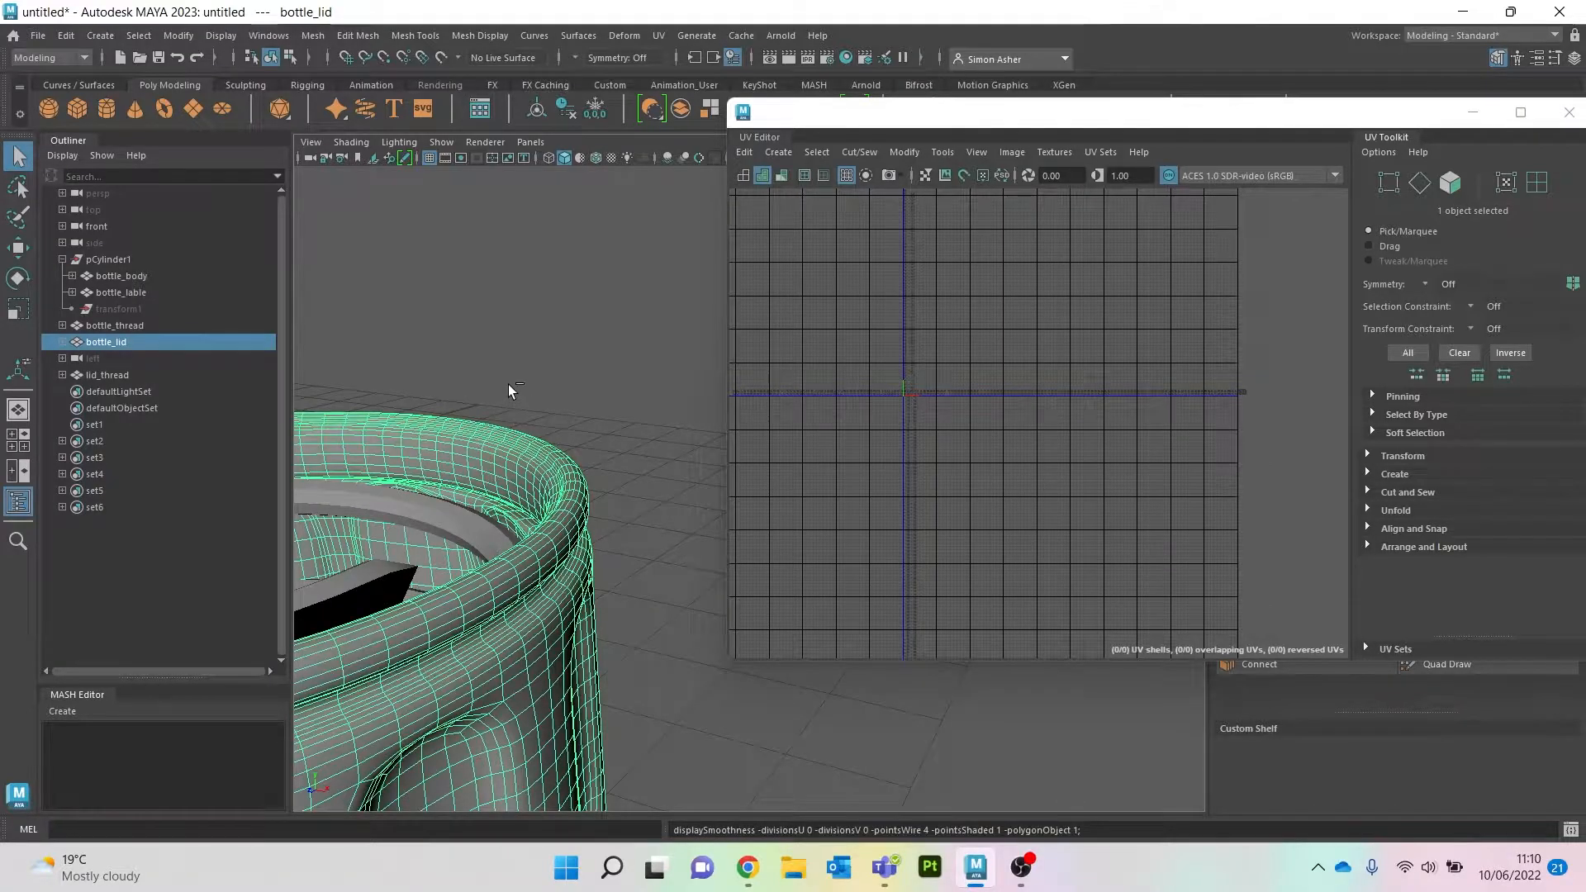
key(ctrl+z)
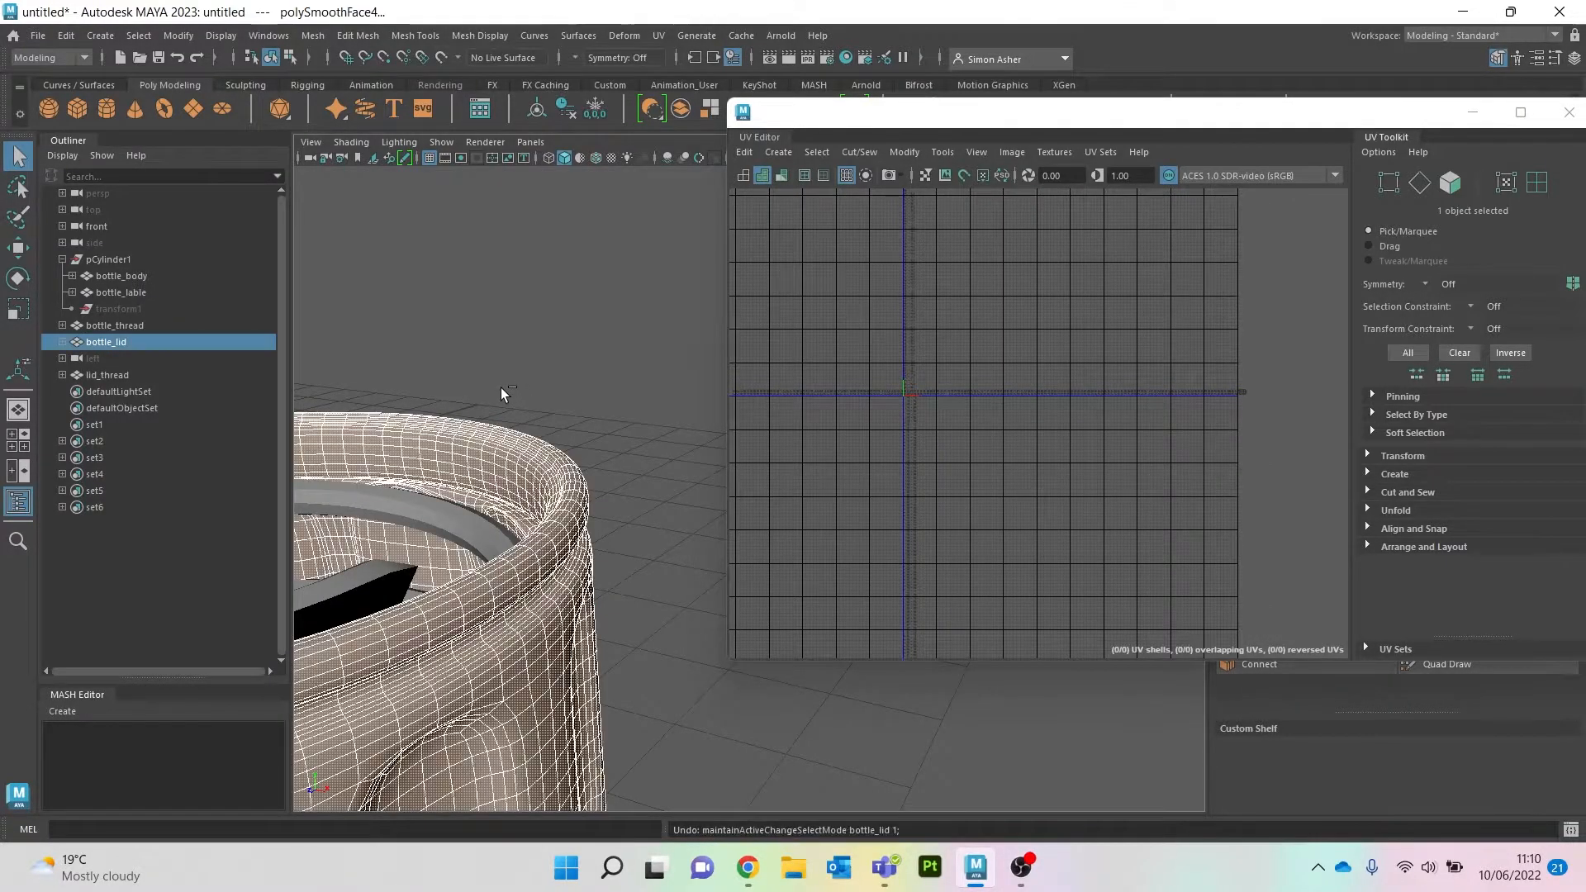
key(ctrl+z)
key(ctrl+z)
key(ctrl+z)
key(ctrl+z)
key(ctrl+z)
key(ctrl+z)
key(ctrl+z)
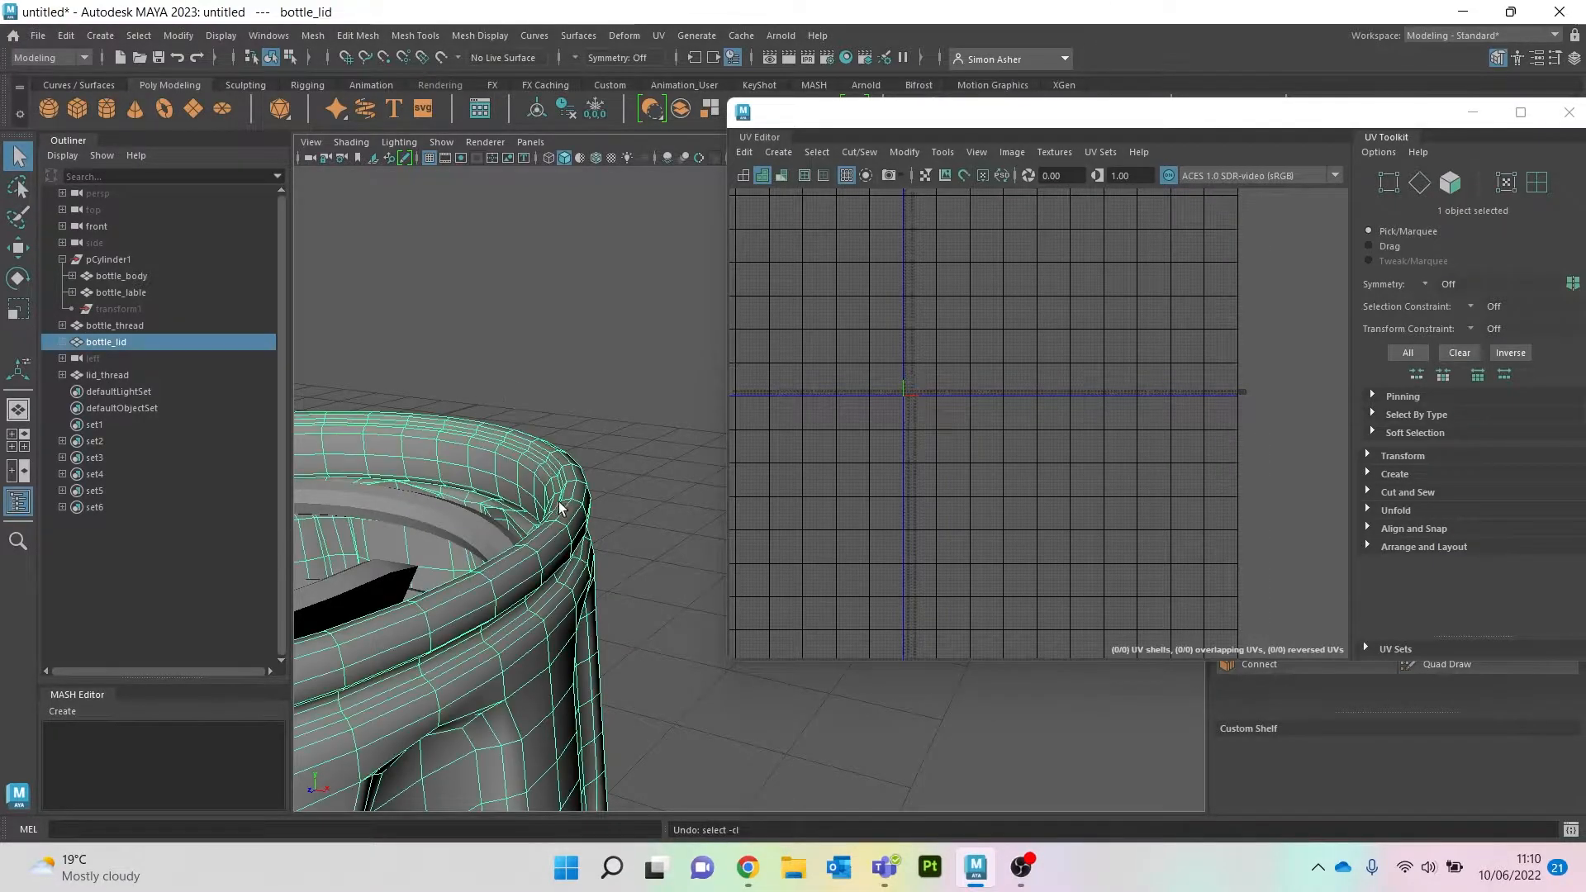
Step: Undo the lid's earlier selection changes and camera-based UV projection, back to before the lid was selected
key(1)
scroll(559, 508, down, 5)
scroll(608, 589, up, 3)
mouse_move(611, 593)
alt+mouse_down()
mouse_move(658, 513)
mouse_move(632, 608)
alt+mouse_up()
scroll(657, 461, up, 5)
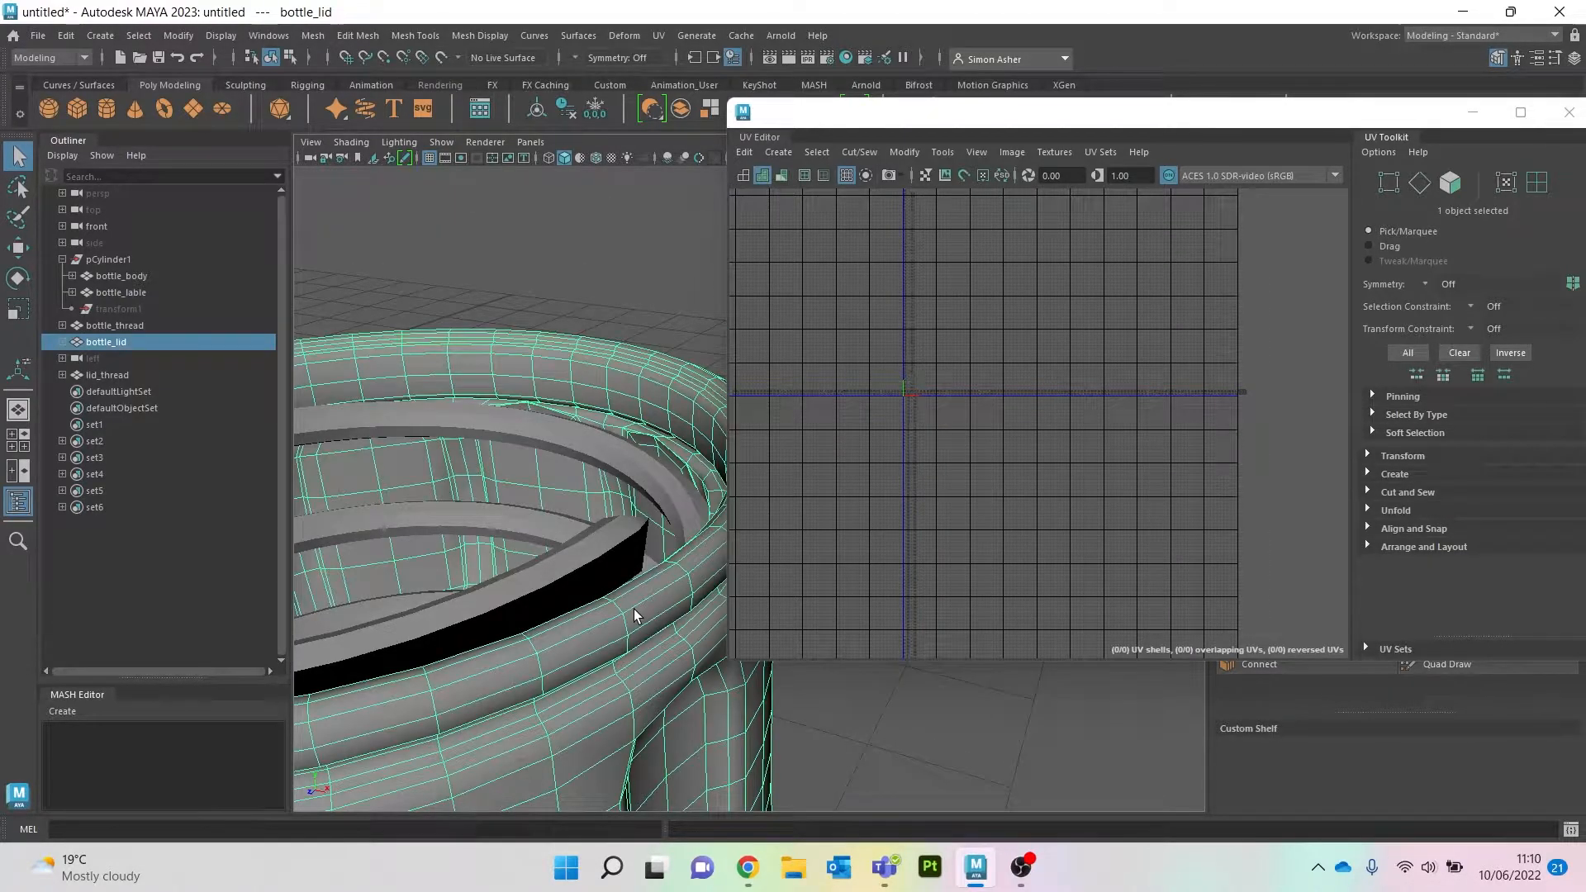
key(1)
key(ctrl+z)
key(ctrl+z)
key(ctrl+z)
key(ctrl+z)
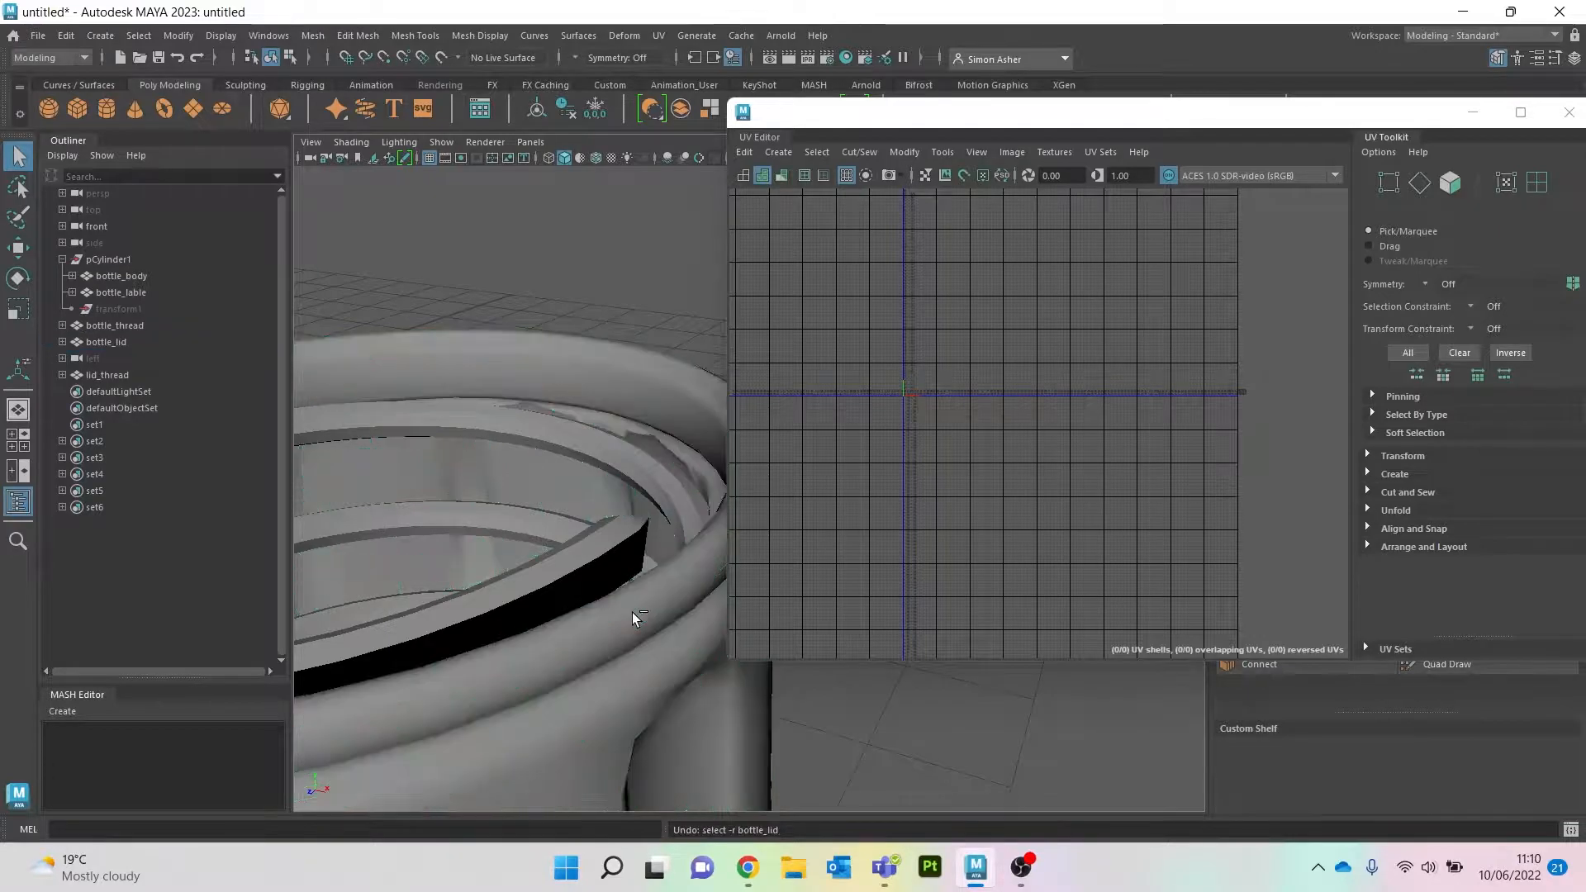
key(ctrl+z)
key(ctrl+z)
key(ctrl+z)
key(ctrl+z)
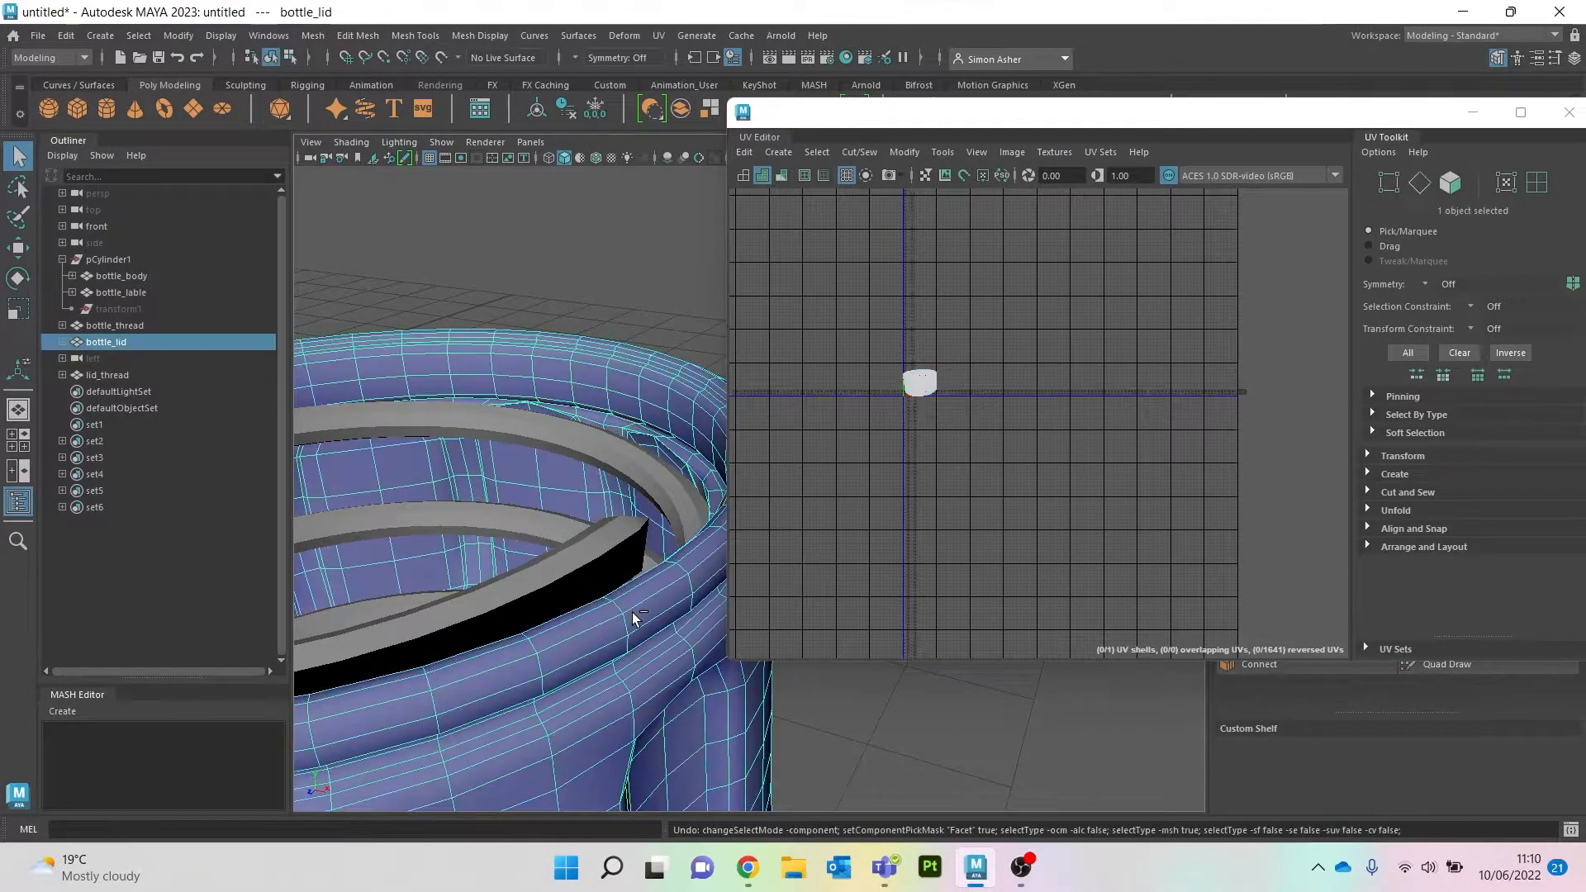
key(ctrl+z)
key(ctrl+z)
key(ctrl+z)
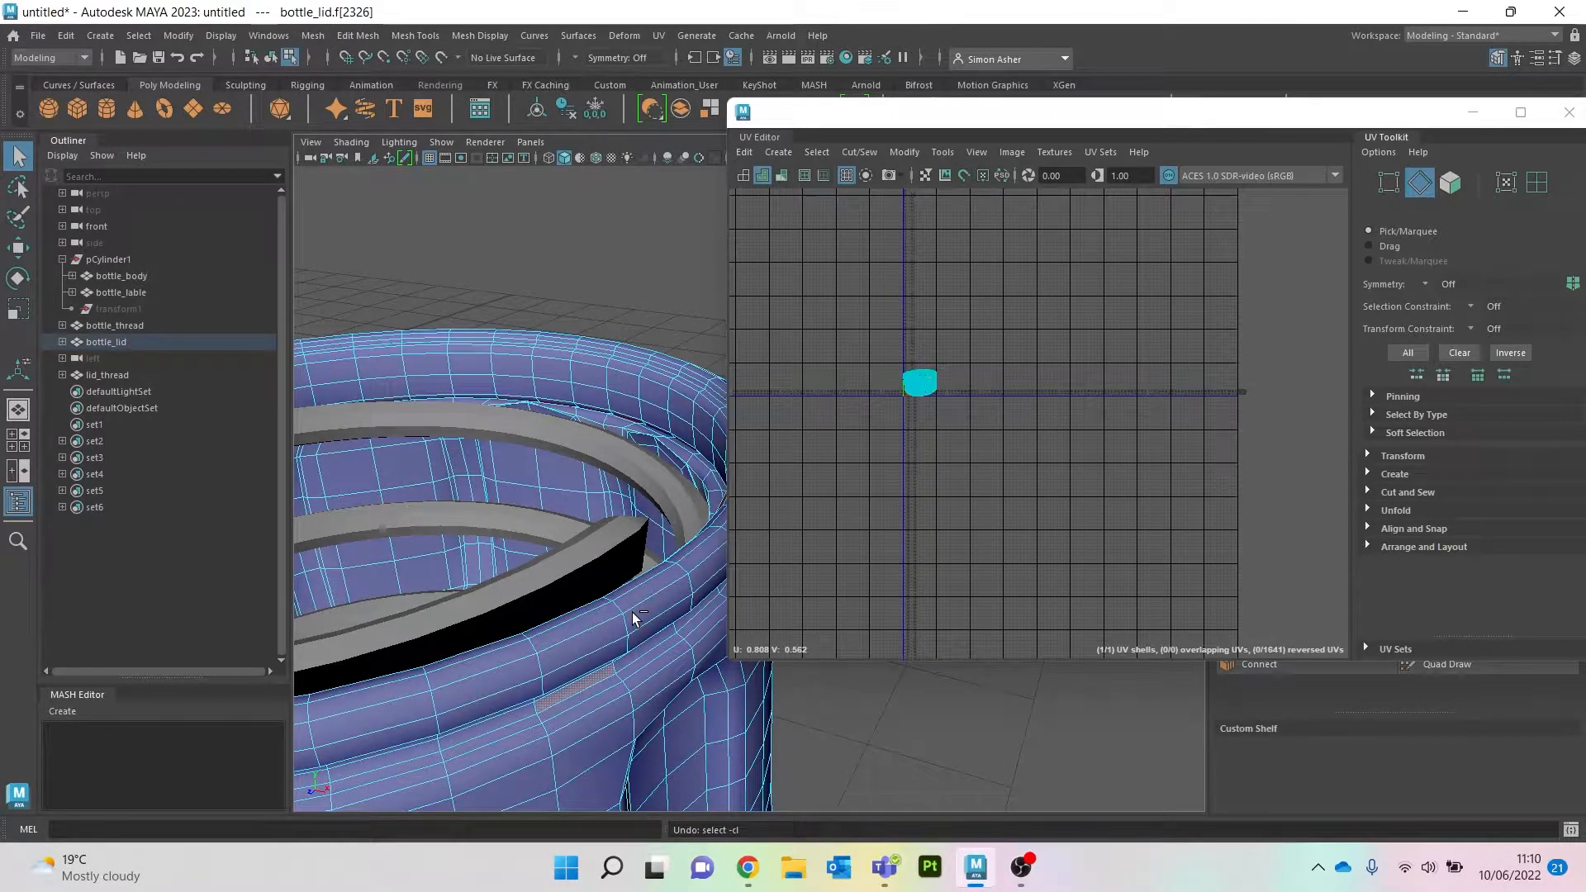
key(ctrl+z)
key(ctrl+z)
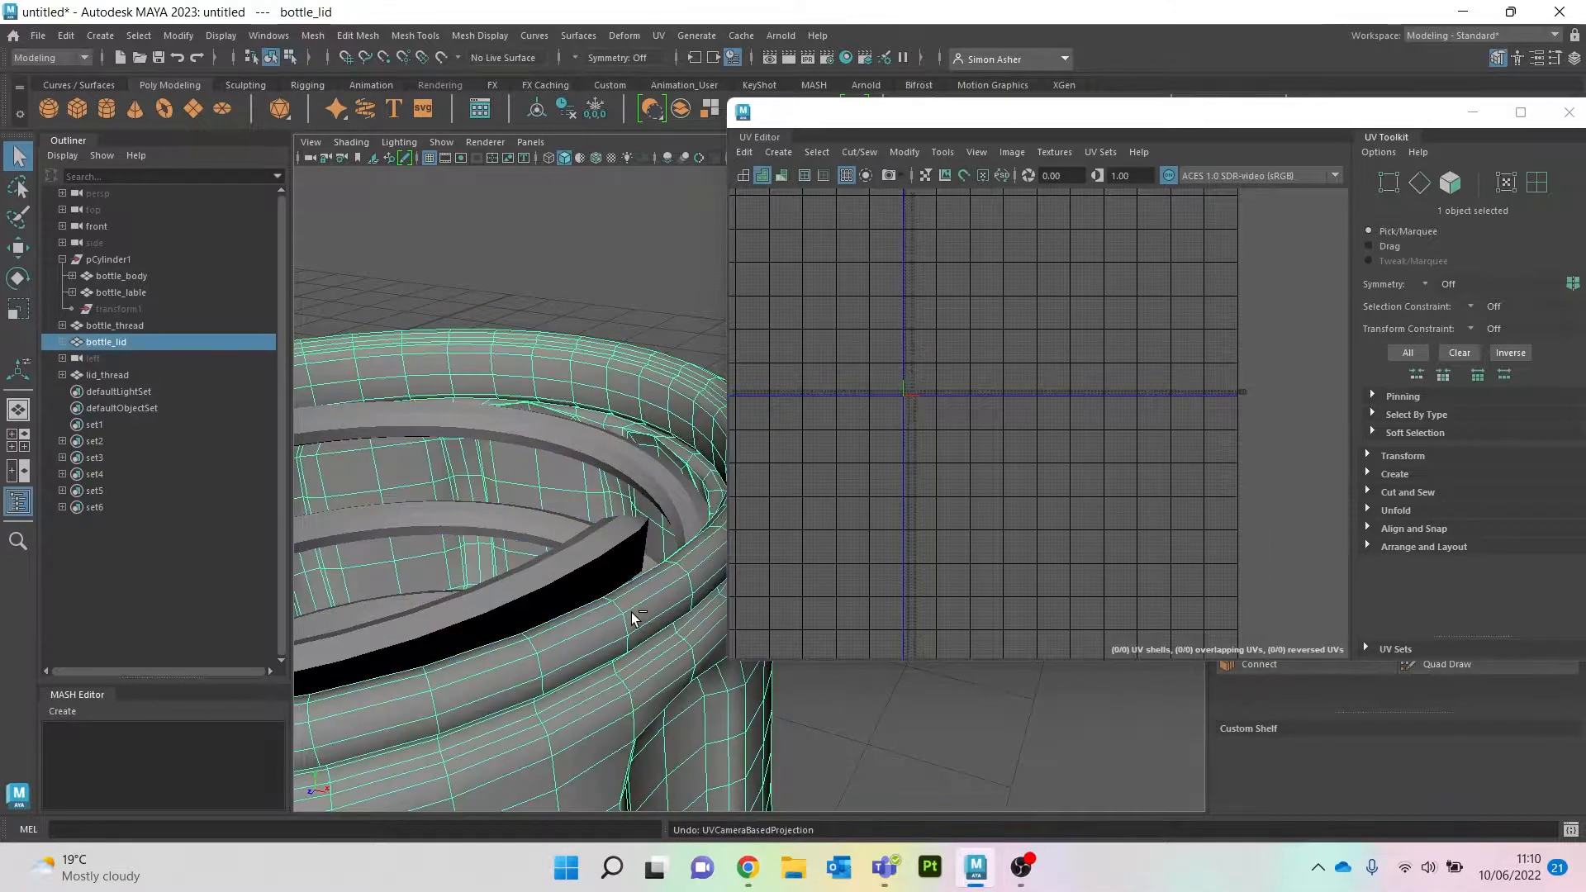
key(ctrl+z)
key(ctrl+z)
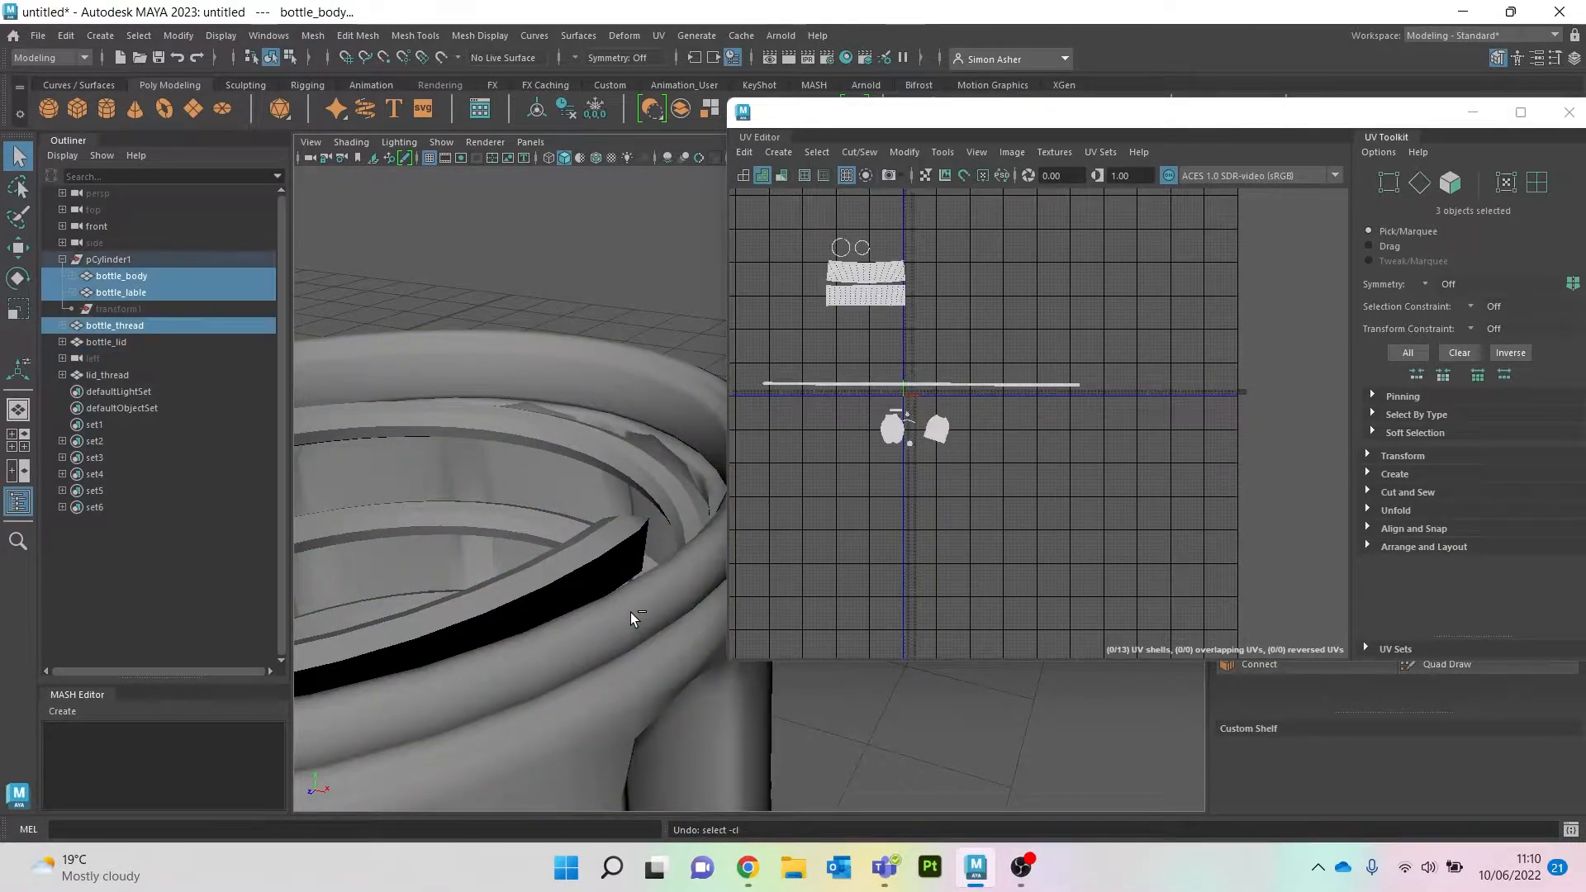
key(ctrl+z)
Step: Select the lid as an object and apply the Smooth operation to its mesh, keeping the lid selected
right_click(575, 339)
right_drag(577, 332, 607, 312)
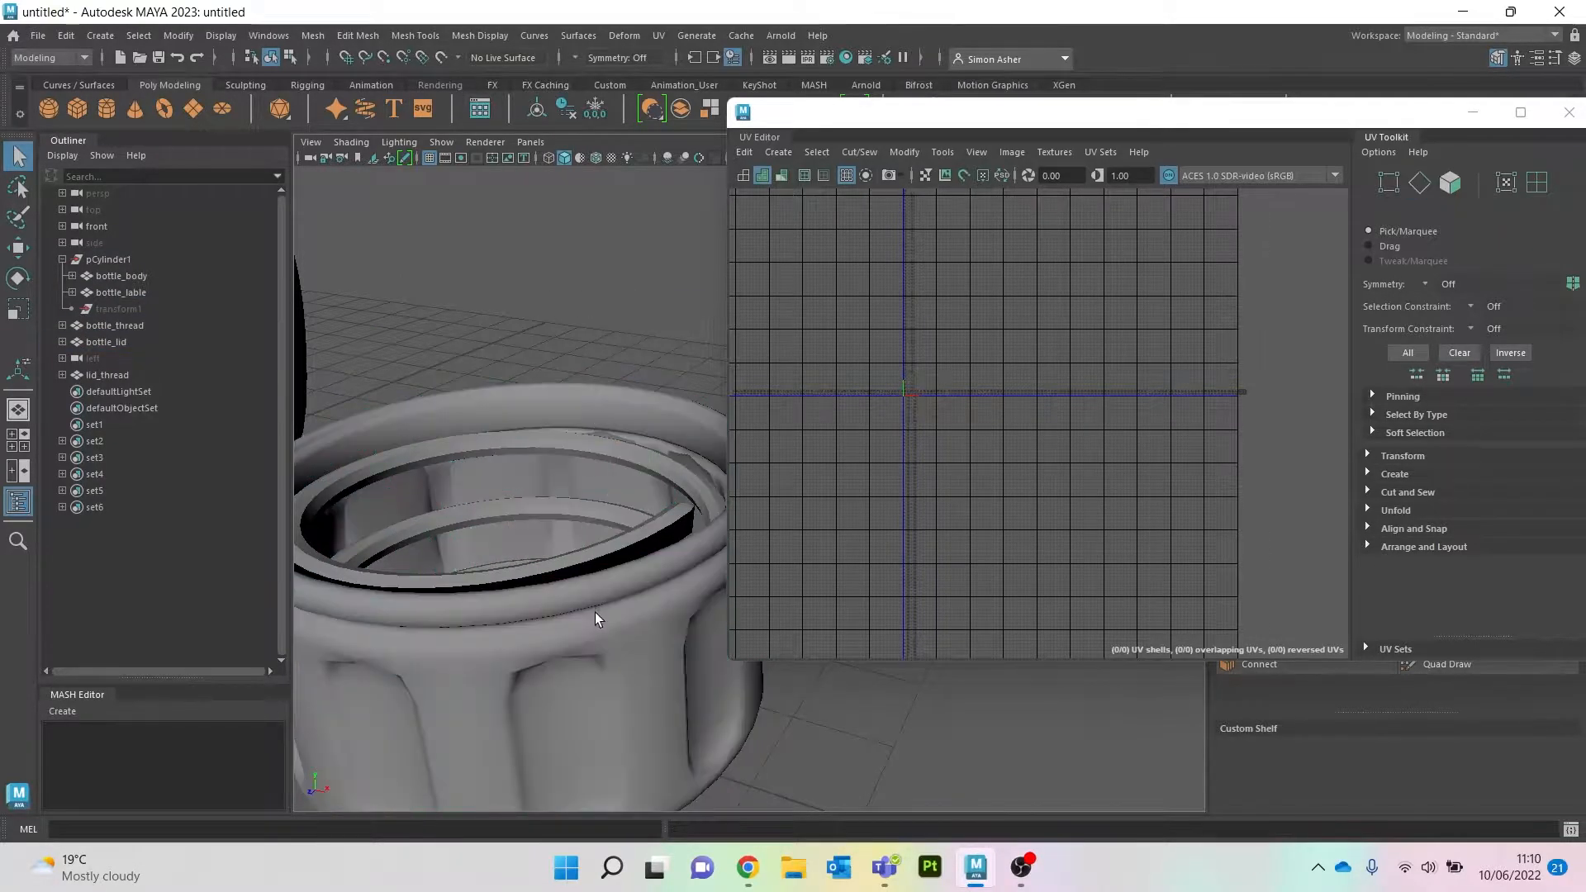
alt+drag(595, 613, 594, 591)
scroll(594, 590, up, 3)
click(595, 522)
scroll(595, 523, up, 5)
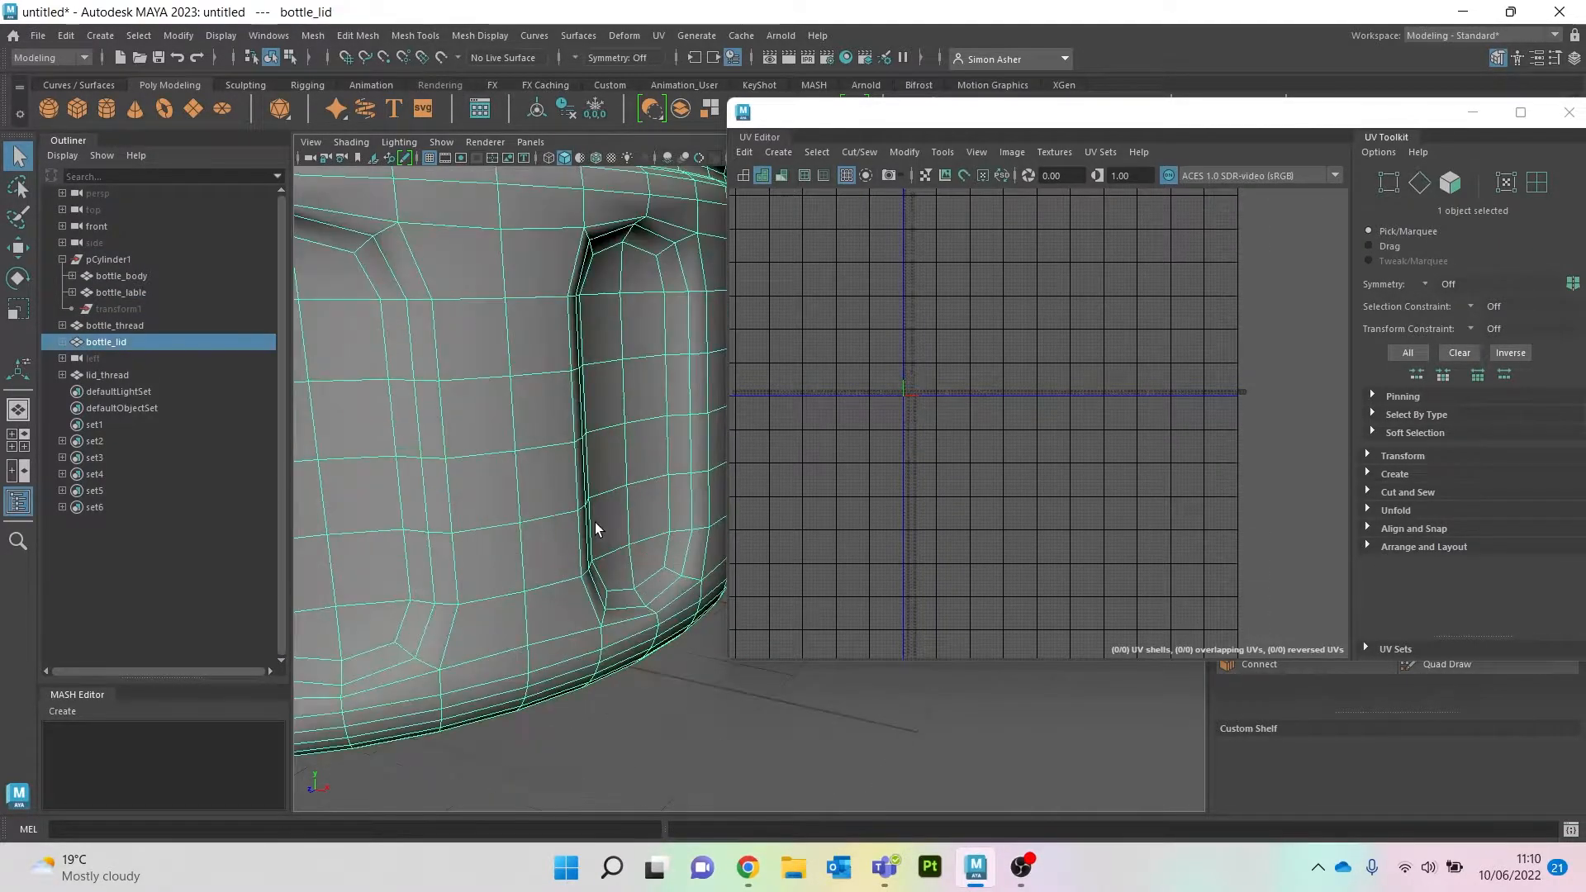
scroll(595, 523, down, 2)
scroll(554, 488, down, 5)
right_click(530, 218)
click(538, 213)
click(597, 439)
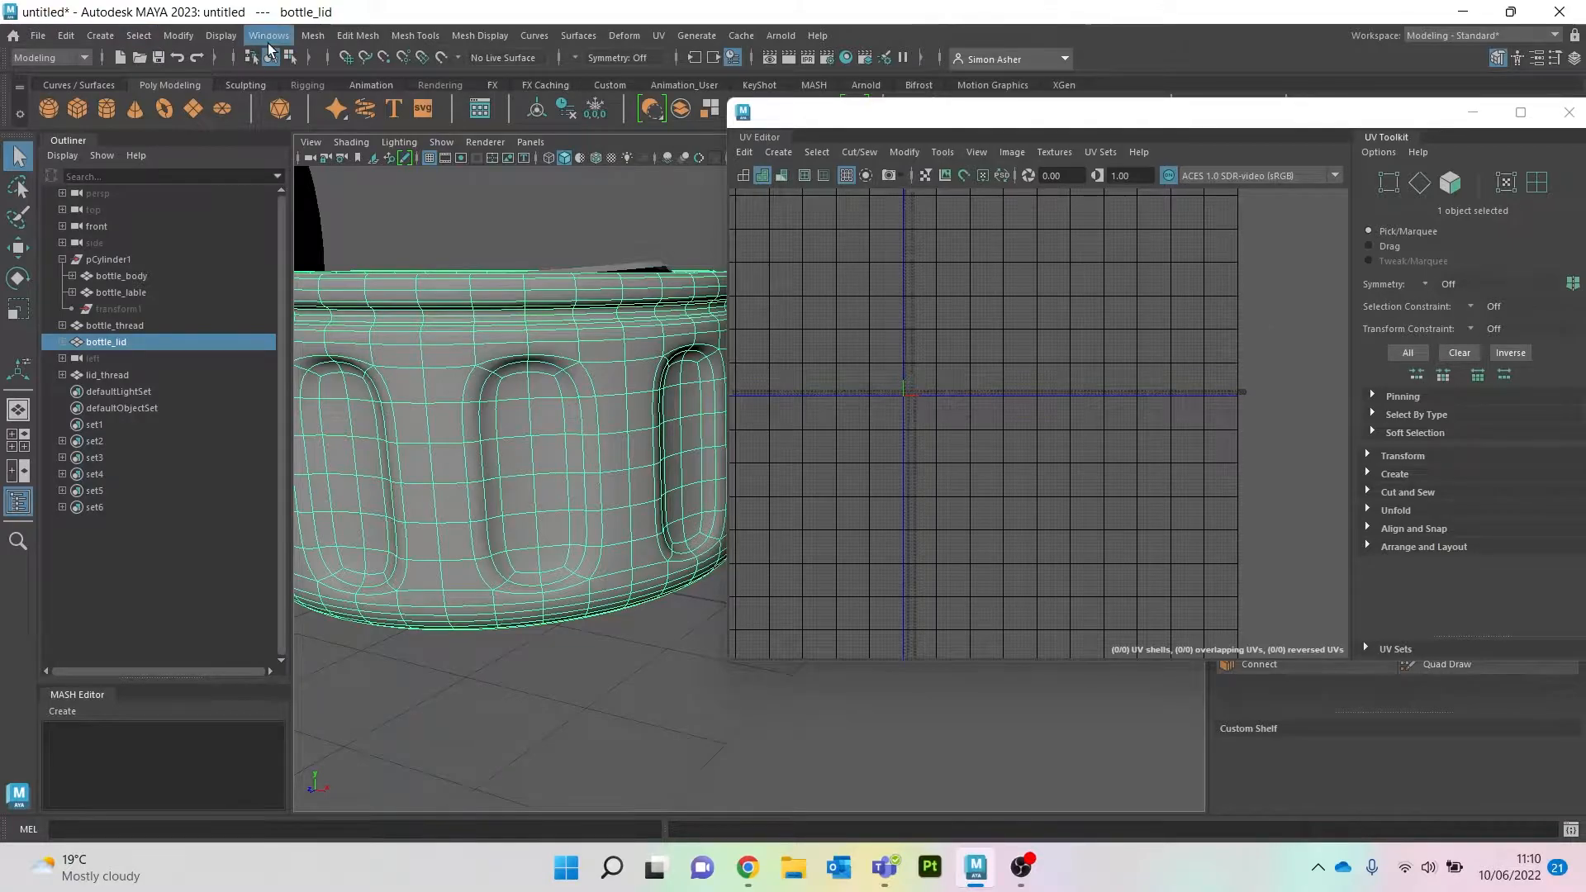
click(315, 37)
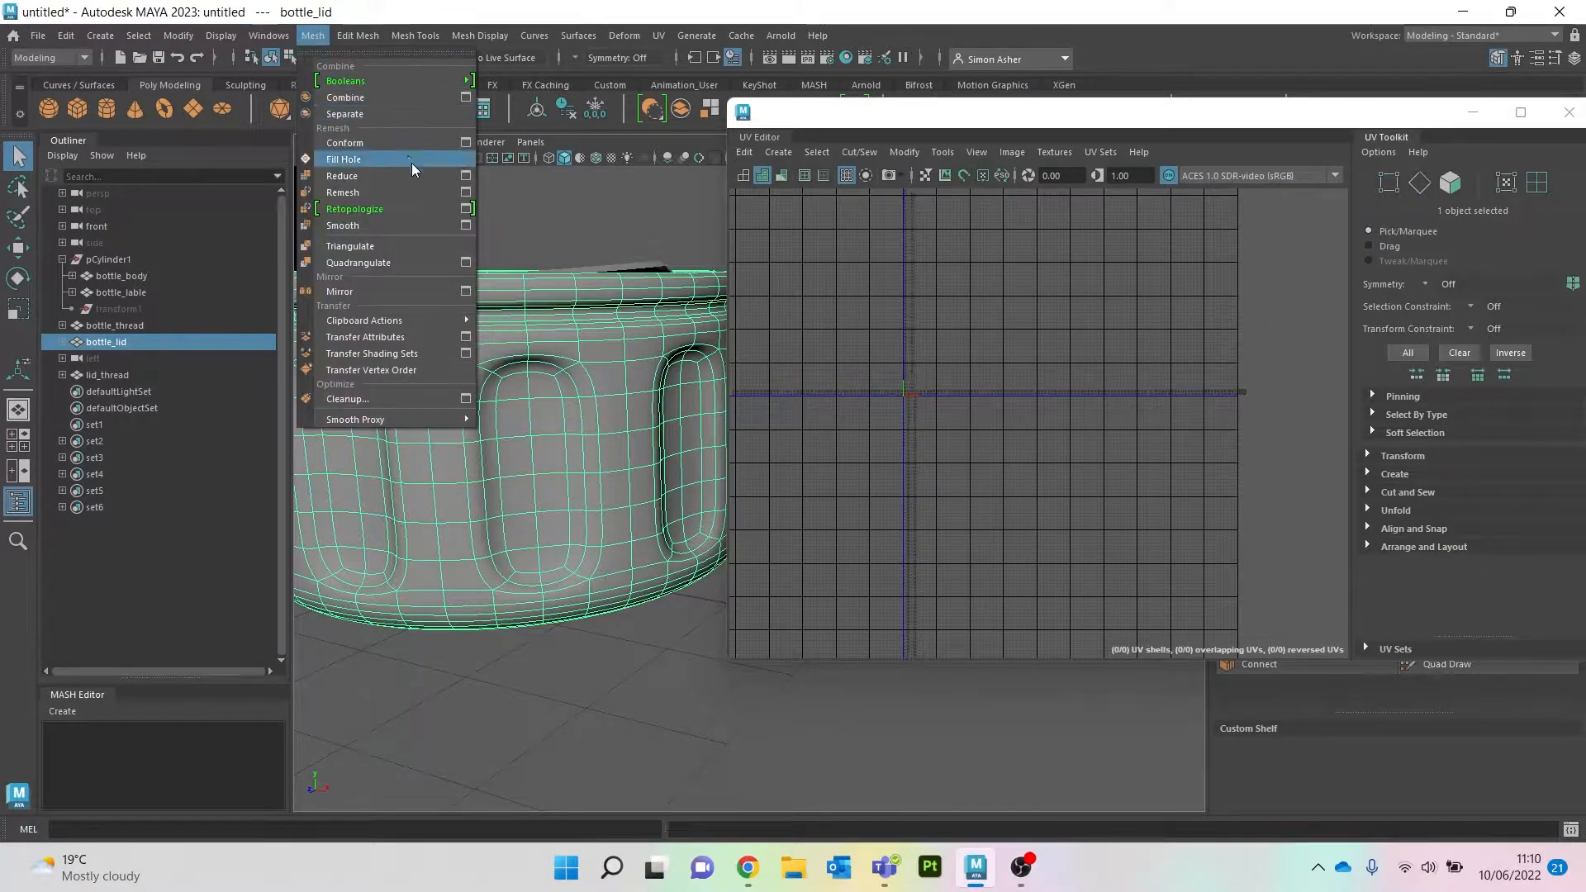
click(401, 225)
scroll(578, 233, up, 3)
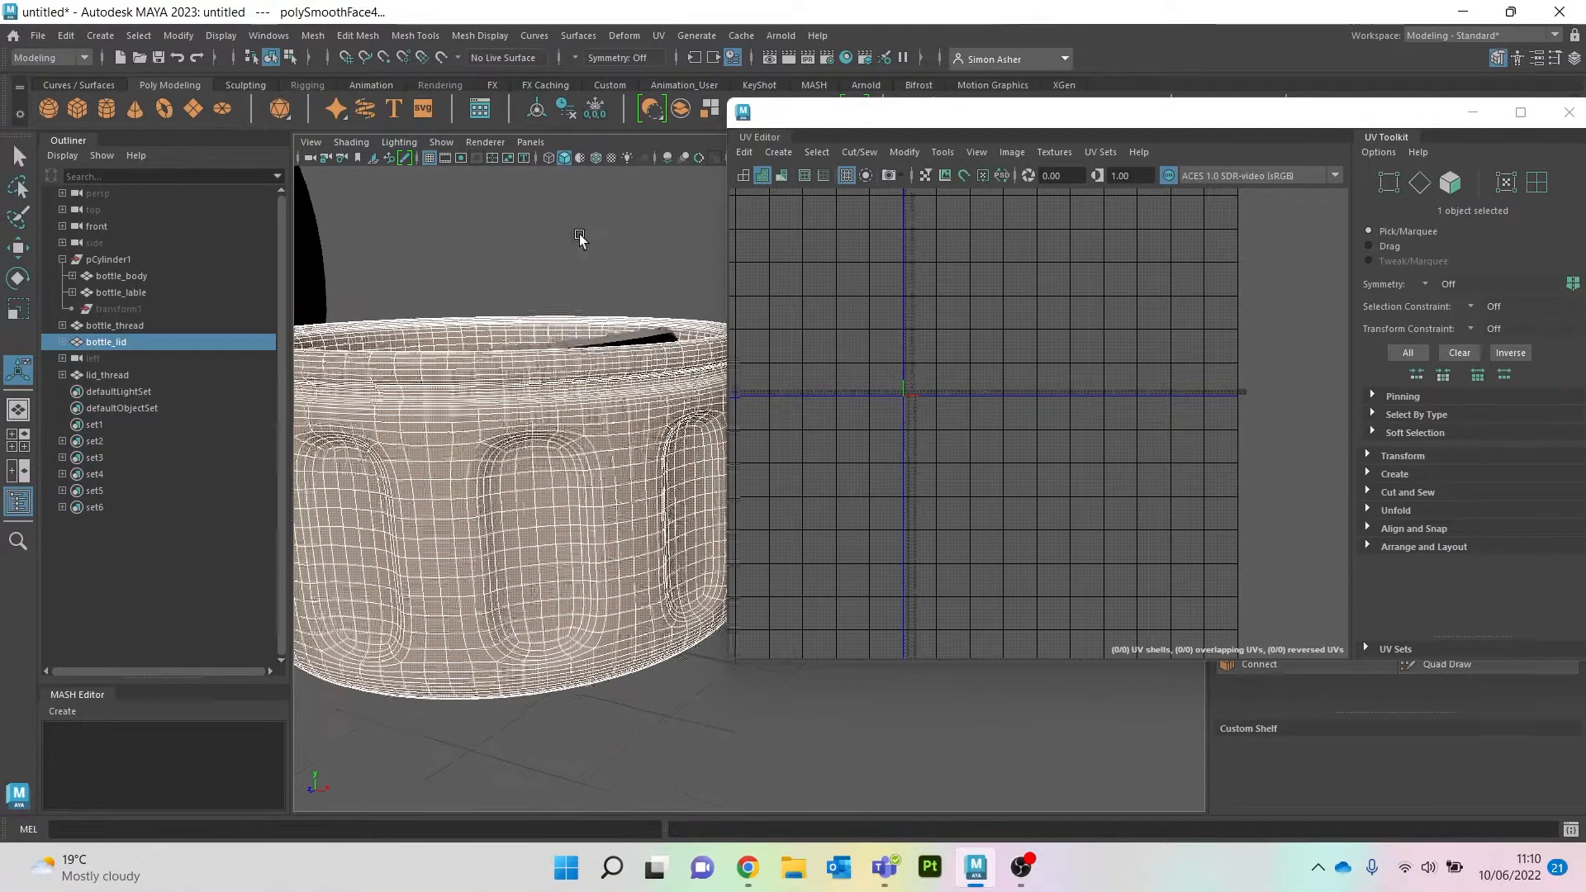
click(645, 234)
key(ctrl+z)
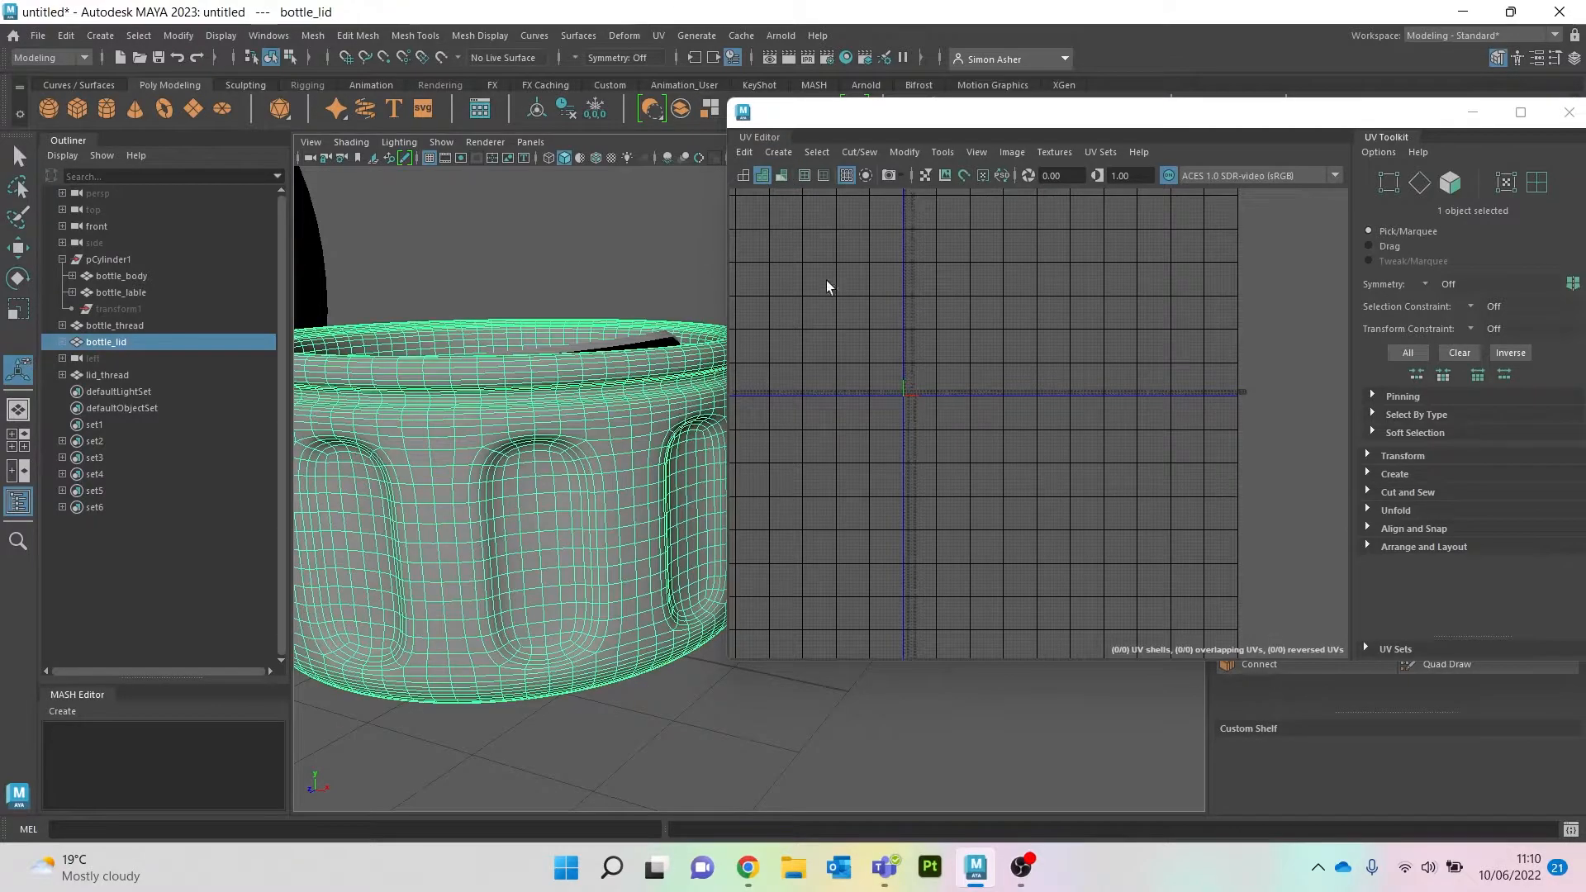
Step: Apply a camera-based UV projection to the smoothed lid
click(778, 155)
mouse_move(766, 153)
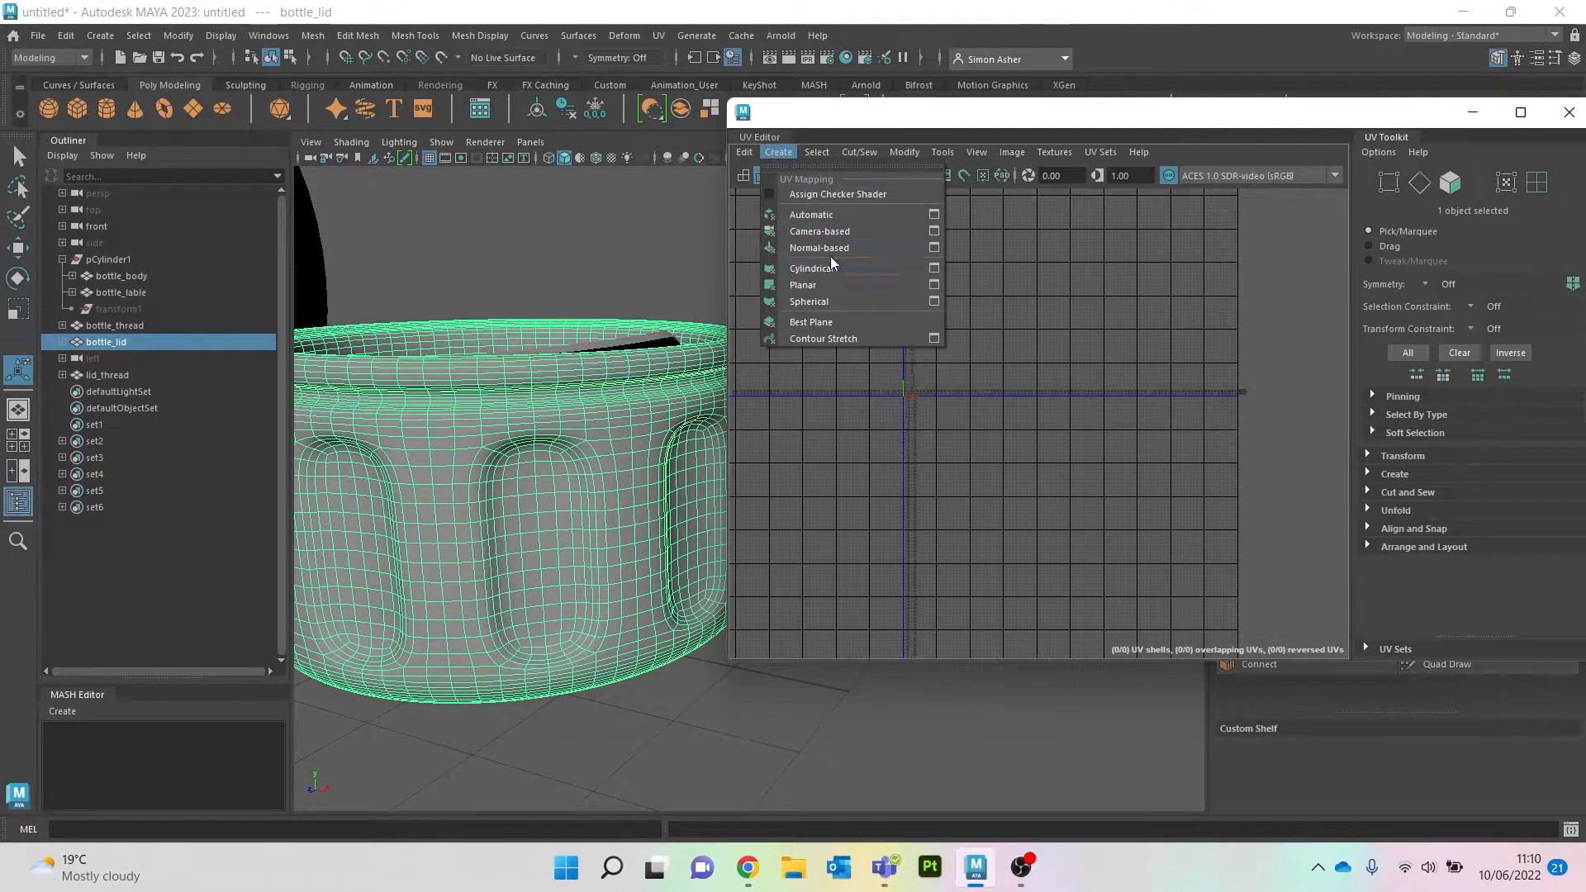
click(829, 232)
Step: Try selecting two full edge loops around the lid's upper rim in edge mode
right_drag(568, 250, 571, 217)
scroll(567, 346, up, 4)
alt+drag(566, 345, 563, 361)
alt+middle_drag(562, 361, 581, 386)
scroll(604, 494, up, 4)
alt+drag(604, 494, 613, 477)
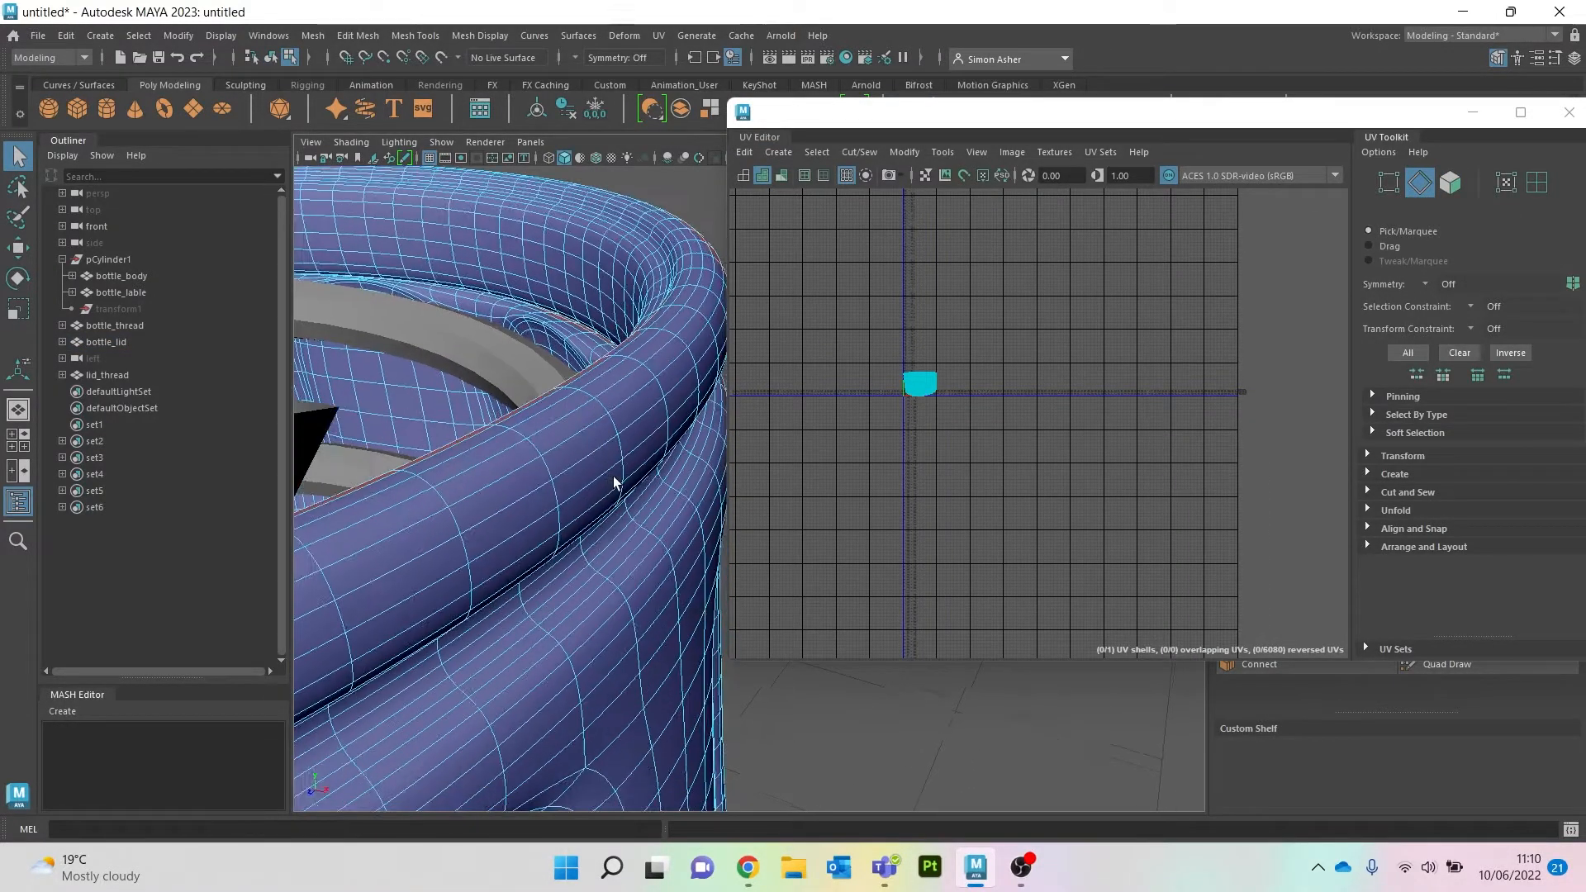
double_click(582, 430)
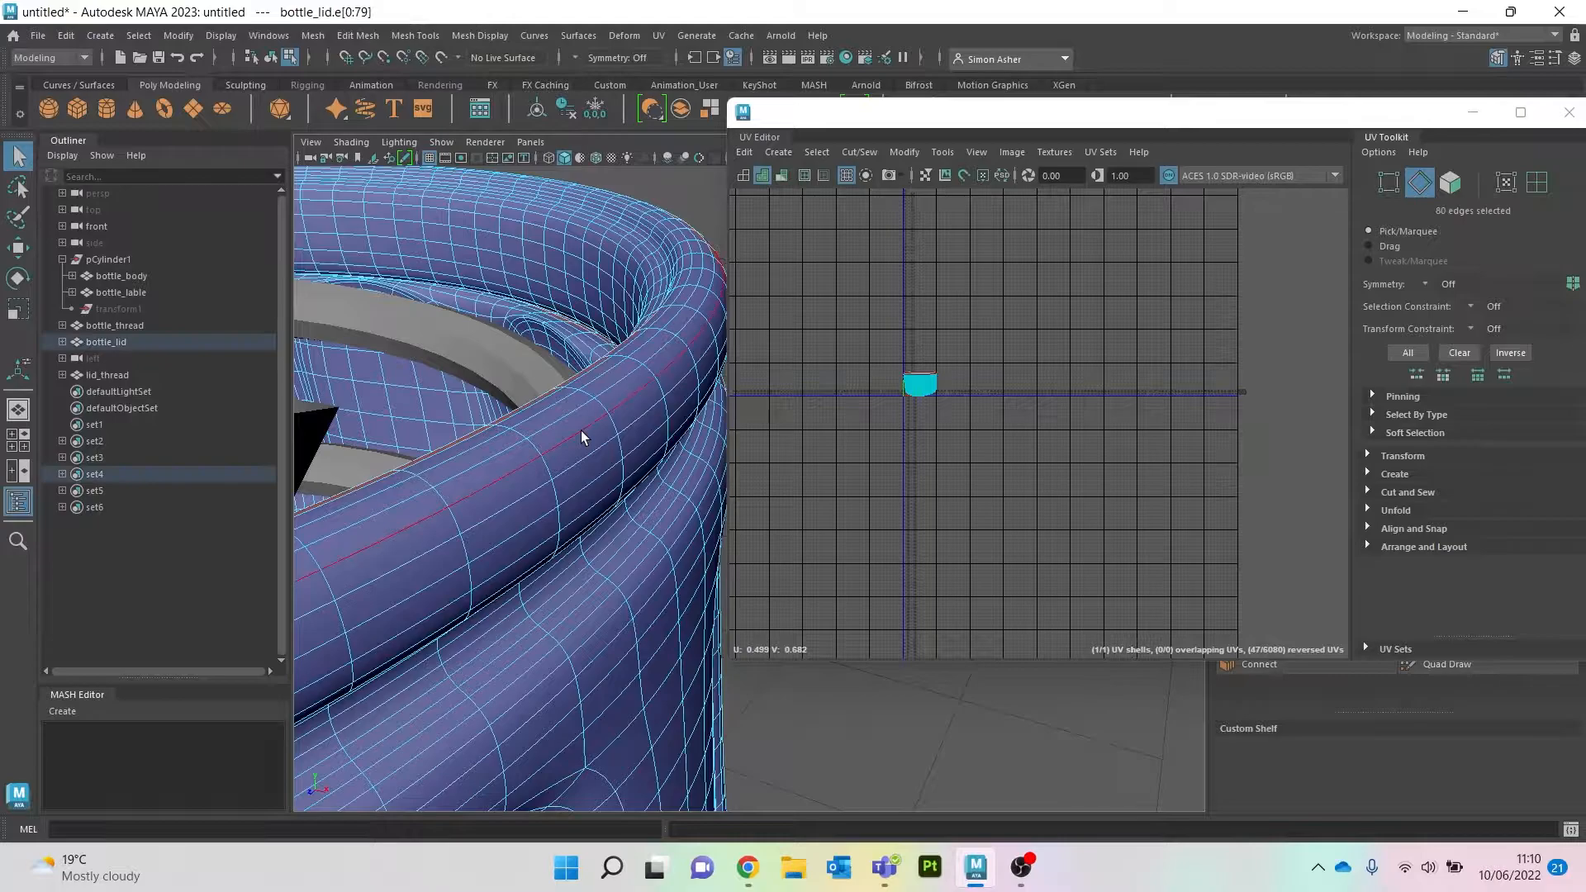
shift+double_click(591, 223)
Step: Try adding a radial edge line and the perimeter loop of the lid's inner floor to the edge selection
scroll(603, 279, down, 4)
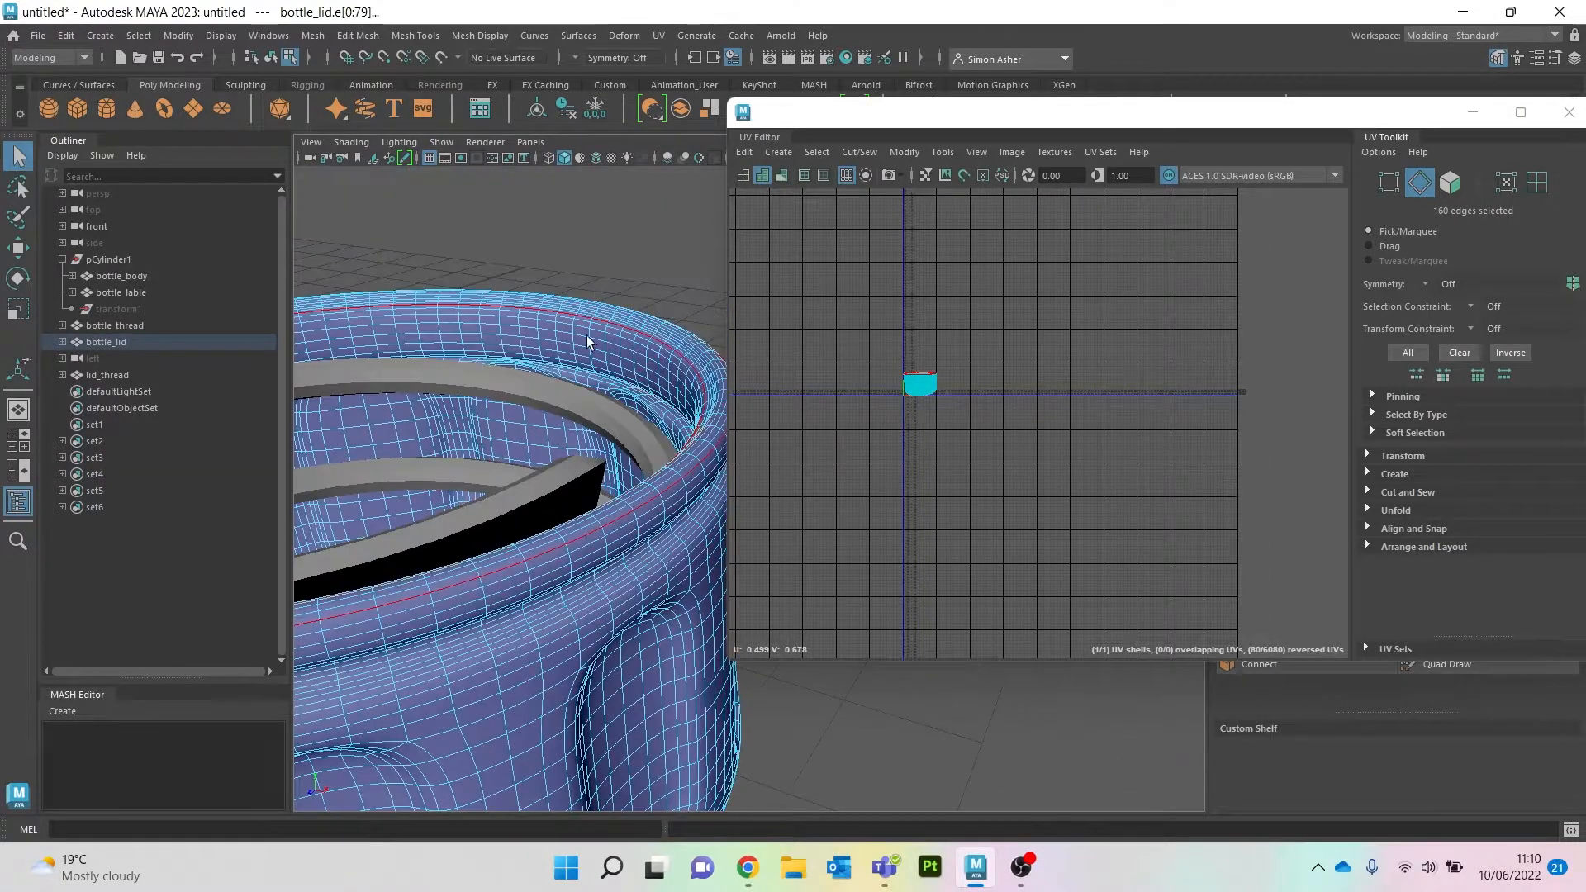
alt+drag(590, 363, 603, 386)
alt+middle_drag(602, 386, 618, 273)
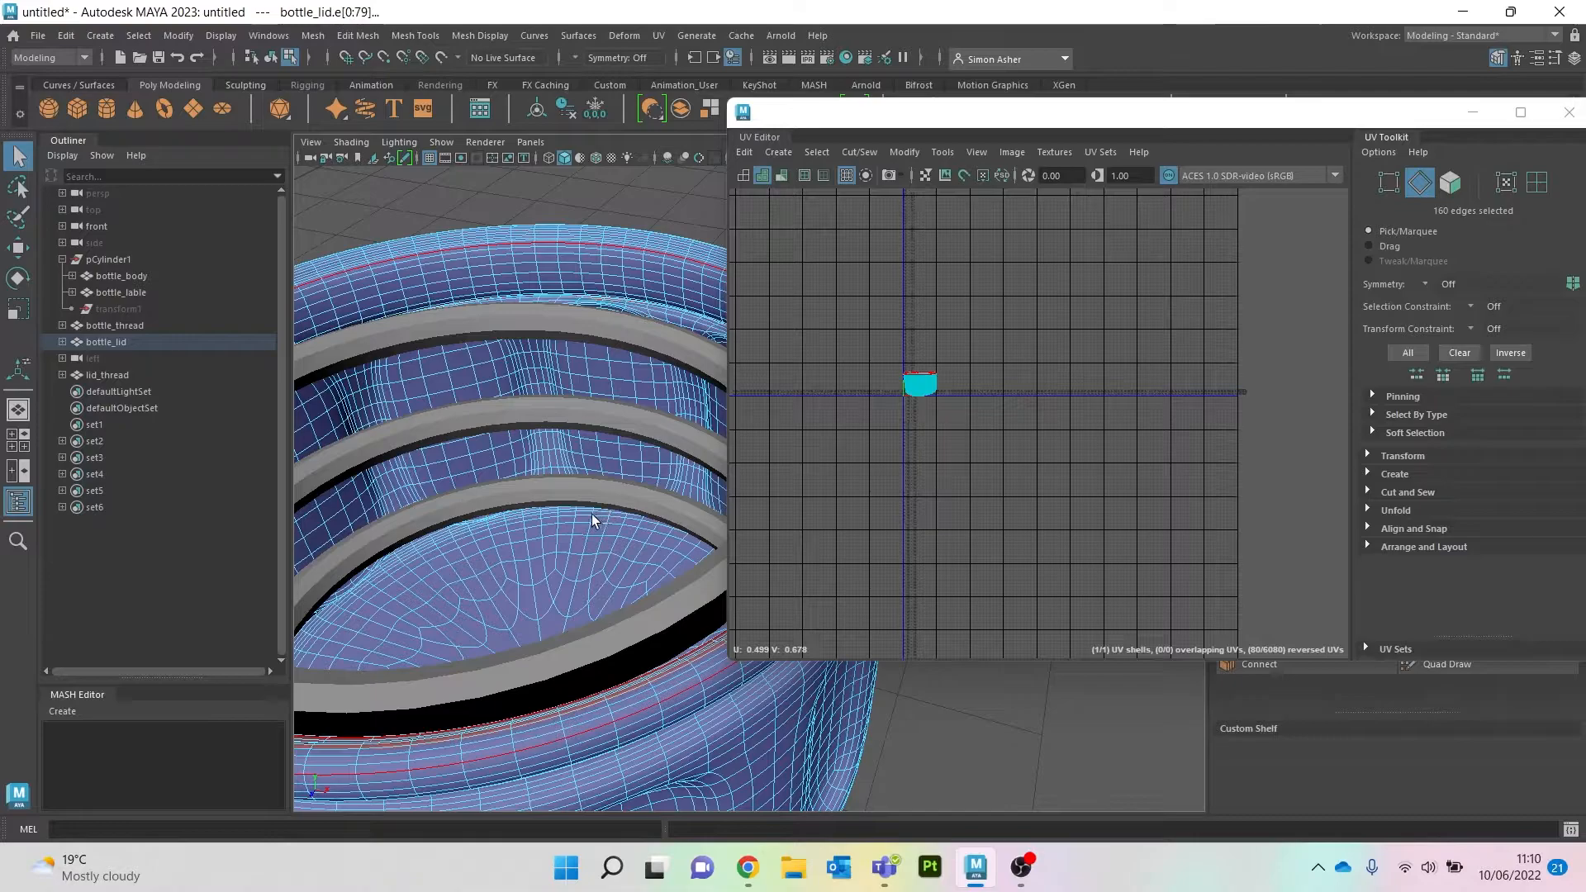
shift+double_click(591, 513)
alt+drag(628, 543, 656, 546)
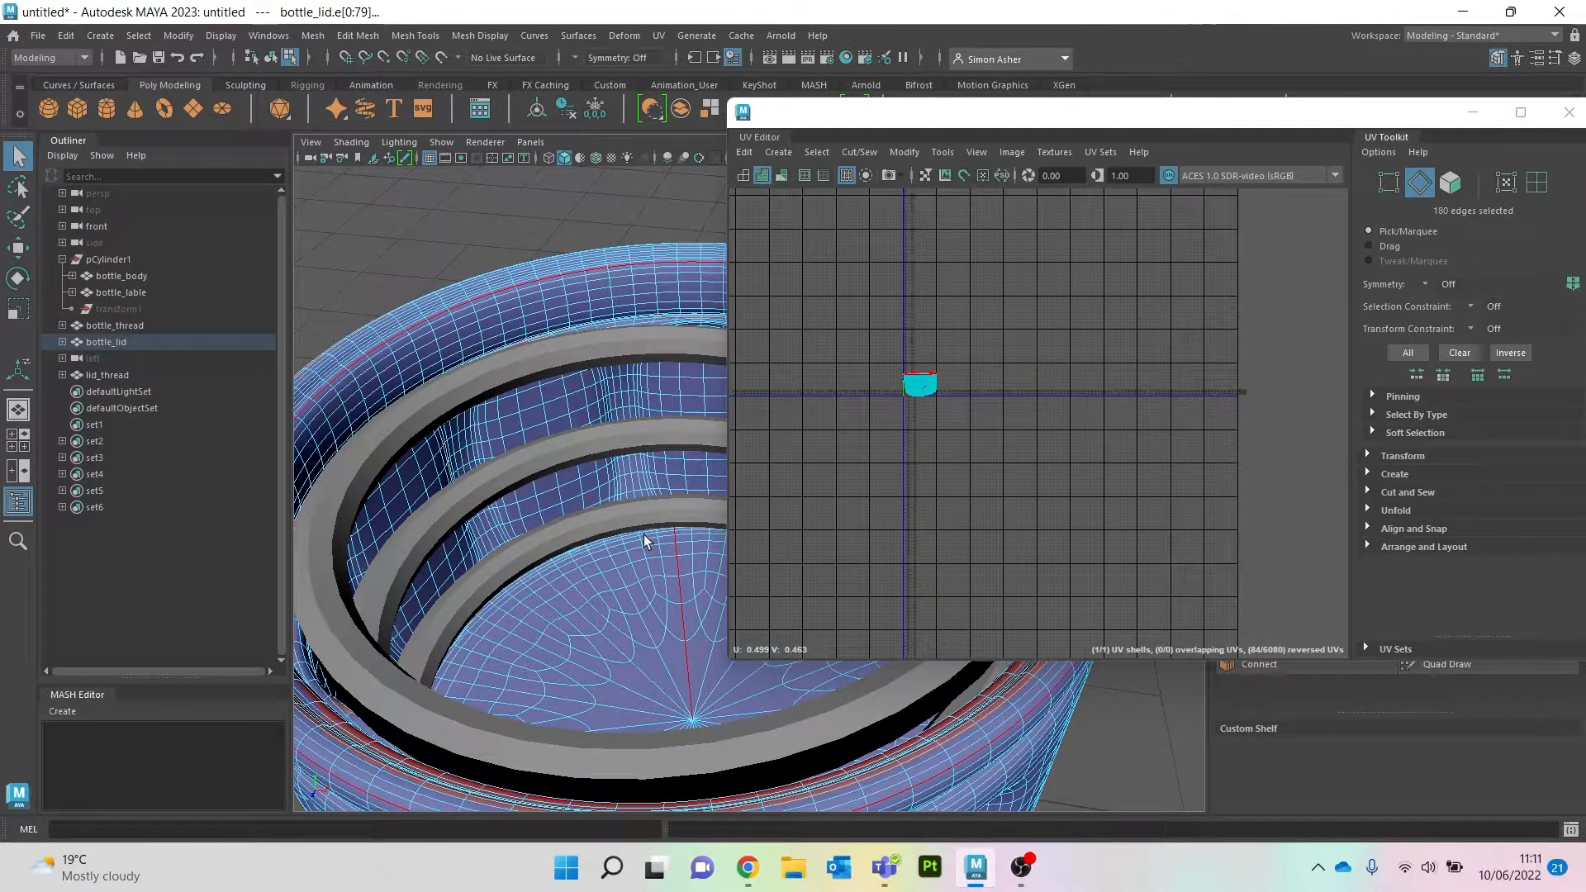
shift+double_click(637, 514)
alt+drag(638, 514, 602, 503)
Step: Isolate the lid in the viewport, return to edge mode and clear the edge selection
right_drag(507, 191, 579, 169)
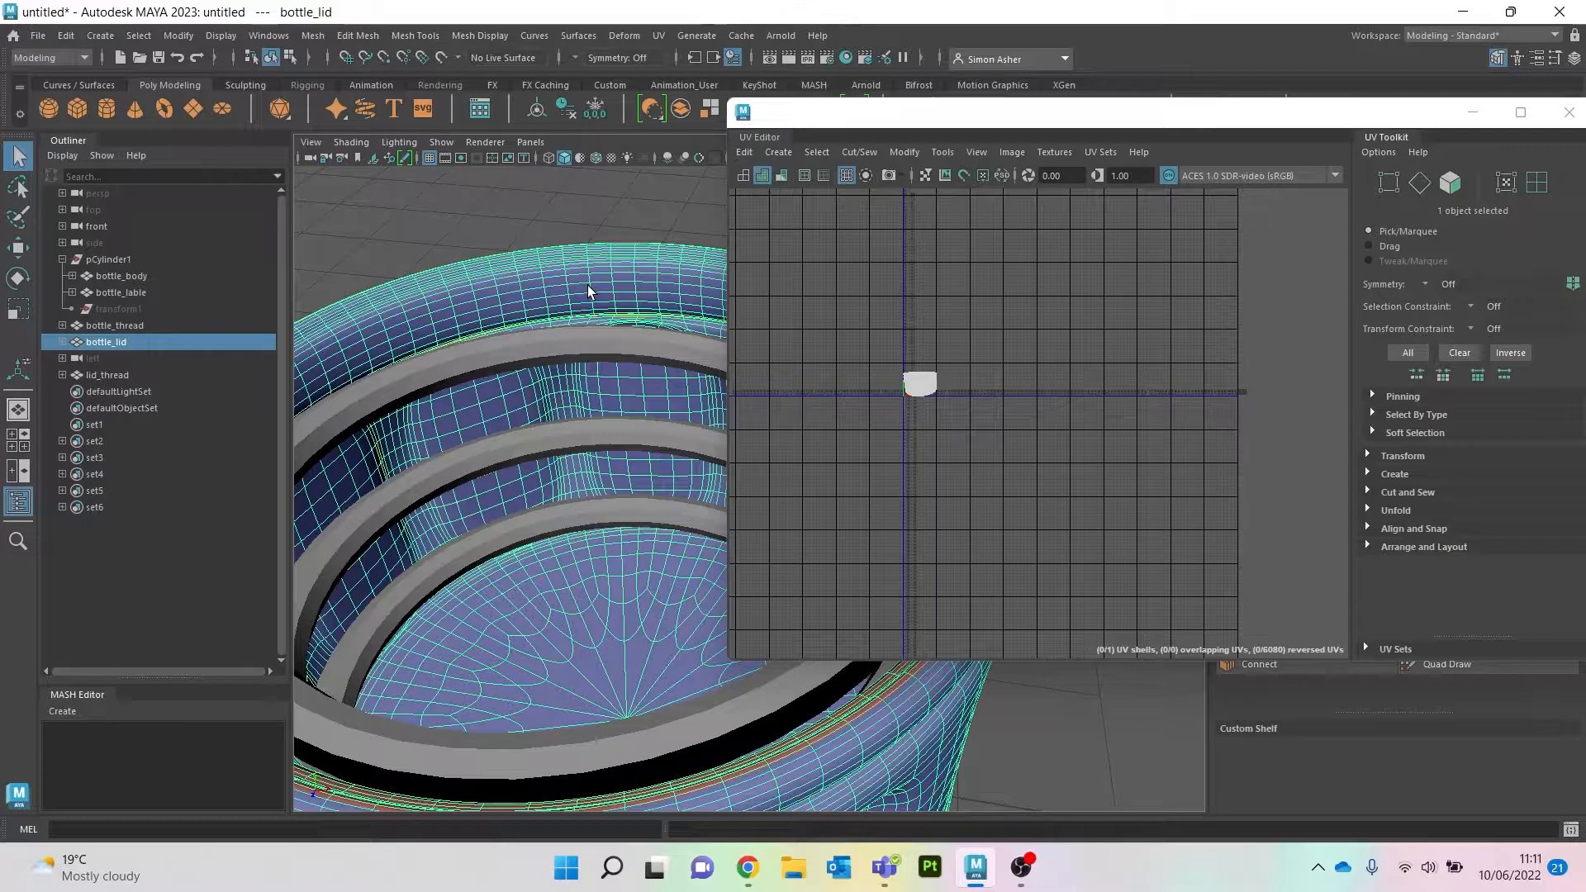
key(ctrl+1)
right_drag(553, 274, 545, 253)
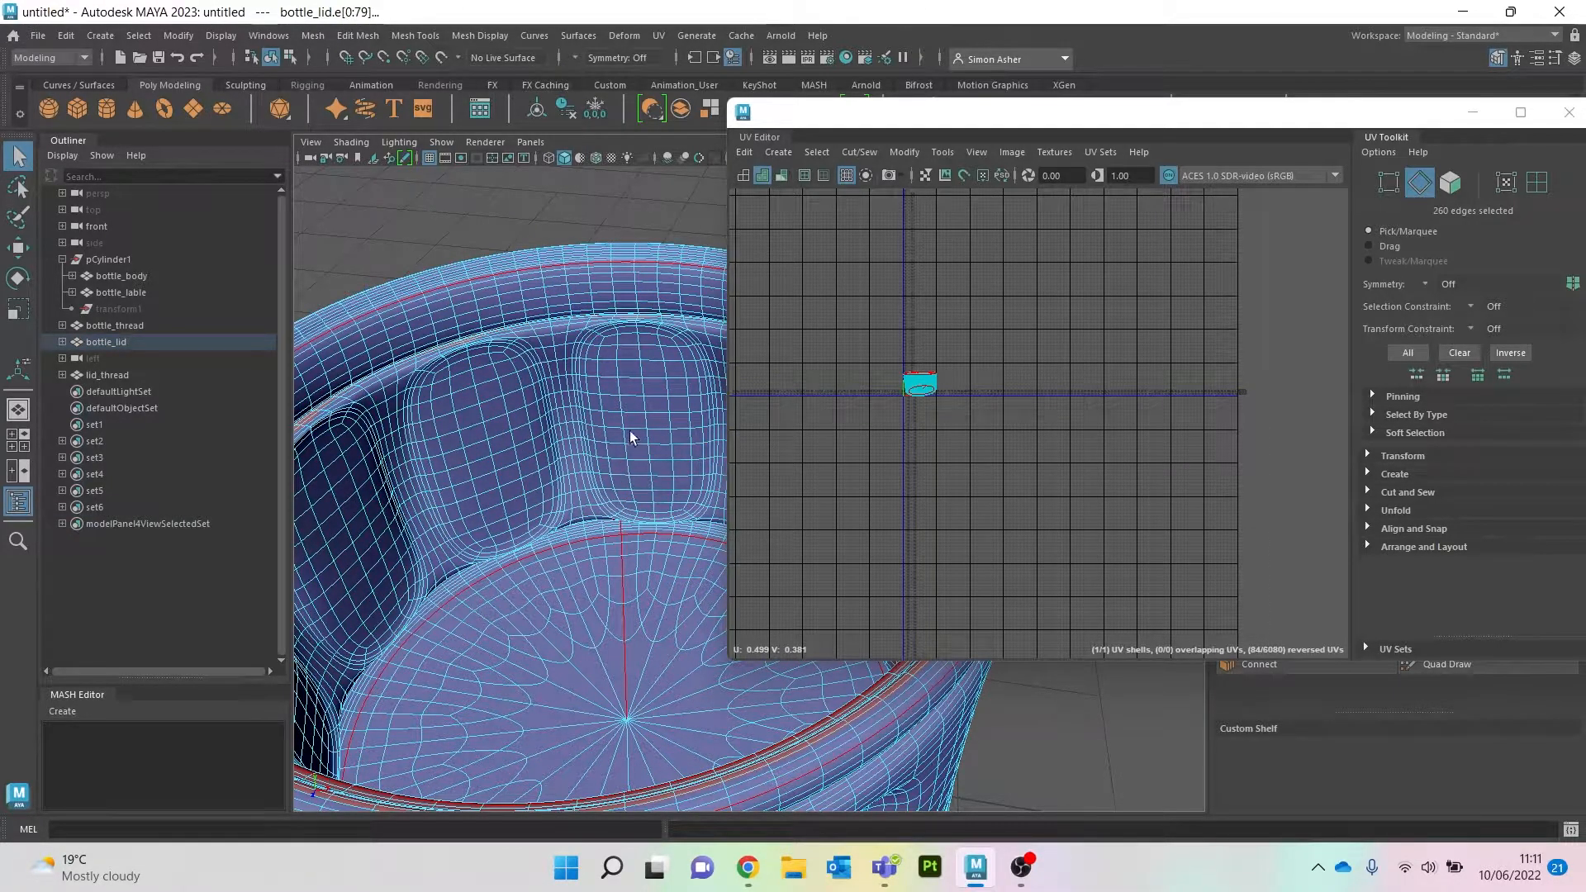
click(493, 226)
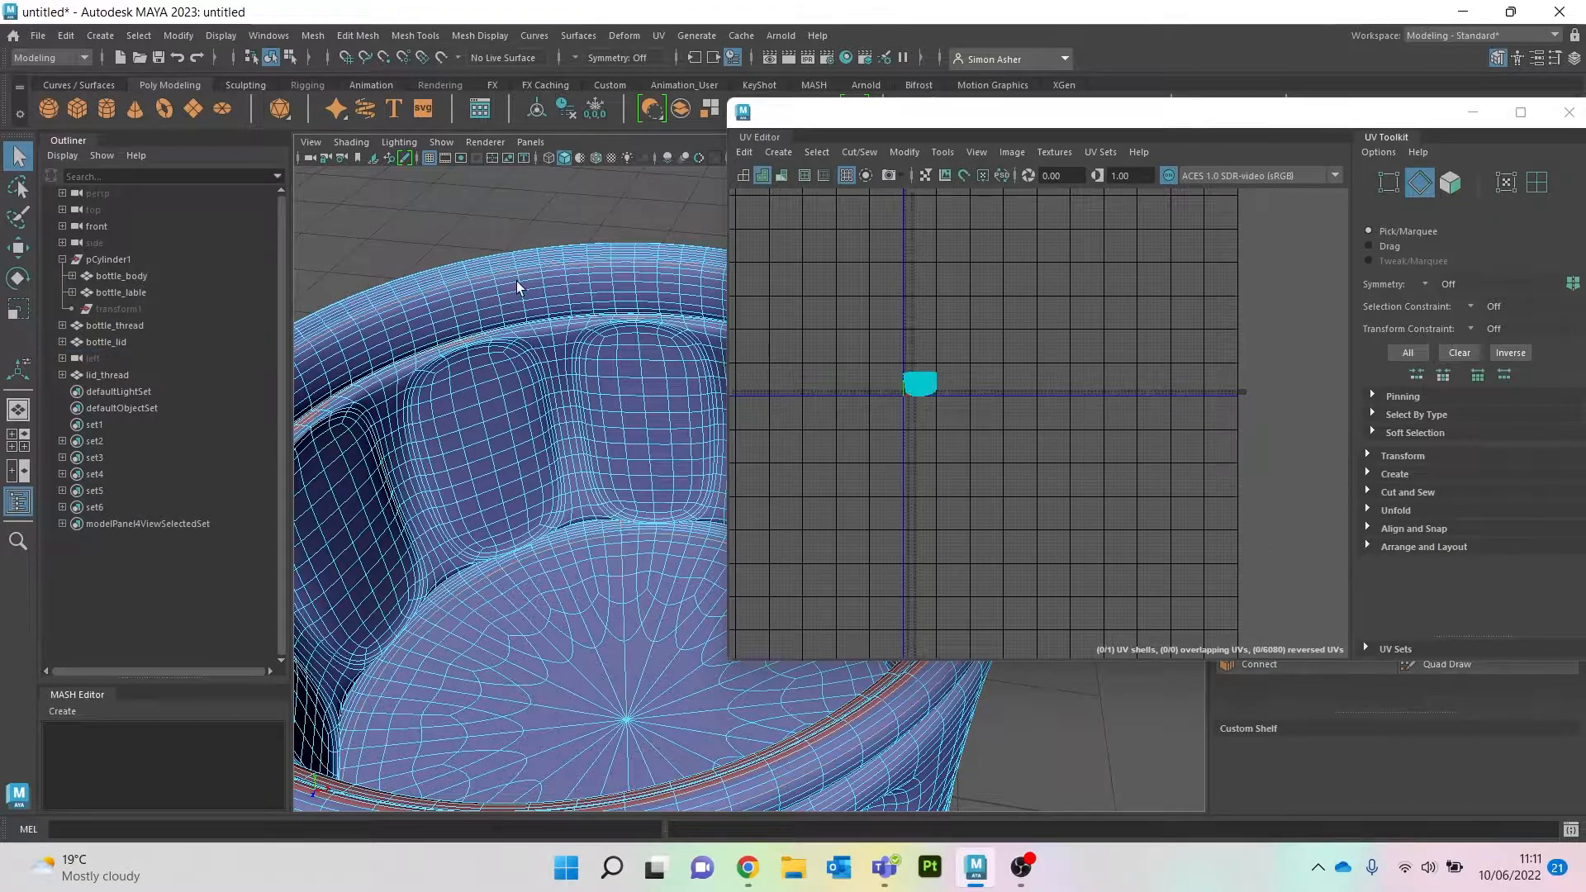
Step: Select the inner rim loop, the inner floor's perimeter loop, a vertical loop down the wall and the connecting edges to the floor's centre
double_click(492, 275)
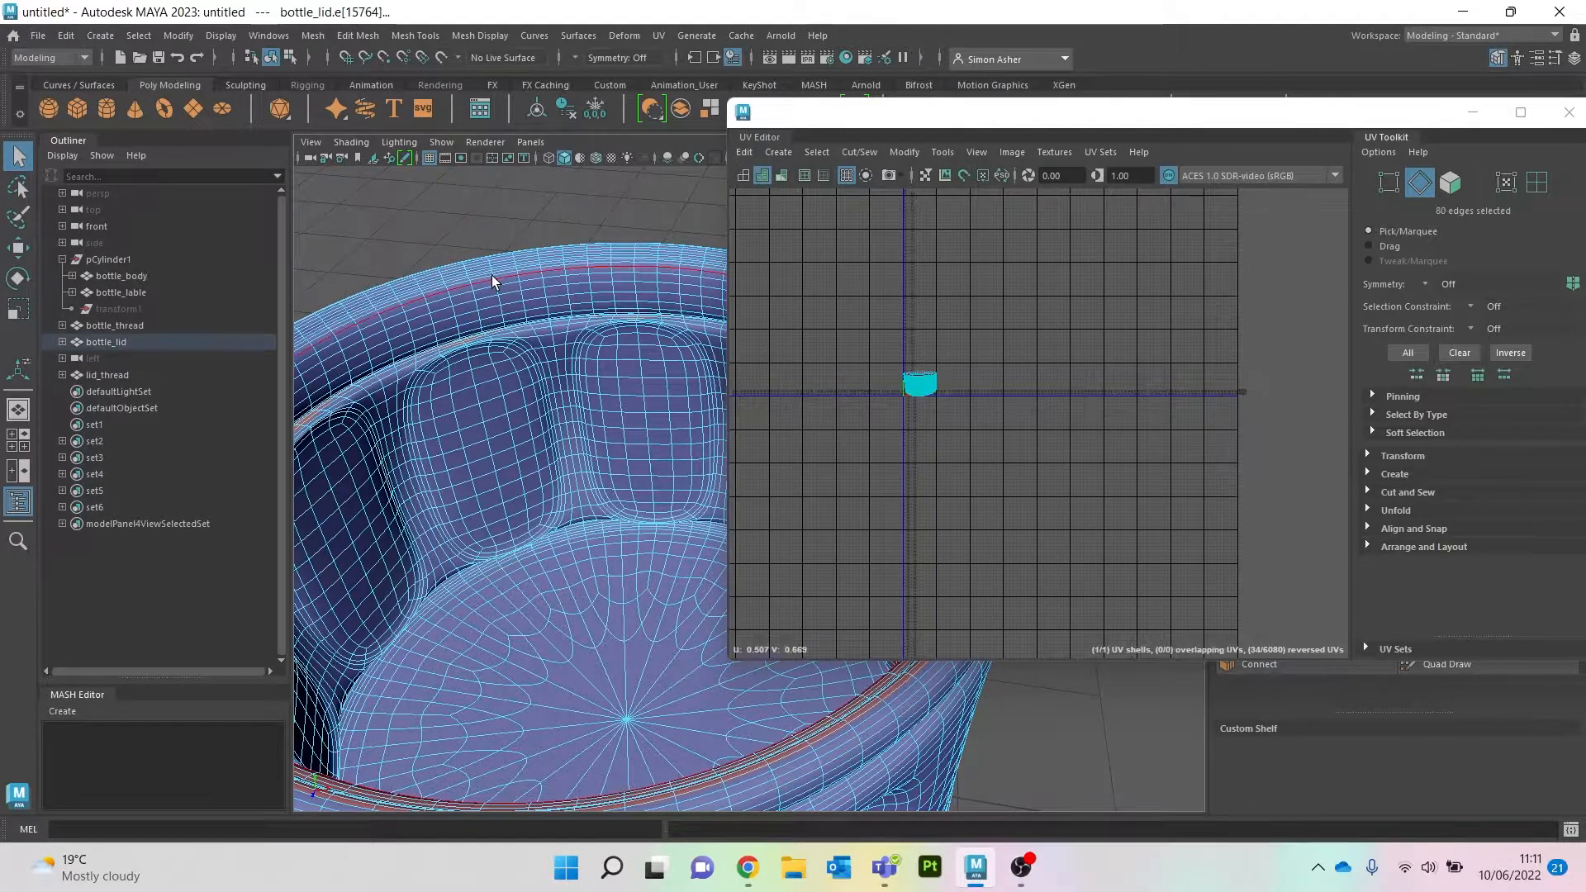
shift+double_click(544, 542)
shift+double_click(552, 337)
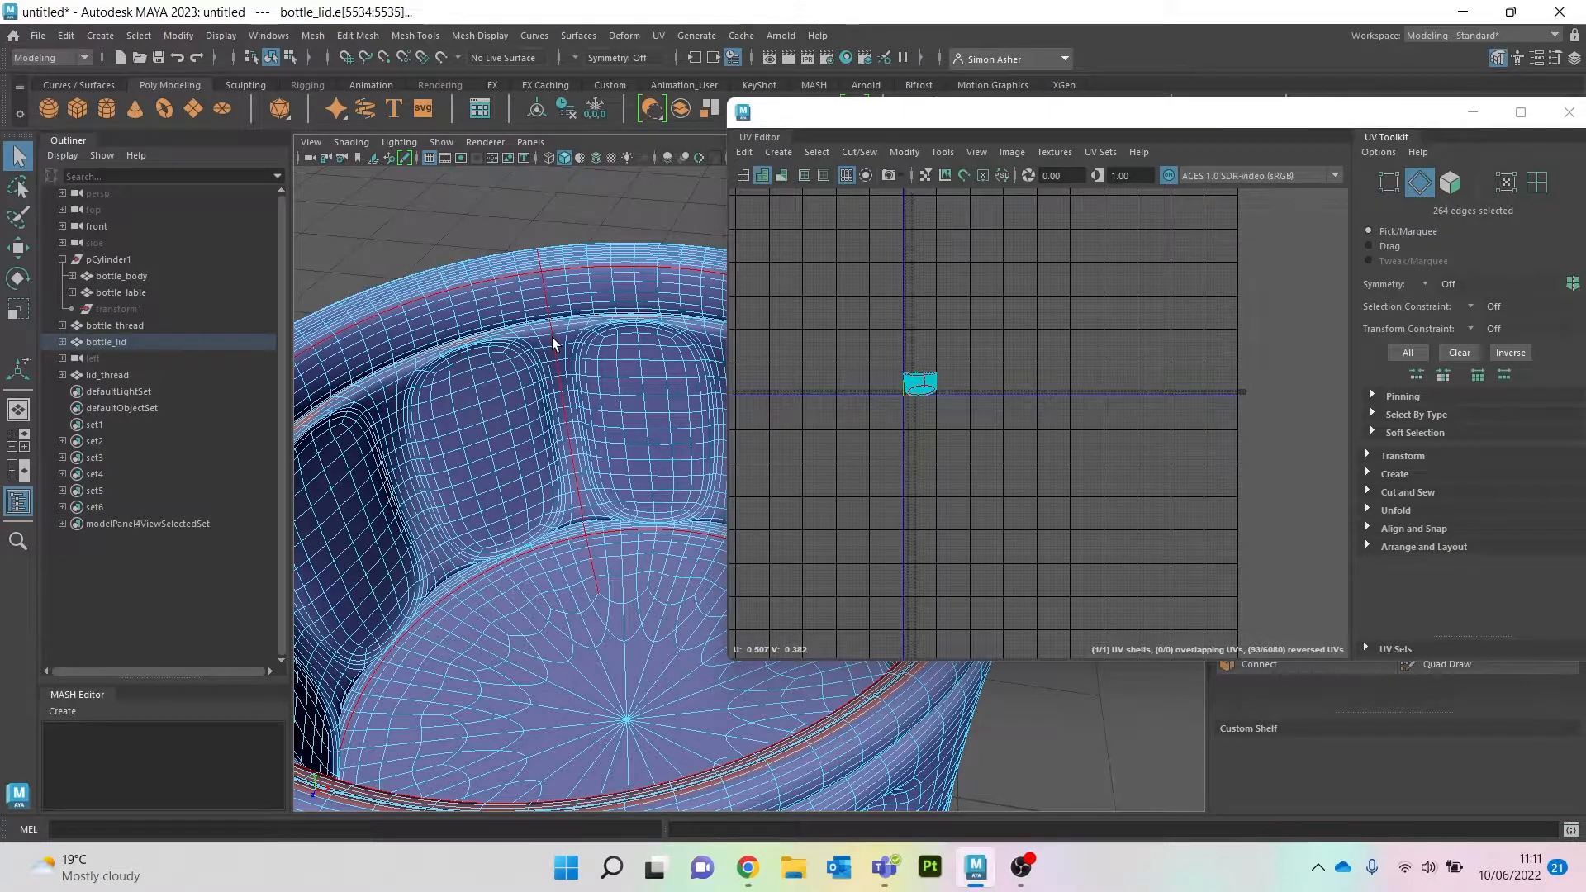
shift+click(584, 624)
Step: Extend the seam selection to the centre of the lid's closed outer face and add that face's perimeter loop
alt+drag(645, 676, 503, 672)
alt+middle_drag(503, 672, 640, 688)
alt+drag(640, 687, 439, 493)
scroll(645, 568, up, 6)
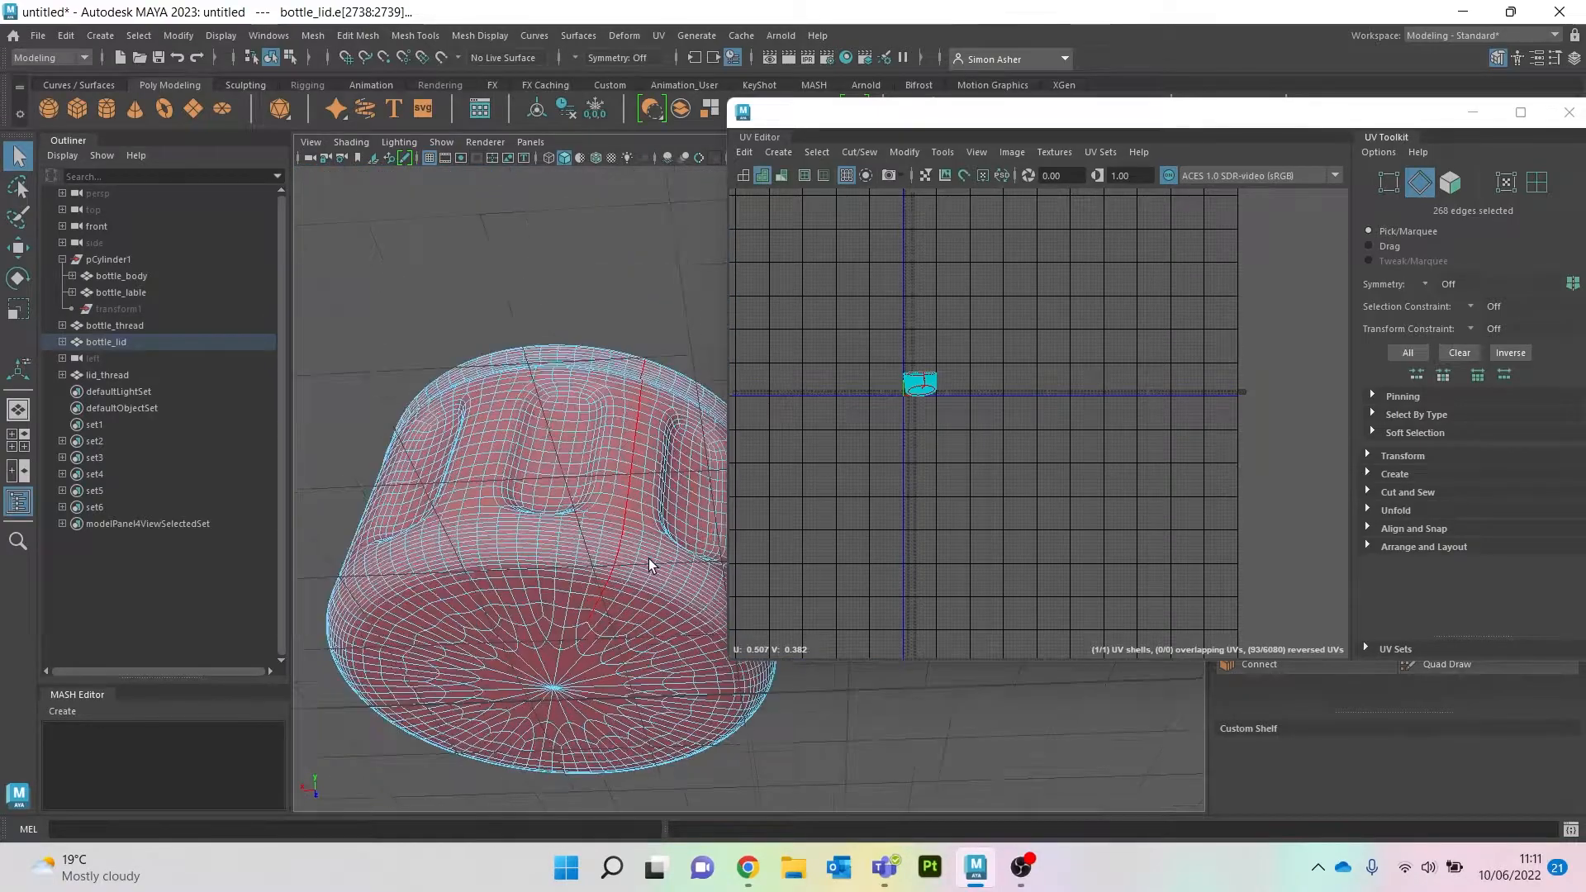
alt+drag(597, 515, 554, 447)
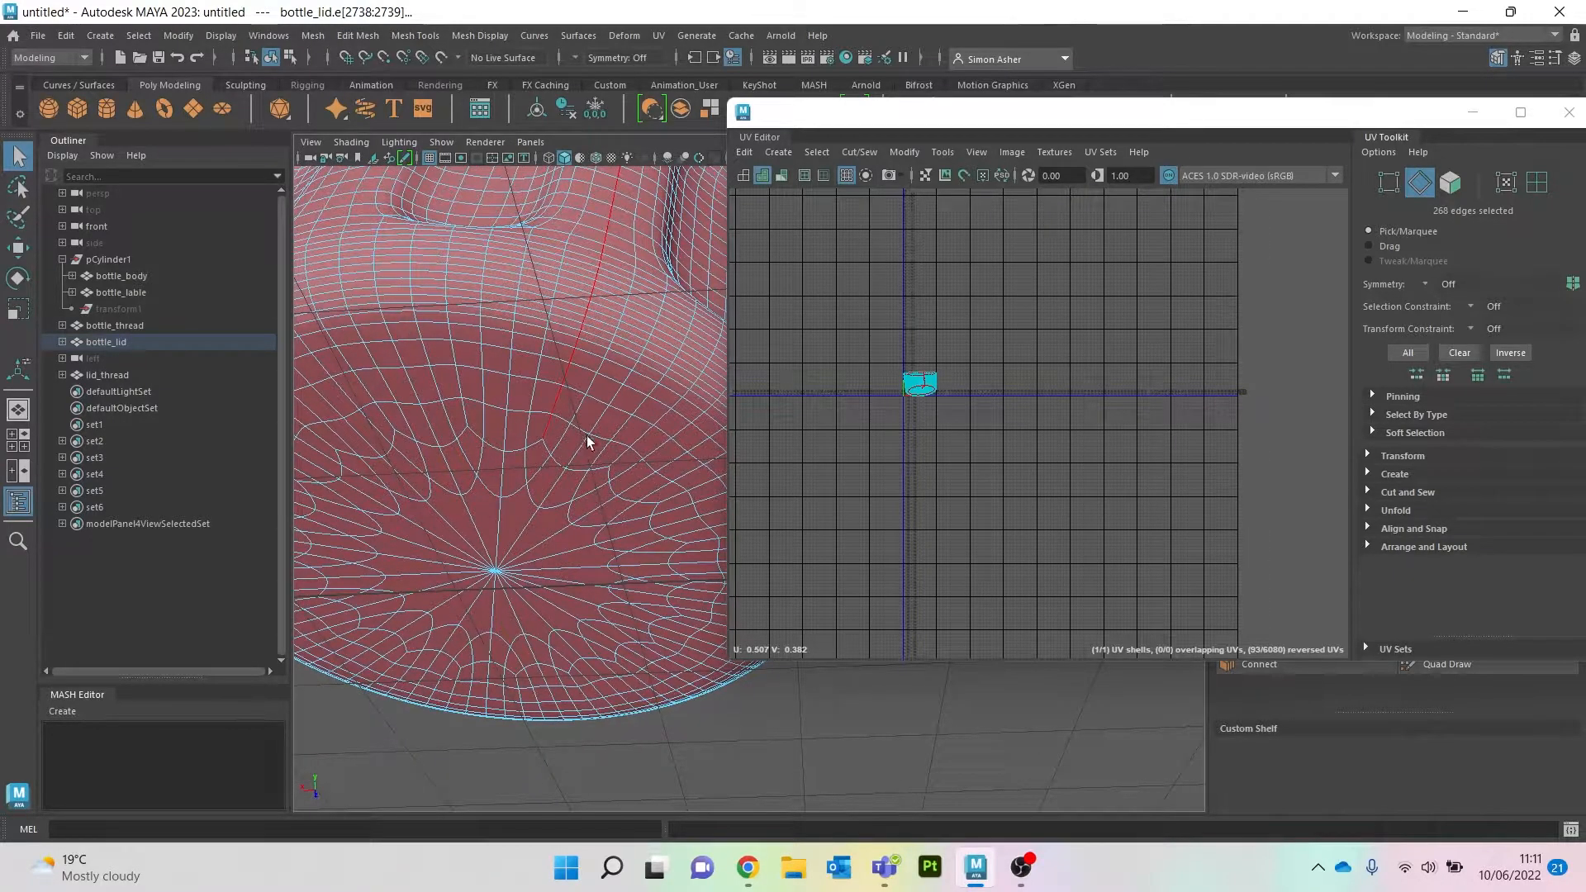
shift+click(527, 459)
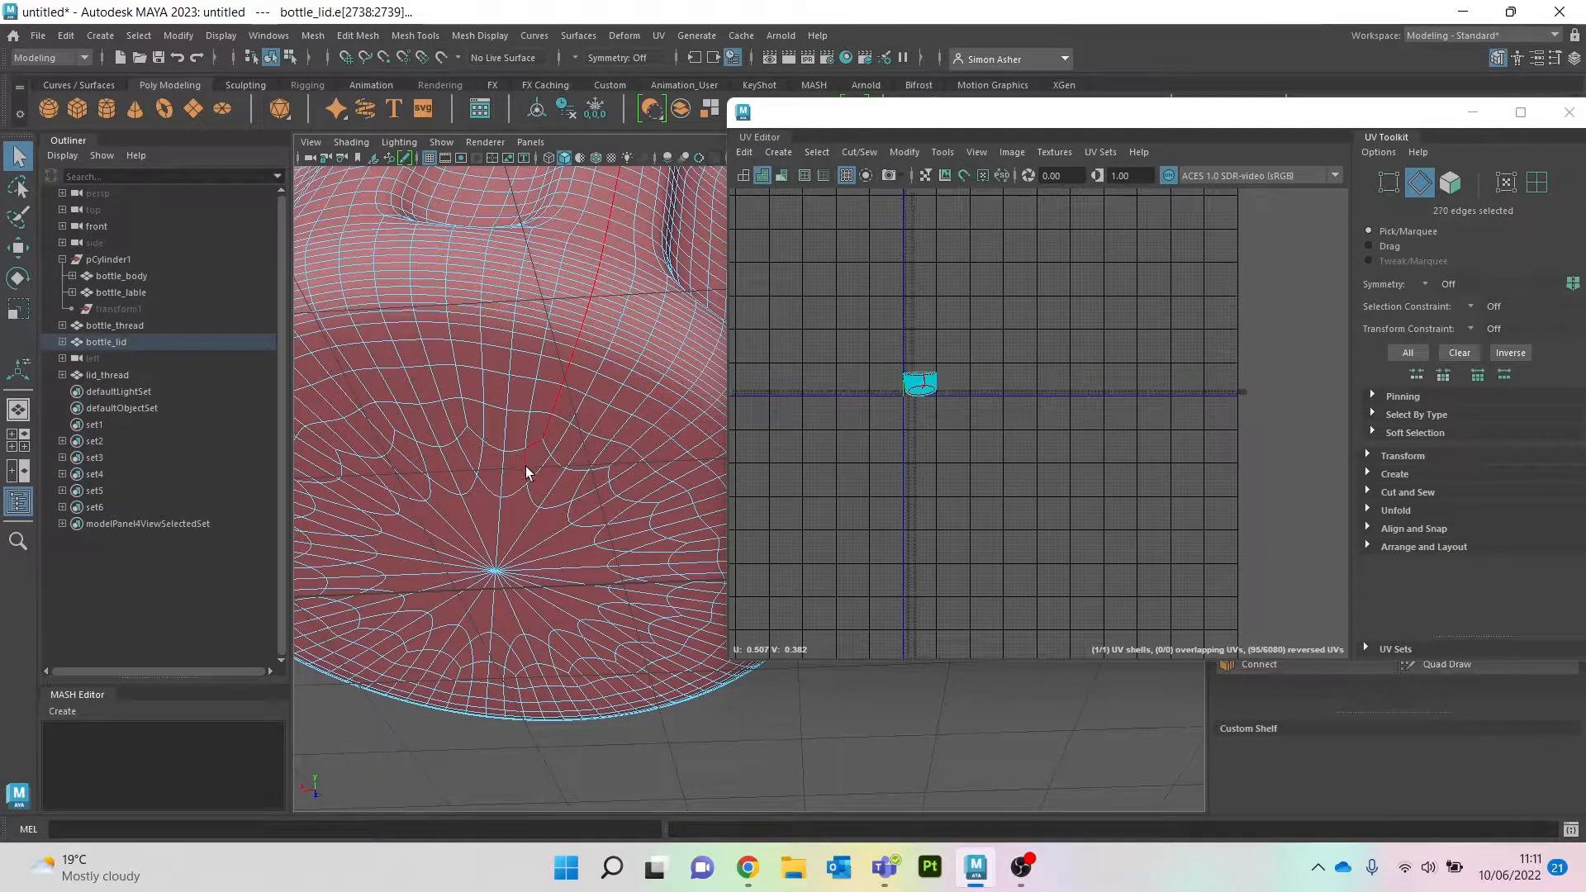
shift+click(502, 516)
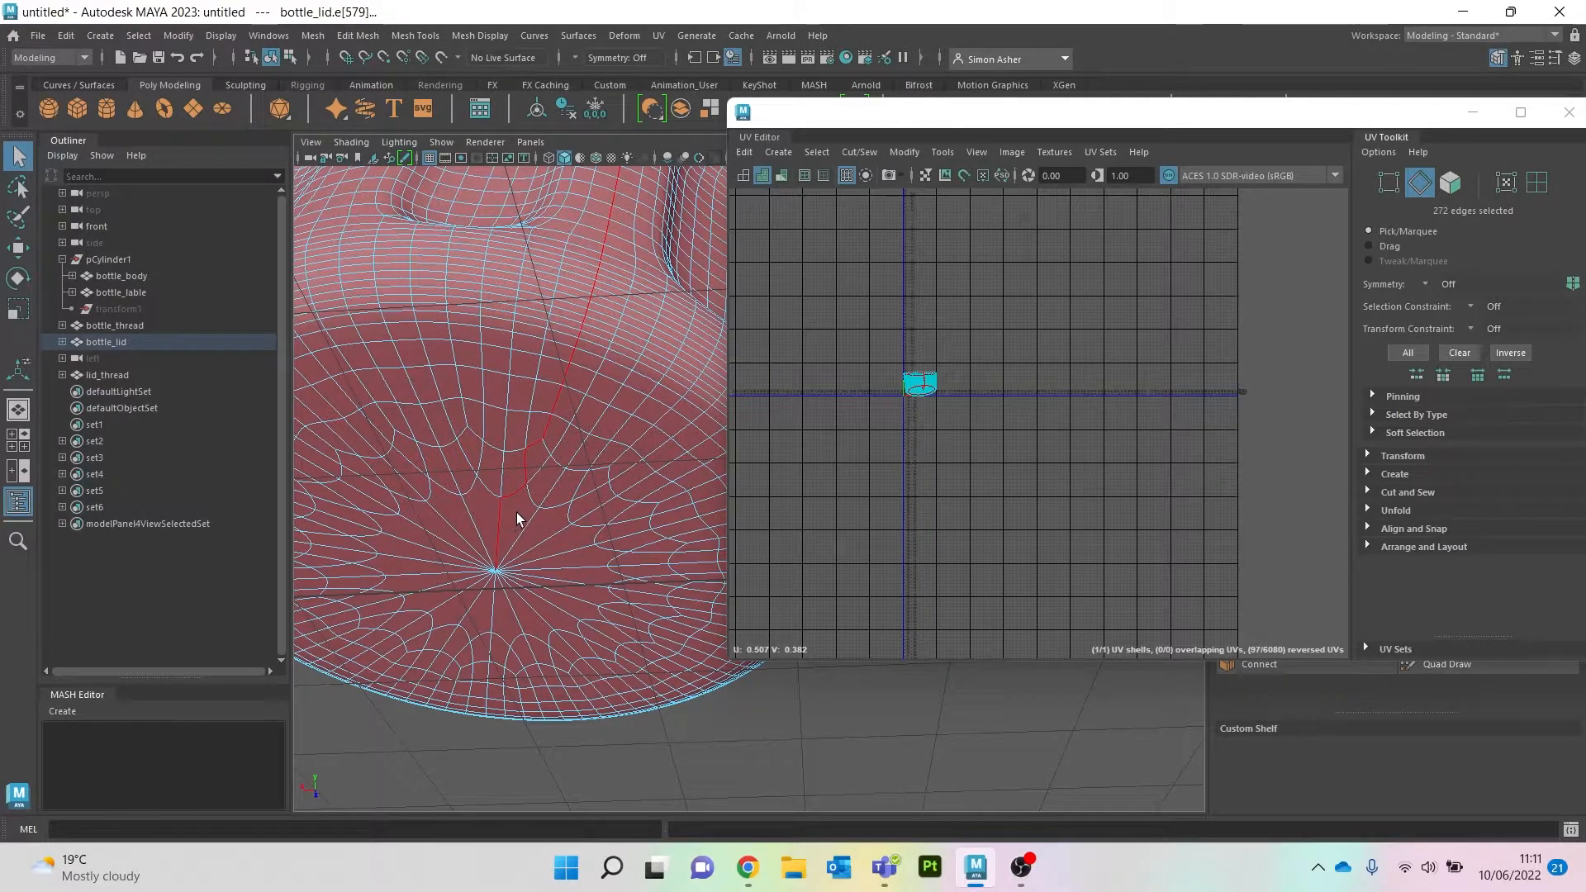
shift+double_click(594, 351)
scroll(592, 364, down, 2)
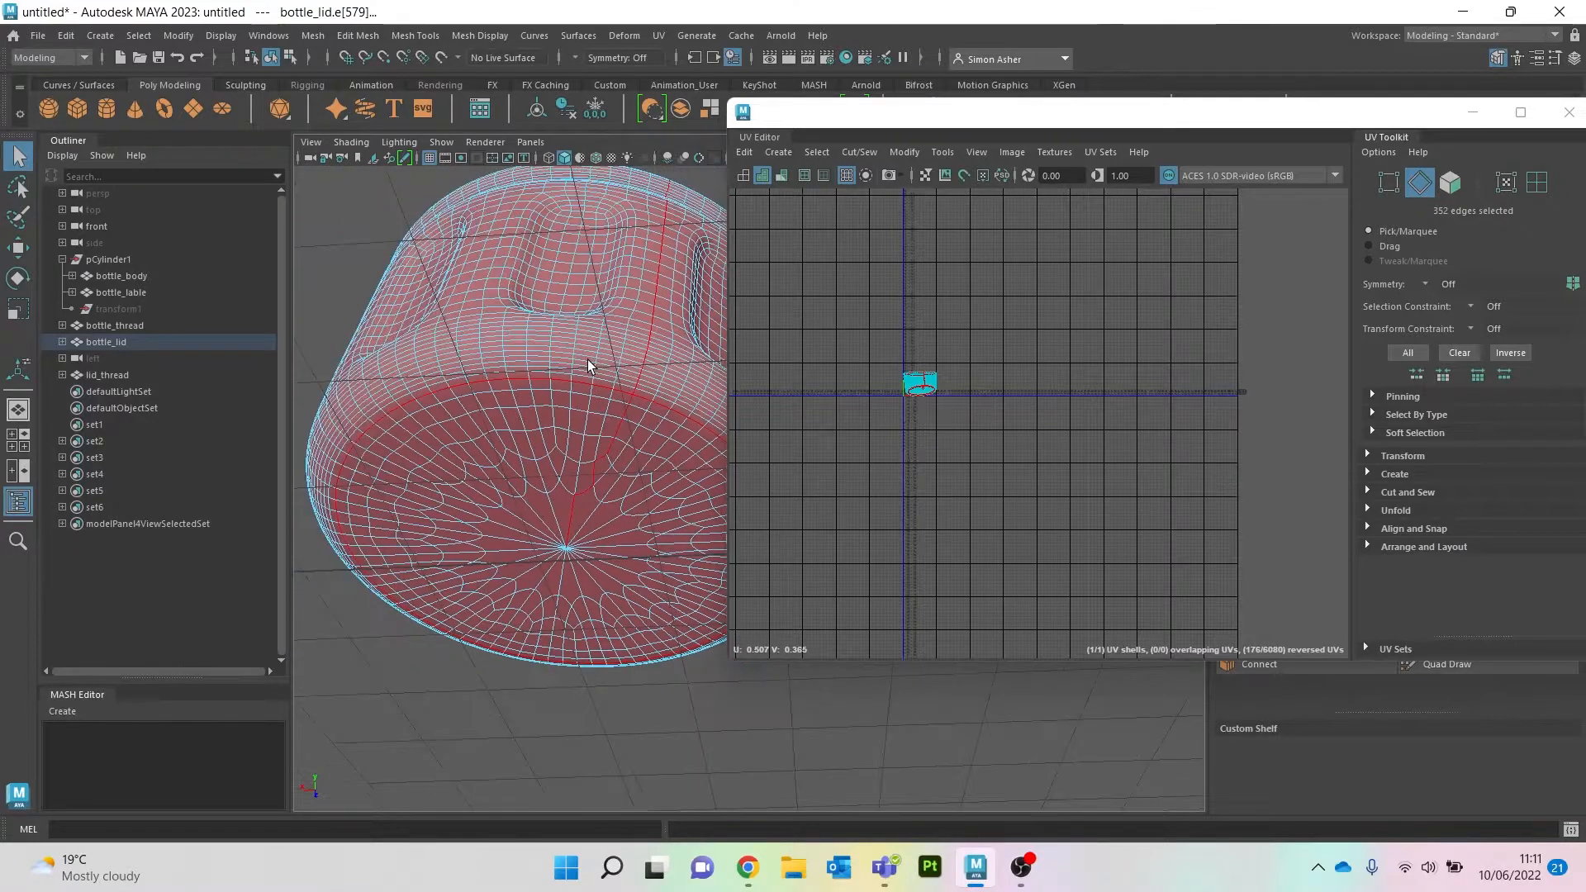
Step: Add the edge loop along the outer side of the lid's open rim to the seam selection
alt+drag(604, 311, 519, 518)
alt+middle_drag(576, 226, 634, 735)
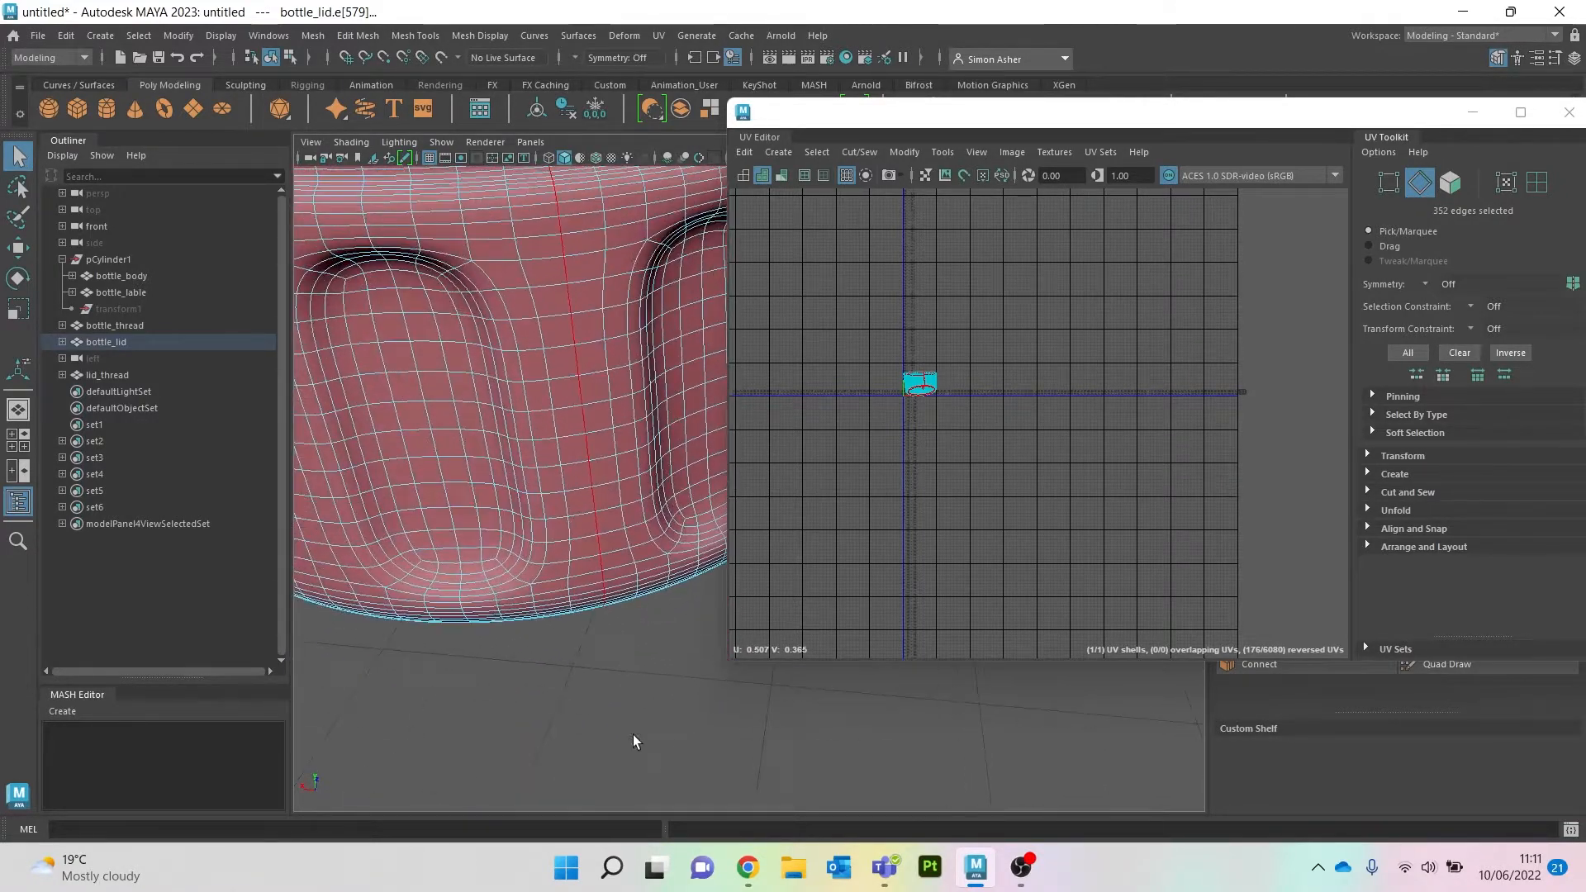
alt+middle_drag(547, 382, 574, 517)
alt+drag(573, 516, 574, 581)
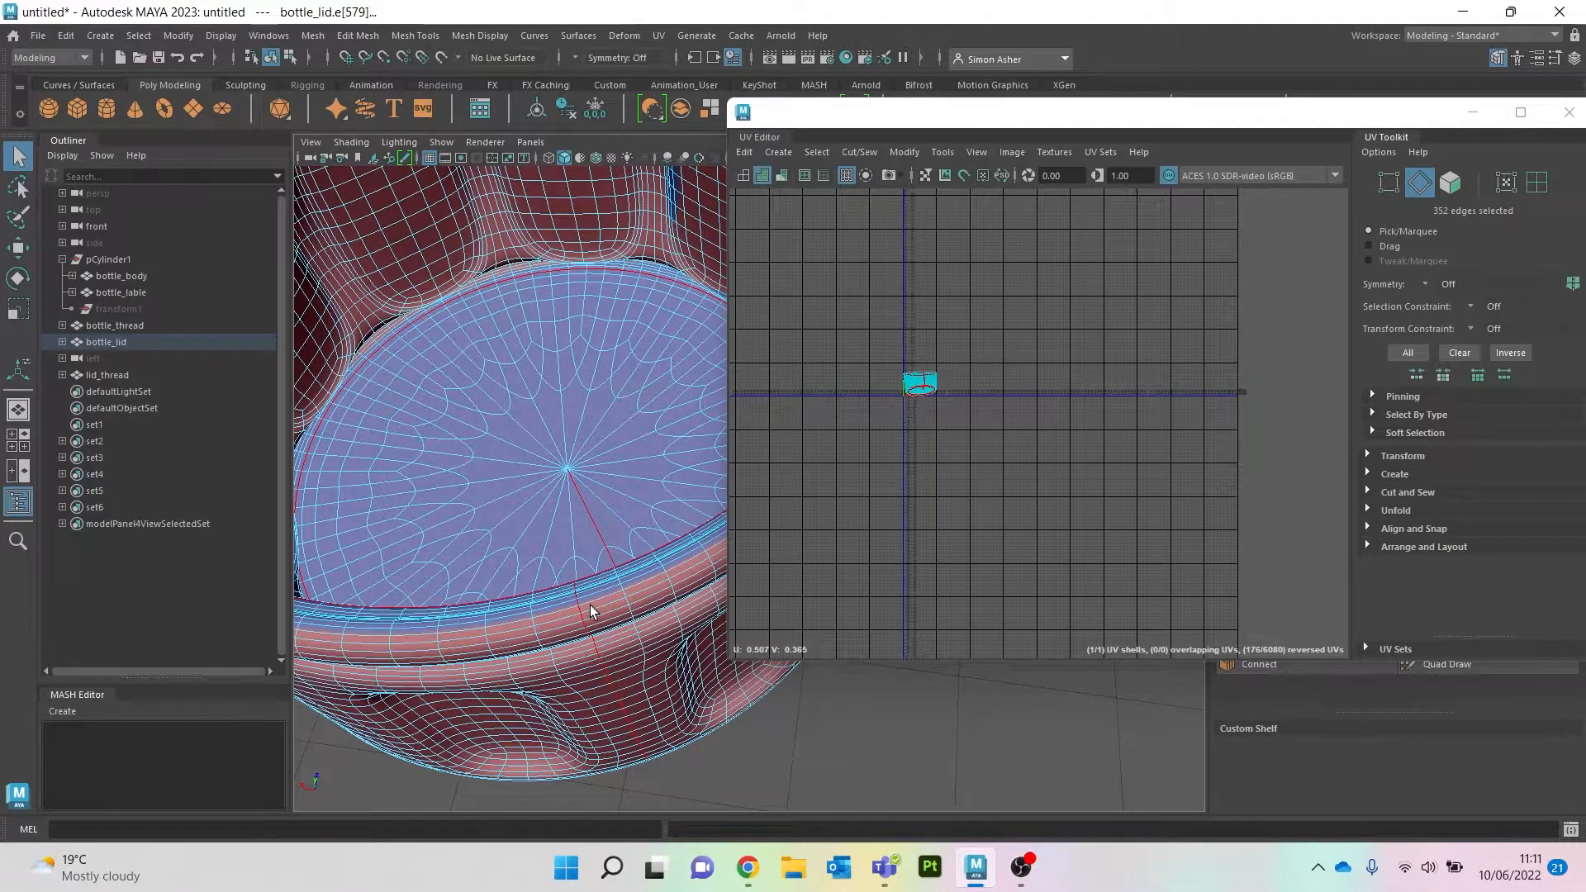
shift+double_click(588, 604)
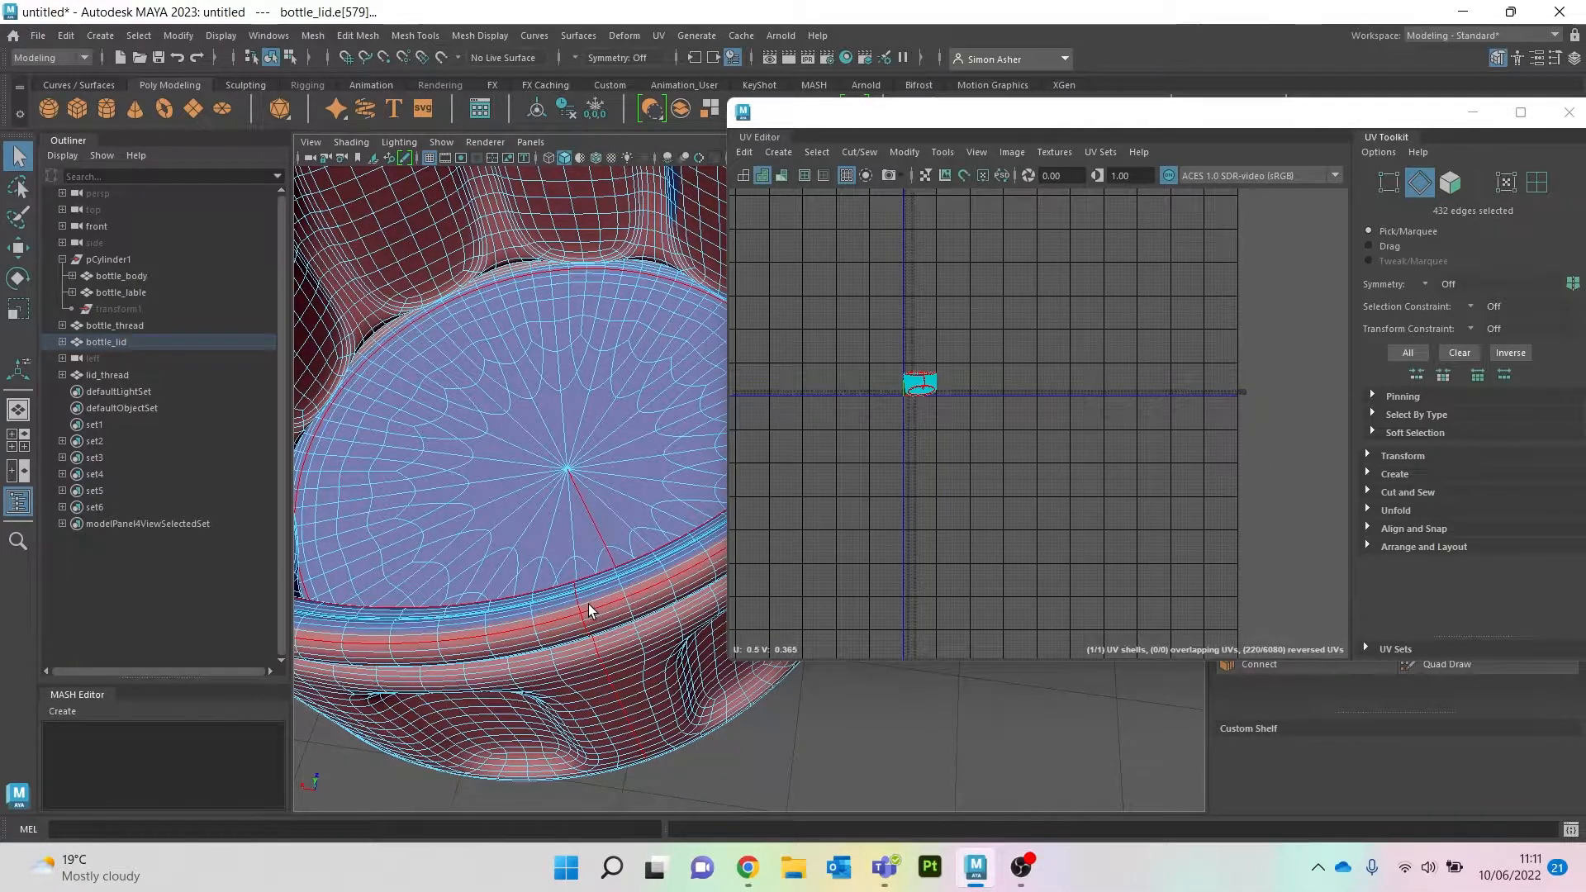
Step: Add two edge loops around the groove beneath the lid's outer rim to the seam selection
alt+drag(588, 603, 601, 537)
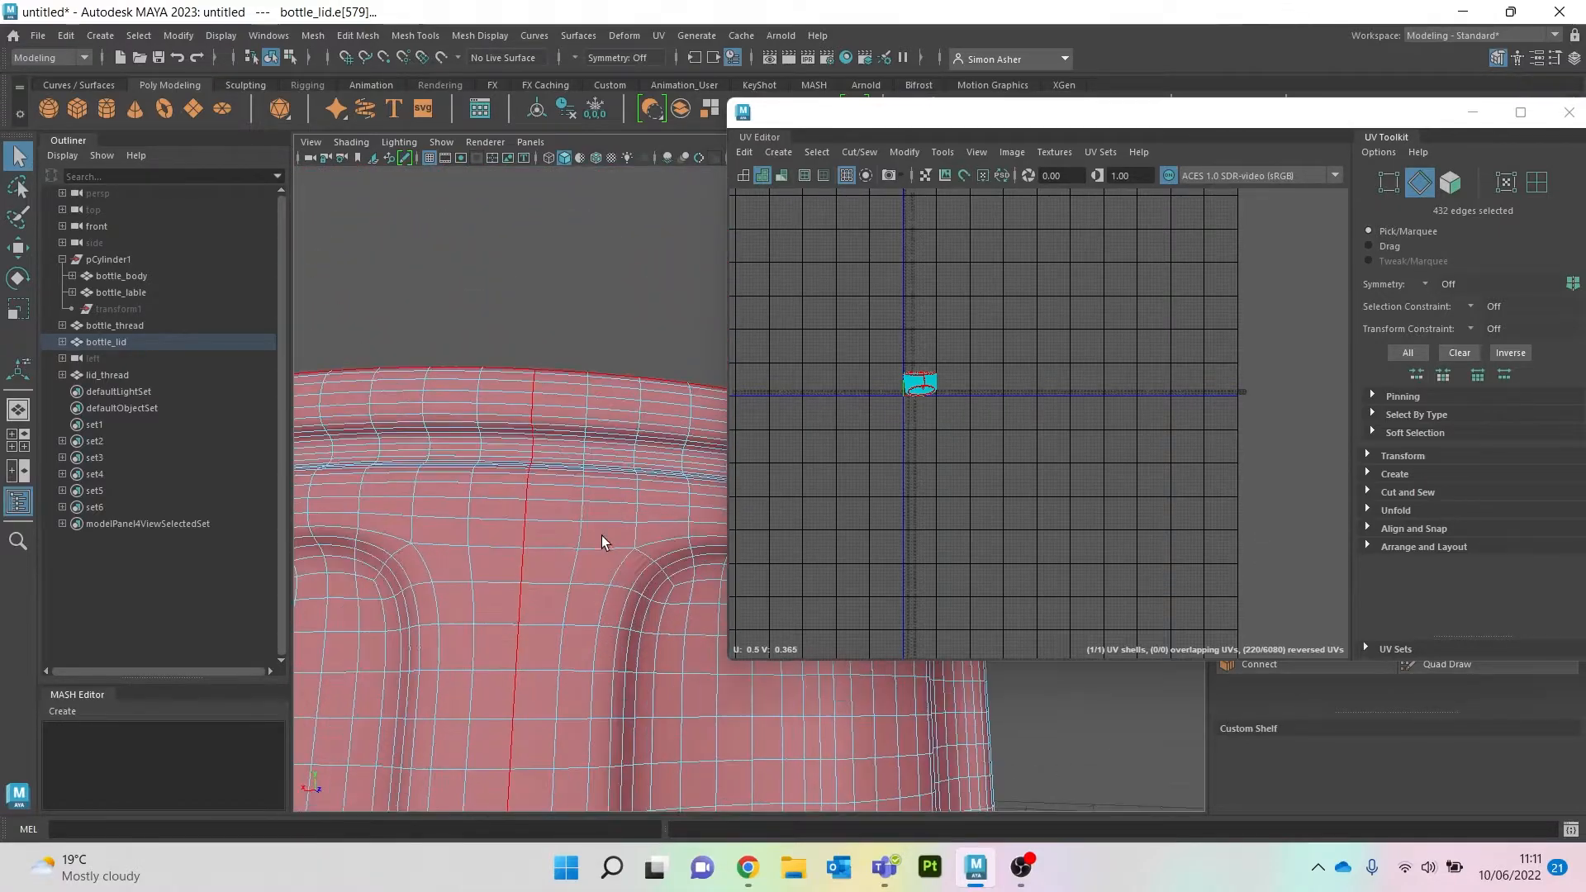
shift+double_click(562, 432)
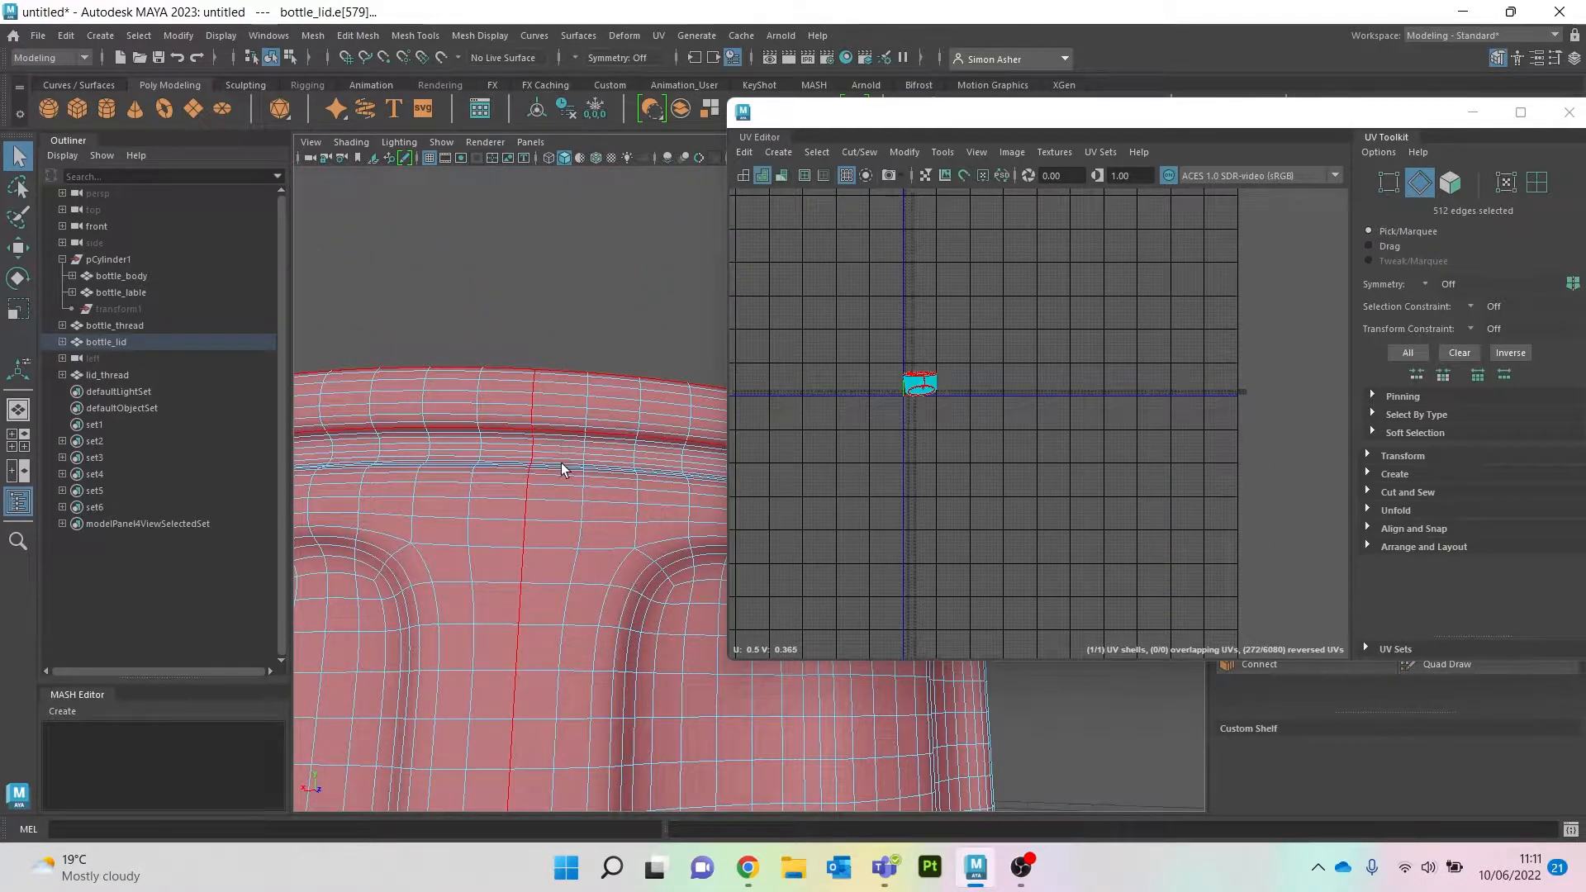
shift+double_click(560, 466)
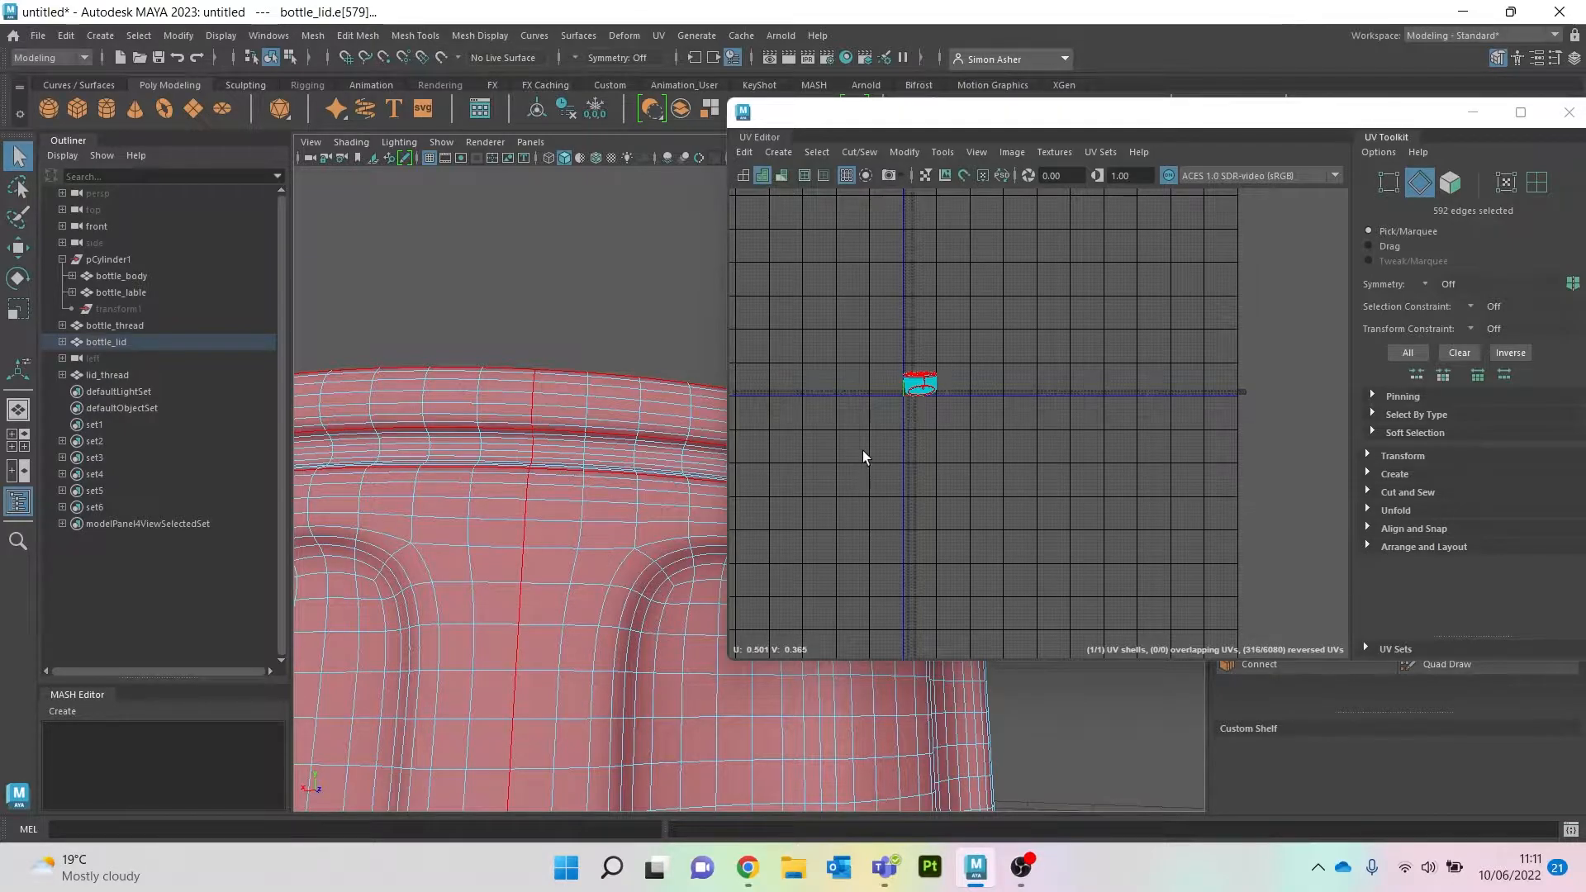
scroll(912, 404, up, 5)
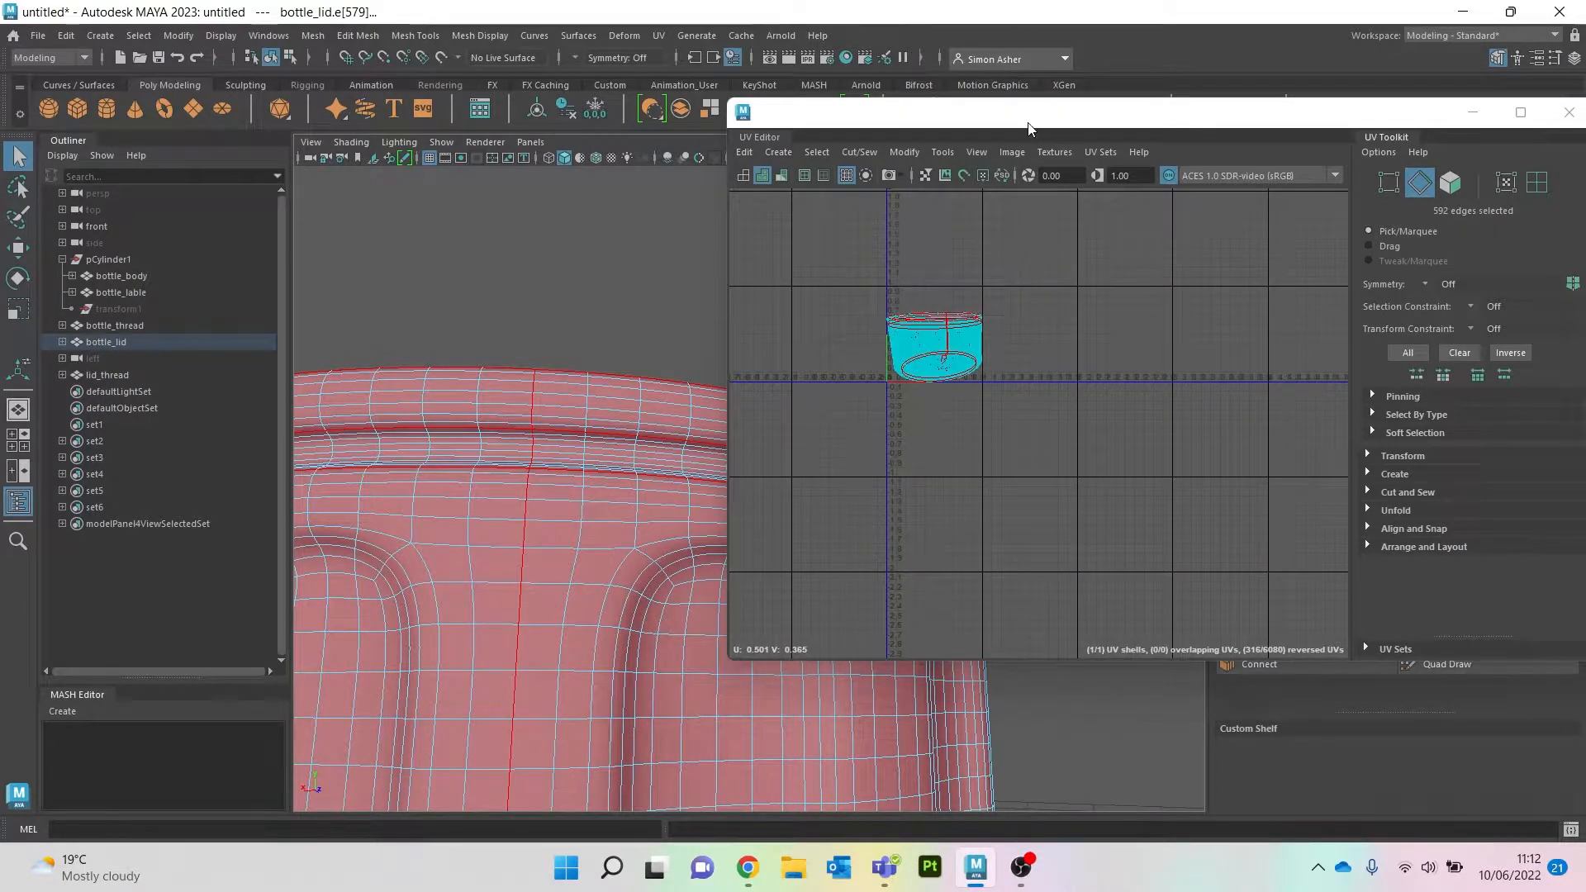
Step: Cut the lid's UVs along the selected seam edges, select all resulting shells and unfold them
double_click(1028, 124)
shift+right_drag(803, 261, 719, 257)
drag(850, 496, 239, 172)
shift+right_drag(822, 280, 658, 274)
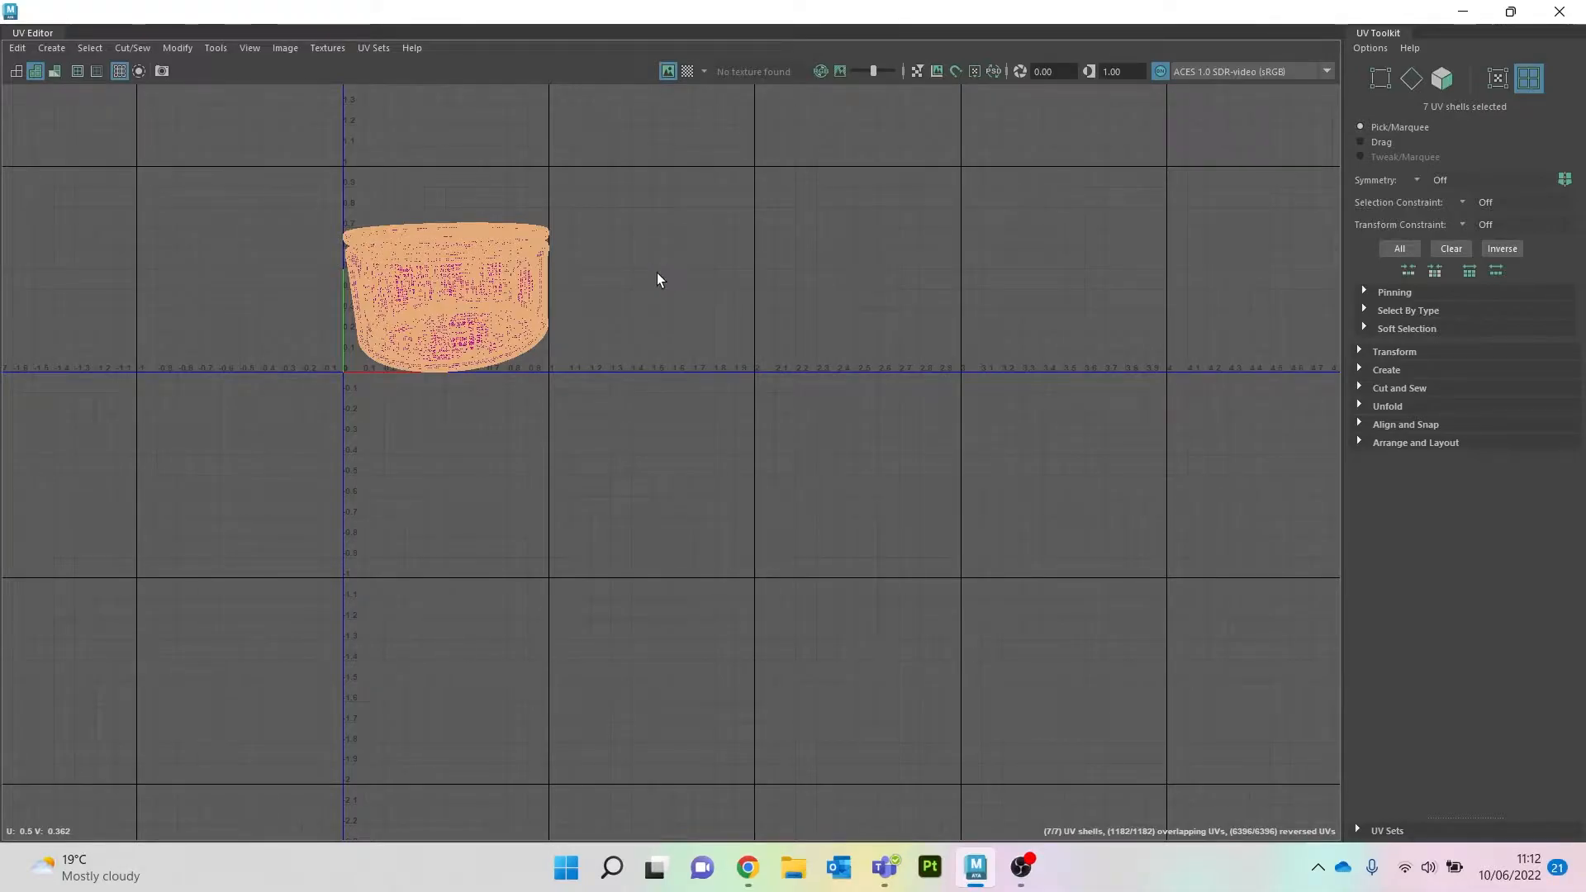
scroll(686, 289, down, 2)
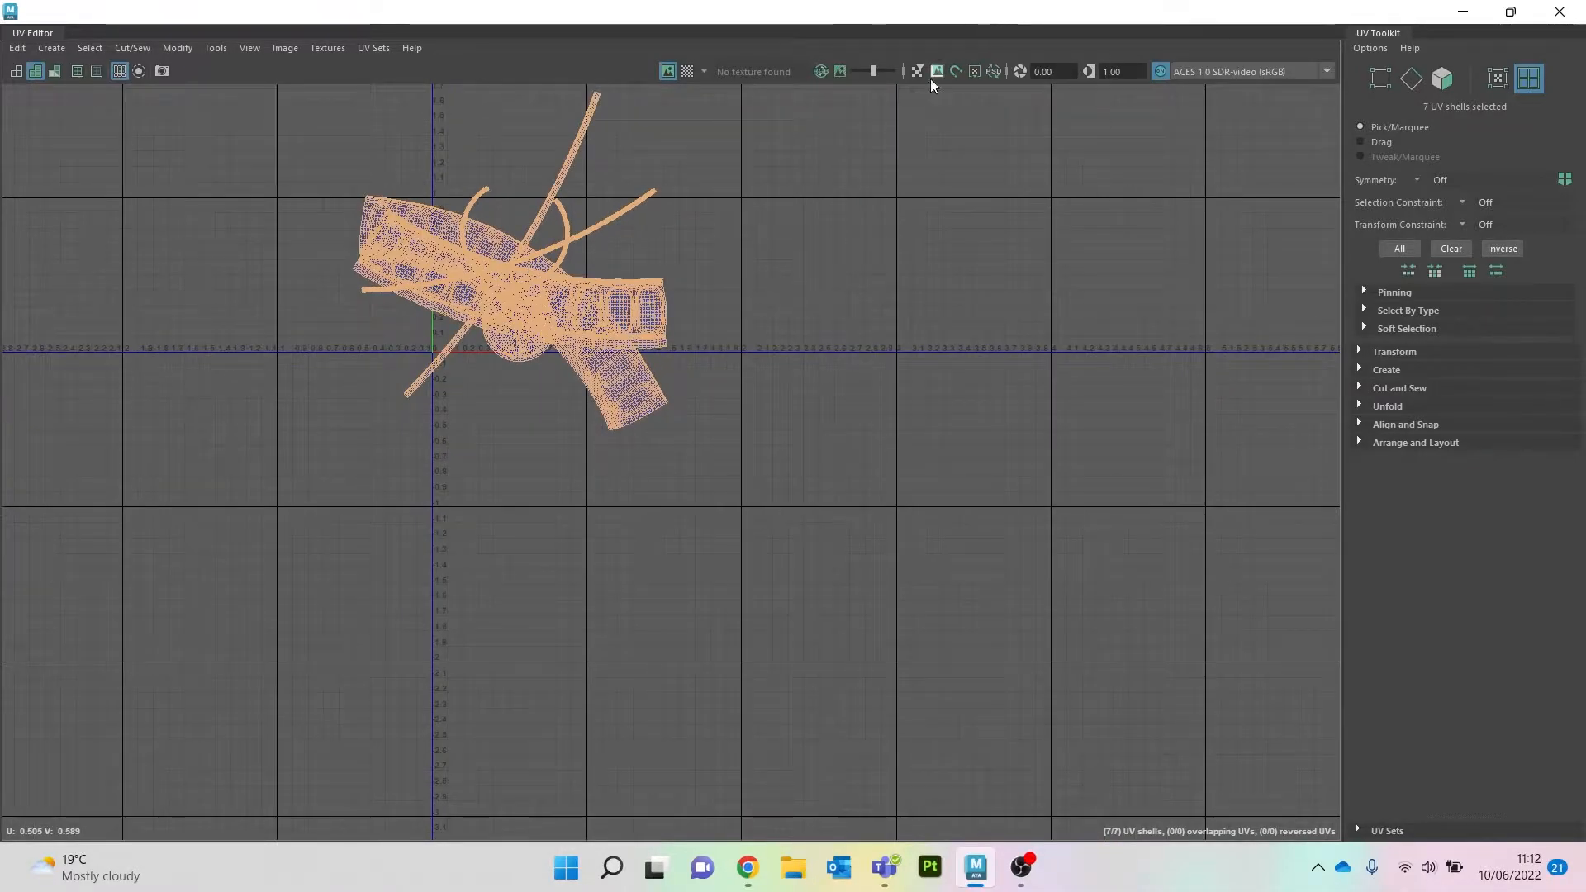
scroll(896, 284, up, 4)
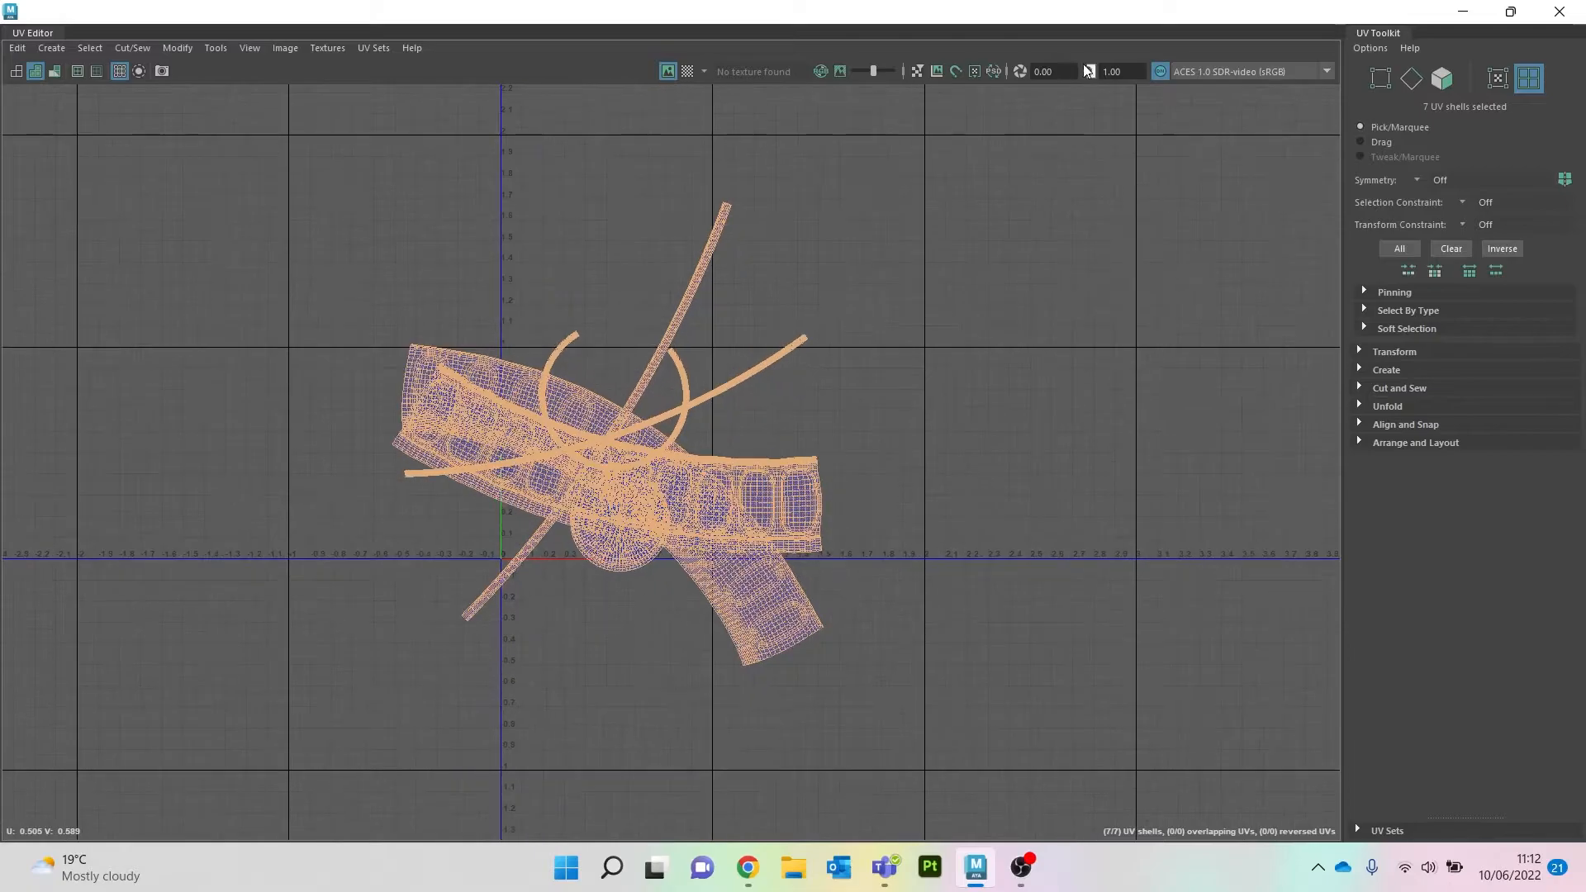
Step: Separate the lid's two curved wall shells from the overlapping UVs, moving one below and the other above the remaining shells
double_click(1017, 15)
scroll(633, 496, down, 5)
alt+drag(578, 414, 611, 380)
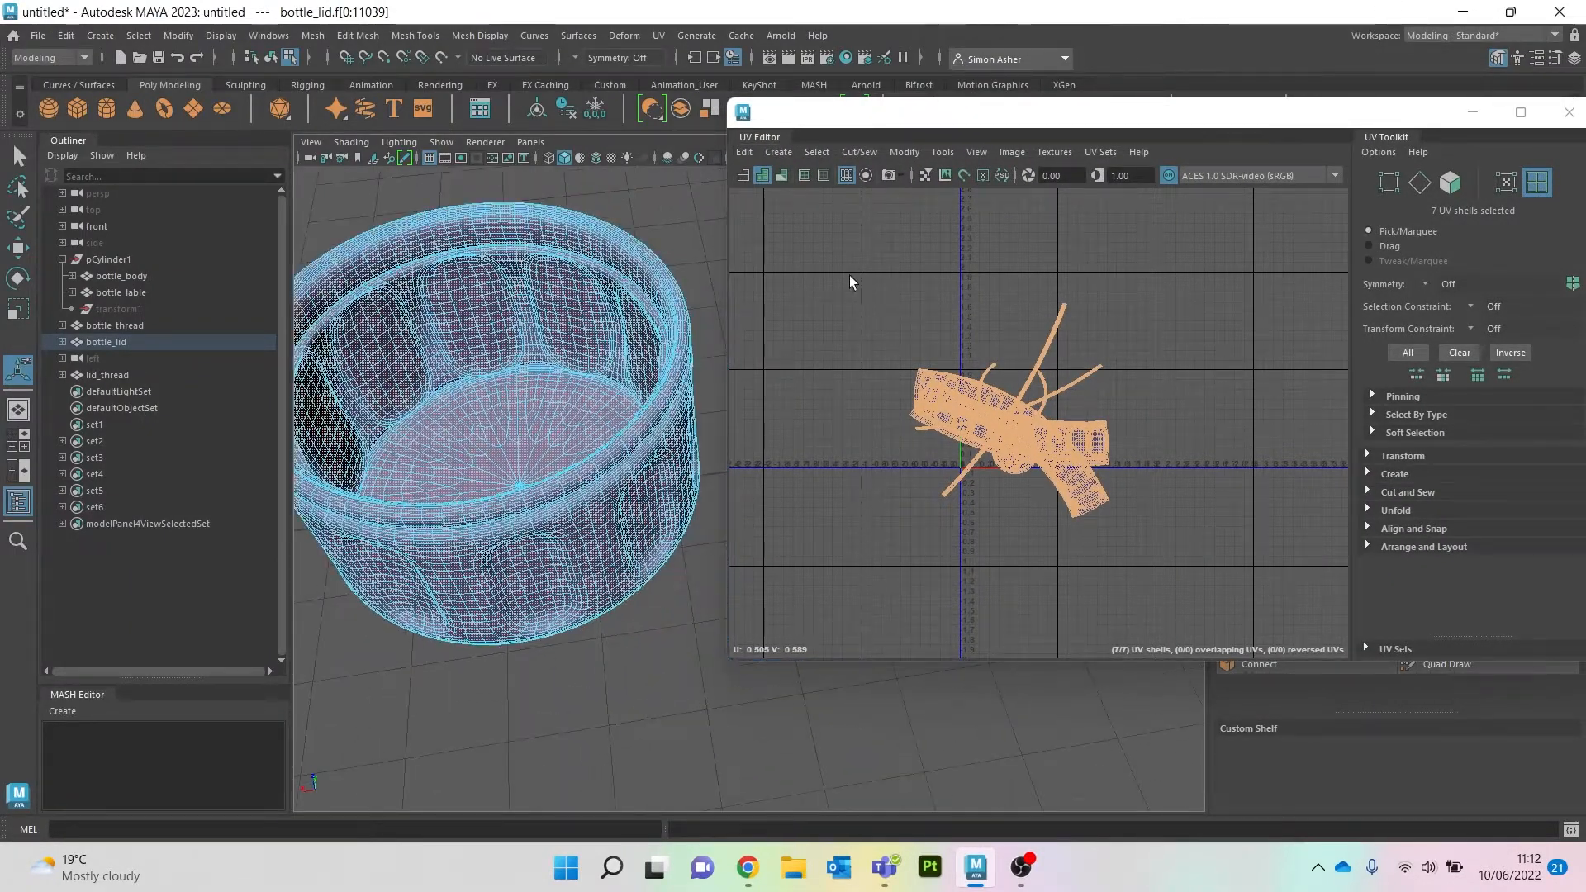
right_click(849, 275)
right_drag(844, 273, 769, 252)
click(1073, 451)
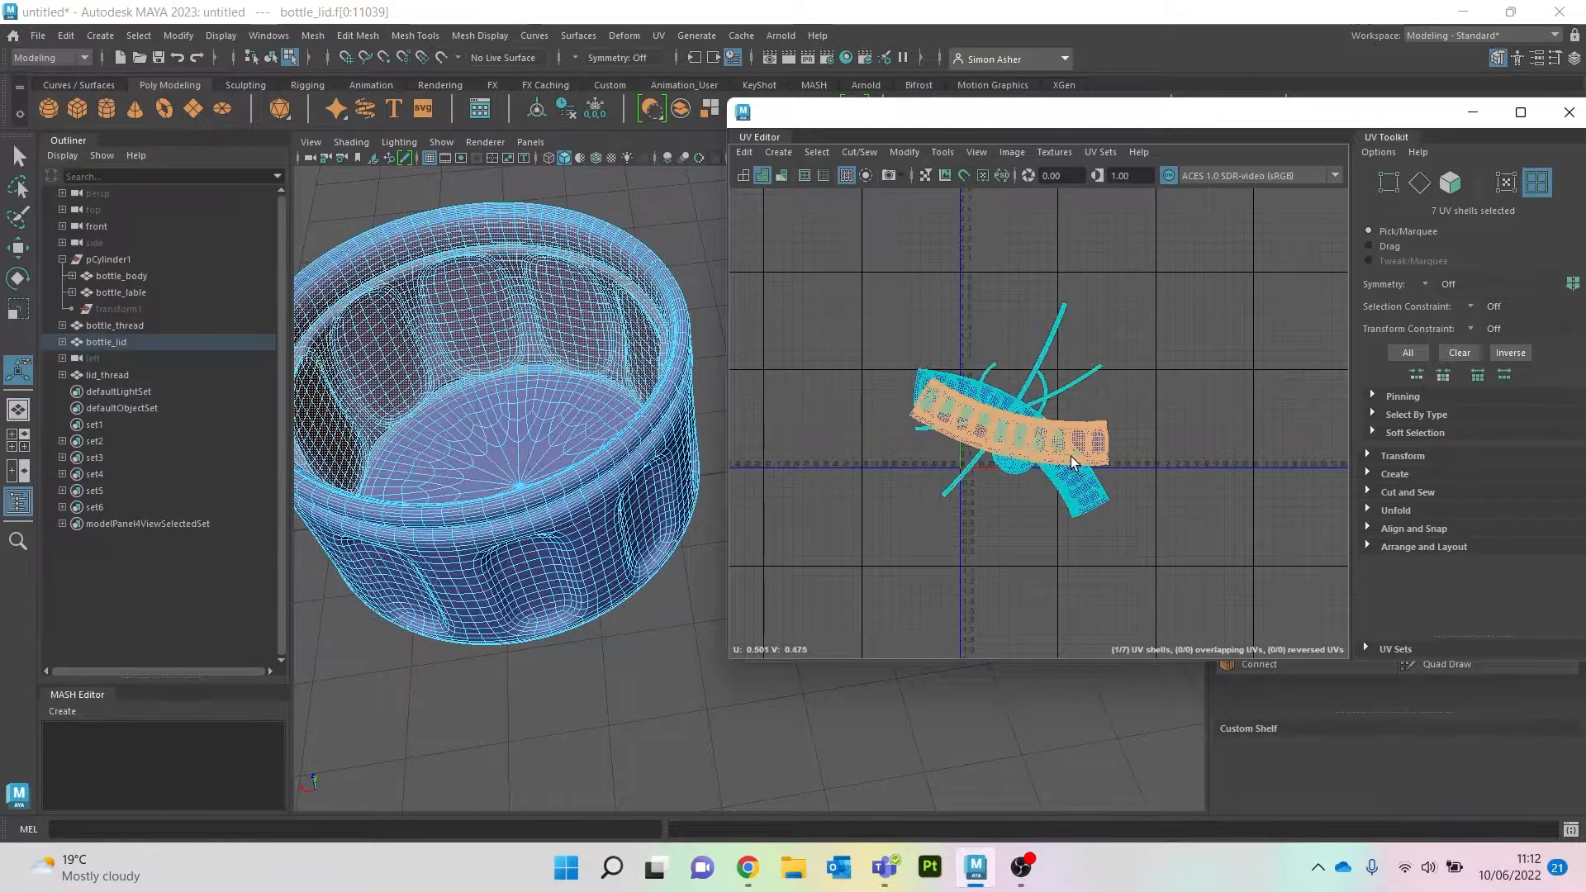
key(w)
drag(1008, 369, 1001, 499)
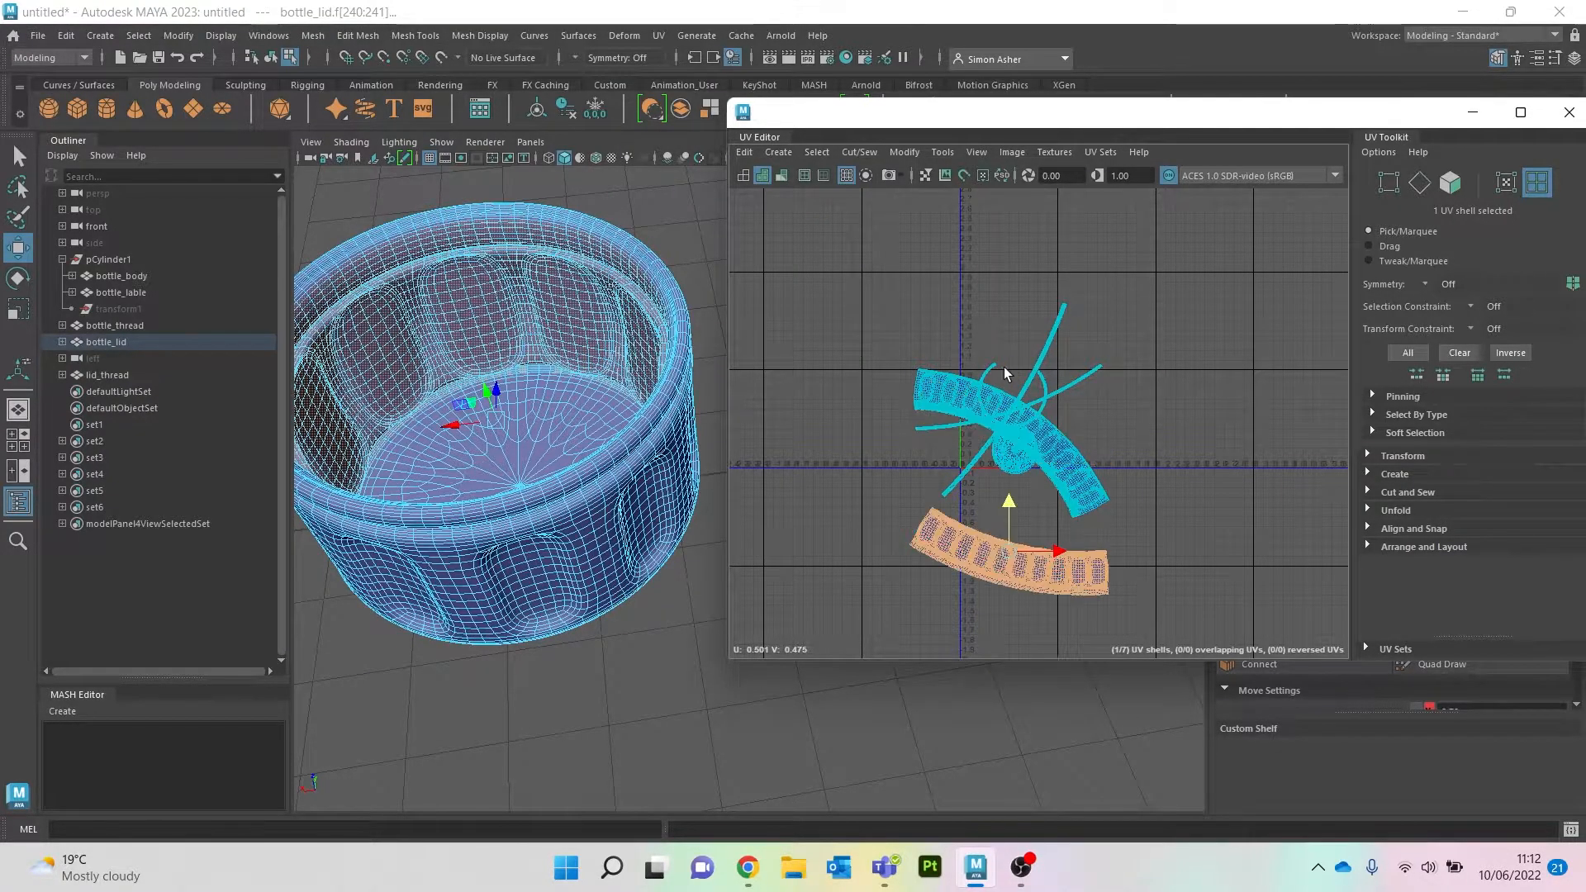
click(1085, 492)
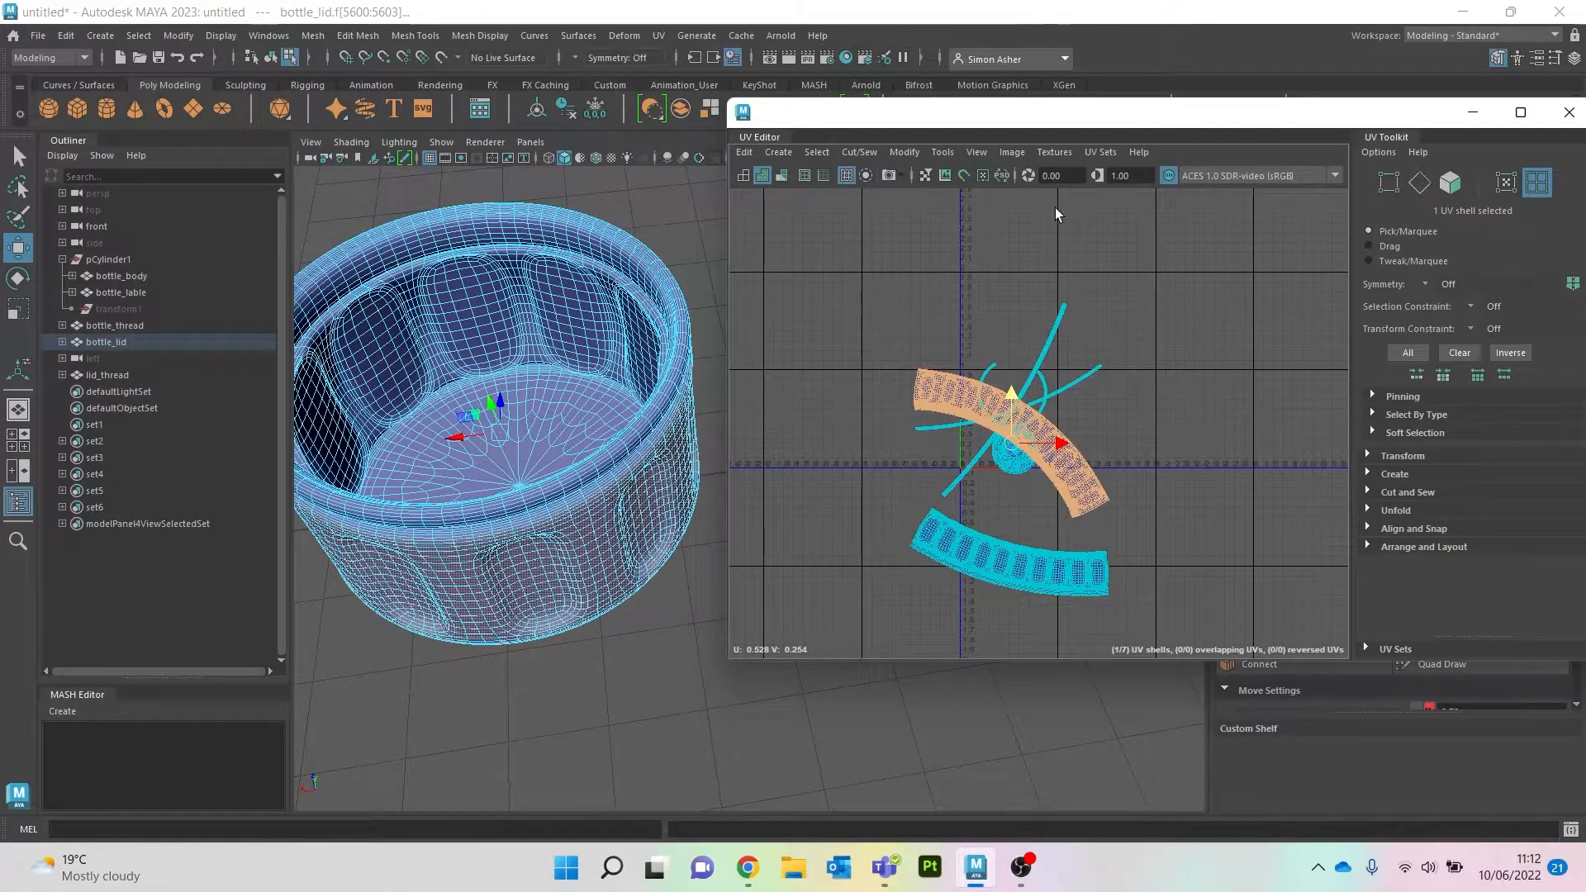
drag(1011, 399, 1054, 206)
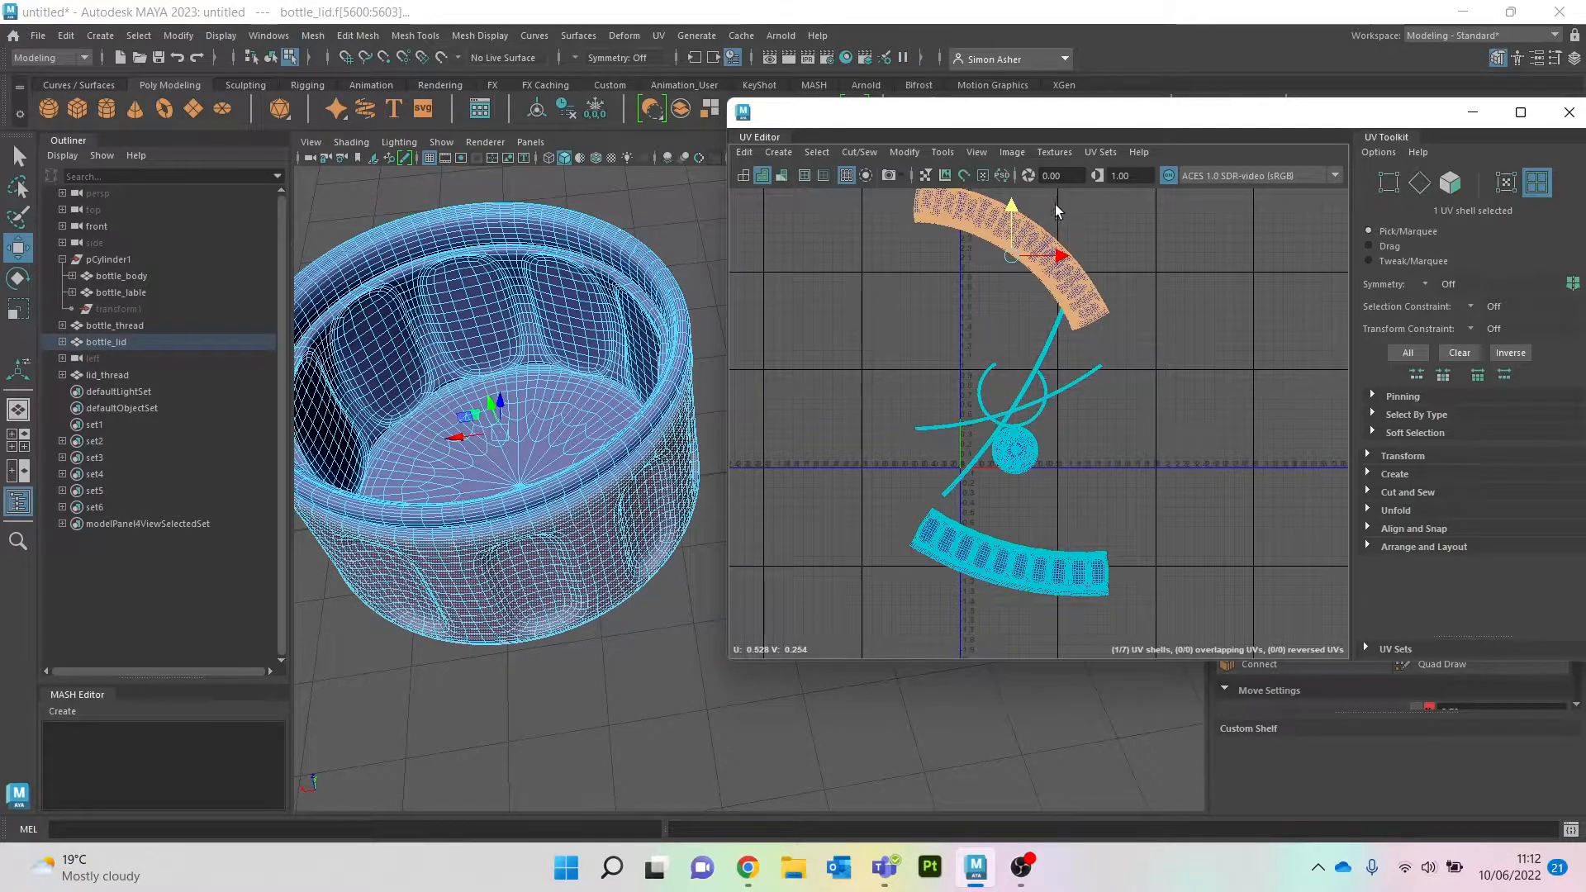
Step: Move the two overlapping circular lid shells apart, placing both to the right of the 0–1 UV tile
click(1033, 457)
drag(1017, 451, 1127, 505)
click(1015, 450)
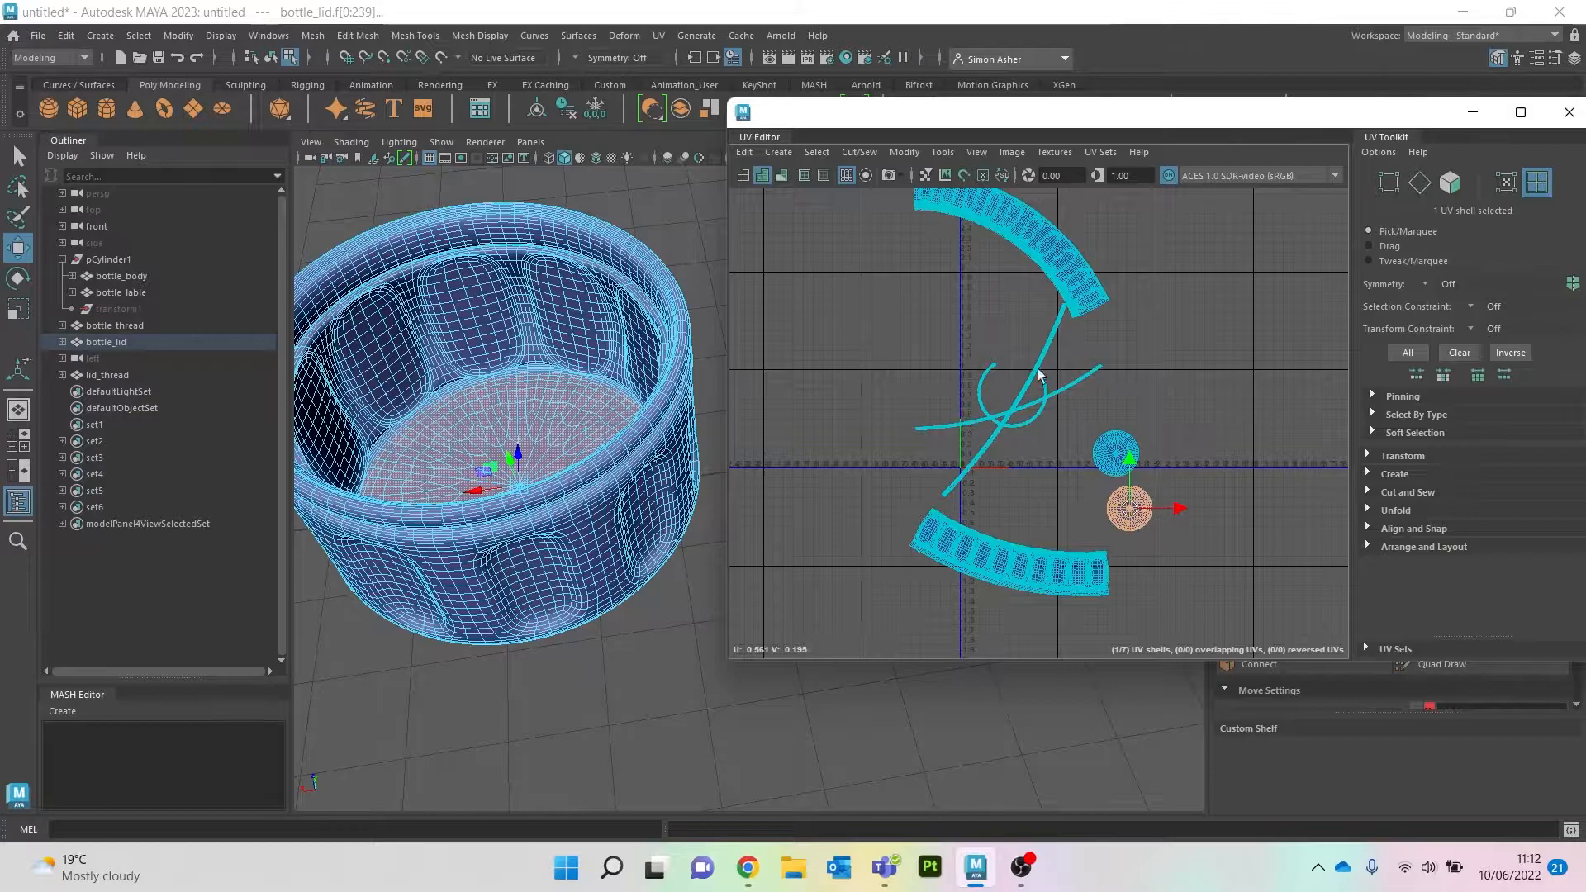
Step: Rotate the lid's steep, narrow strip shell to nearly horizontal and move it to the upper left of the 0–1 tile
click(1055, 343)
click(1050, 346)
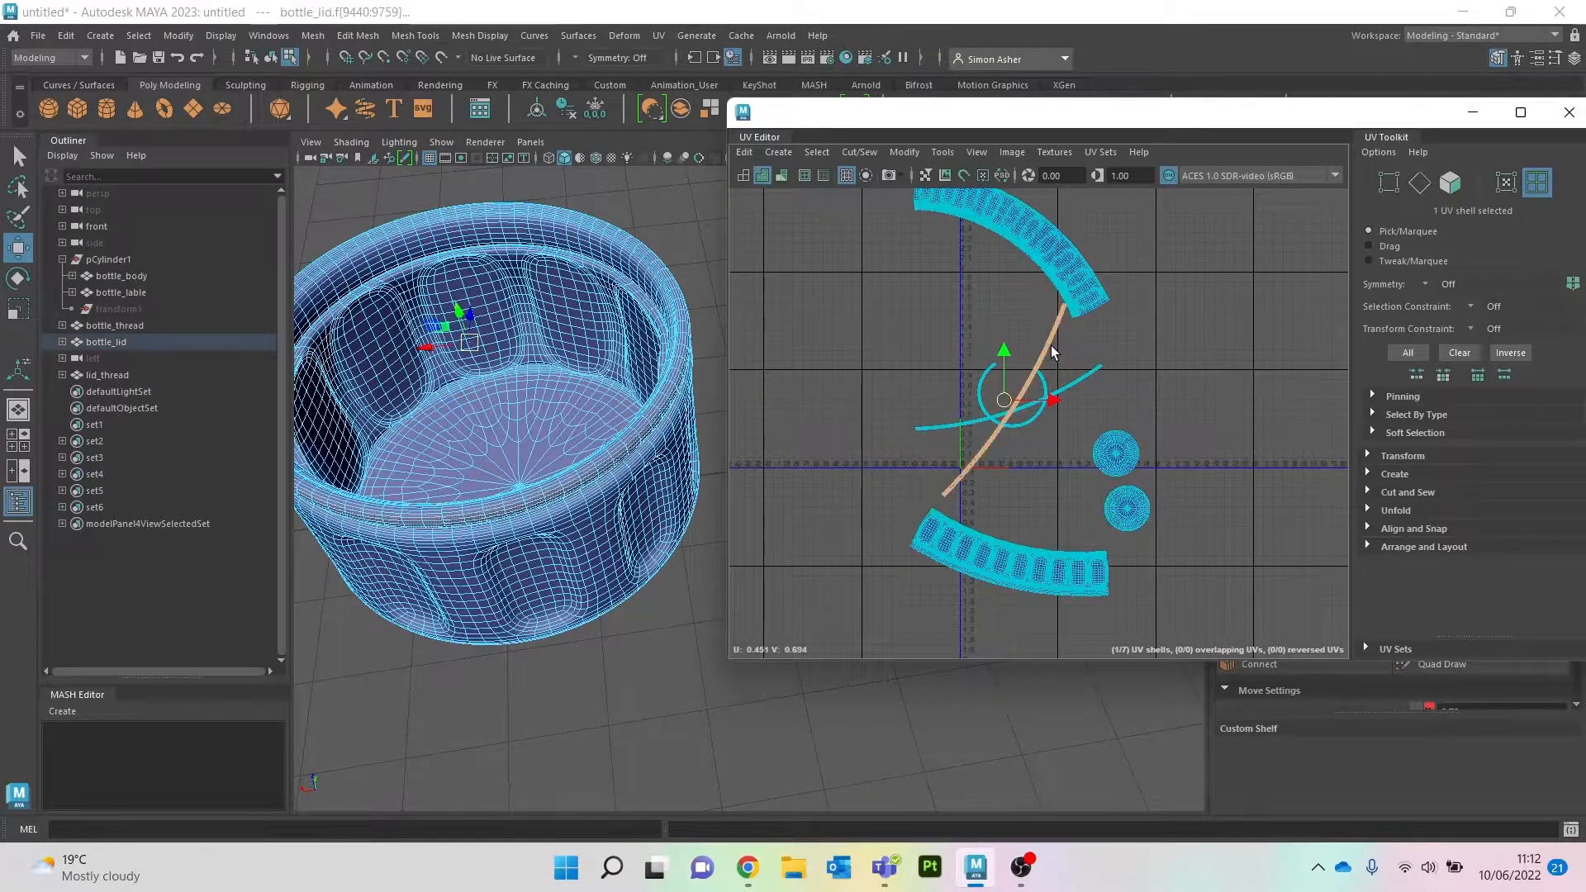
key(e)
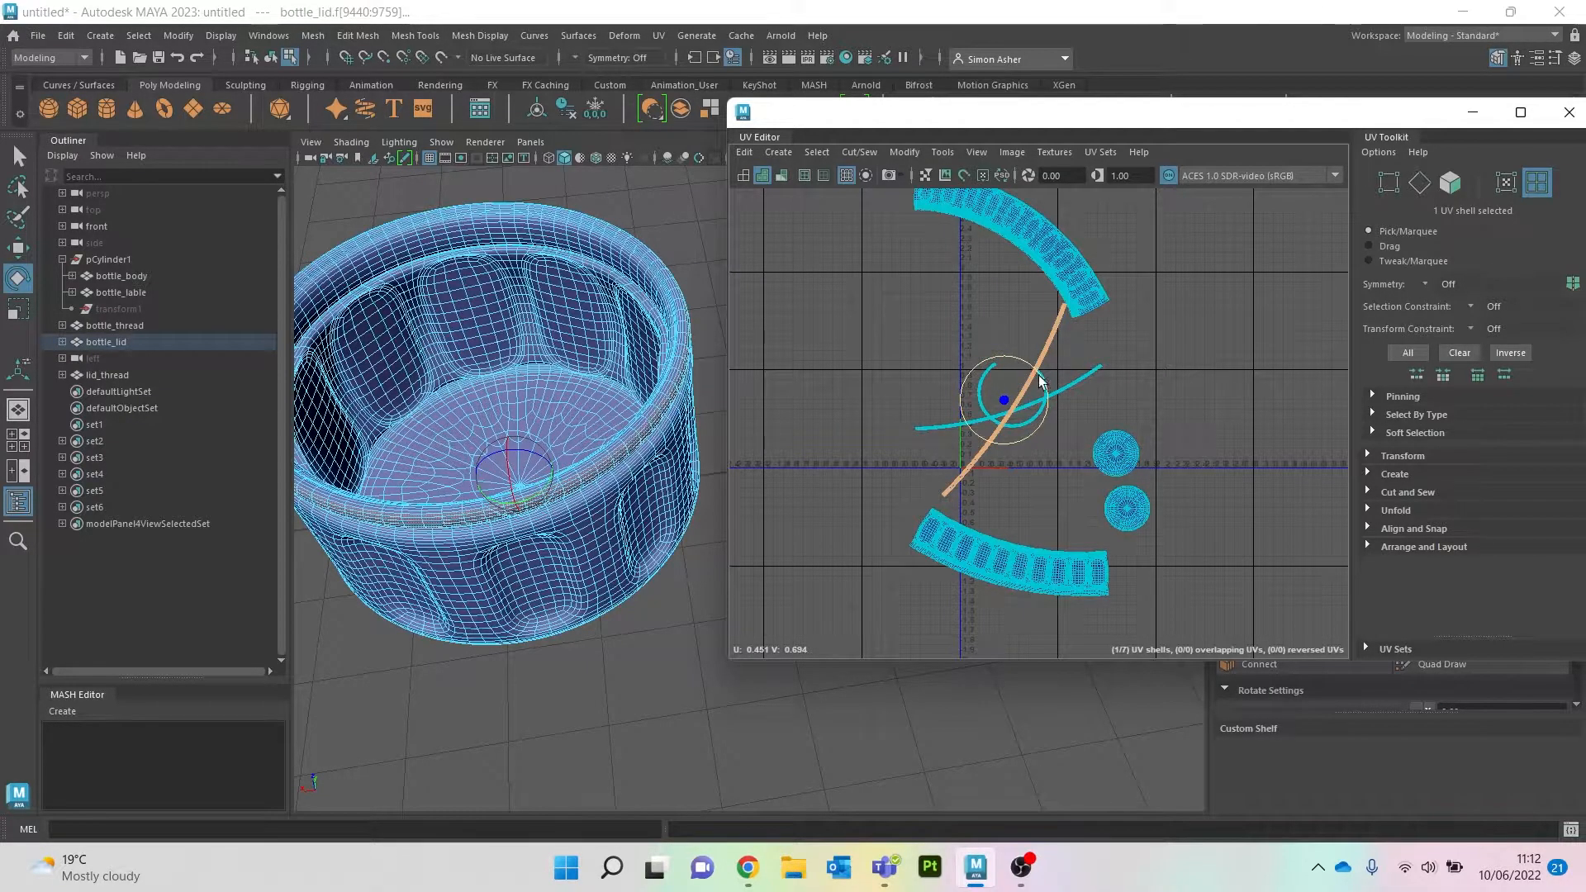
mouse_move(1053, 399)
mouse_down()
mouse_move(1062, 434)
mouse_move(1049, 382)
mouse_move(1058, 411)
mouse_up()
key(w)
middle_drag(971, 368, 881, 292)
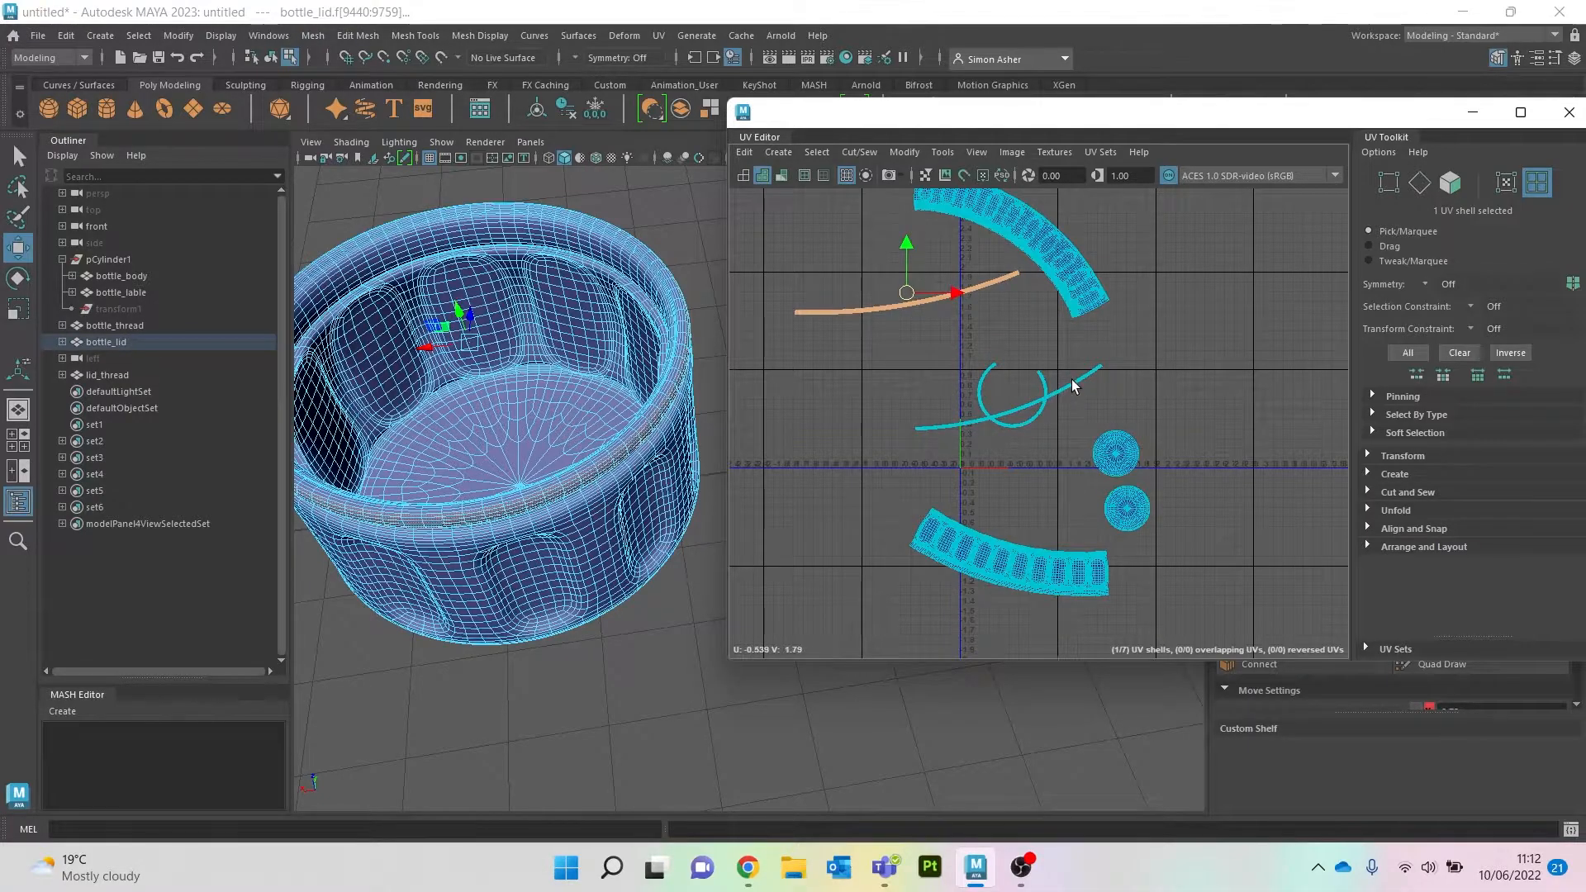
Step: Move the second long, narrow strip shell beneath the first one, clear of the ring-shaped shell, and clear the selection
click(1072, 379)
drag(1009, 397, 903, 333)
click(927, 439)
scroll(662, 450, down, 1)
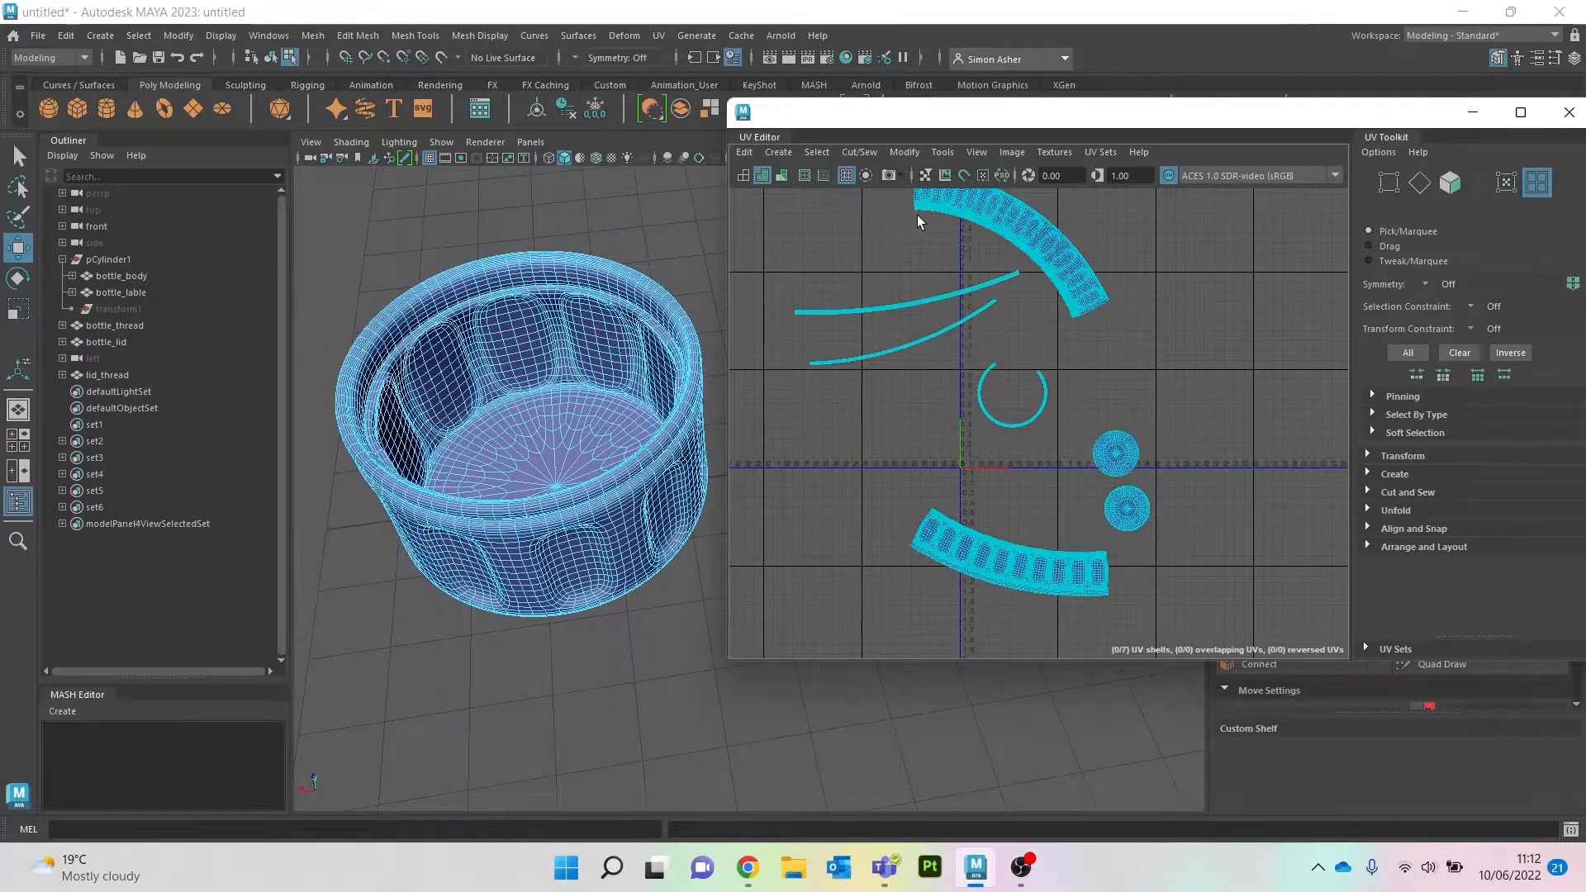
Step: Display the checker map on the lid, inspect its pattern, and bring the whole bottle back into view
double_click(1082, 112)
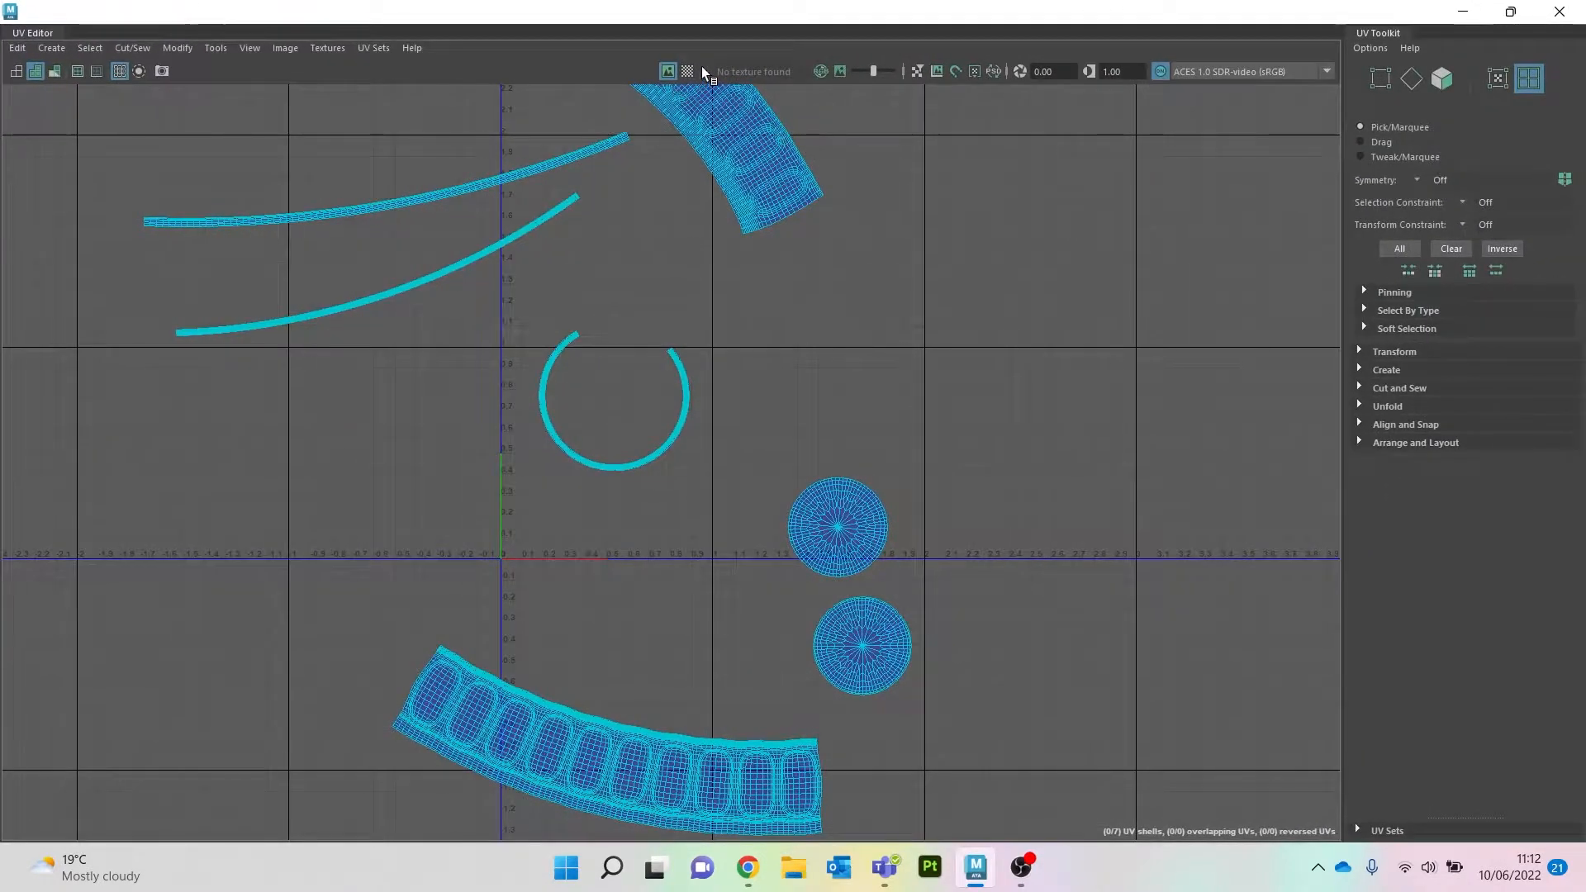
click(687, 71)
double_click(727, 11)
alt+drag(669, 332, 612, 383)
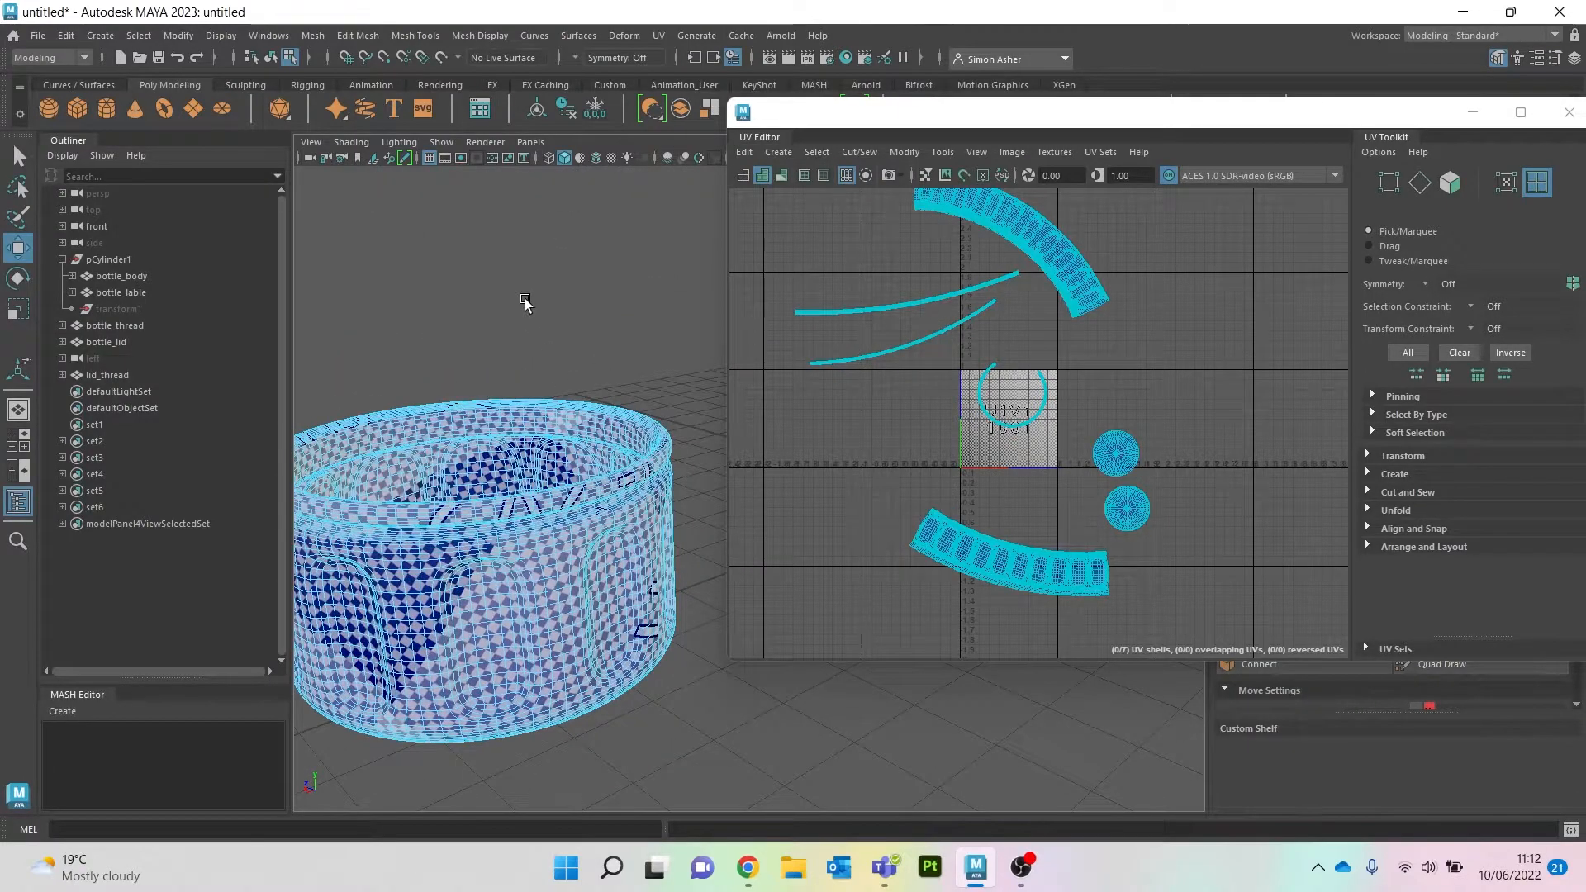
scroll(533, 331, down, 5)
alt+drag(526, 404, 690, 397)
scroll(530, 385, down, 4)
alt+middle_drag(529, 385, 454, 508)
mouse_move(382, 370)
right_down()
mouse_move(400, 358)
mouse_move(464, 439)
mouse_move(385, 370)
right_up()
scroll(806, 399, down, 3)
Step: Select all of the lid's UV shells and move them together to the right, off the 0–1 tile
right_drag(791, 227, 747, 211)
drag(742, 249, 1148, 636)
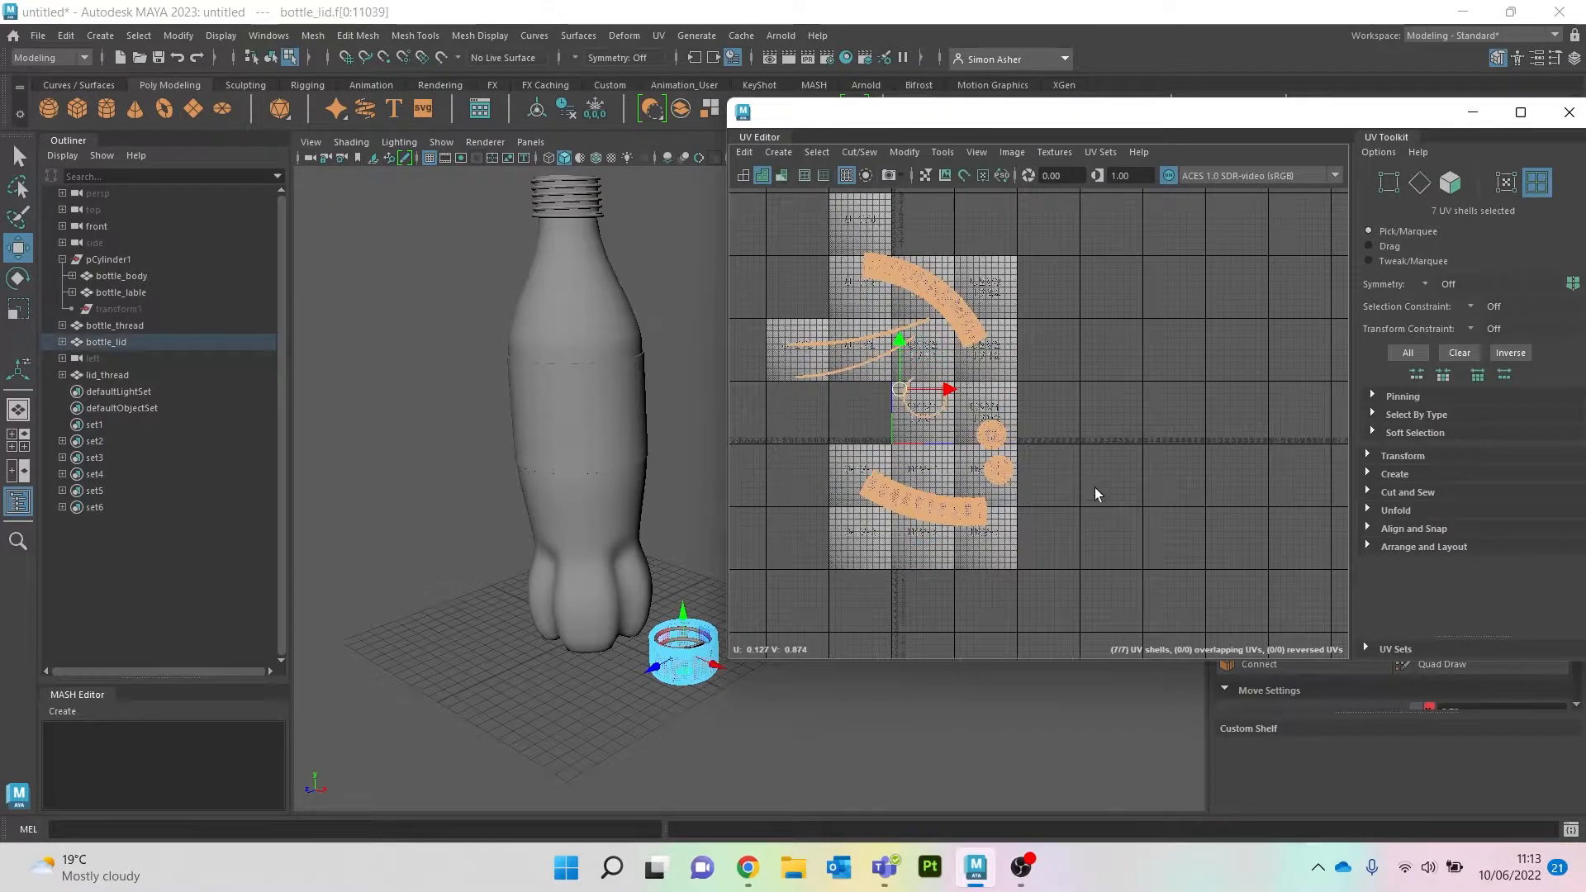
drag(1074, 446, 1095, 456)
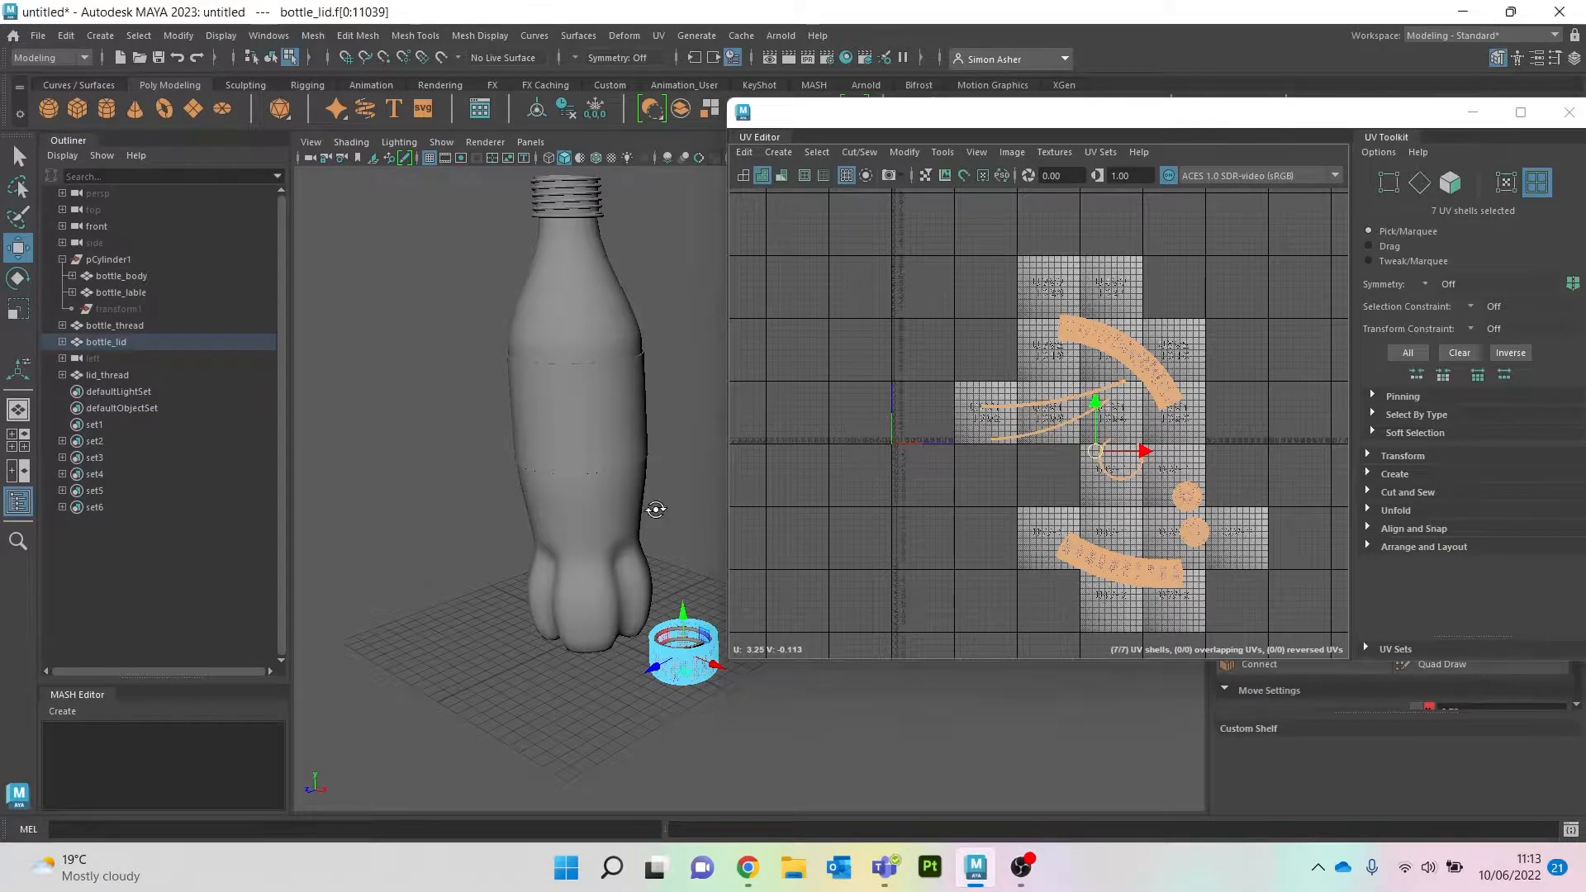
Step: Select the bottle body, label, bottle thread, lid and lid thread as whole objects to show their UVs together
scroll(654, 496, down, 4)
drag(560, 285, 725, 629)
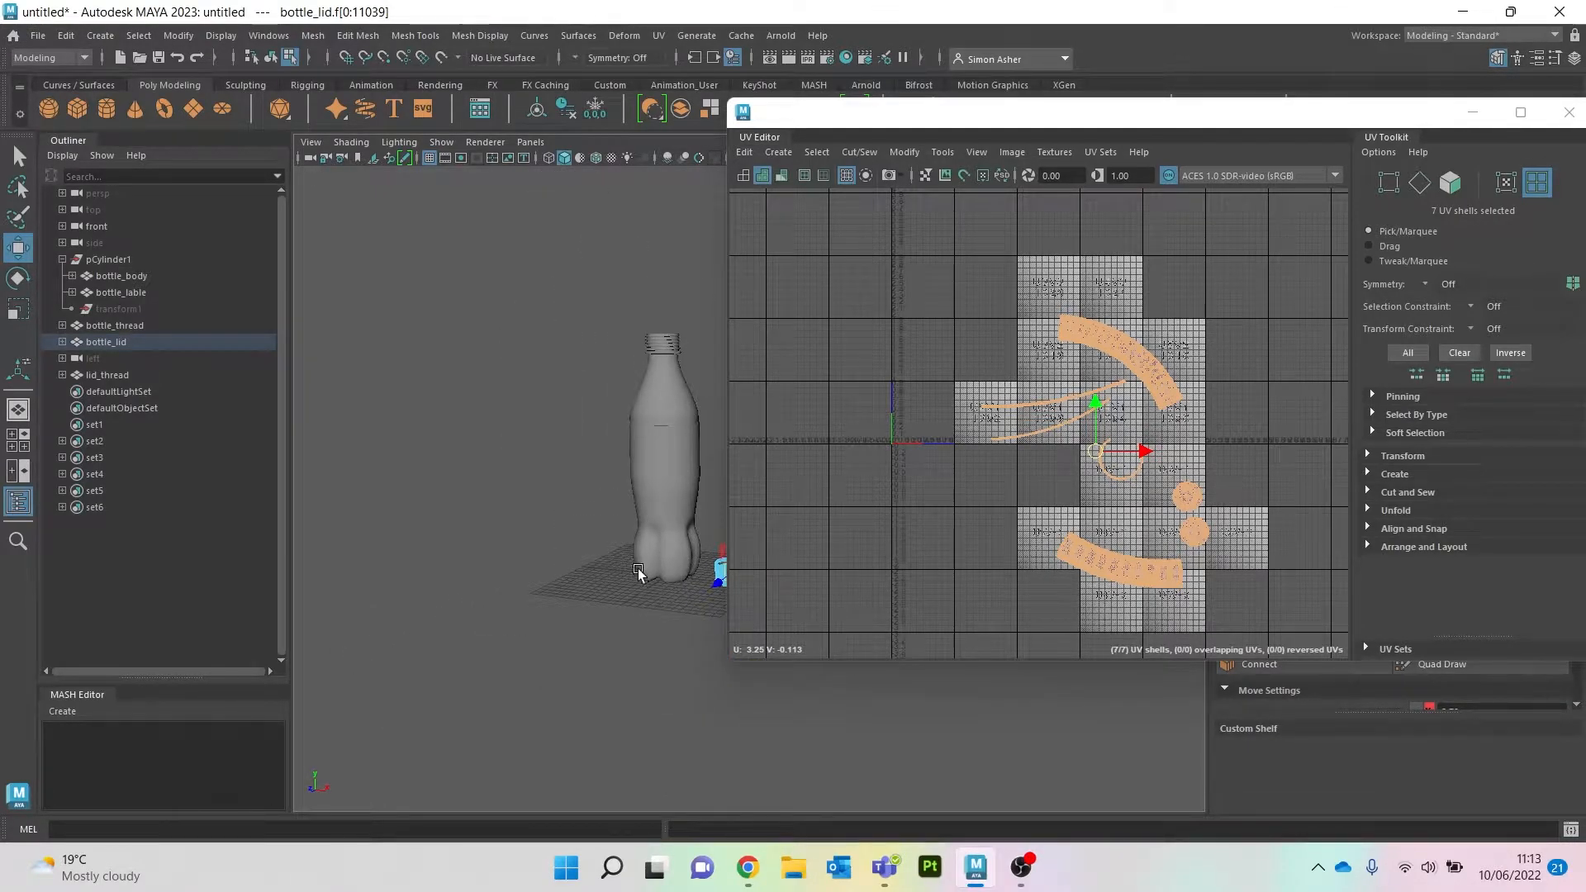
right_drag(499, 370, 562, 348)
drag(496, 312, 716, 698)
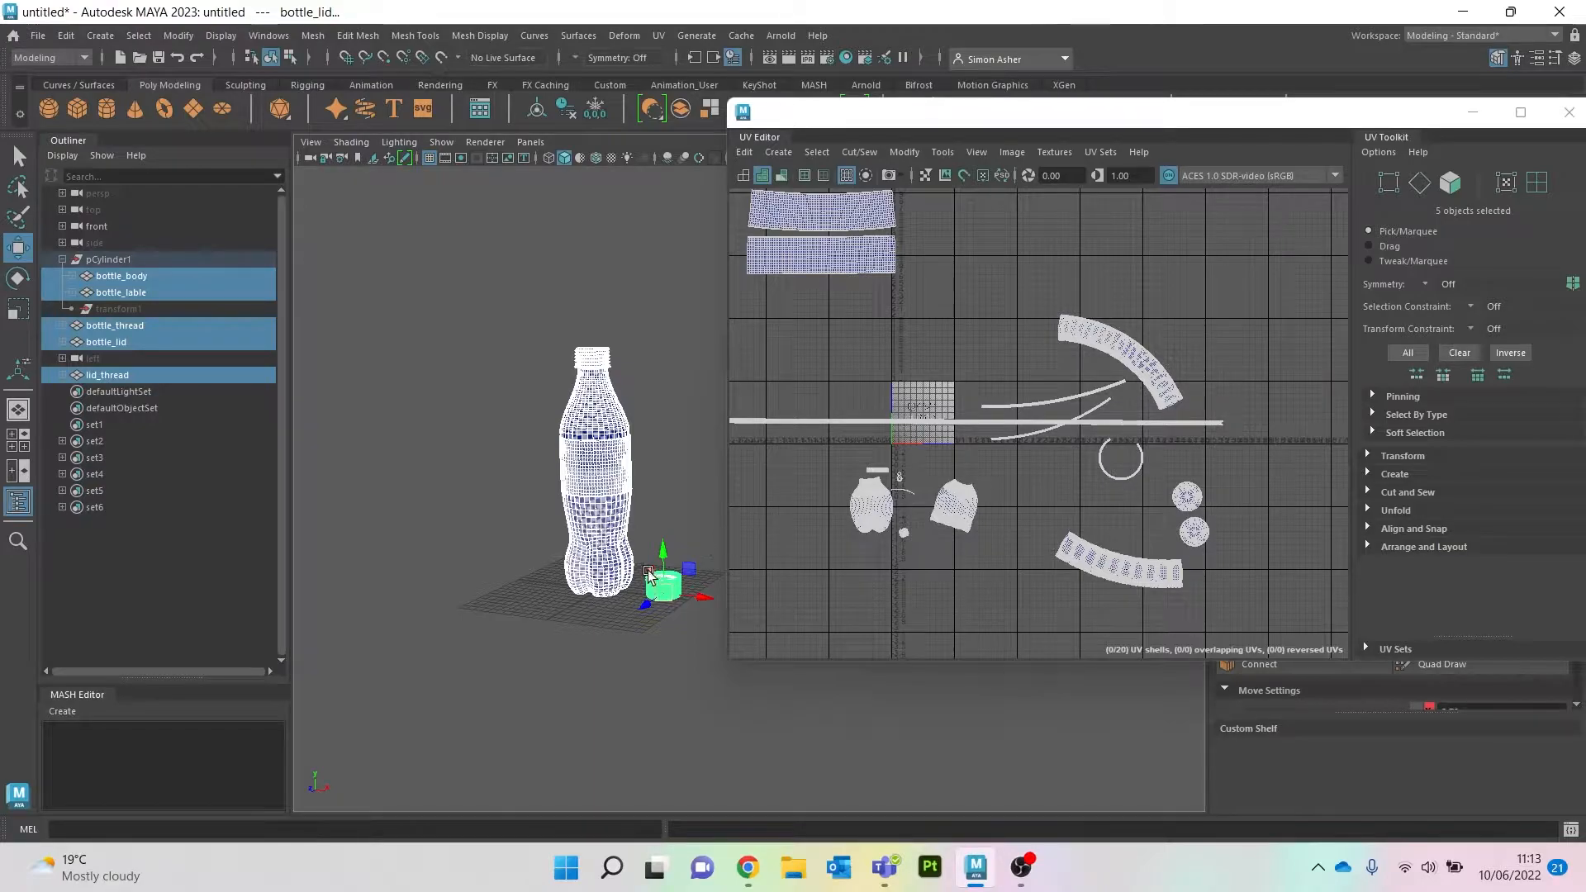
Step: Compare the checker size on the bottle body, label and lid to judge their relative texel density
scroll(646, 566, up, 3)
scroll(608, 537, up, 4)
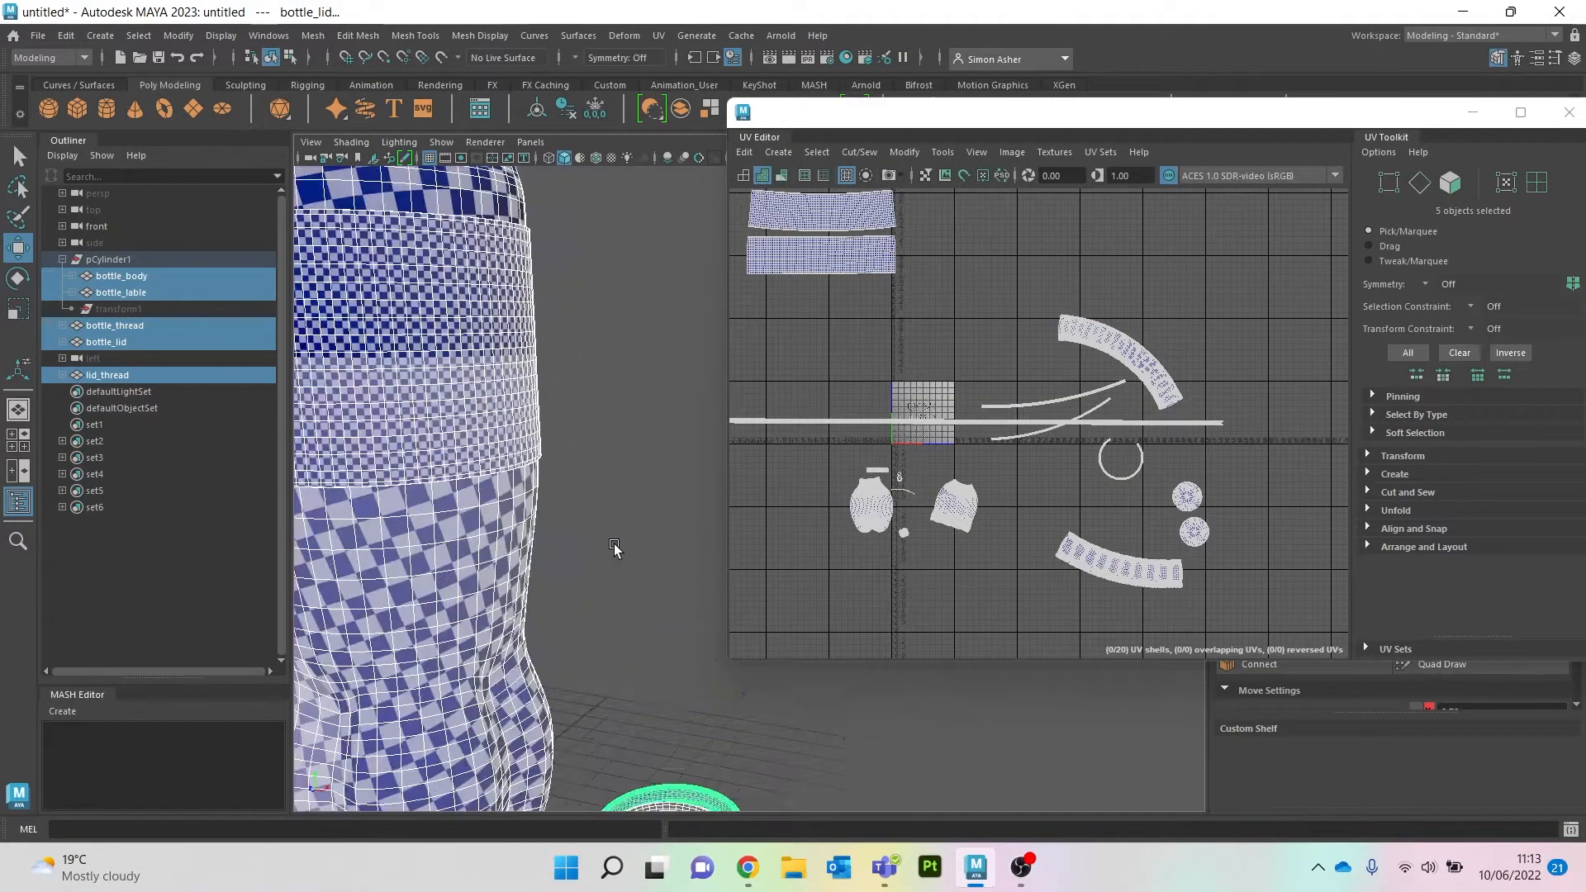
alt+middle_drag(598, 553, 598, 382)
scroll(578, 563, up, 3)
scroll(578, 563, up, 2)
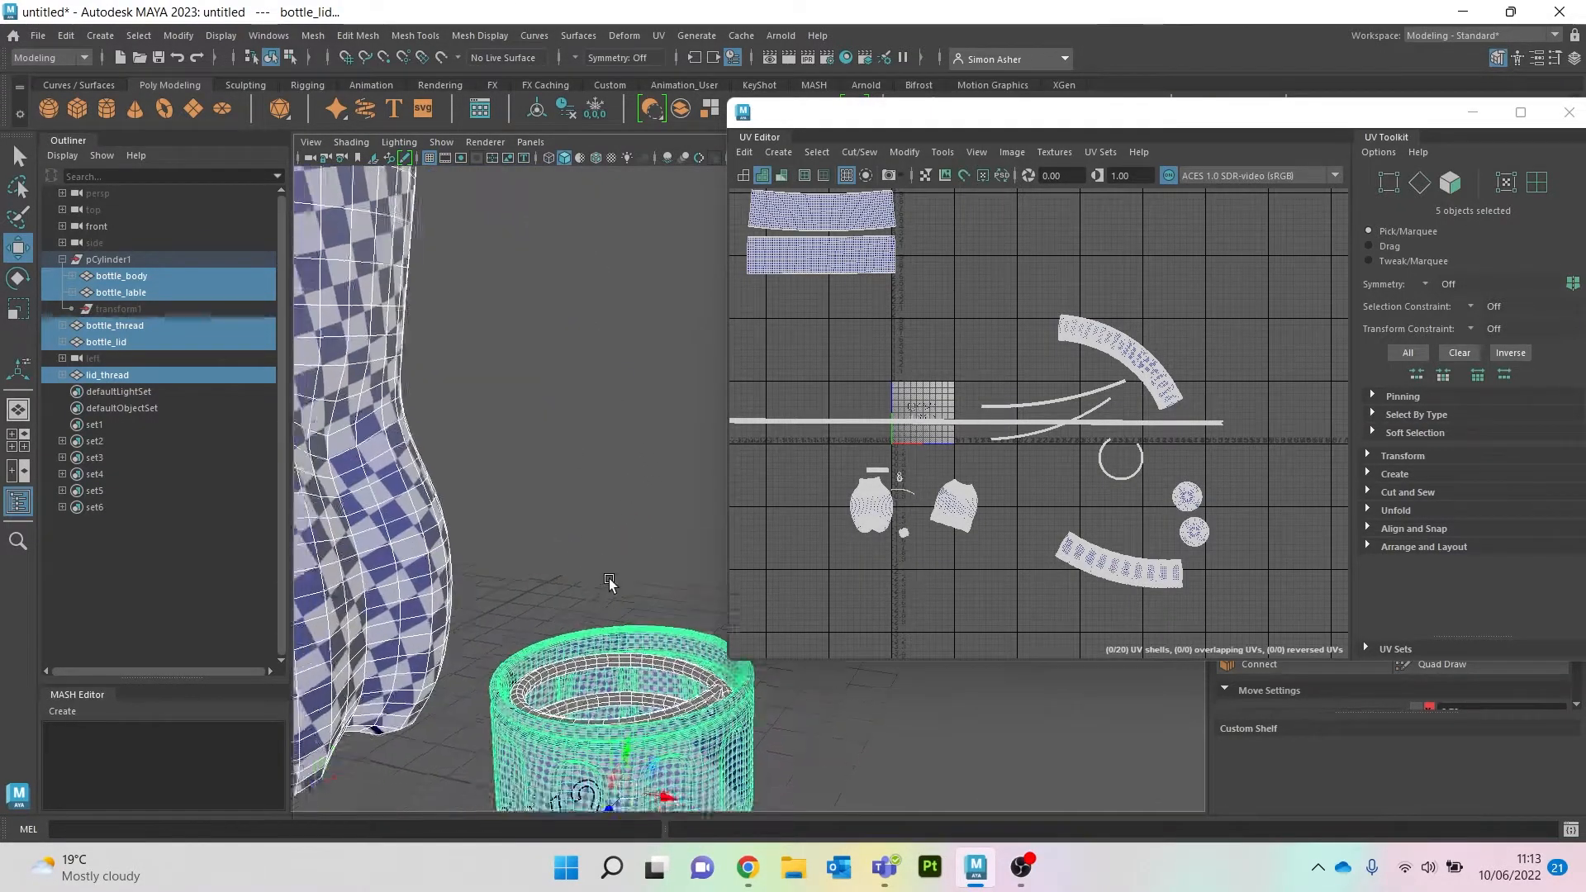
alt+middle_drag(602, 591, 551, 476)
scroll(620, 594, up, 3)
scroll(578, 582, down, 3)
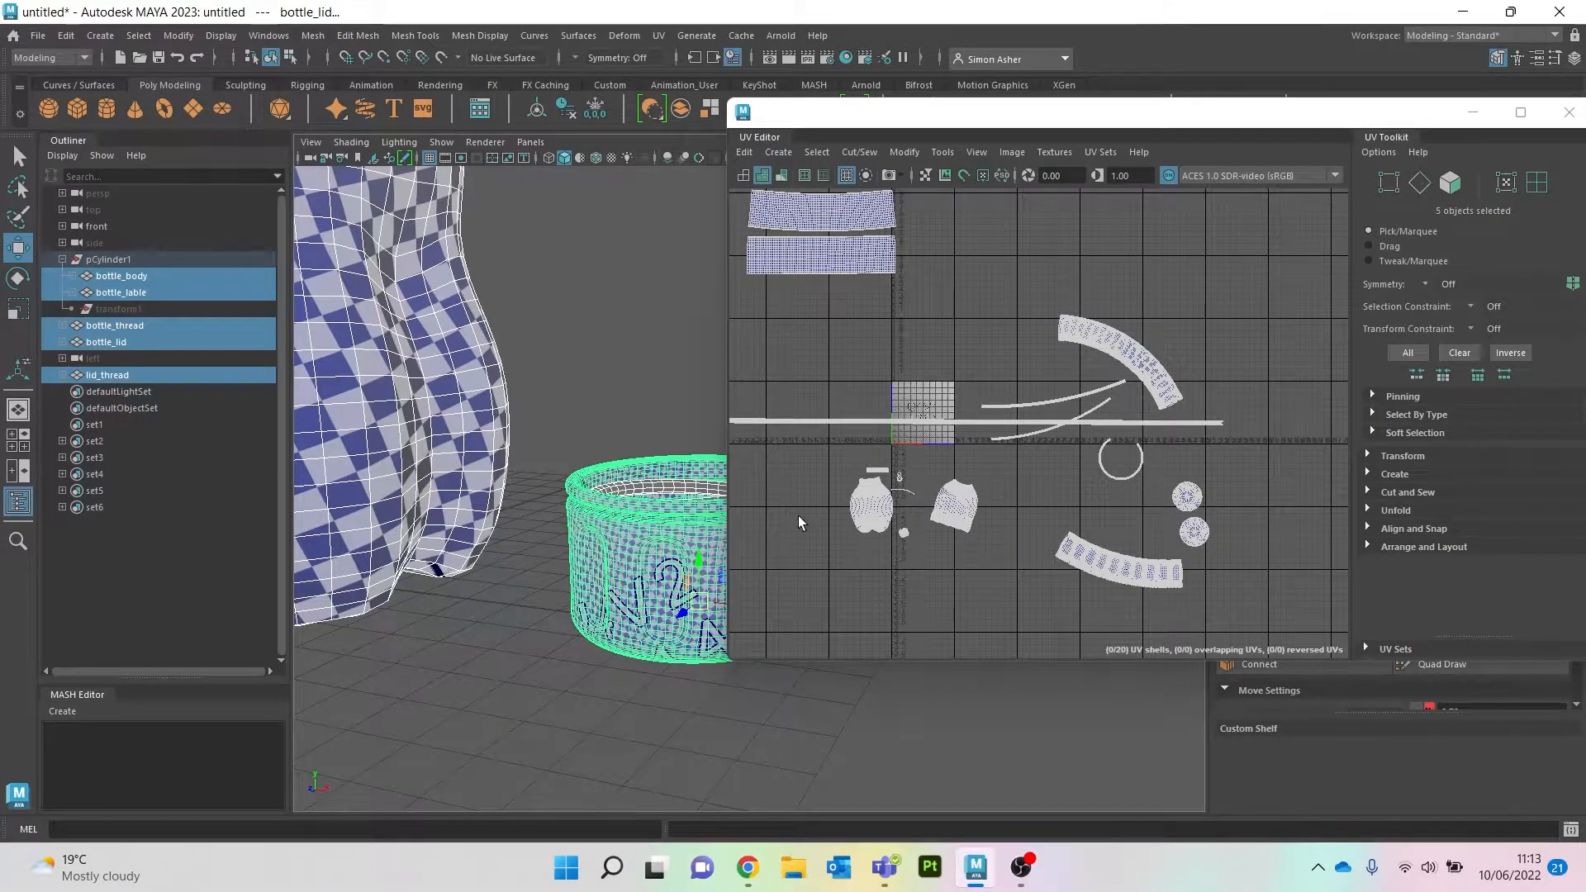
scroll(470, 297, down, 4)
scroll(539, 394, up, 6)
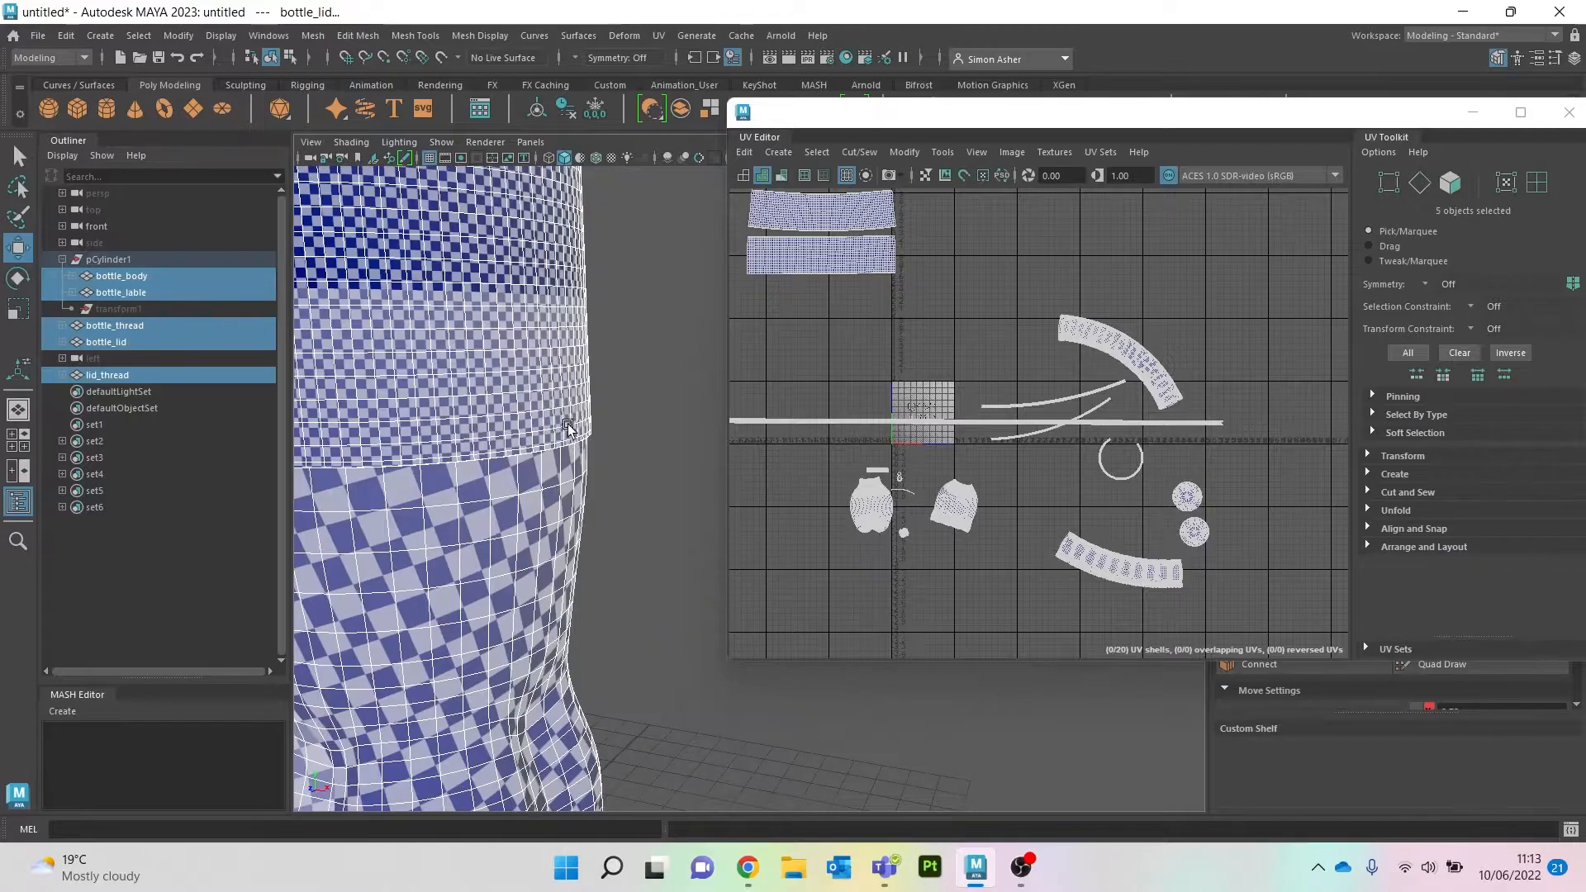
alt+middle_drag(538, 395, 629, 591)
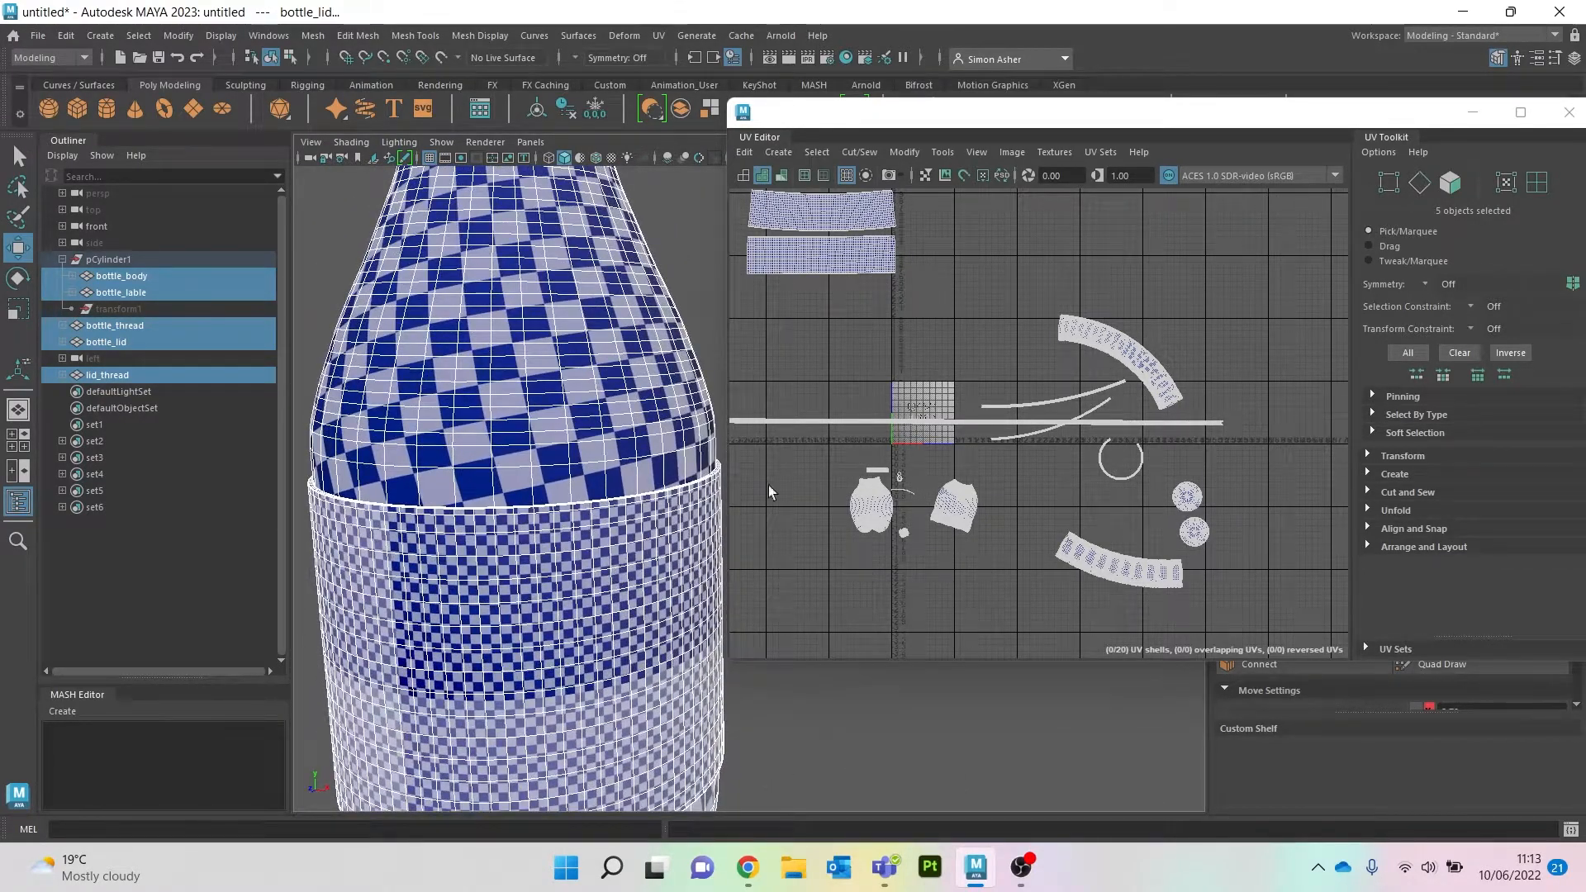
Step: Select all of the label's UV shells and scale them down uniformly to bring its checkers closer to the body's size
right_drag(964, 271, 941, 240)
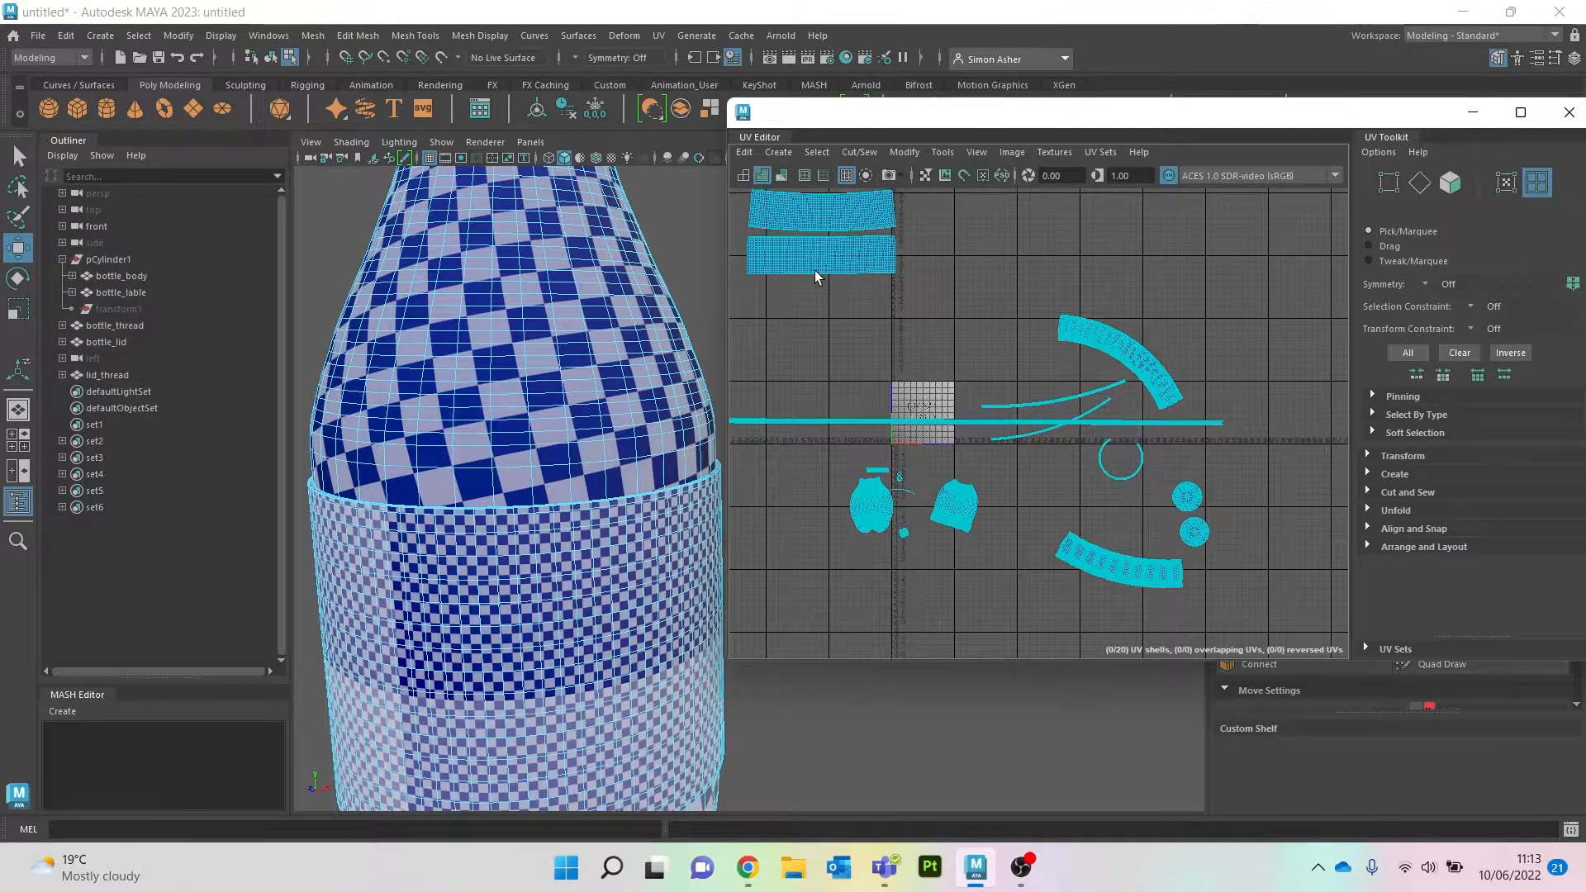
click(815, 270)
scroll(765, 421, down, 3)
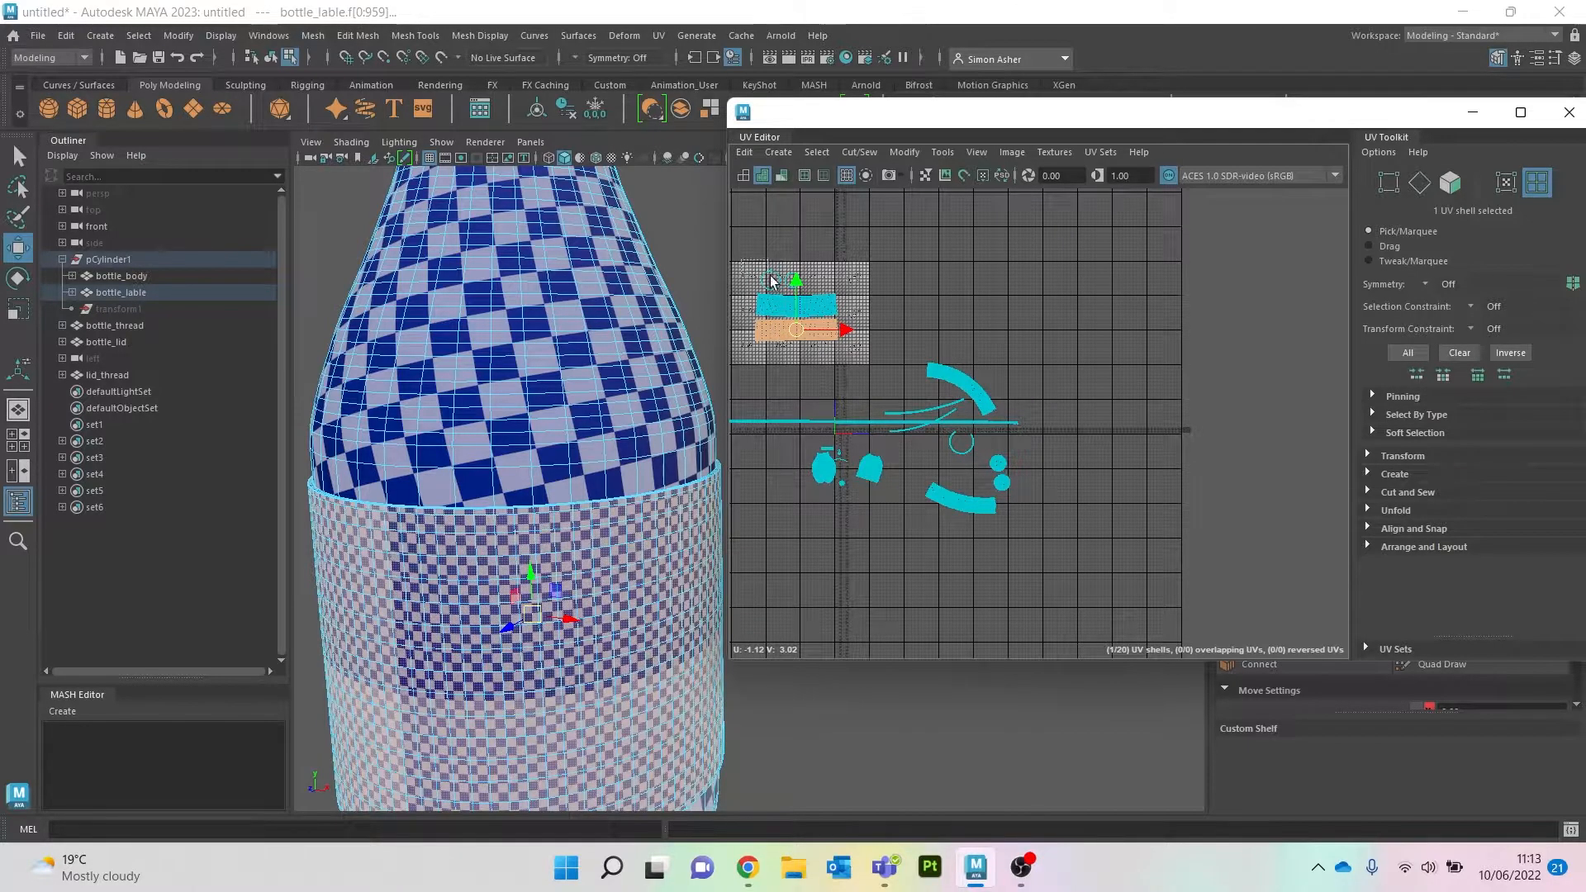
drag(851, 355, 854, 357)
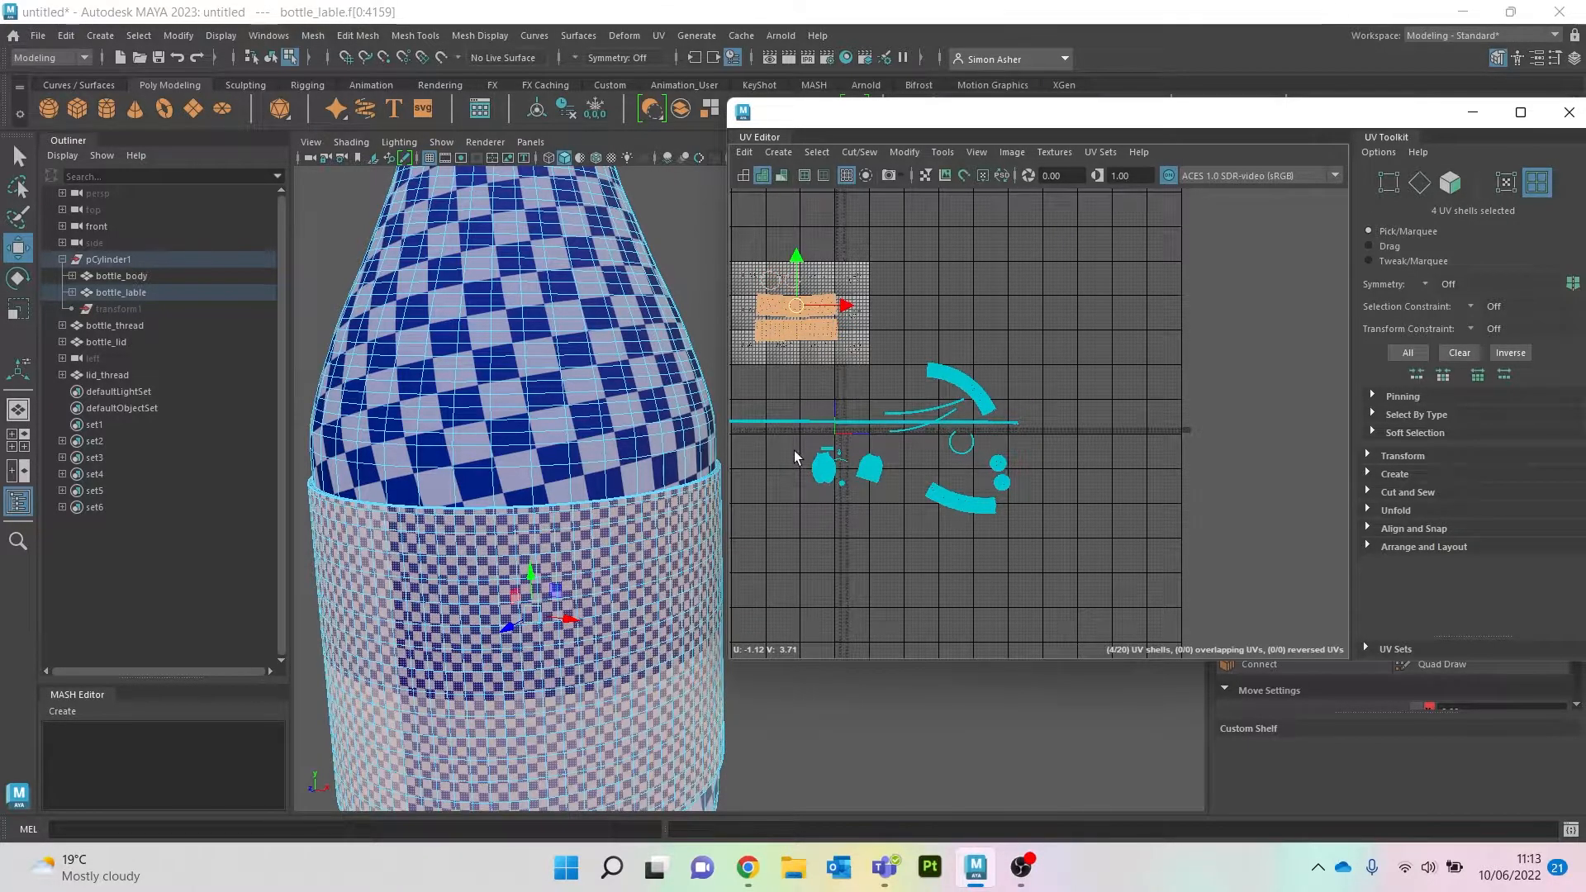
key(r)
drag(794, 304, 756, 315)
scroll(540, 495, down, 5)
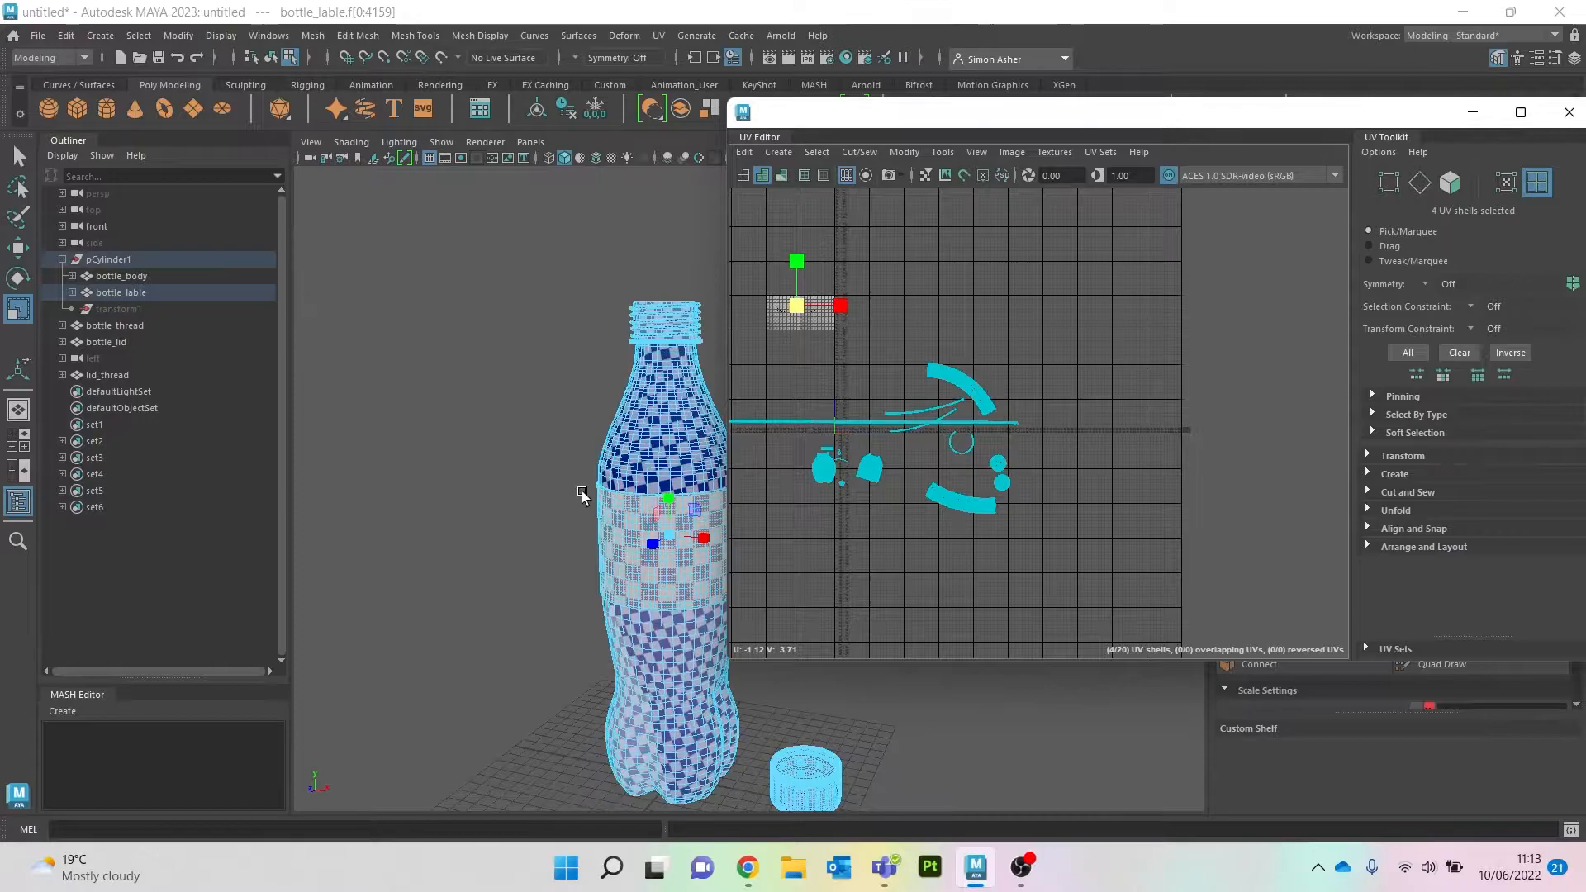
scroll(579, 492, up, 2)
Step: Scale the bottle body's UV shells down slightly to match their checker size to the label's
drag(884, 508, 833, 489)
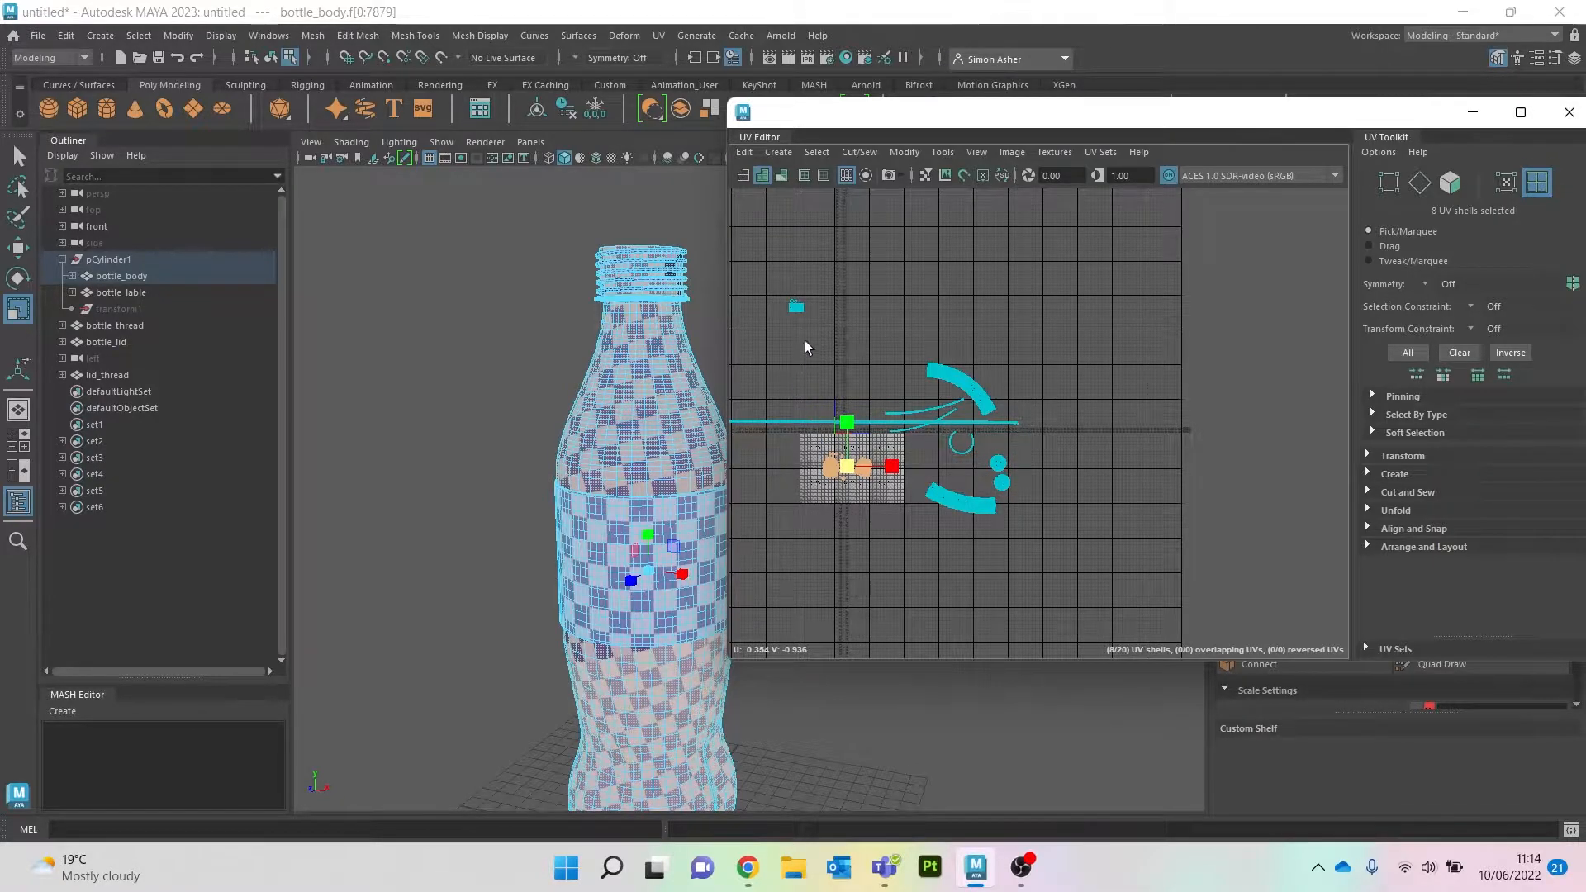
scroll(842, 387, up, 3)
scroll(654, 309, up, 5)
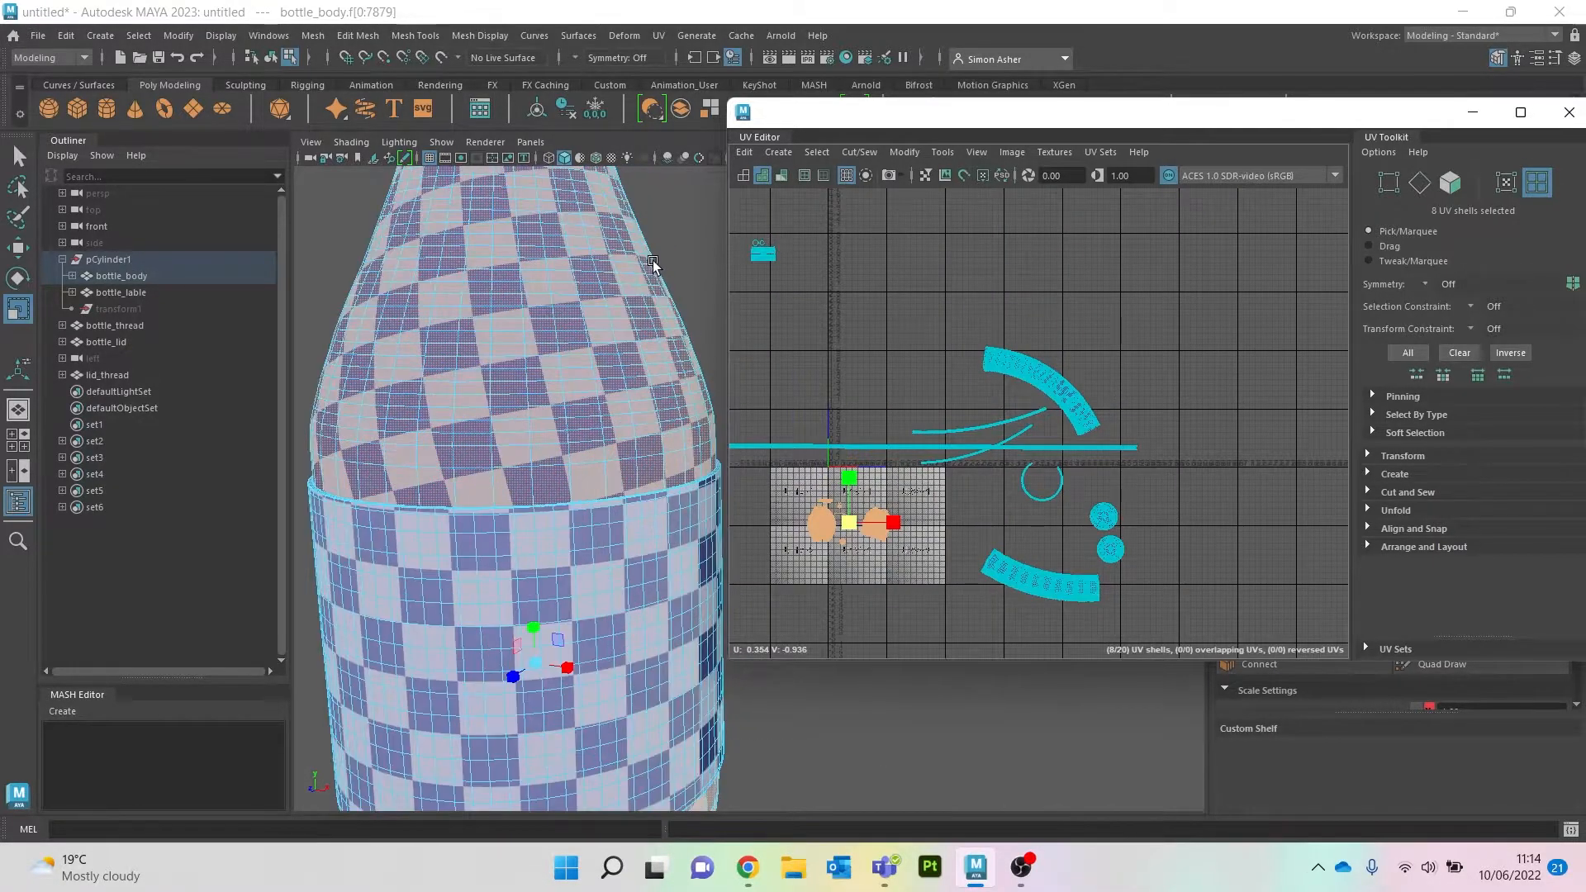
Step: Scale the long bottle thread UV shell down uniformly to match the neck's checker size, and clear the selection
click(802, 441)
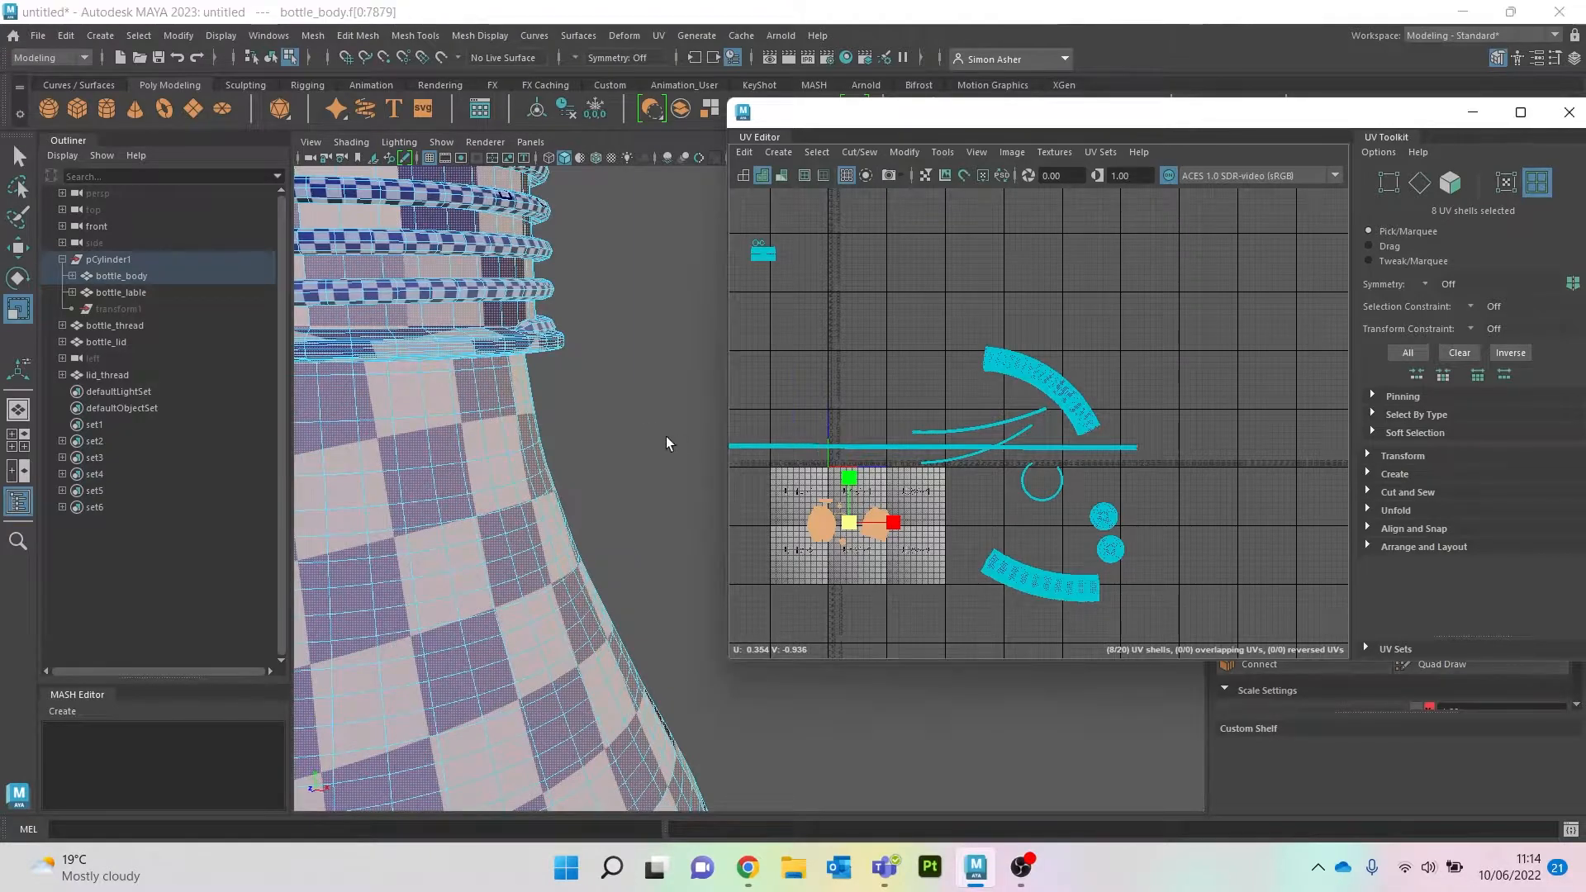
alt+middle_drag(631, 432, 744, 486)
drag(860, 450, 822, 454)
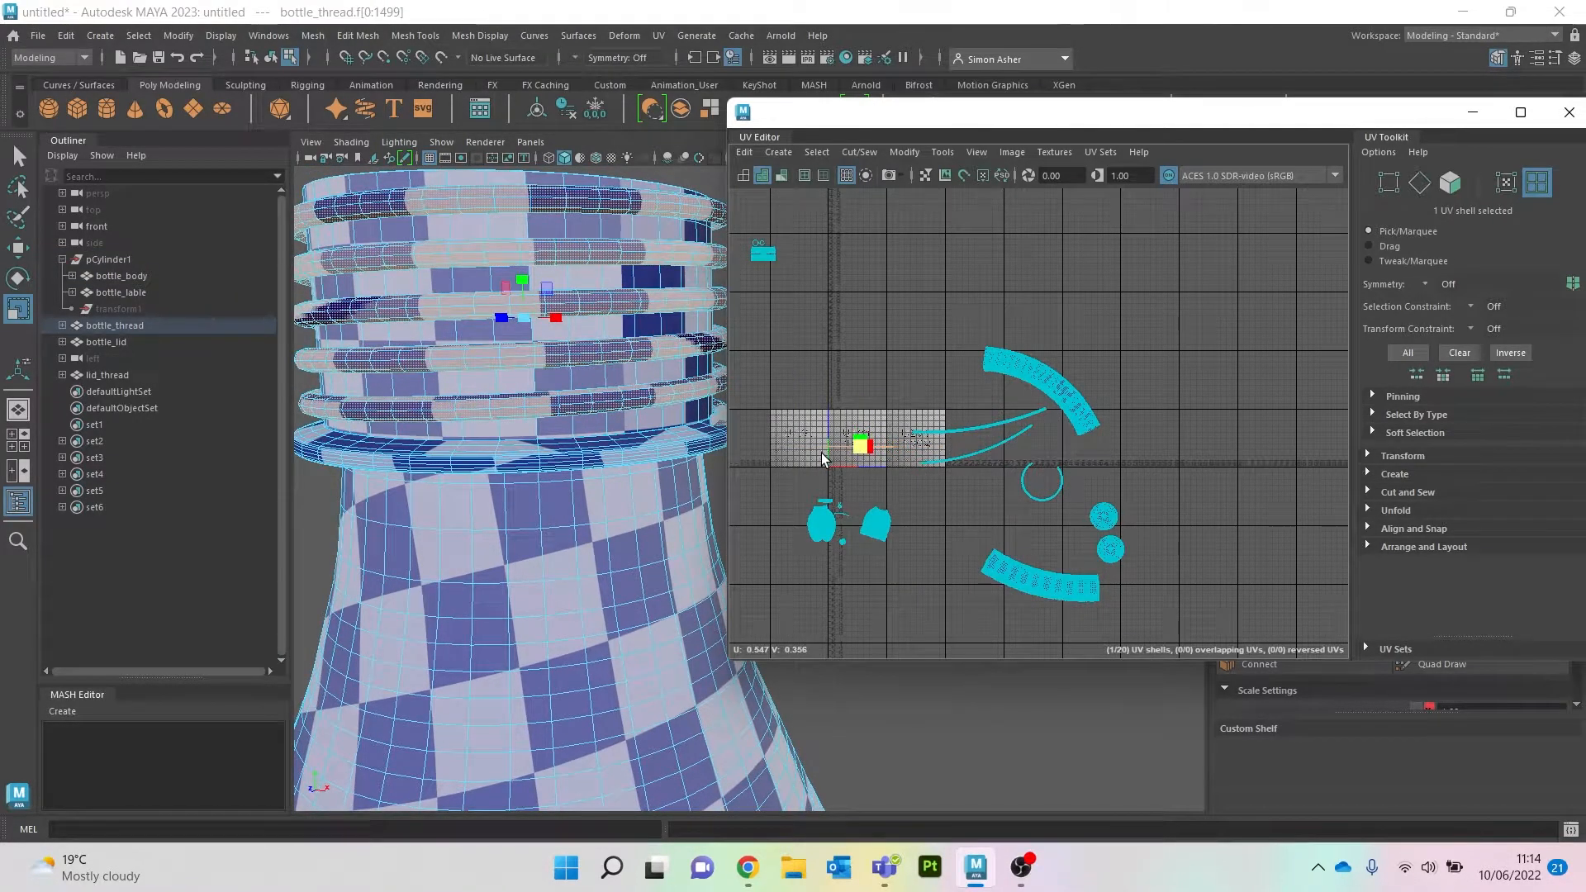
key(w)
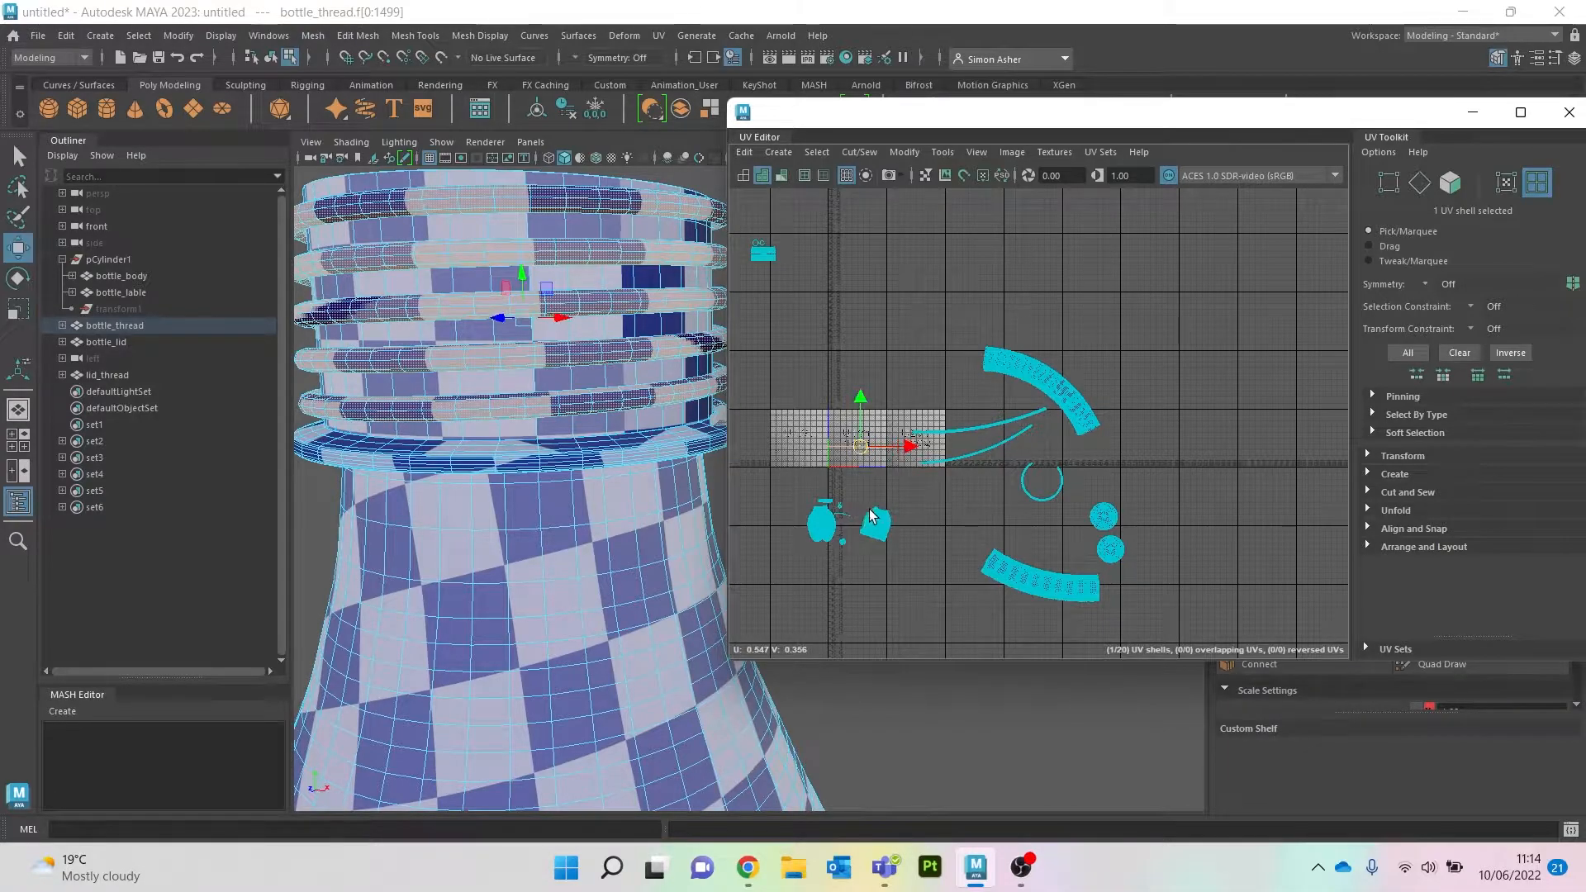
click(933, 501)
scroll(975, 495, down, 1)
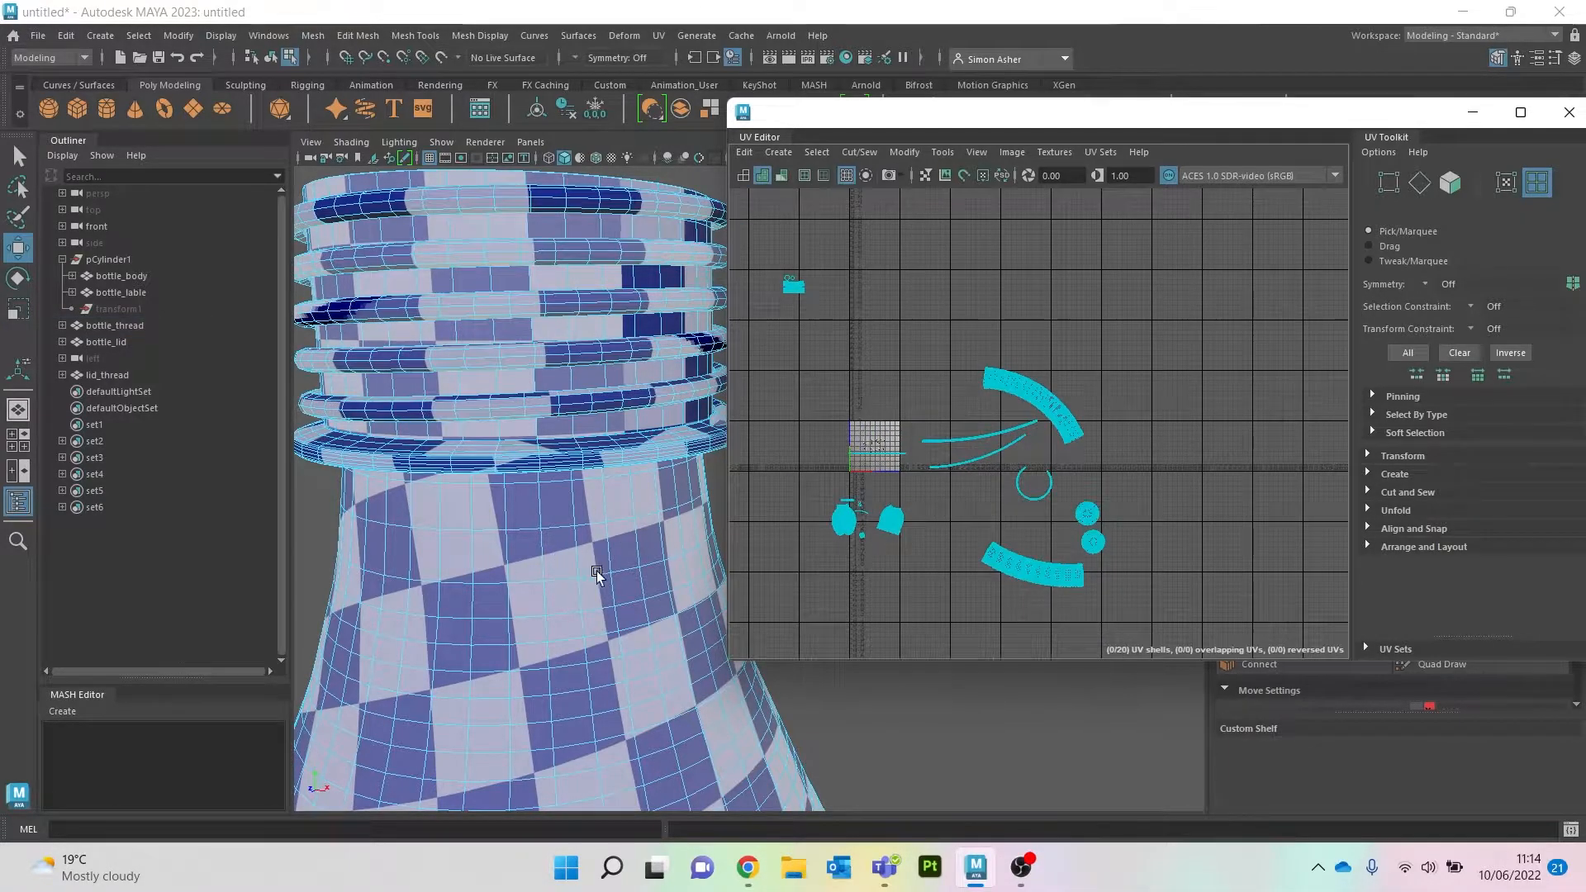
alt+middle_drag(595, 572, 361, 308)
scroll(572, 573, down, 8)
alt+middle_drag(622, 623, 450, 371)
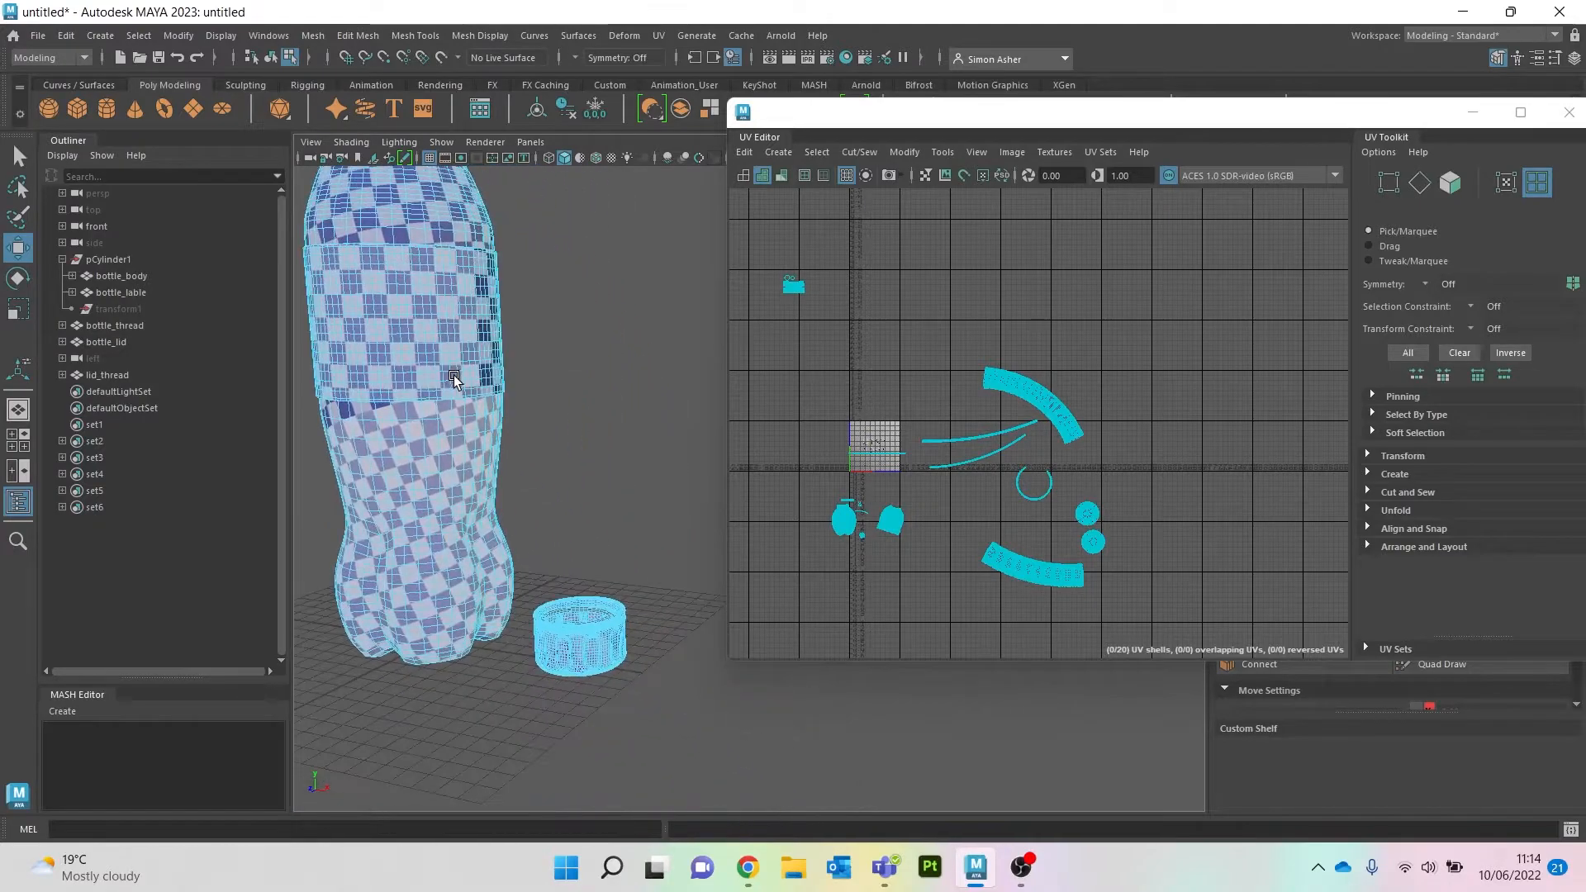
Step: Select all seven of the lid's UV shells, shift them slightly and scale them down uniformly to about half size
scroll(578, 602, up, 5)
alt+middle_drag(577, 602, 697, 434)
drag(1150, 331, 1127, 539)
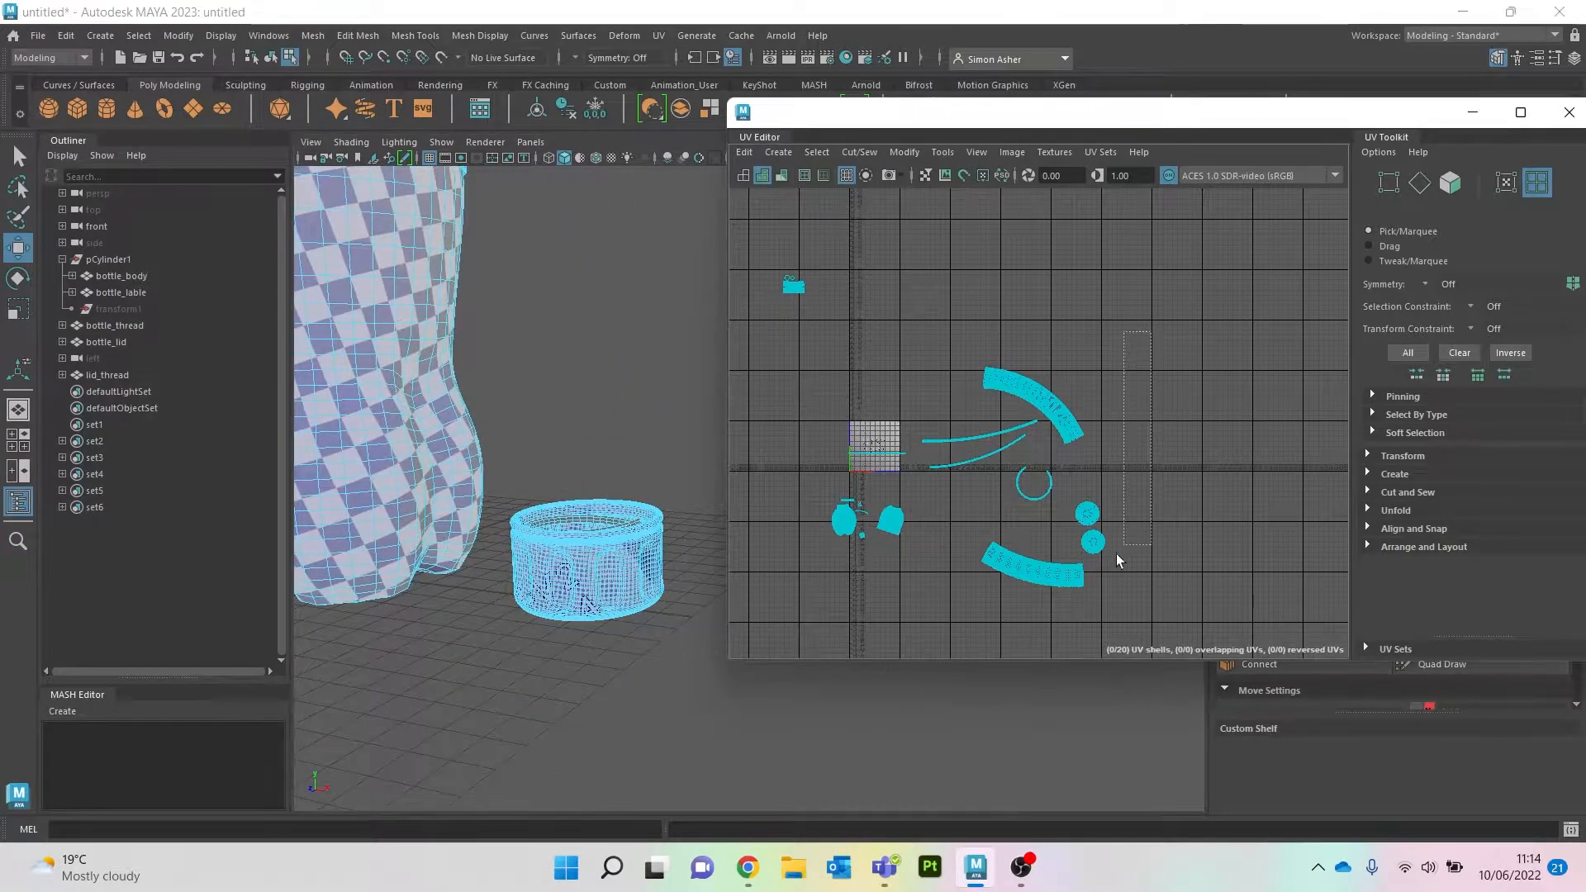
drag(957, 609, 950, 611)
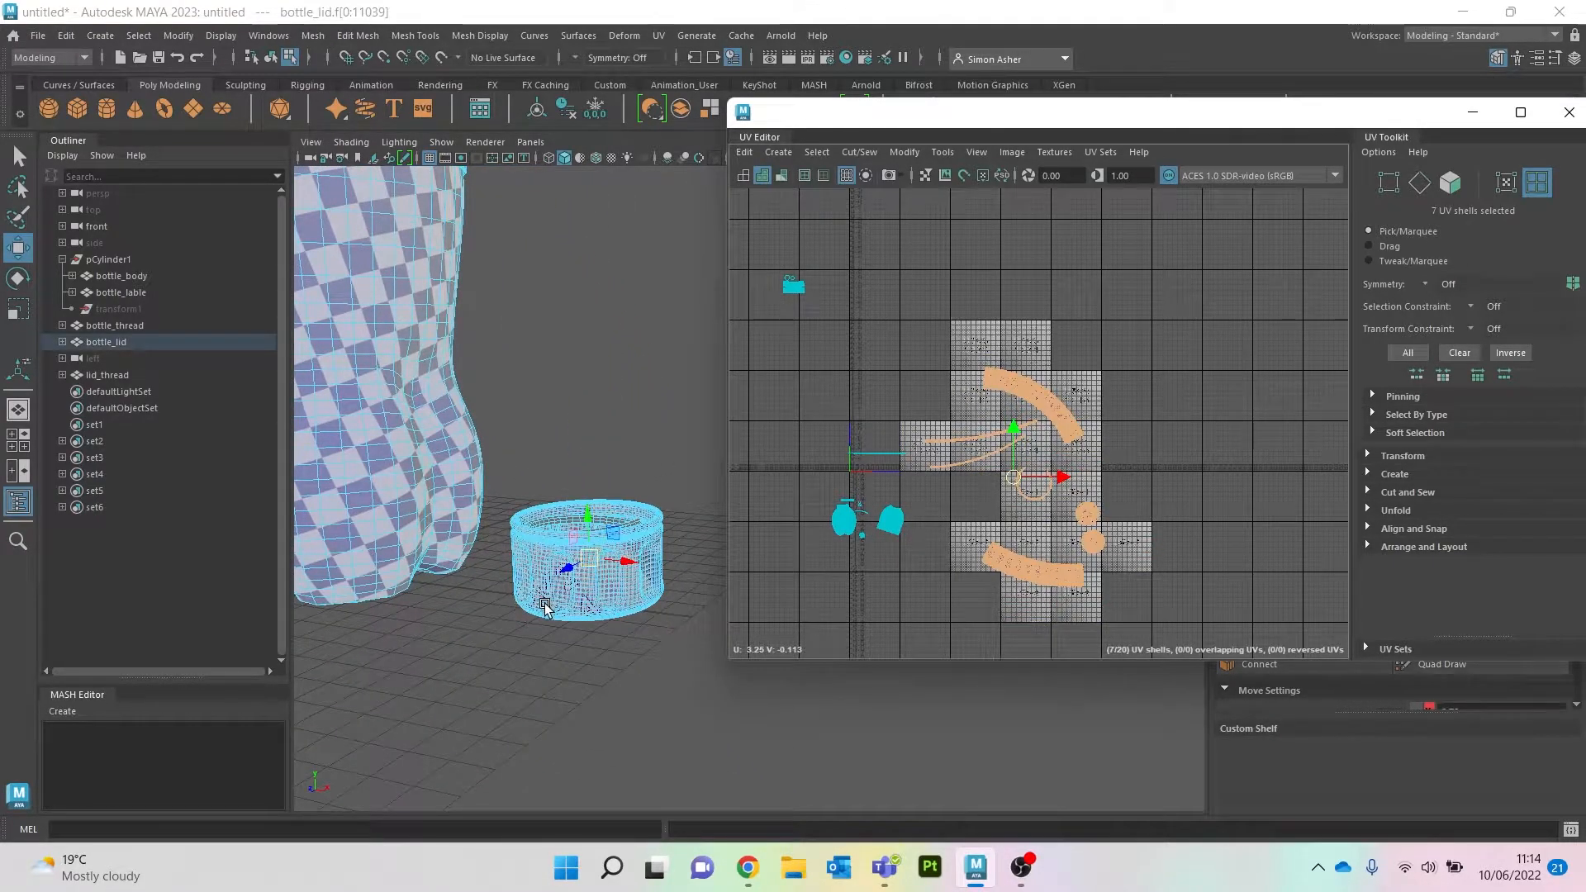
alt+middle_drag(545, 607, 636, 603)
drag(1013, 479, 1003, 484)
alt+middle_drag(543, 621, 514, 610)
key(r)
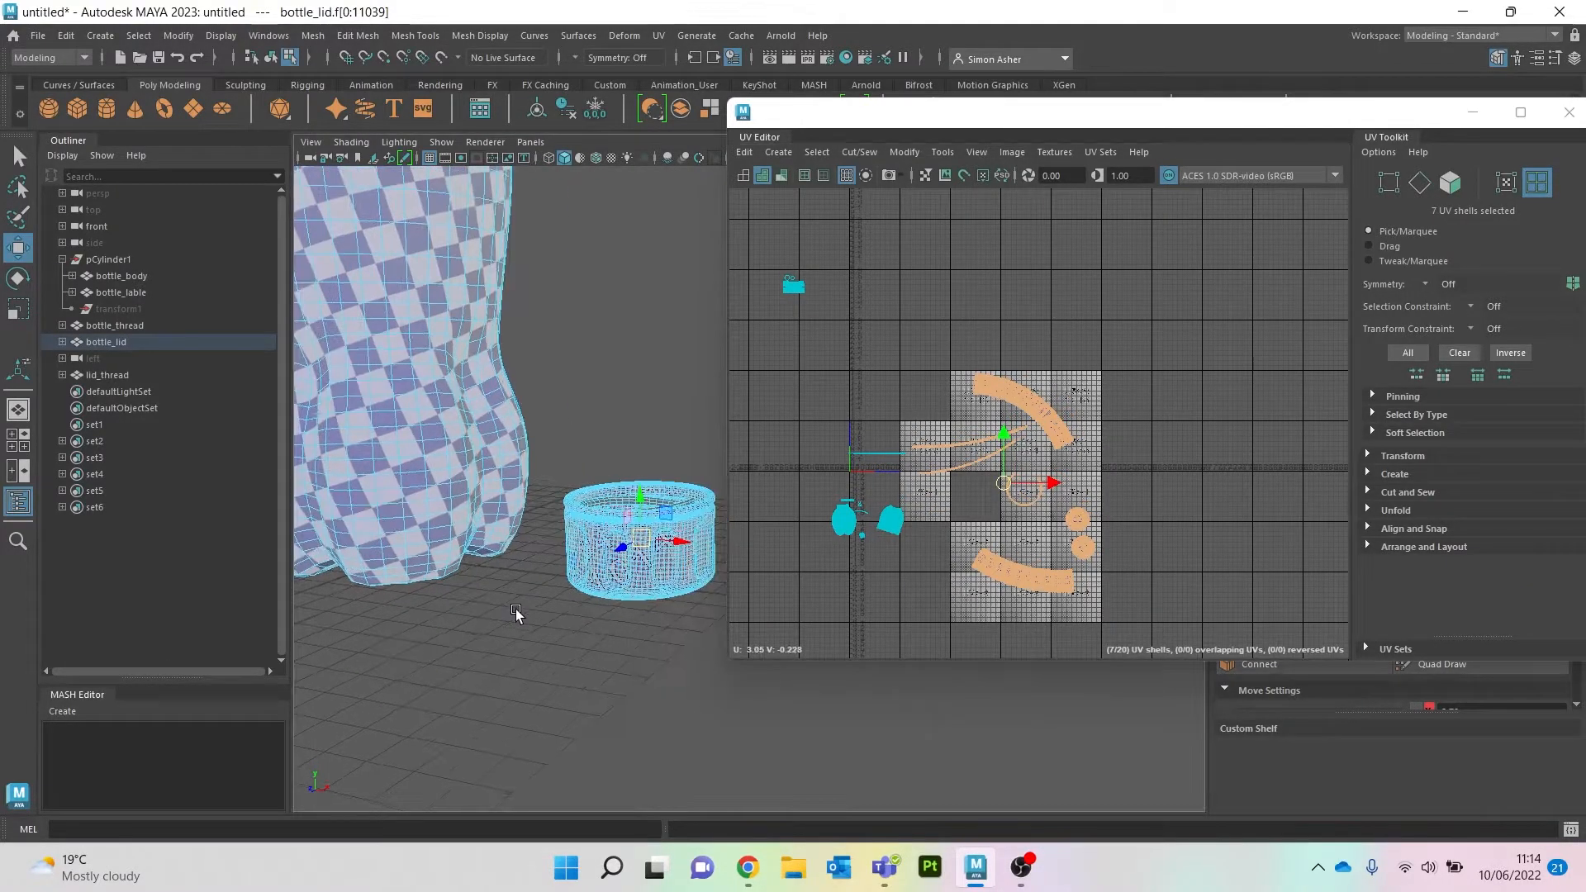
mouse_move(999, 486)
mouse_down()
mouse_move(987, 492)
mouse_move(1004, 487)
mouse_up()
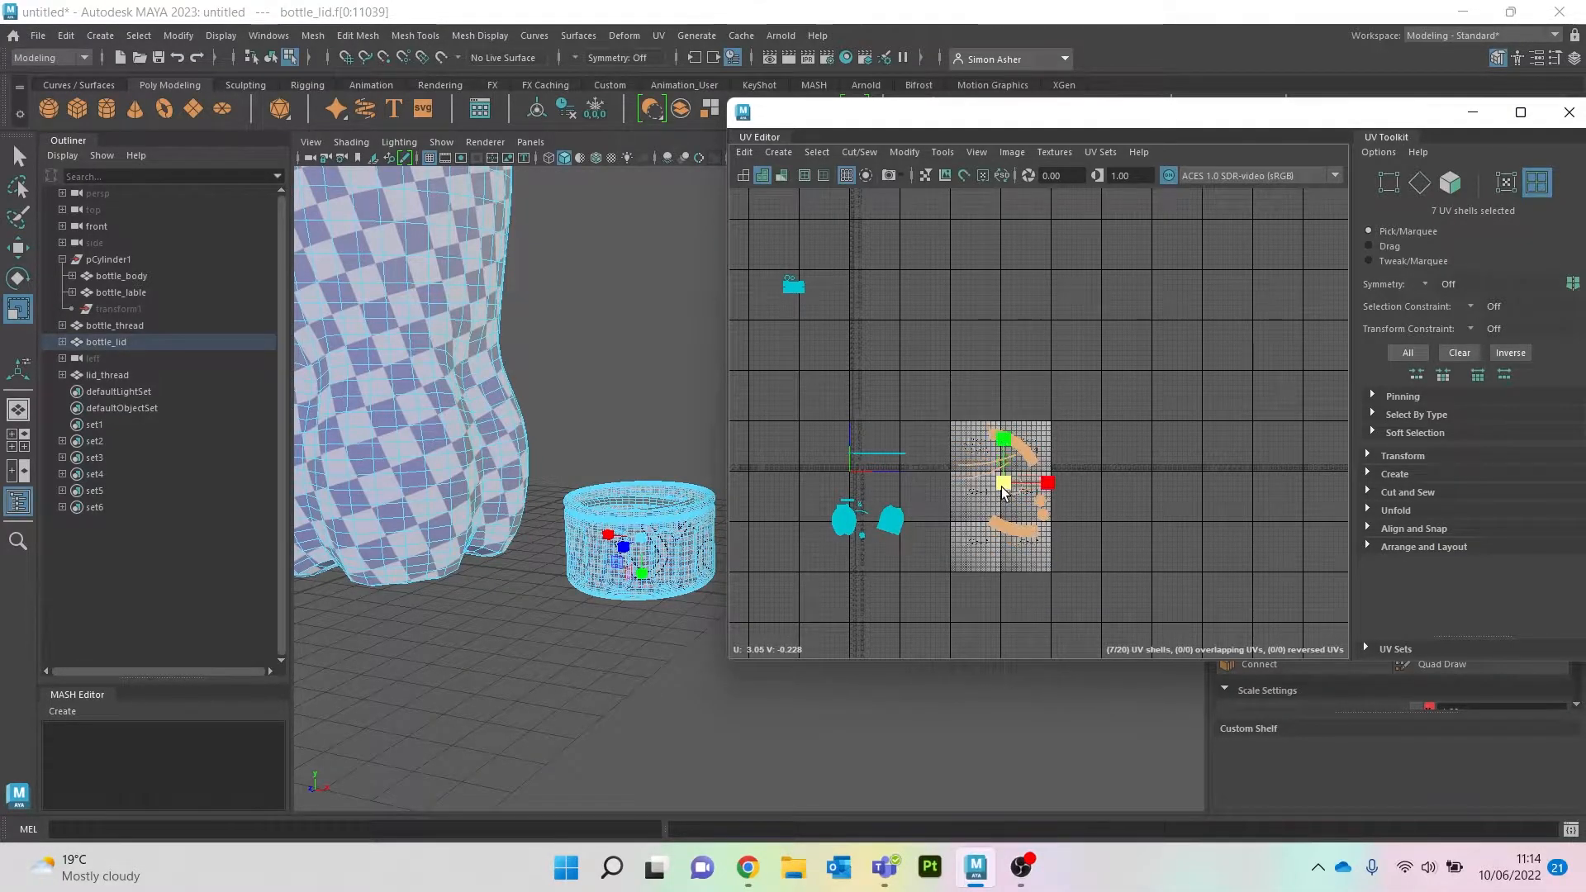
Step: Scale the lid's UV shells down further until their checkers approach the bottle body's size, and clear the selection
scroll(660, 574, up, 6)
alt+middle_drag(661, 575, 782, 536)
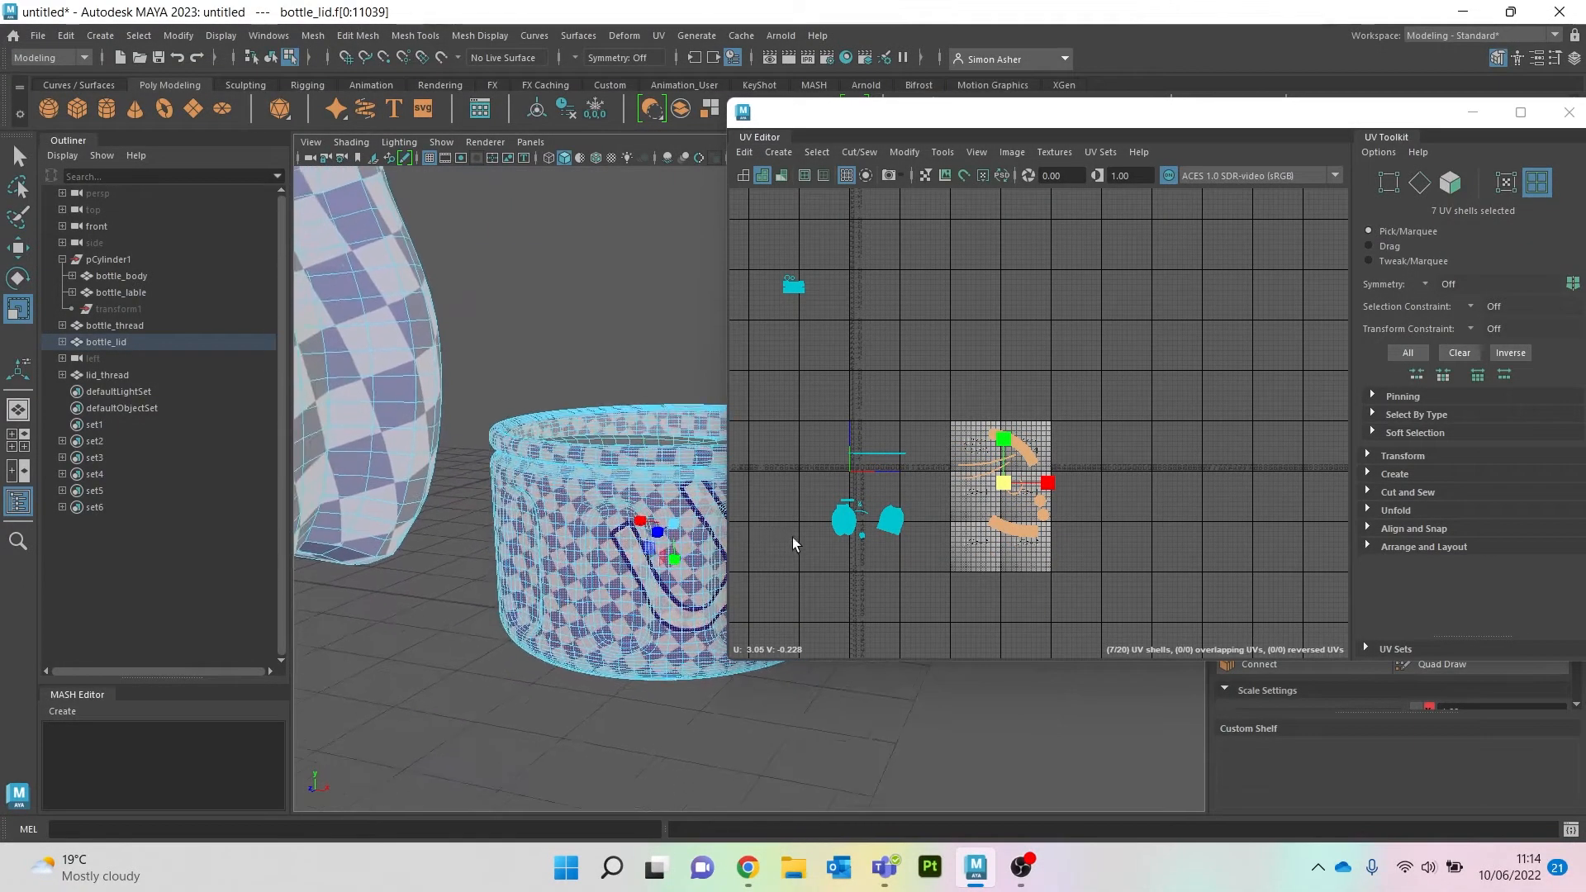
drag(1003, 484, 969, 514)
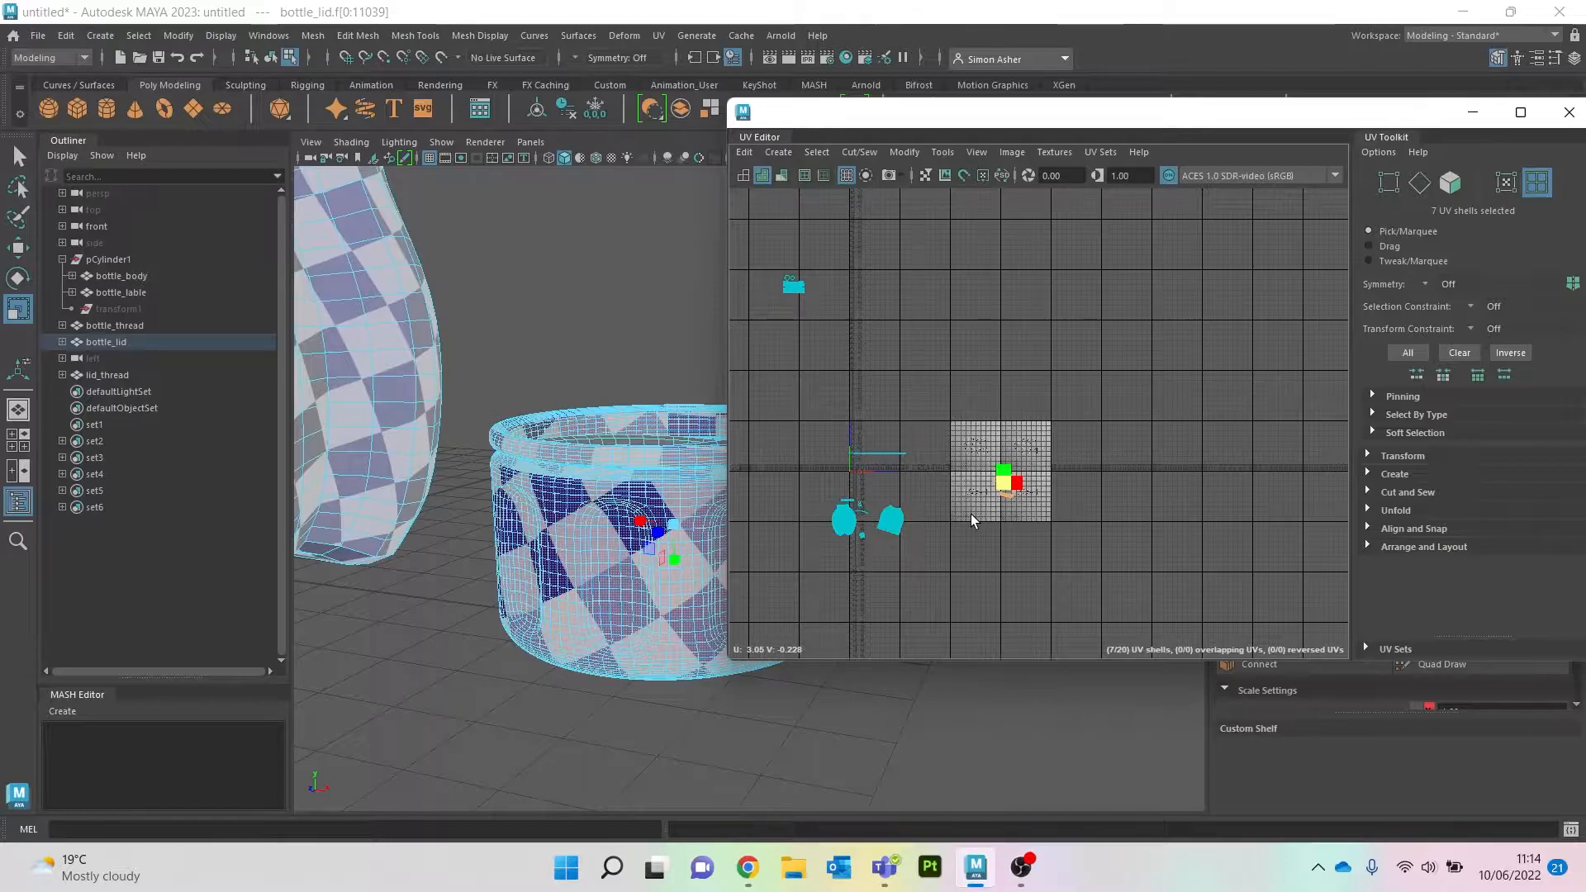
click(940, 586)
Step: Compare the lid's checker size with the bottle's and inspect the checkers on the lid's inside and thread
scroll(922, 569, down, 5)
scroll(920, 568, down, 3)
scroll(496, 484, down, 8)
alt+middle_drag(505, 450, 421, 542)
scroll(452, 476, down, 4)
scroll(616, 549, up, 9)
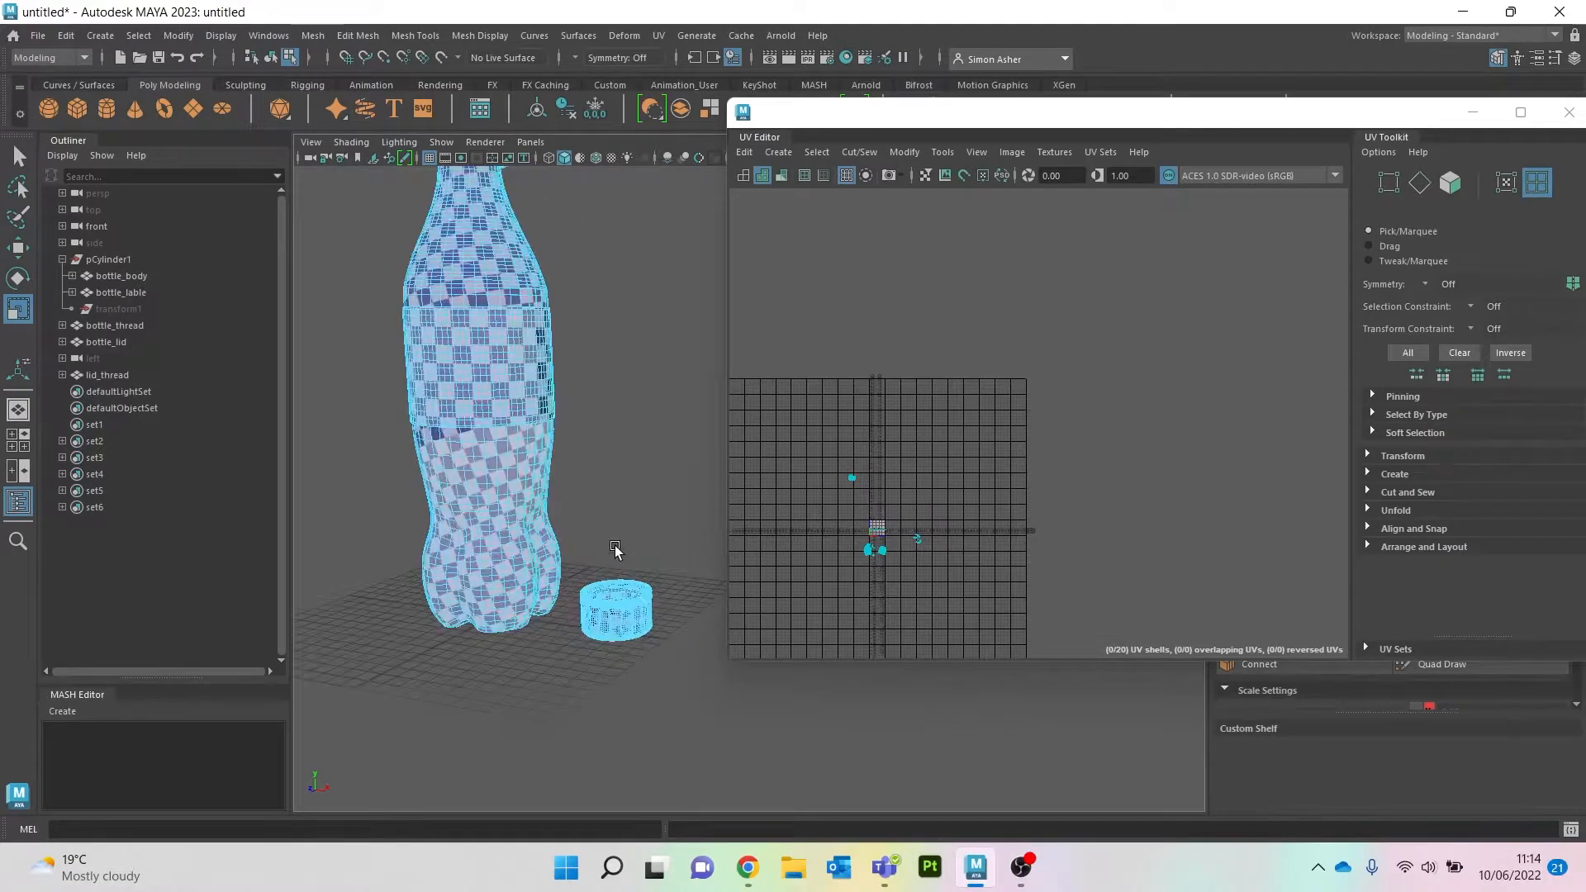
alt+drag(580, 581, 607, 609)
alt+middle_drag(615, 631, 684, 483)
scroll(674, 552, up, 8)
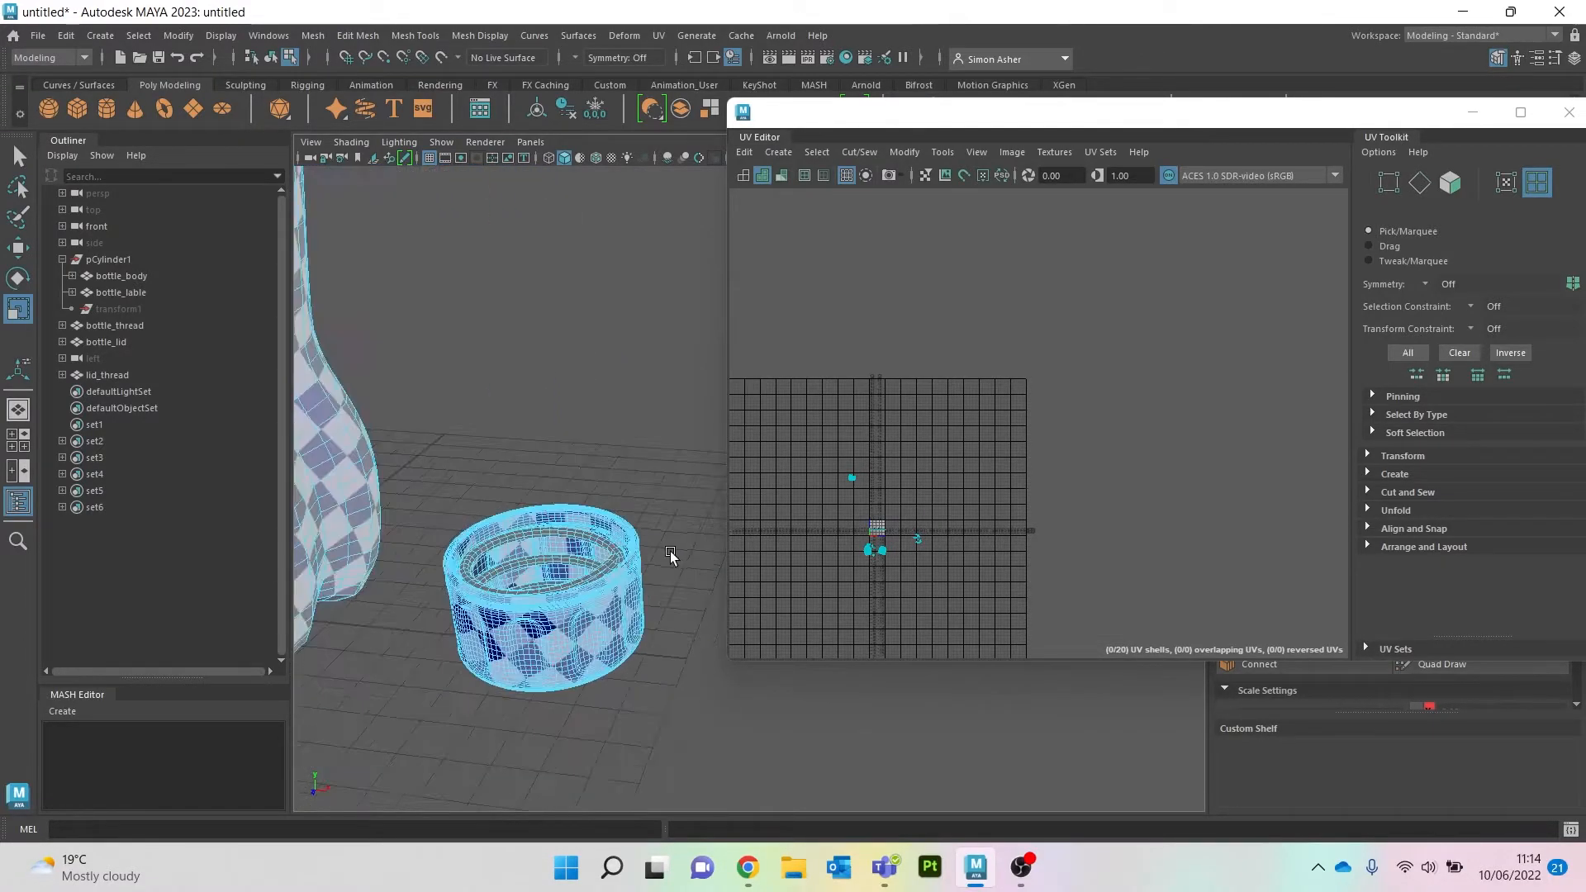
alt+middle_drag(546, 556, 688, 468)
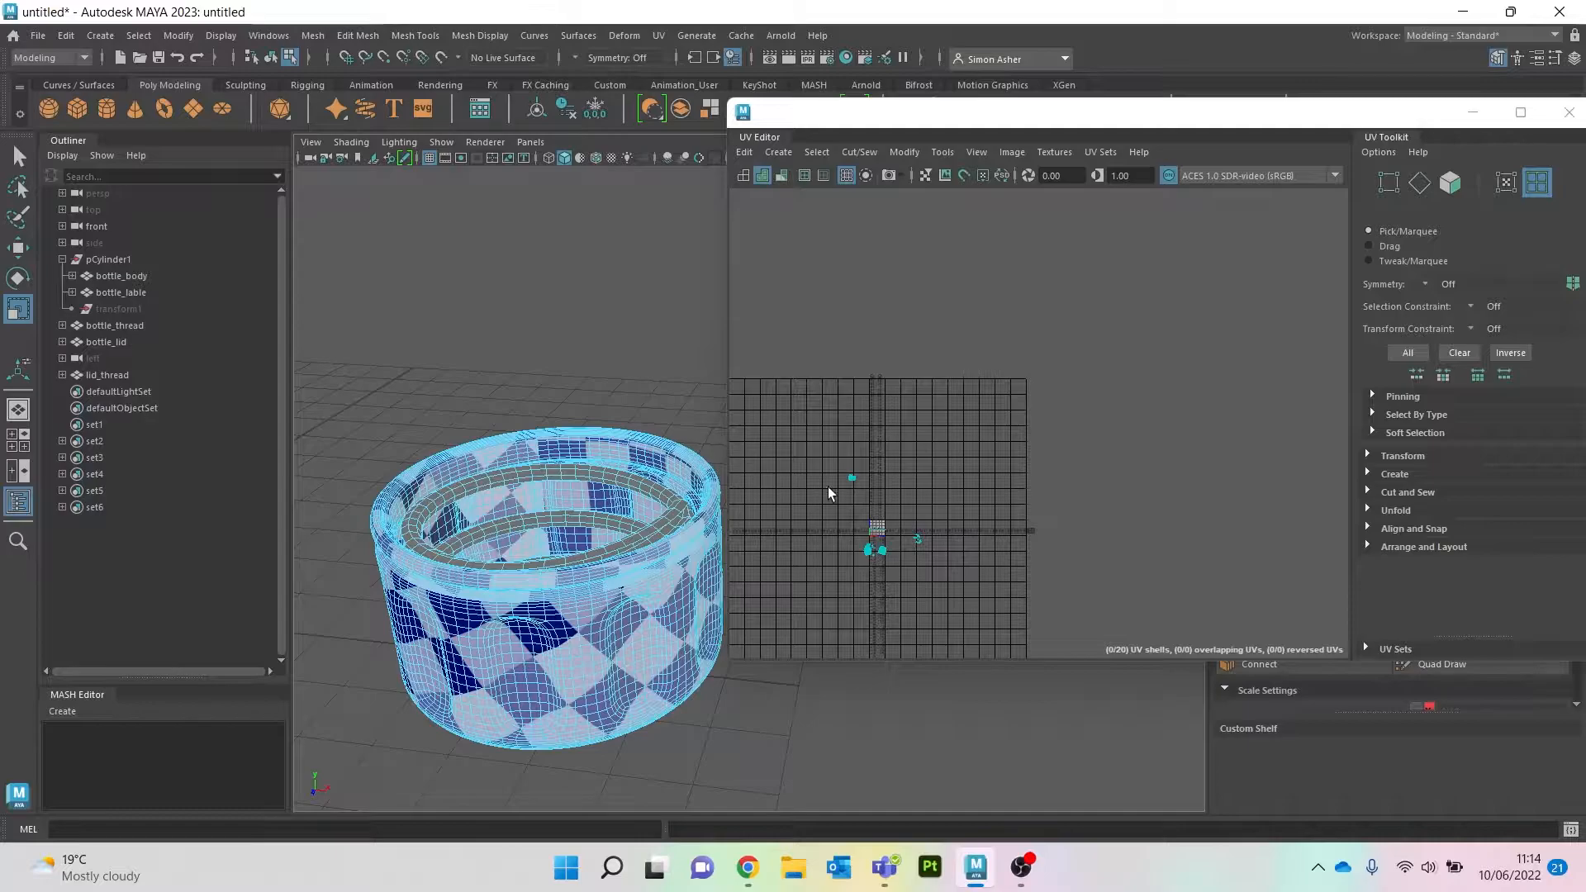
Step: Select the thread object inside the lid and create a camera-based UV projection for it
right_drag(542, 350, 609, 328)
scroll(579, 406, up, 5)
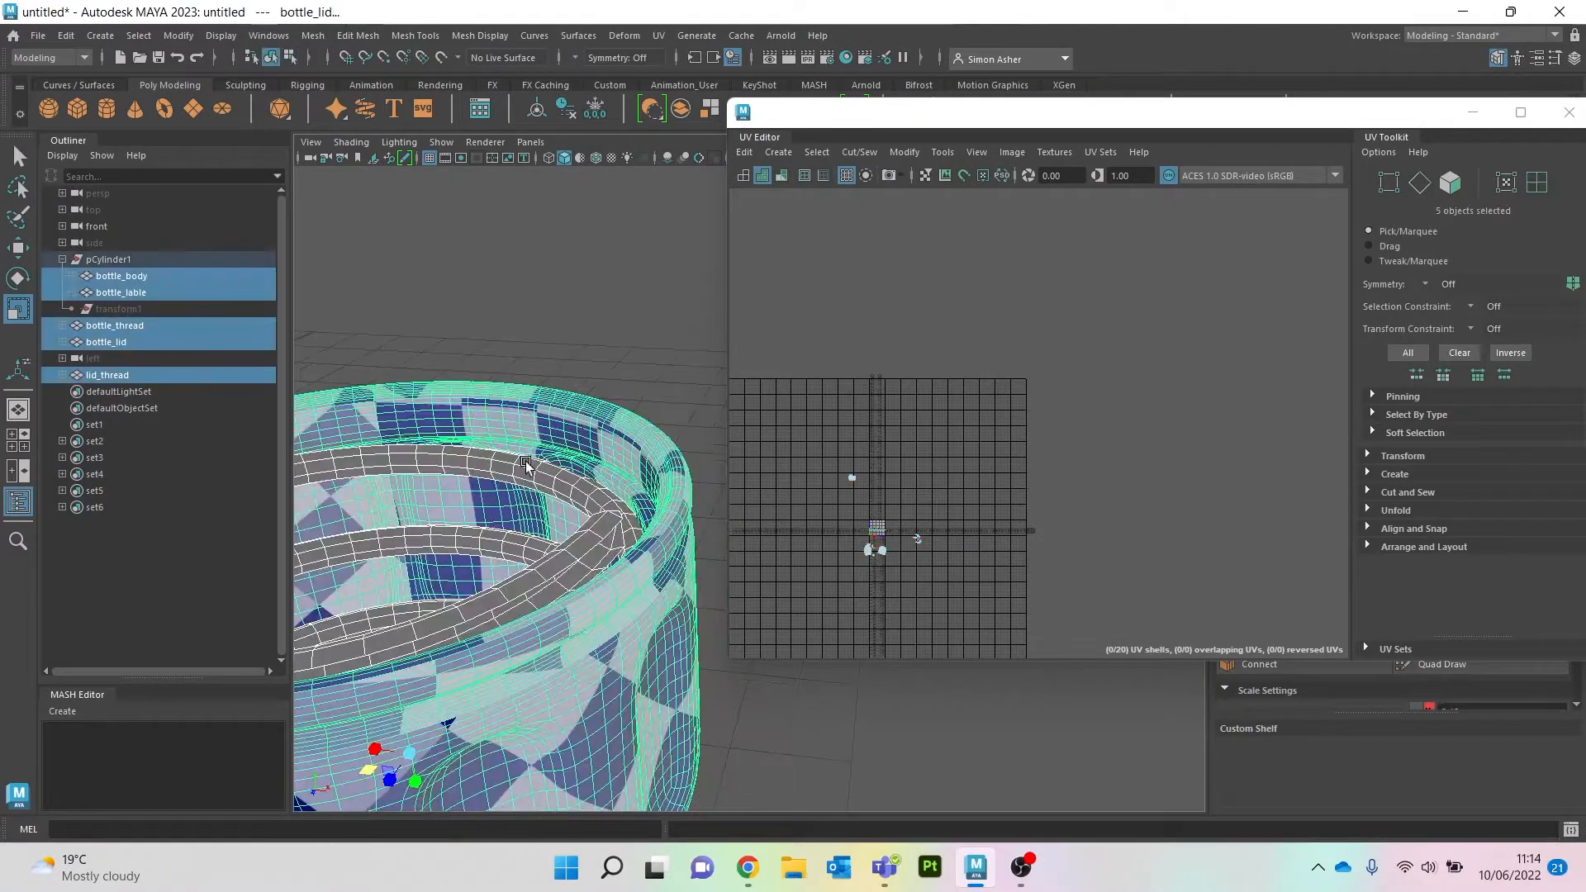
click(526, 464)
scroll(878, 529, up, 3)
scroll(876, 524, up, 3)
alt+middle_drag(876, 523, 1157, 356)
scroll(1153, 373, up, 3)
click(768, 150)
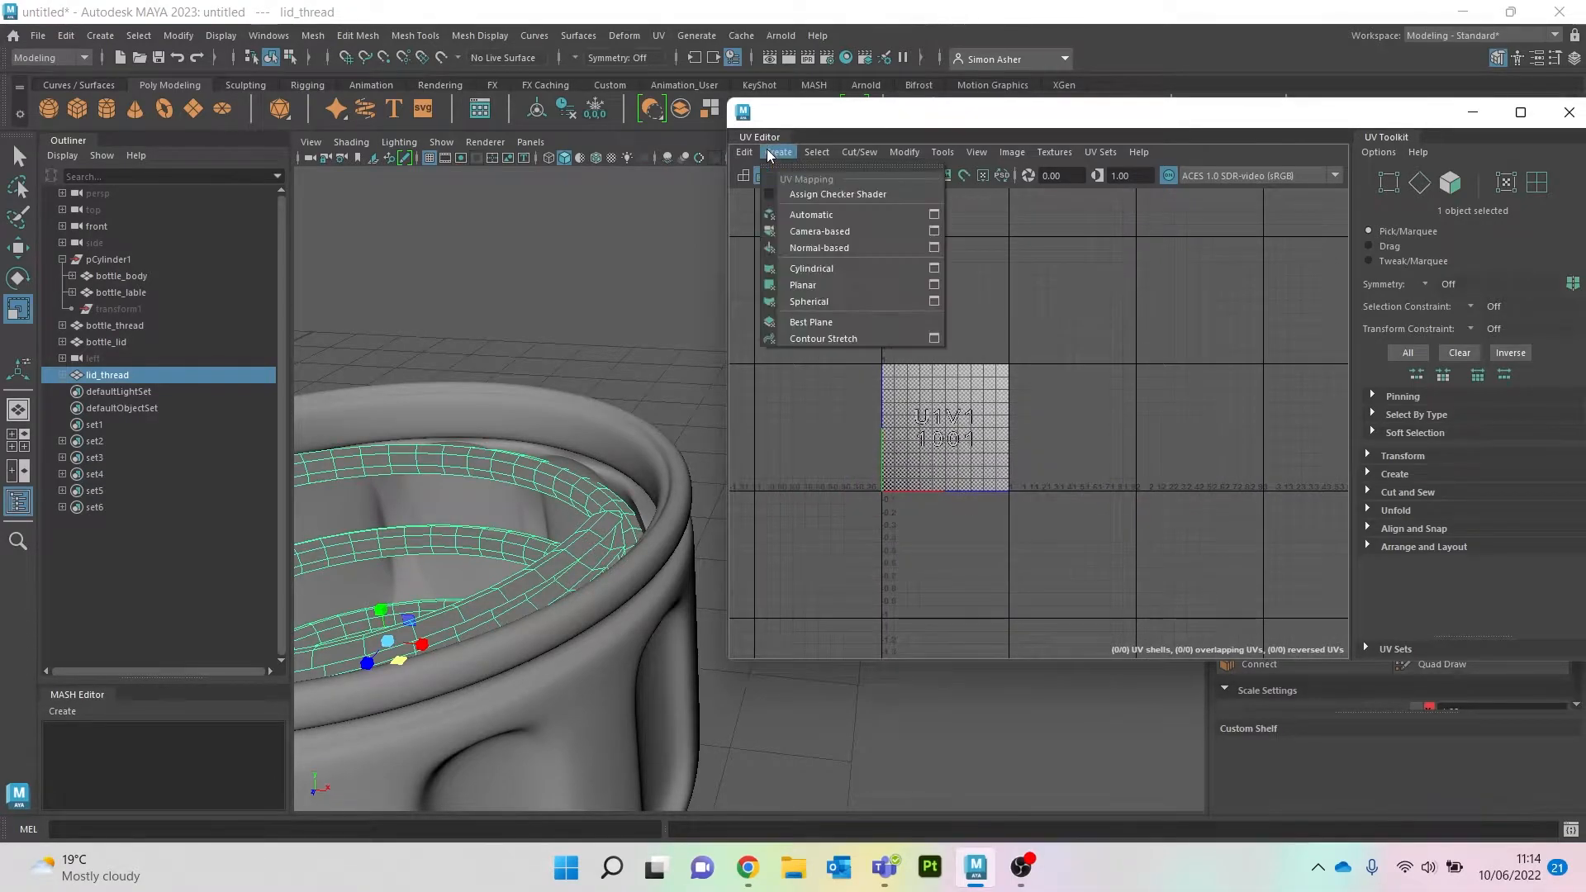
click(816, 239)
Step: Isolate the lid thread, select two of its edges and cut its UVs along them
click(582, 355)
click(522, 469)
key(ctrl+1)
alt+drag(581, 550, 533, 330)
right_drag(527, 321, 524, 295)
alt+drag(524, 298, 565, 404)
click(465, 400)
alt+middle_drag(466, 405, 516, 242)
shift+click(537, 568)
shift+right_click(964, 330)
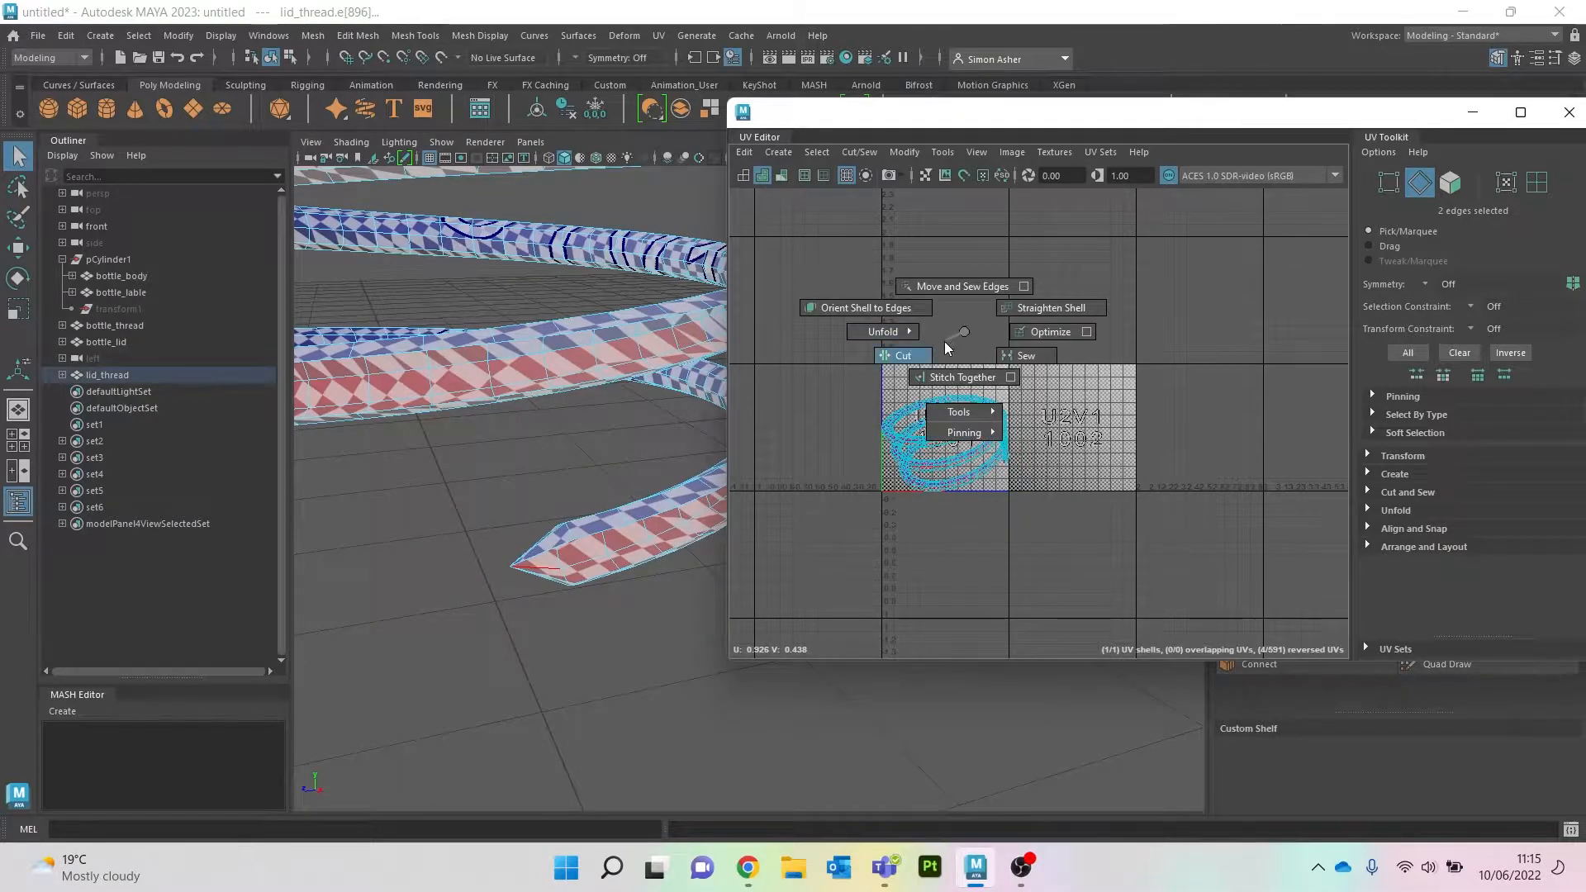
click(907, 355)
Step: Unfold the lid thread's UV shell and rotate the resulting strip until it lies roughly horizontal
key(r)
right_drag(840, 332, 801, 312)
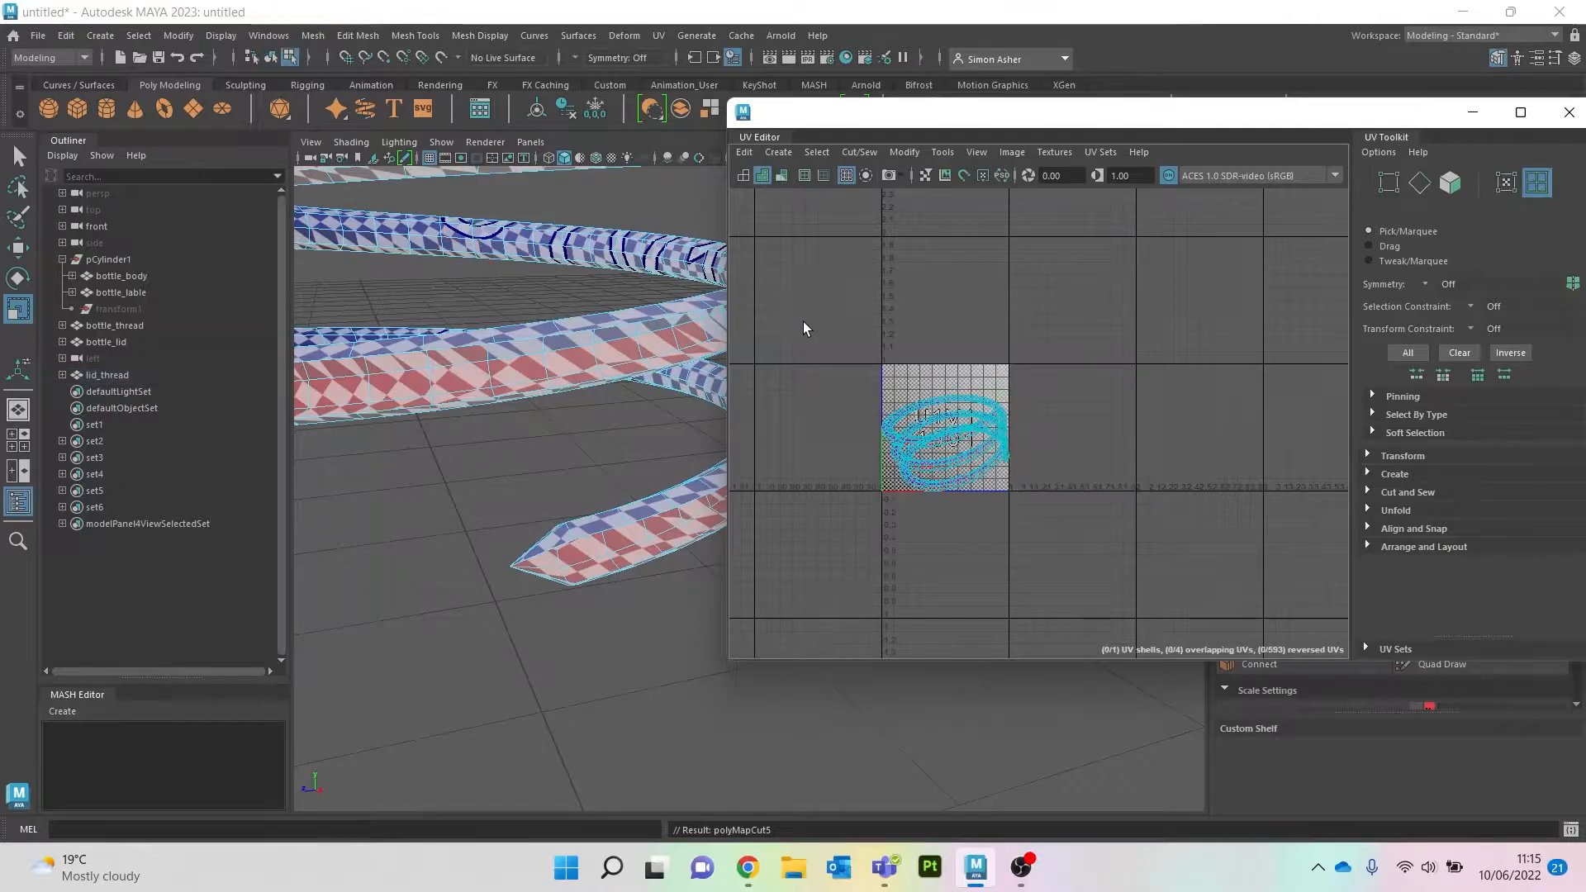
drag(805, 320, 1084, 572)
shift+right_drag(993, 280, 839, 281)
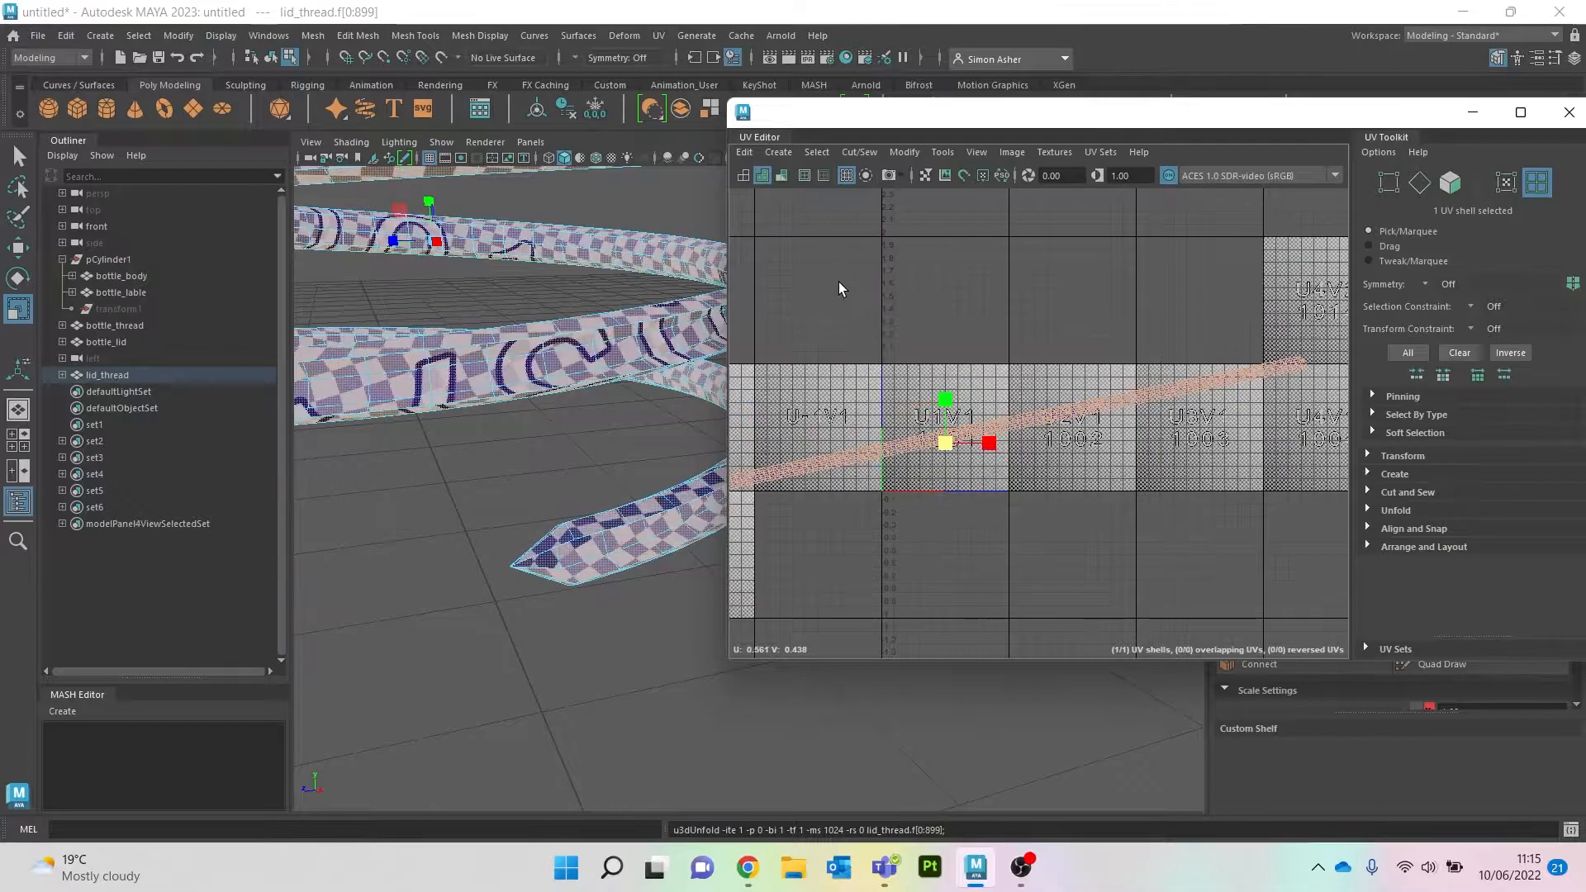
scroll(841, 294, down, 3)
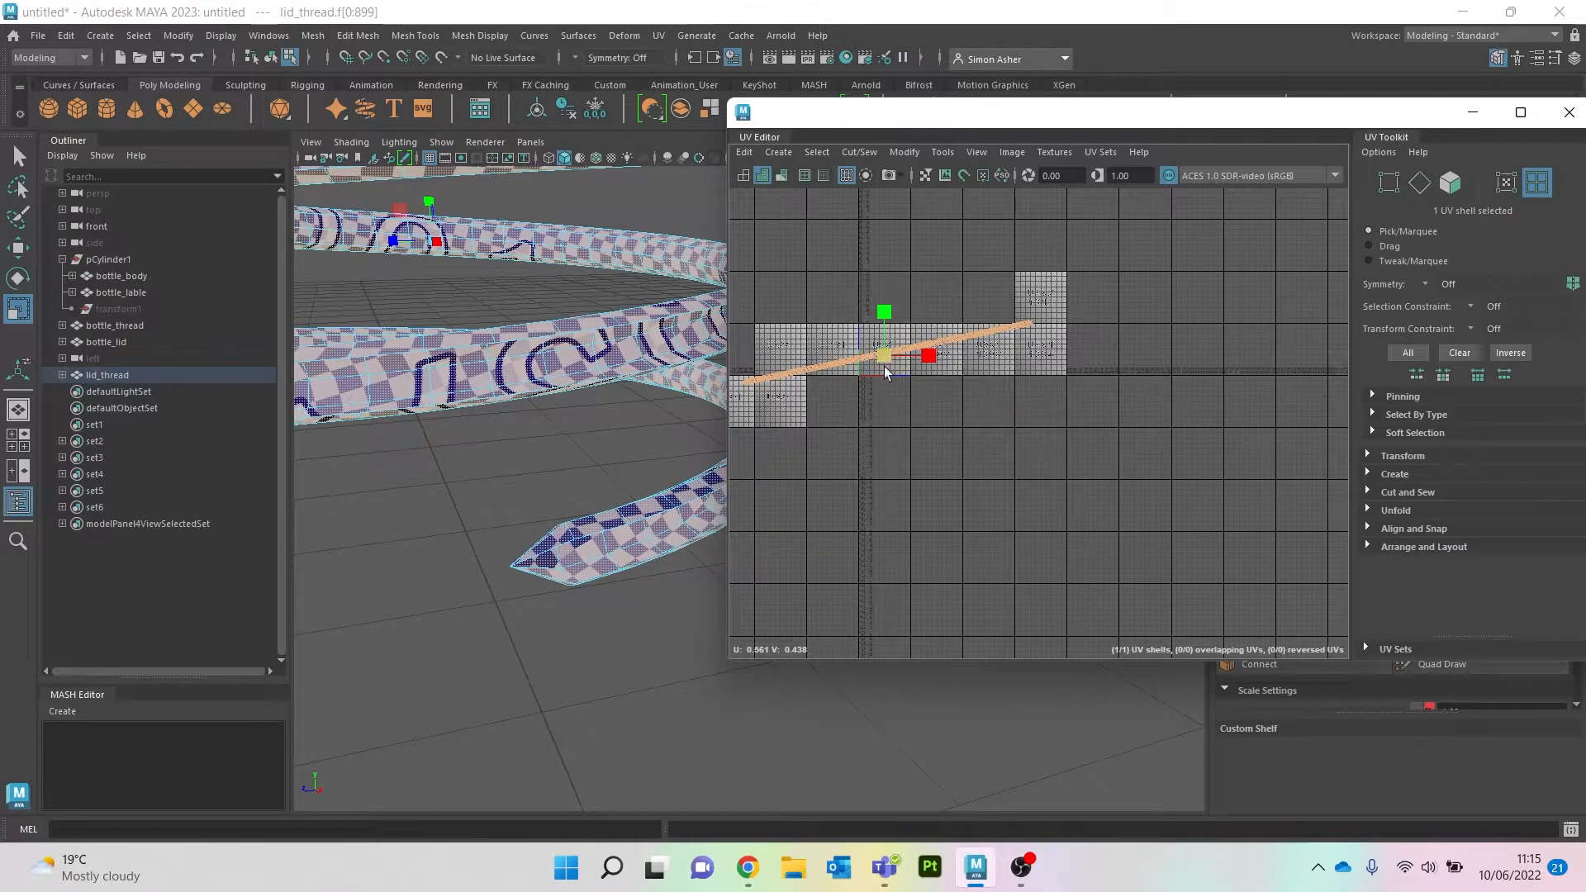
key(e)
drag(895, 329, 910, 332)
Step: Return the lid thread to object mode, end its isolation and select all five bottle and lid objects
scroll(675, 322, down, 5)
scroll(701, 329, down, 4)
right_drag(534, 282, 556, 270)
alt+middle_drag(556, 272, 472, 315)
key(ctrl+1)
scroll(488, 326, down, 6)
scroll(509, 309, up, 1)
mouse_move(459, 209)
right_down()
mouse_move(431, 201)
mouse_move(453, 201)
right_up()
mouse_move(454, 196)
mouse_down()
mouse_move(609, 537)
mouse_move(721, 594)
mouse_up()
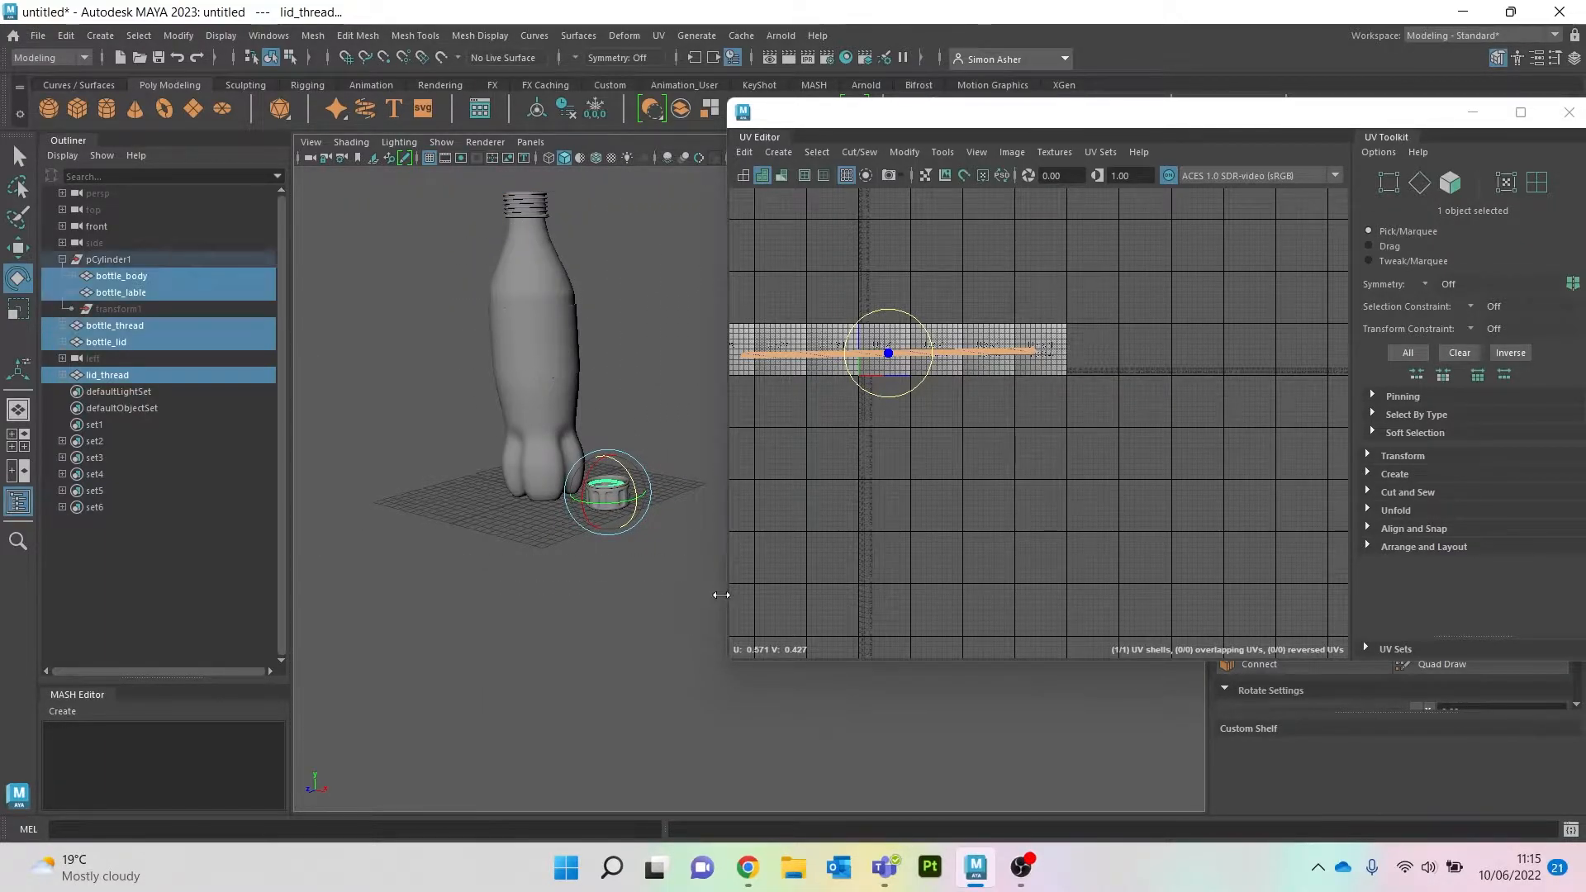
Step: Scale the lid thread's UV shell down uniformly to match the checker size of the surrounding lid
scroll(690, 542, up, 6)
alt+middle_drag(491, 532, 696, 483)
scroll(698, 491, up, 10)
scroll(723, 535, down, 2)
scroll(930, 403, up, 1)
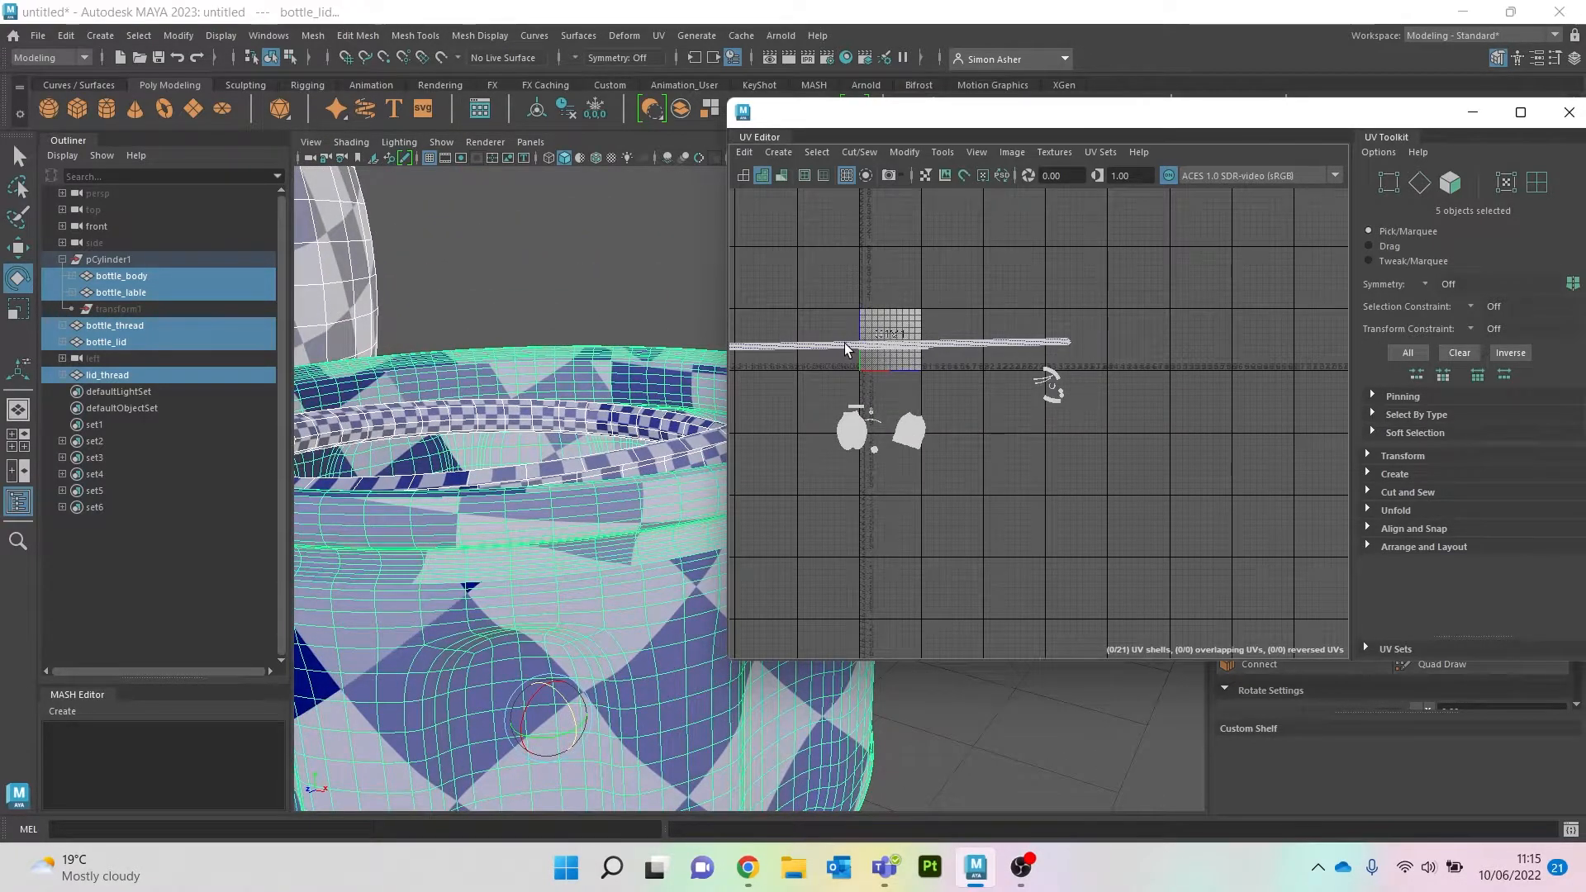
right_drag(821, 284, 772, 263)
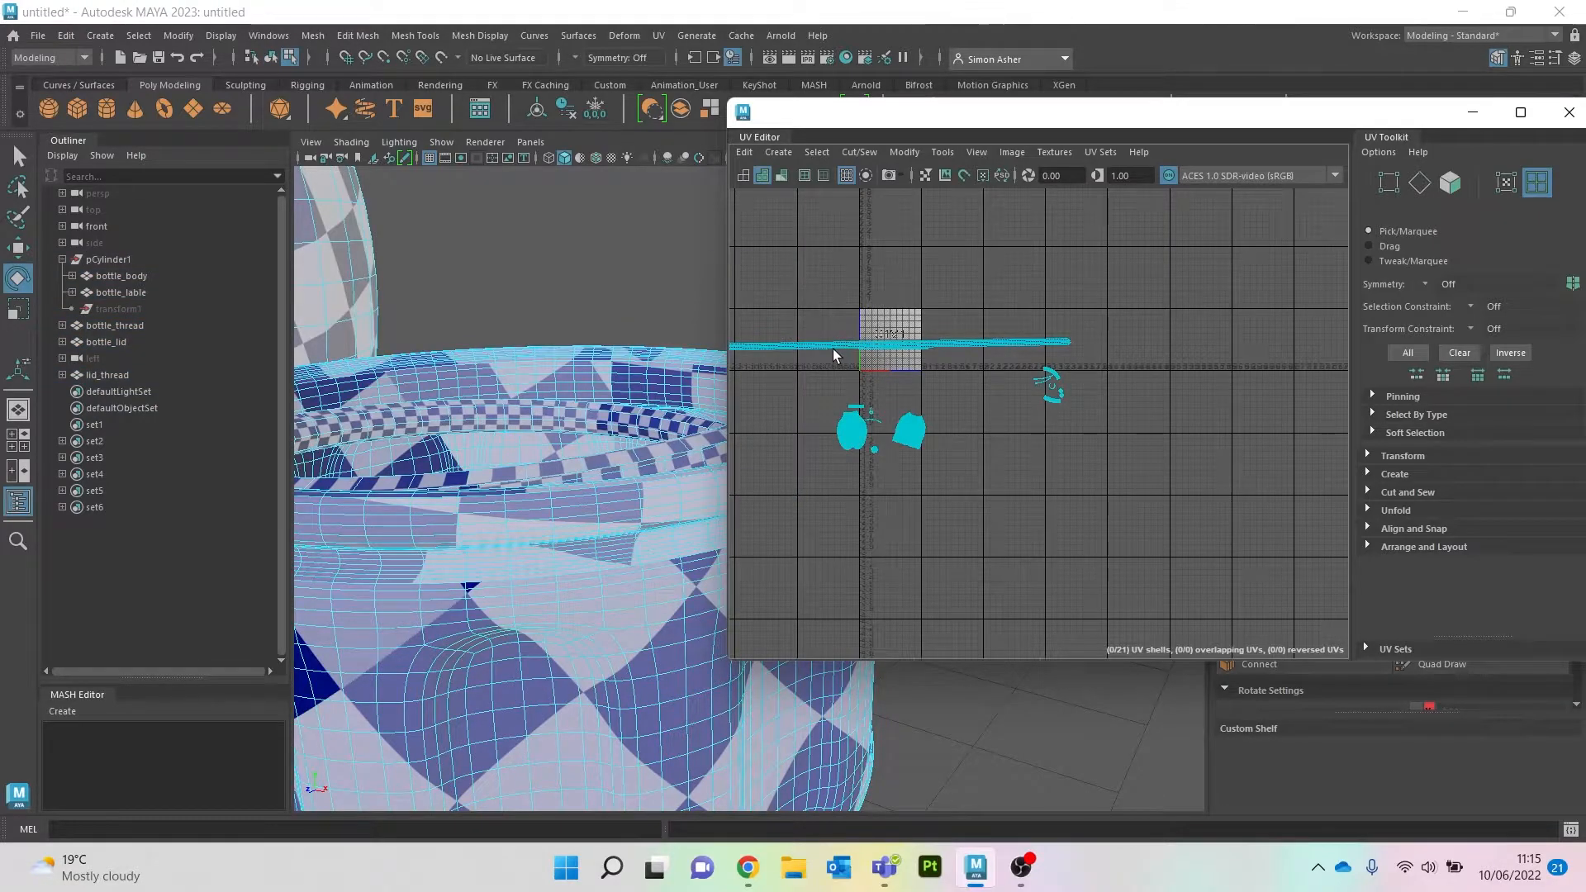
click(833, 348)
key(r)
drag(895, 345, 859, 368)
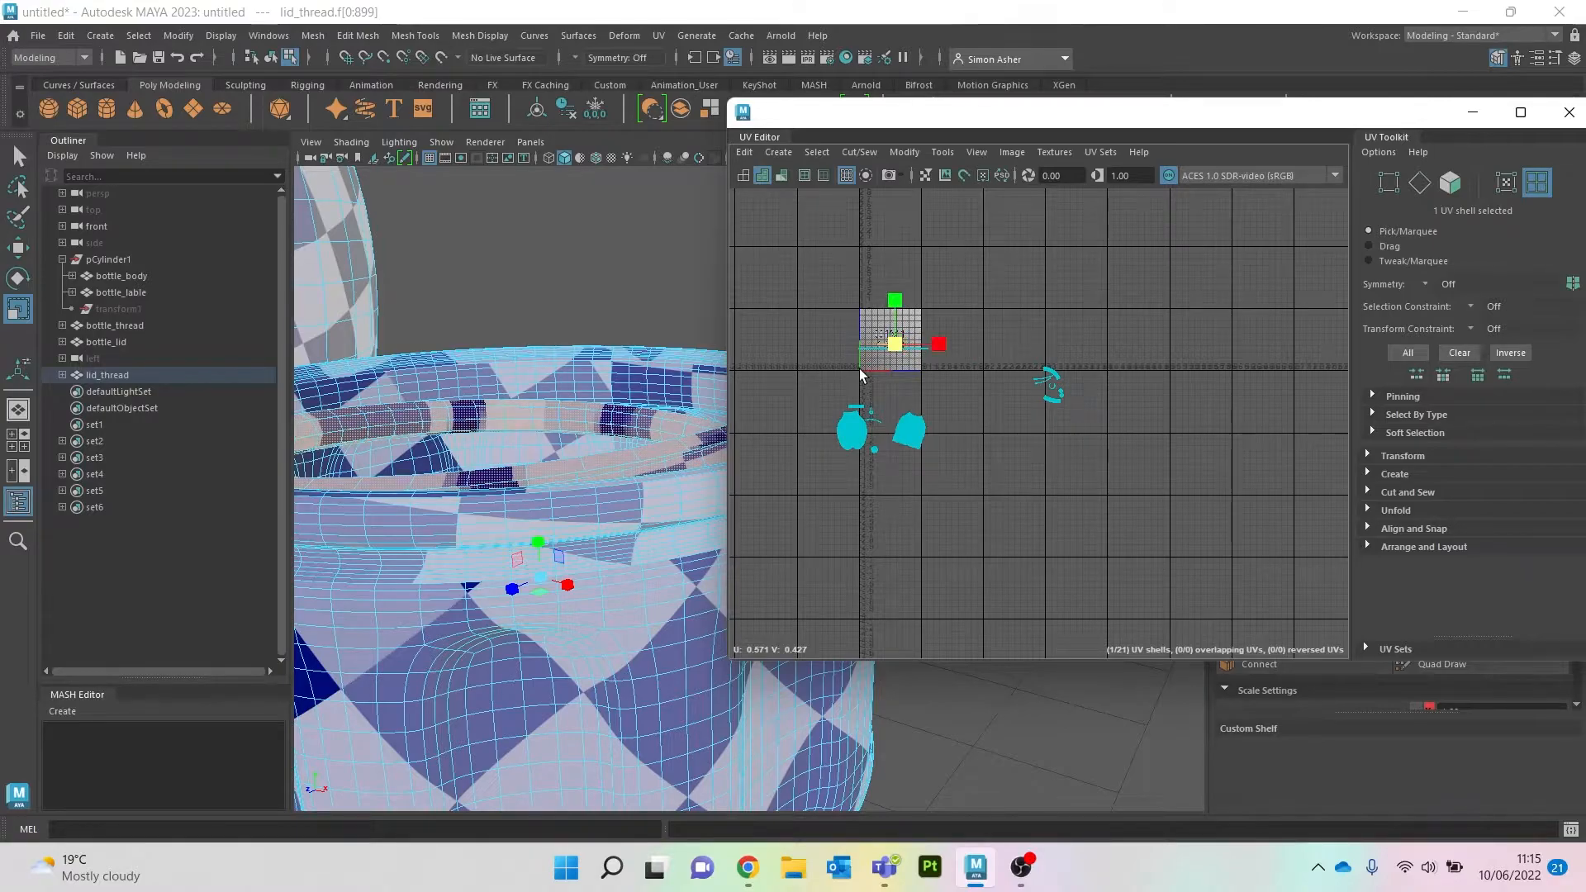
Step: Examine the checker pattern across the whole bottle and the lid beside it
scroll(877, 361, down, 4)
scroll(577, 356, down, 8)
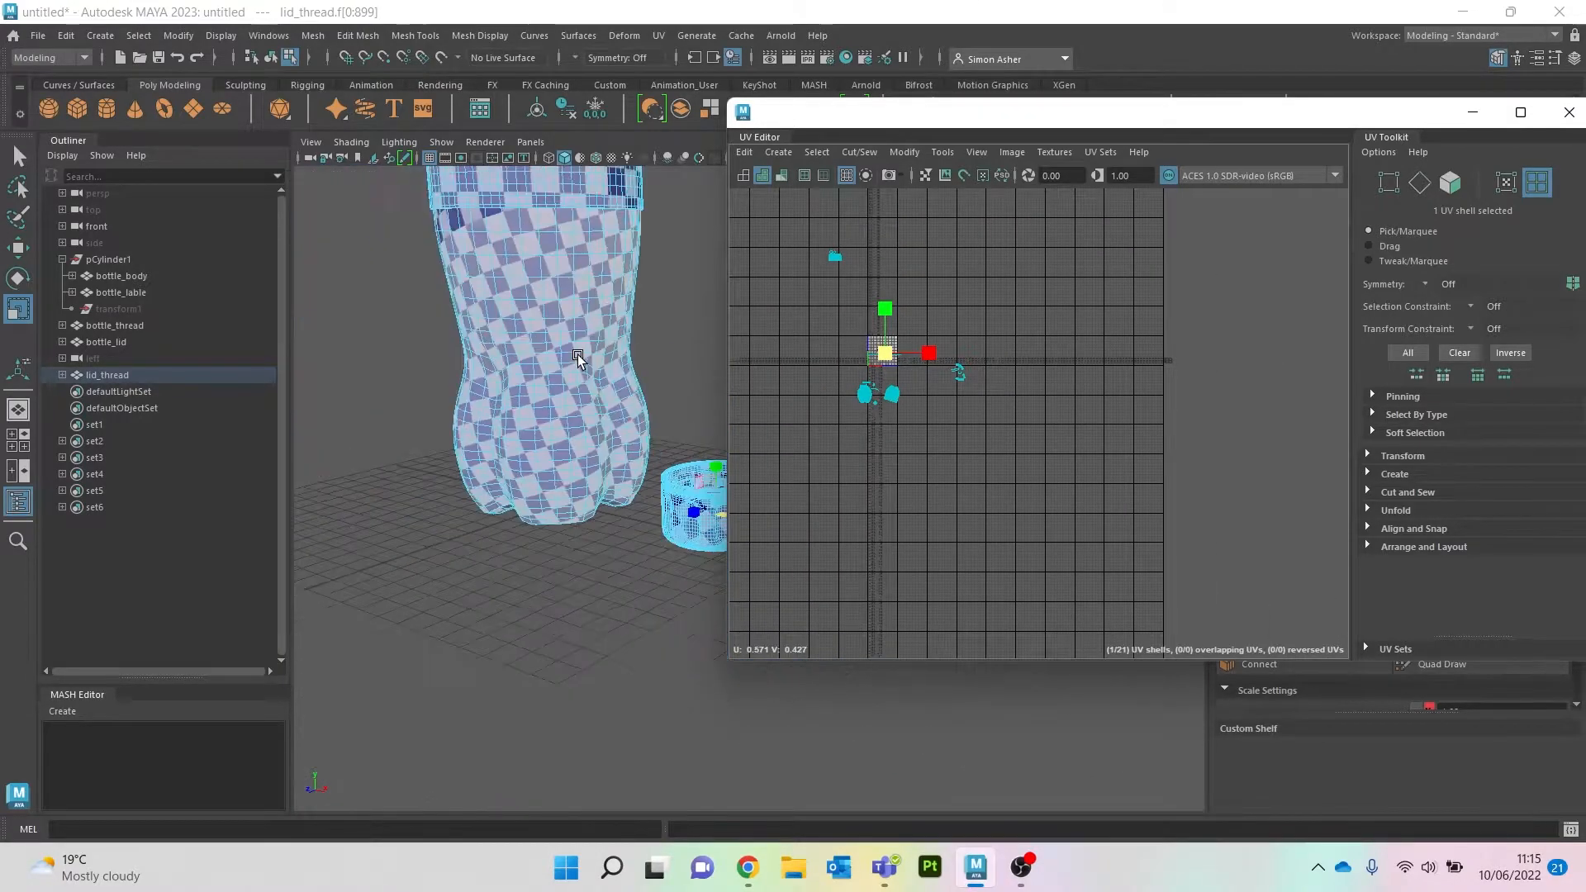
scroll(750, 310, down, 2)
alt+middle_drag(555, 325, 500, 471)
scroll(501, 470, down, 5)
alt+drag(518, 461, 579, 432)
alt+middle_drag(578, 433, 486, 498)
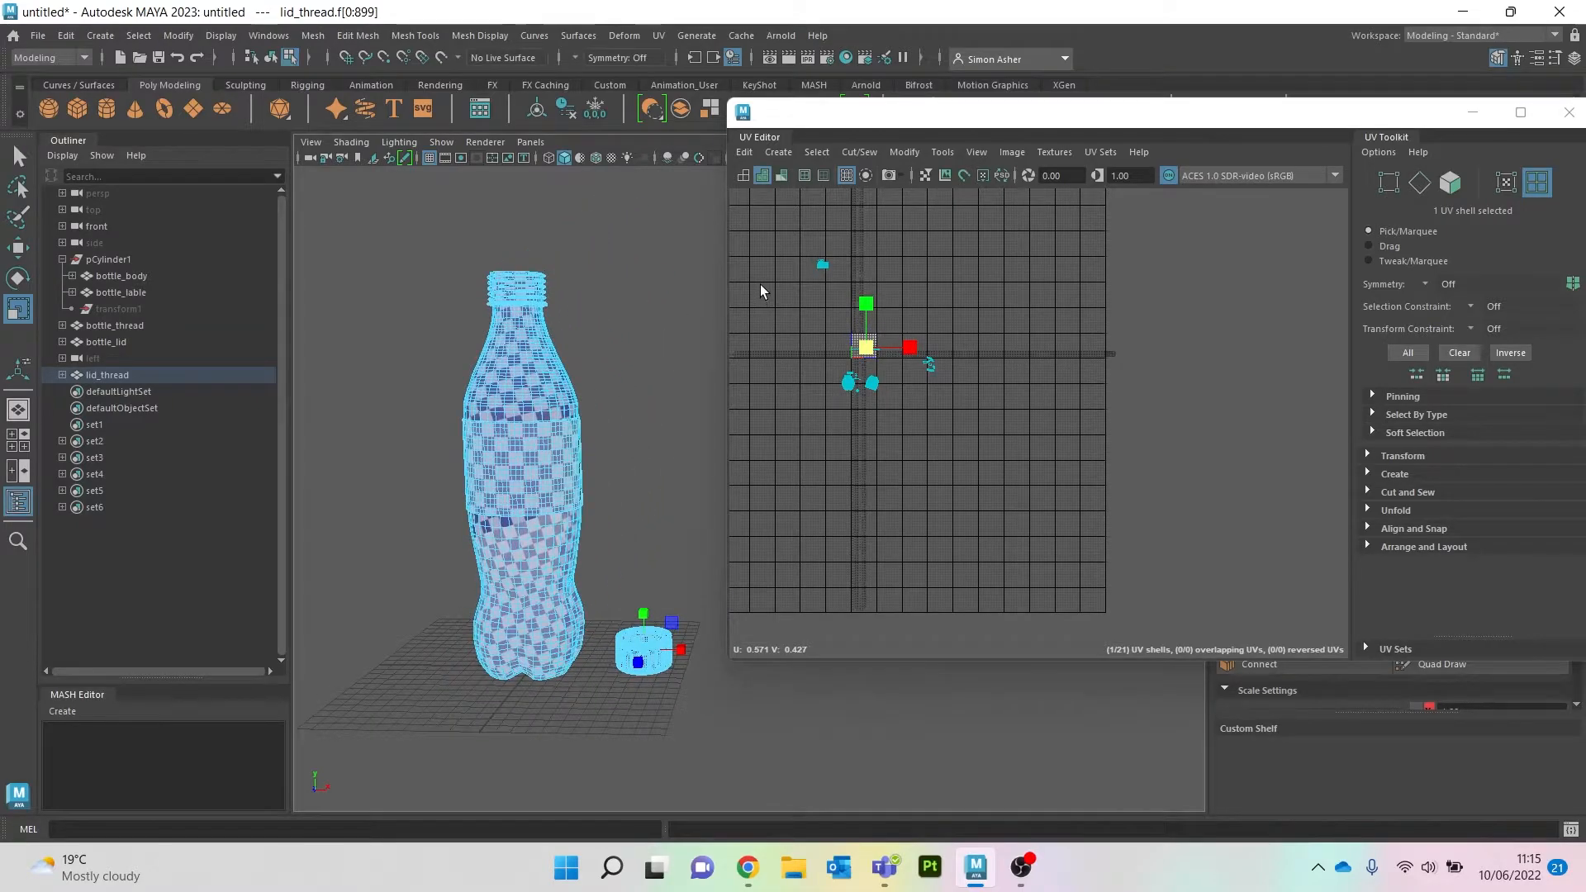
Step: Enlarge the UV Editor, select all 21 UV shells and lay them out inside the 0–1 UV tile
double_click(883, 113)
scroll(607, 266, down, 2)
alt+middle_drag(603, 269, 761, 410)
right_drag(682, 304, 654, 297)
drag(407, 272, 766, 617)
right_drag(721, 293, 836, 538)
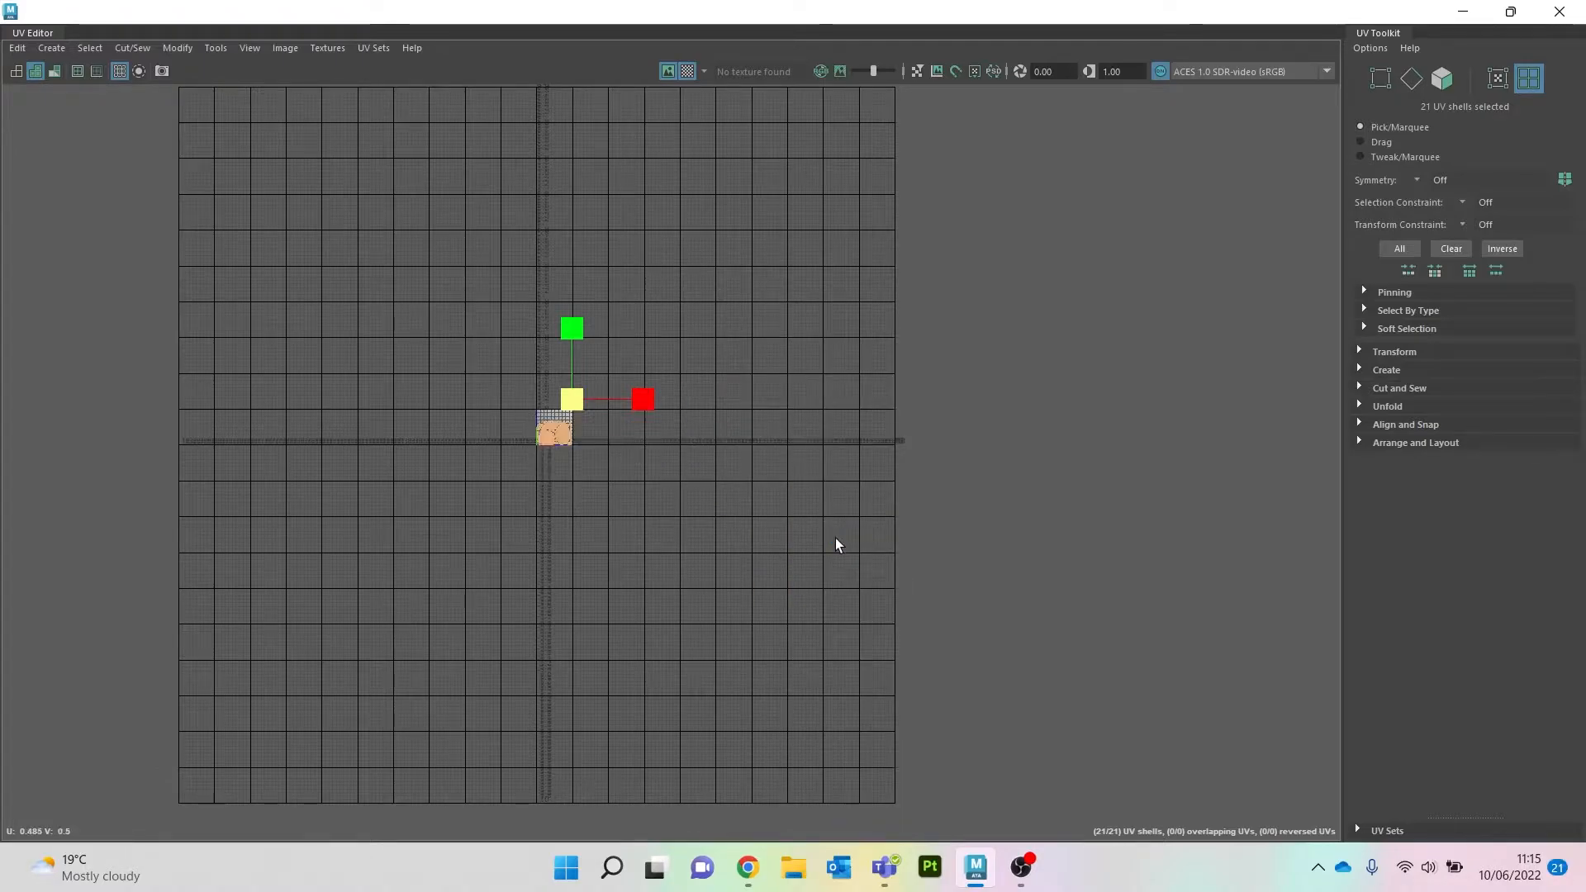
alt+right_drag(460, 439, 692, 438)
scroll(691, 438, up, 11)
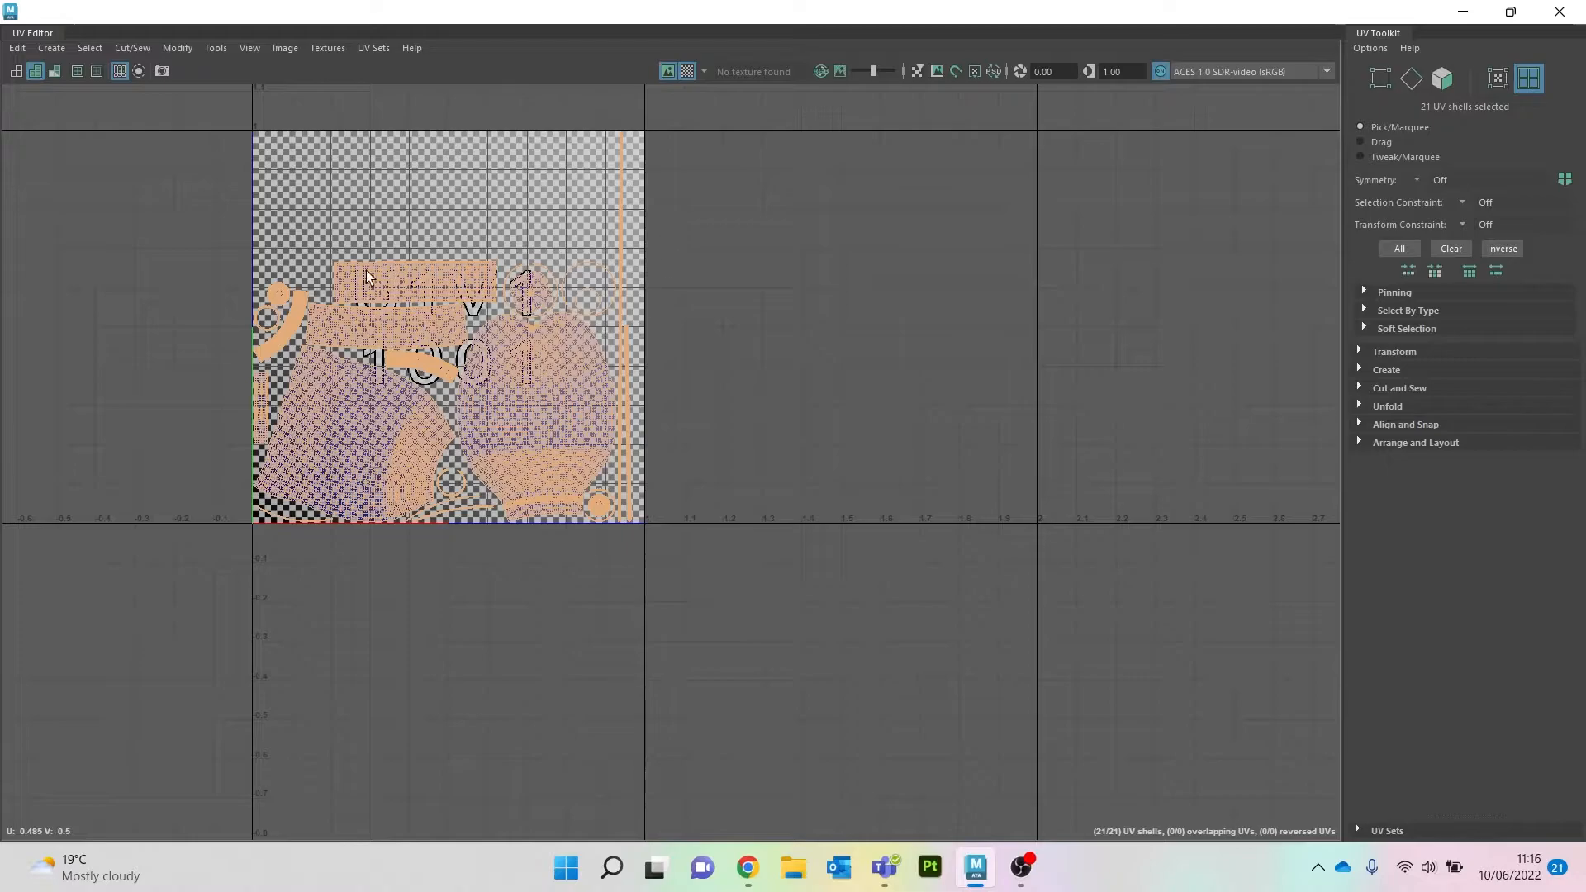
scroll(409, 372, down, 1)
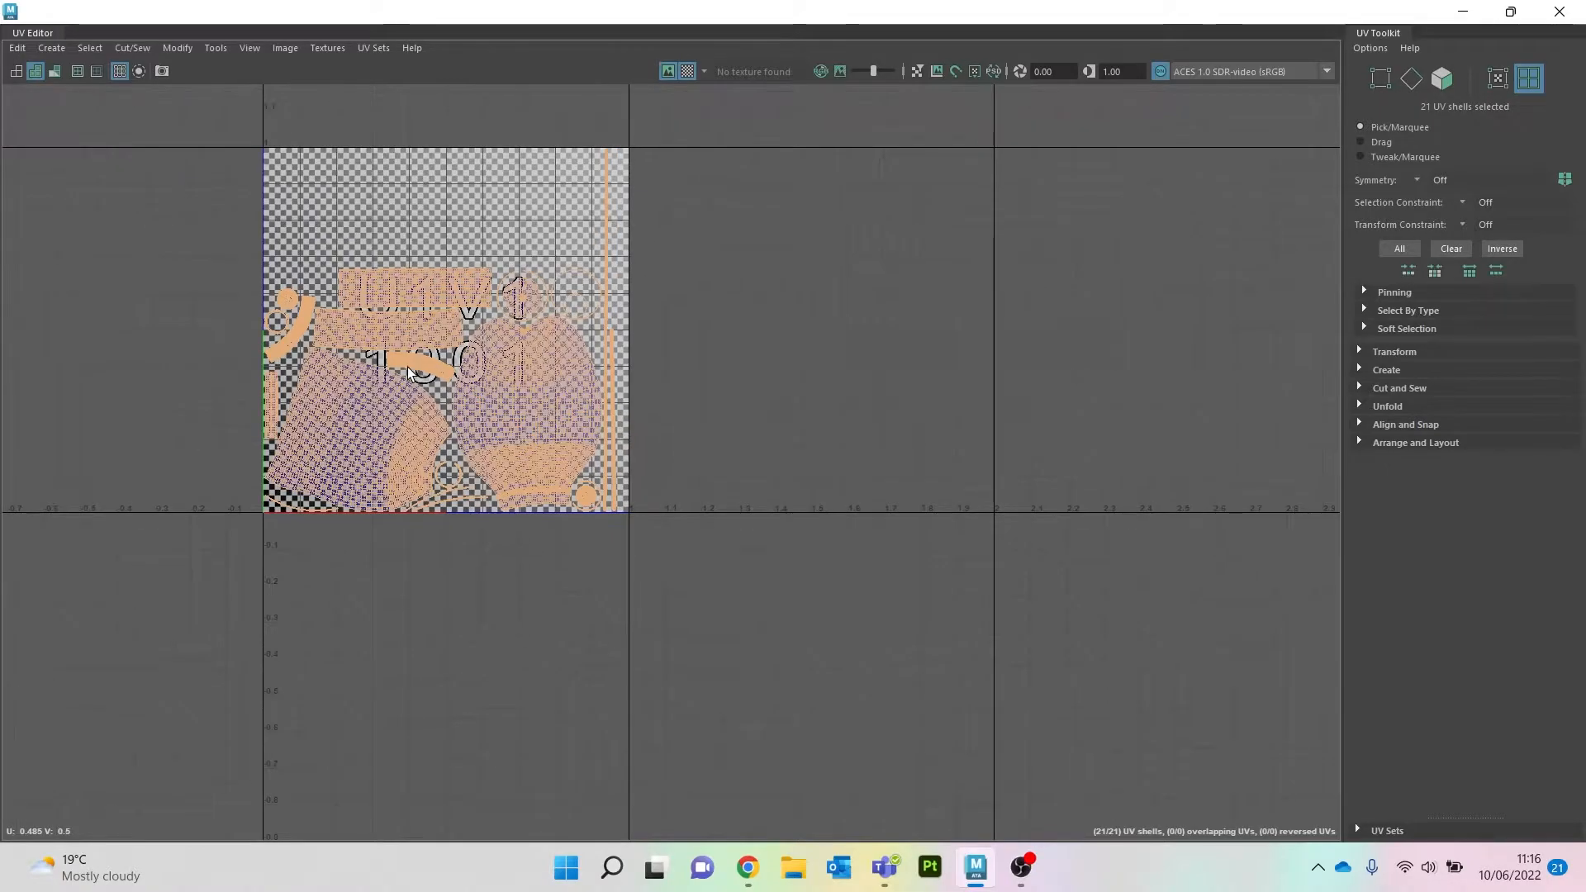
scroll(409, 372, up, 3)
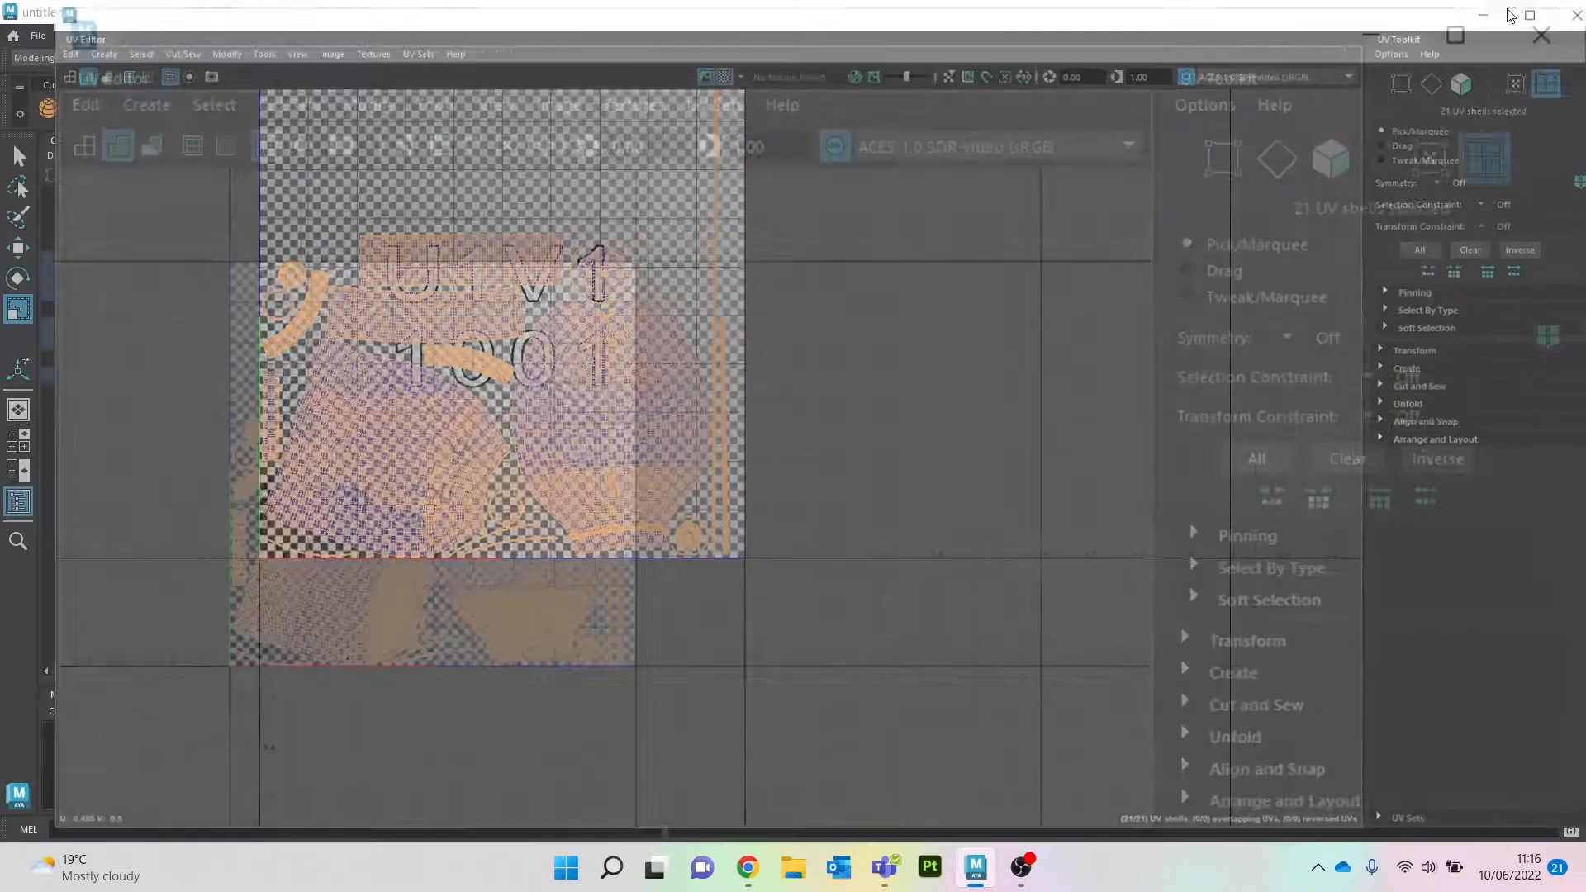
Step: Restore the UV Editor to its smaller size and check the checker pattern on the lid, body and neck
click(1511, 11)
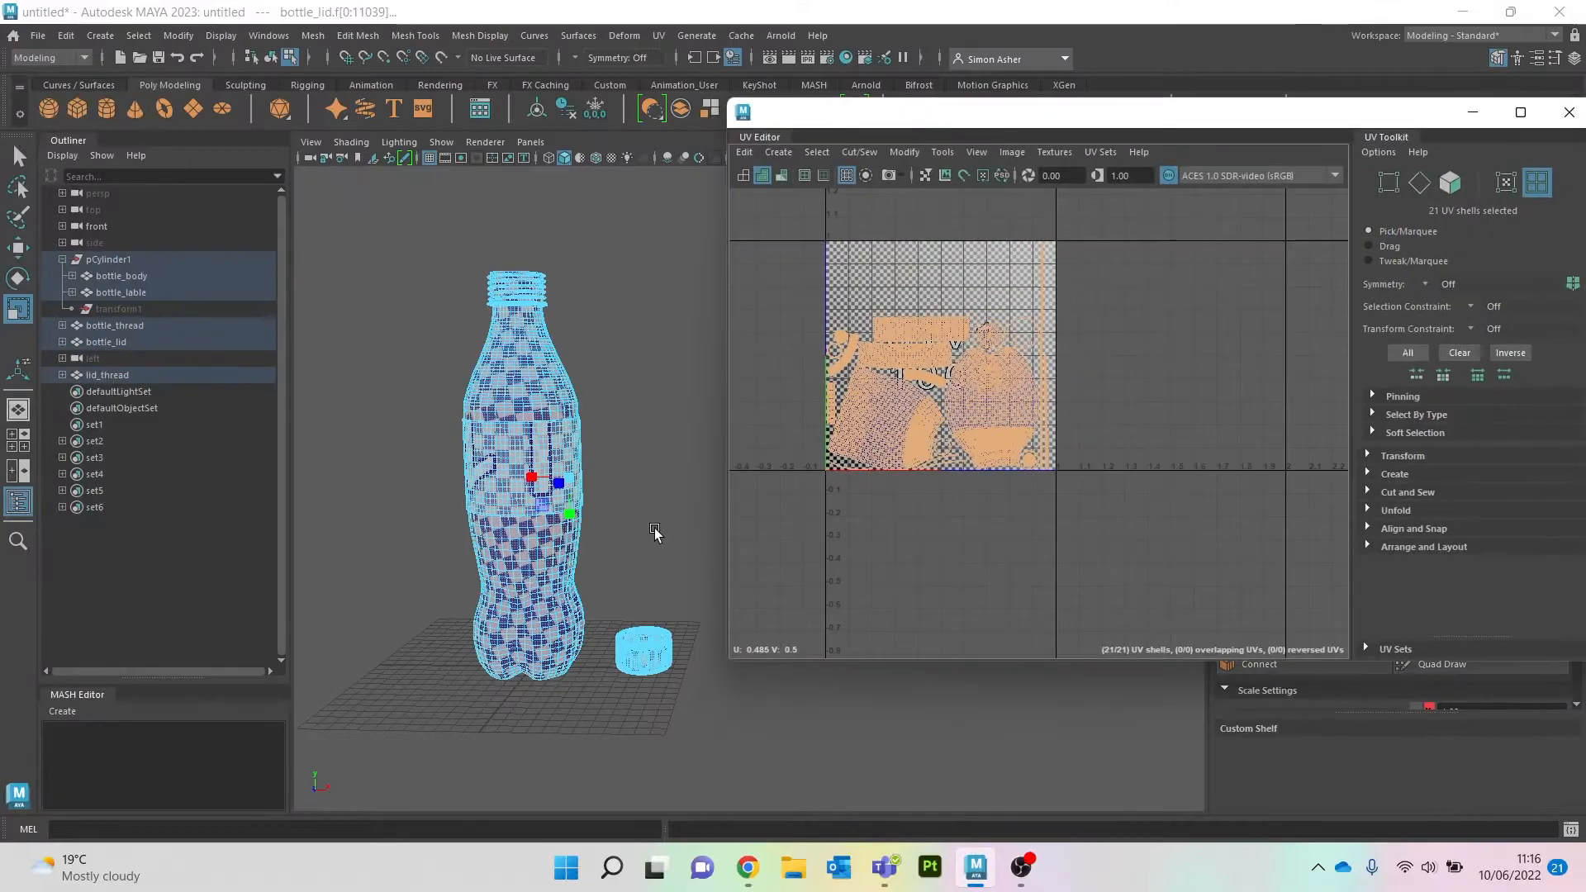
scroll(641, 626, up, 4)
alt+middle_drag(605, 764, 673, 541)
scroll(673, 541, up, 4)
scroll(636, 533, down, 4)
alt+middle_drag(529, 292, 552, 528)
scroll(560, 364, down, 5)
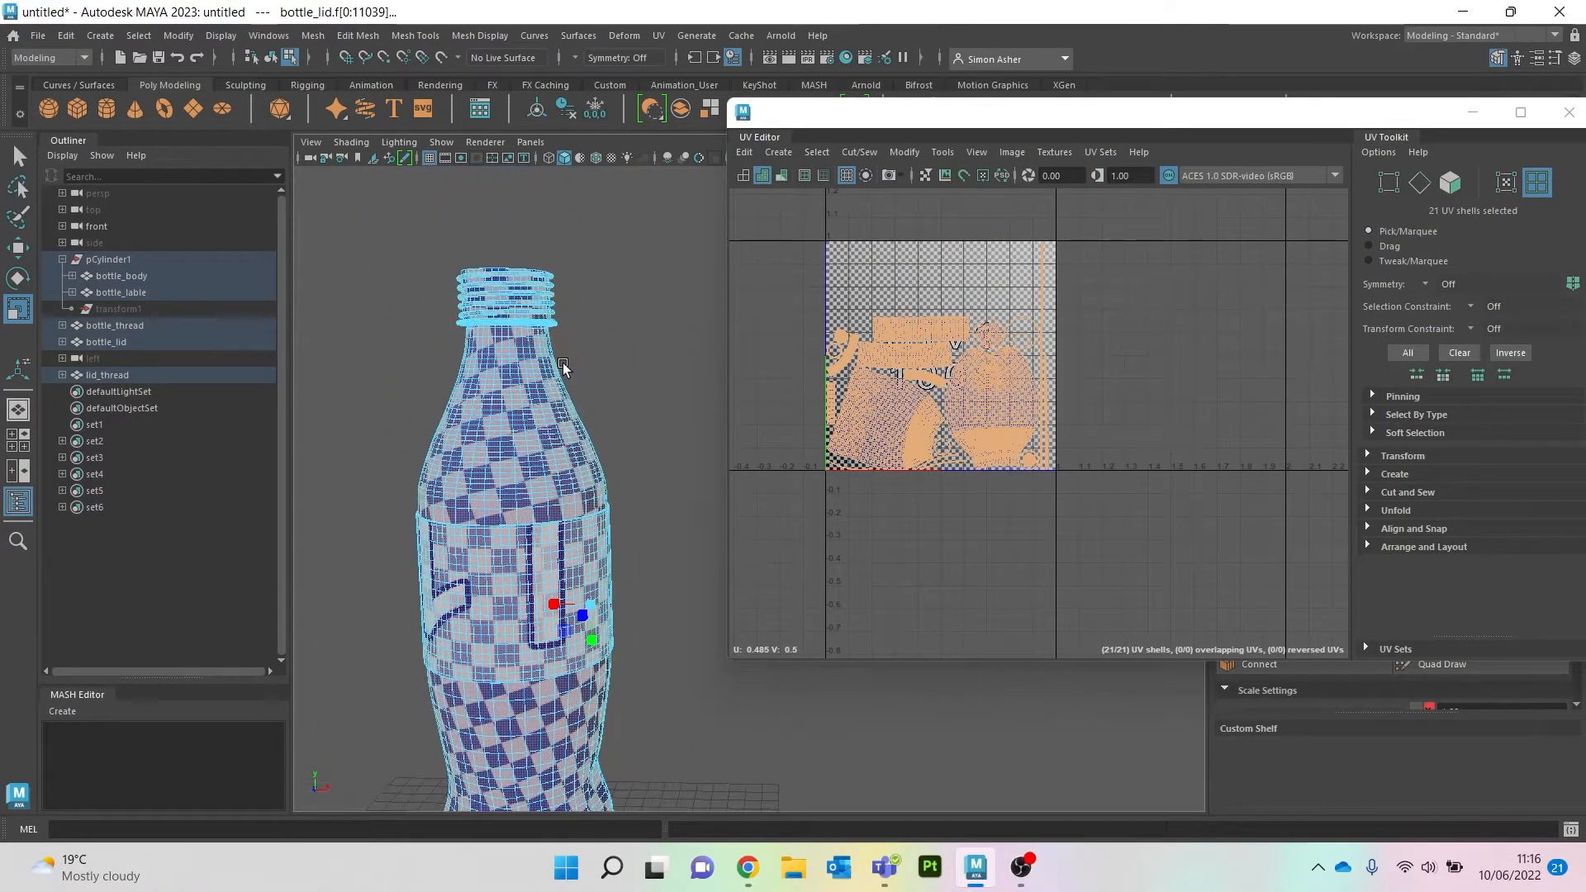
Step: Close the UV Editor and return the bottle parts to object mode with nothing selected
drag(1411, 117, 1237, 122)
click(1396, 117)
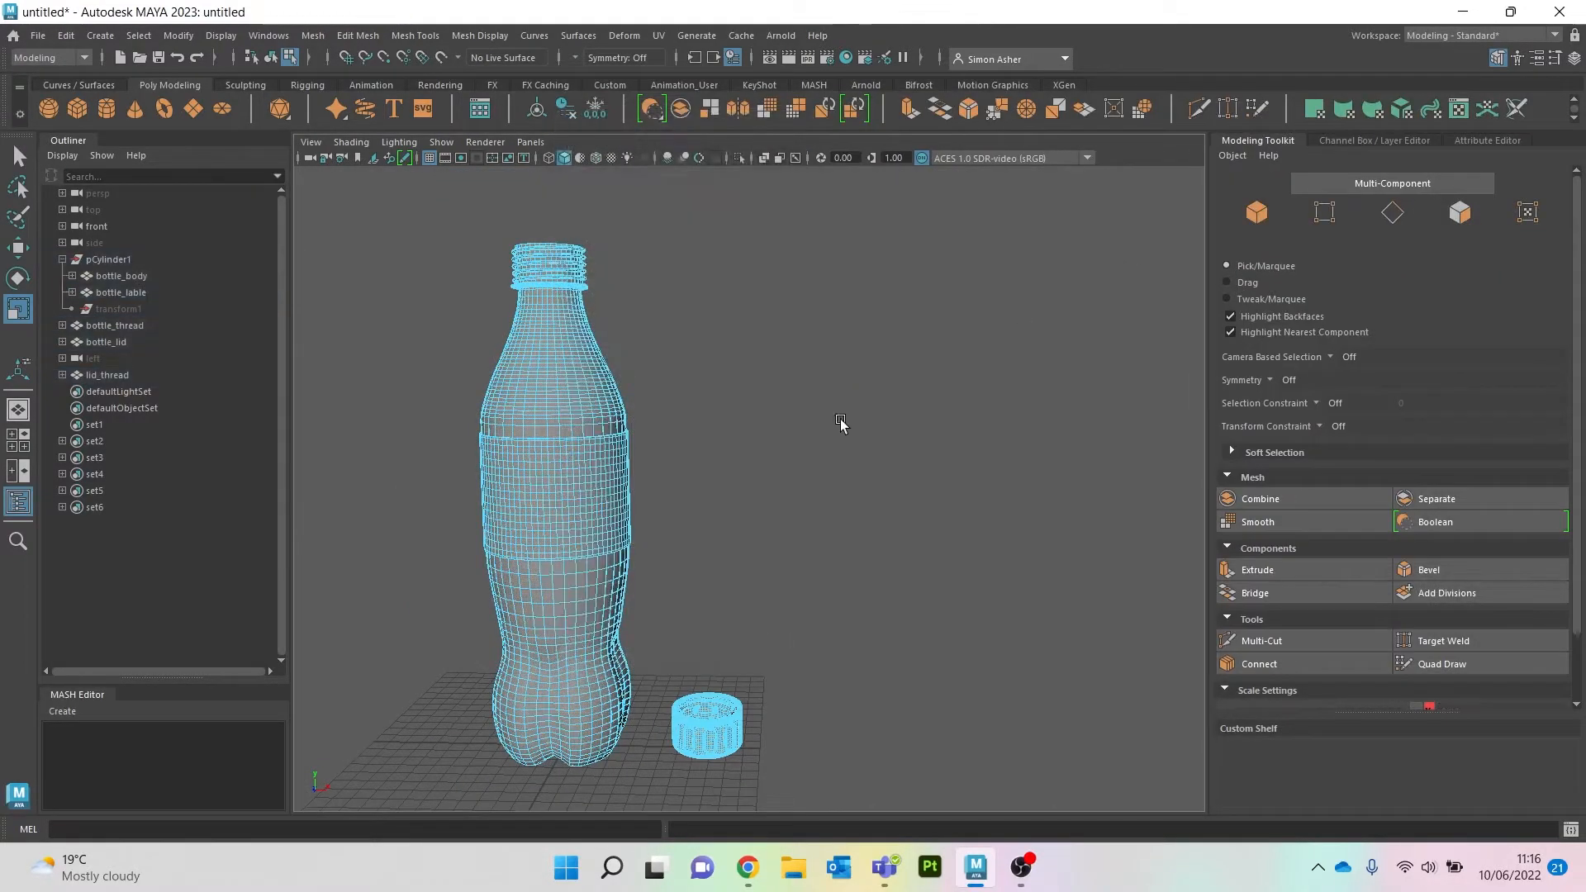
right_drag(736, 347, 819, 326)
alt+drag(734, 422, 768, 423)
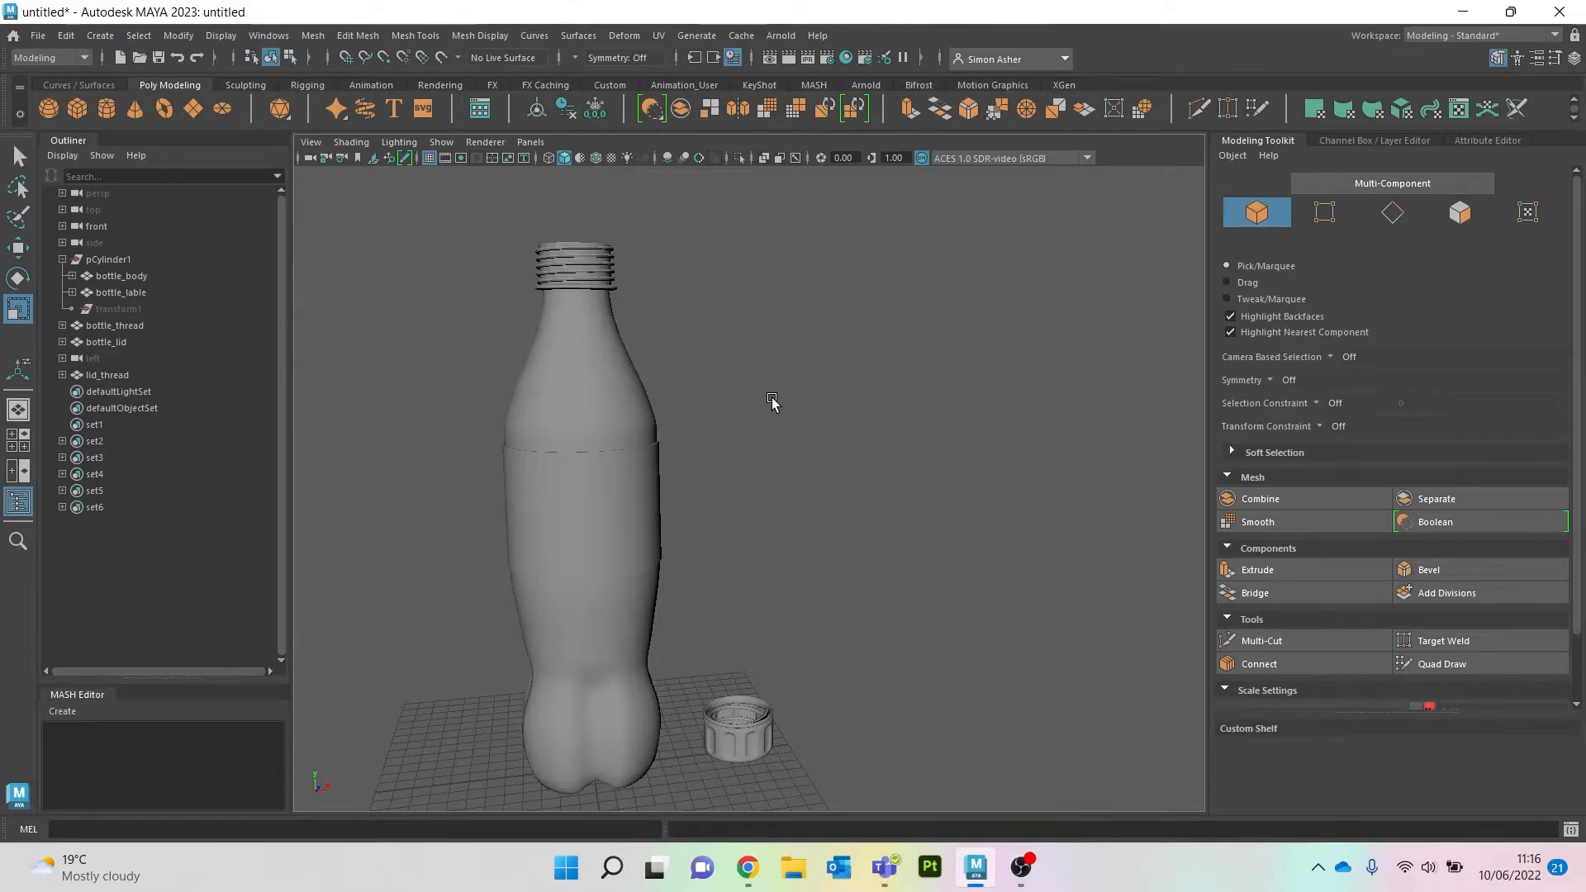
alt+middle_drag(757, 416, 836, 403)
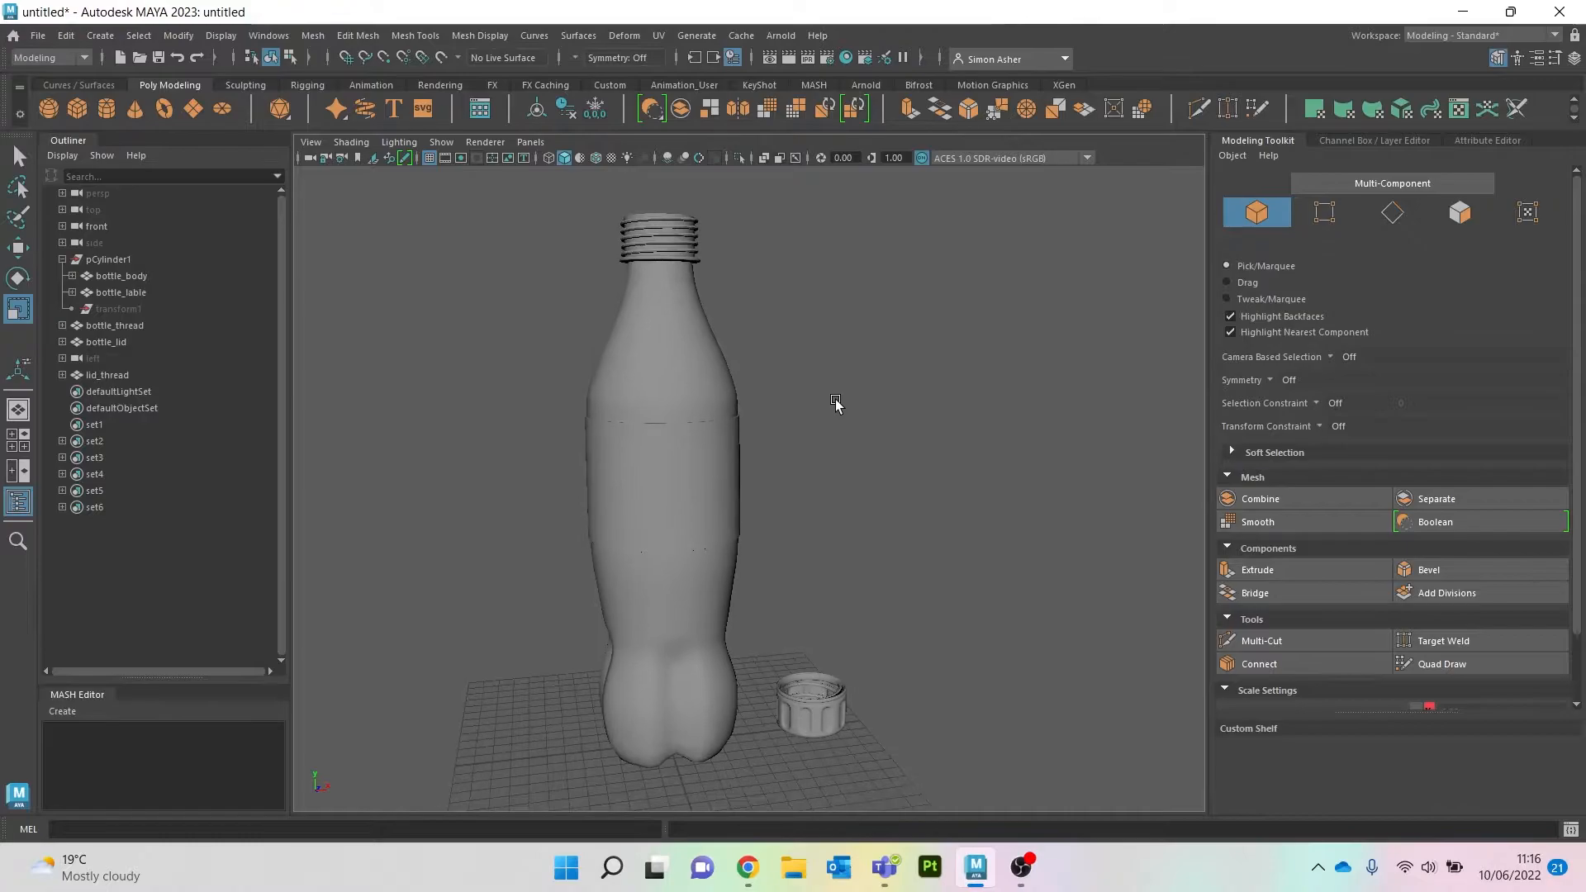
Step: Assign a new Lambert material to the bottle body and rename its mesh shape node as bo
click(719, 350)
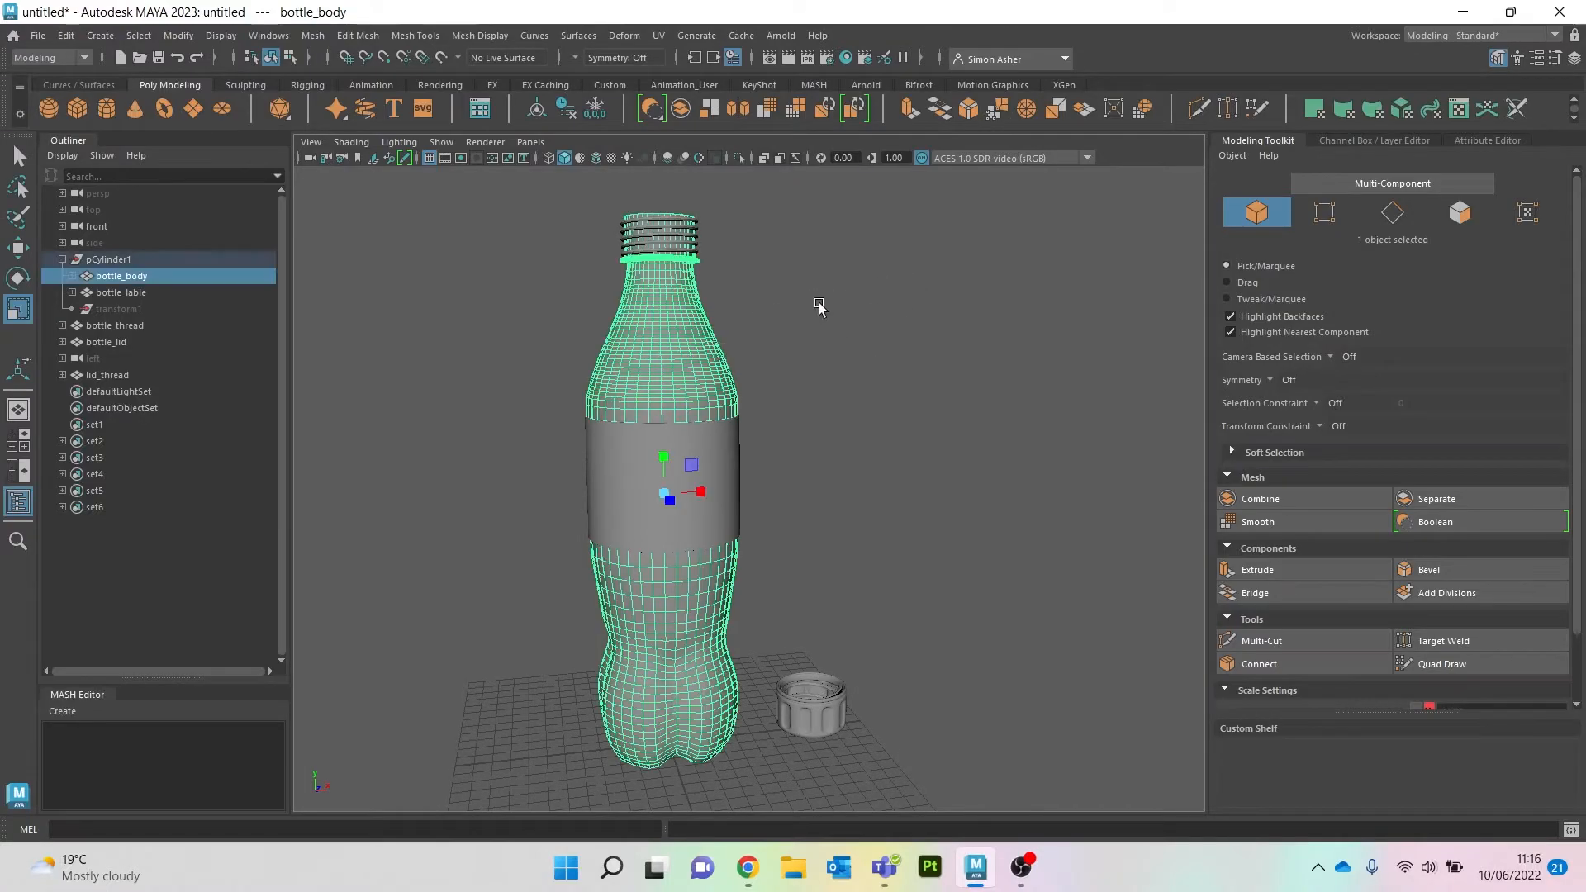
right_drag(878, 301, 990, 709)
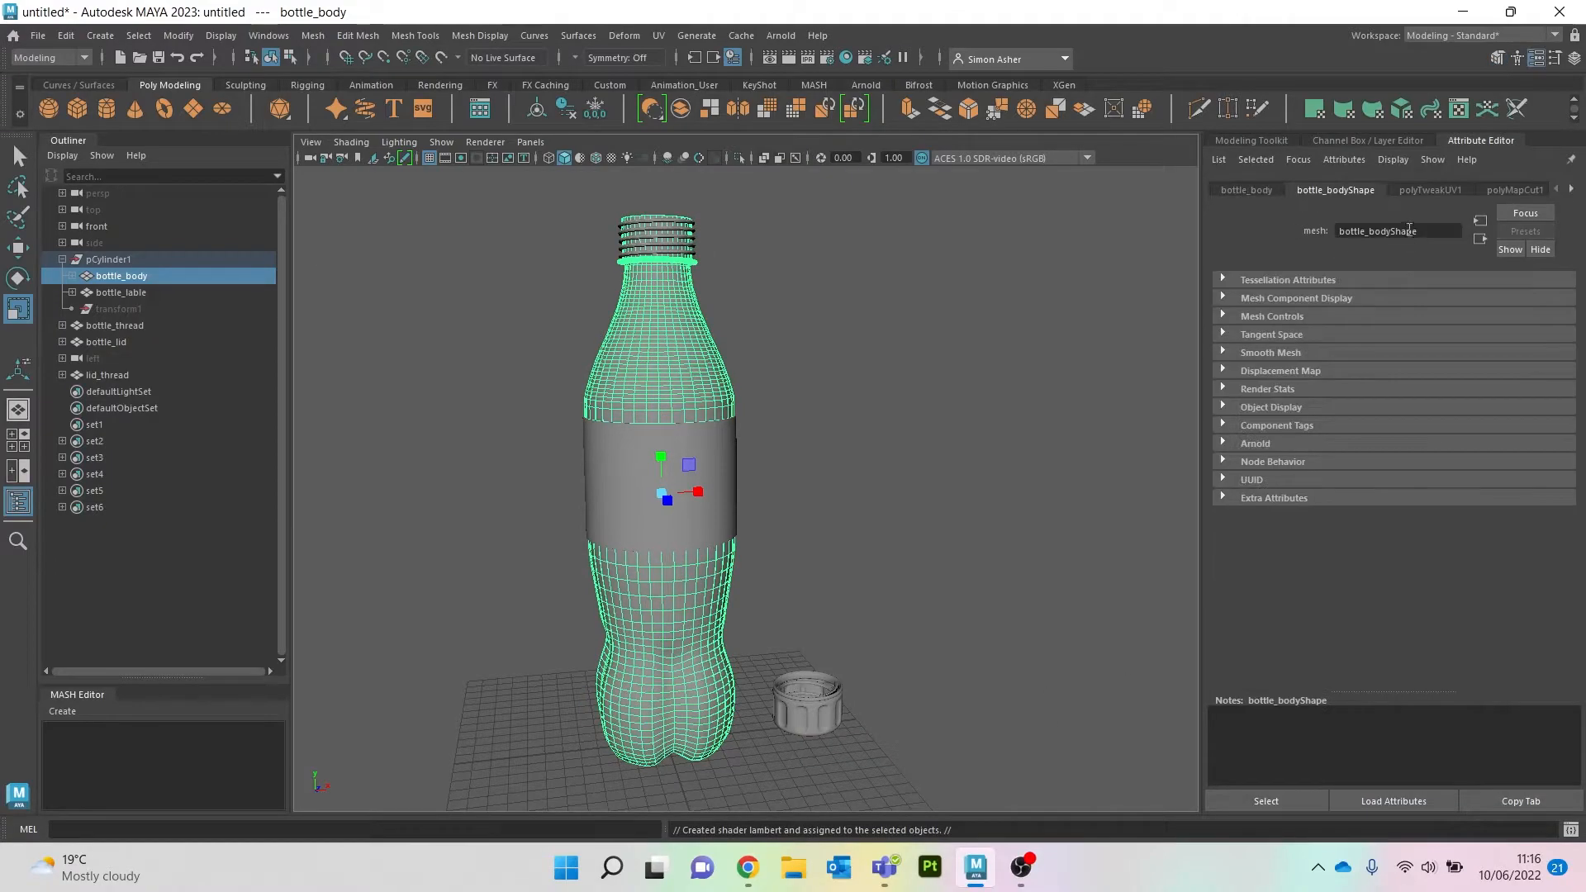
double_click(1409, 230)
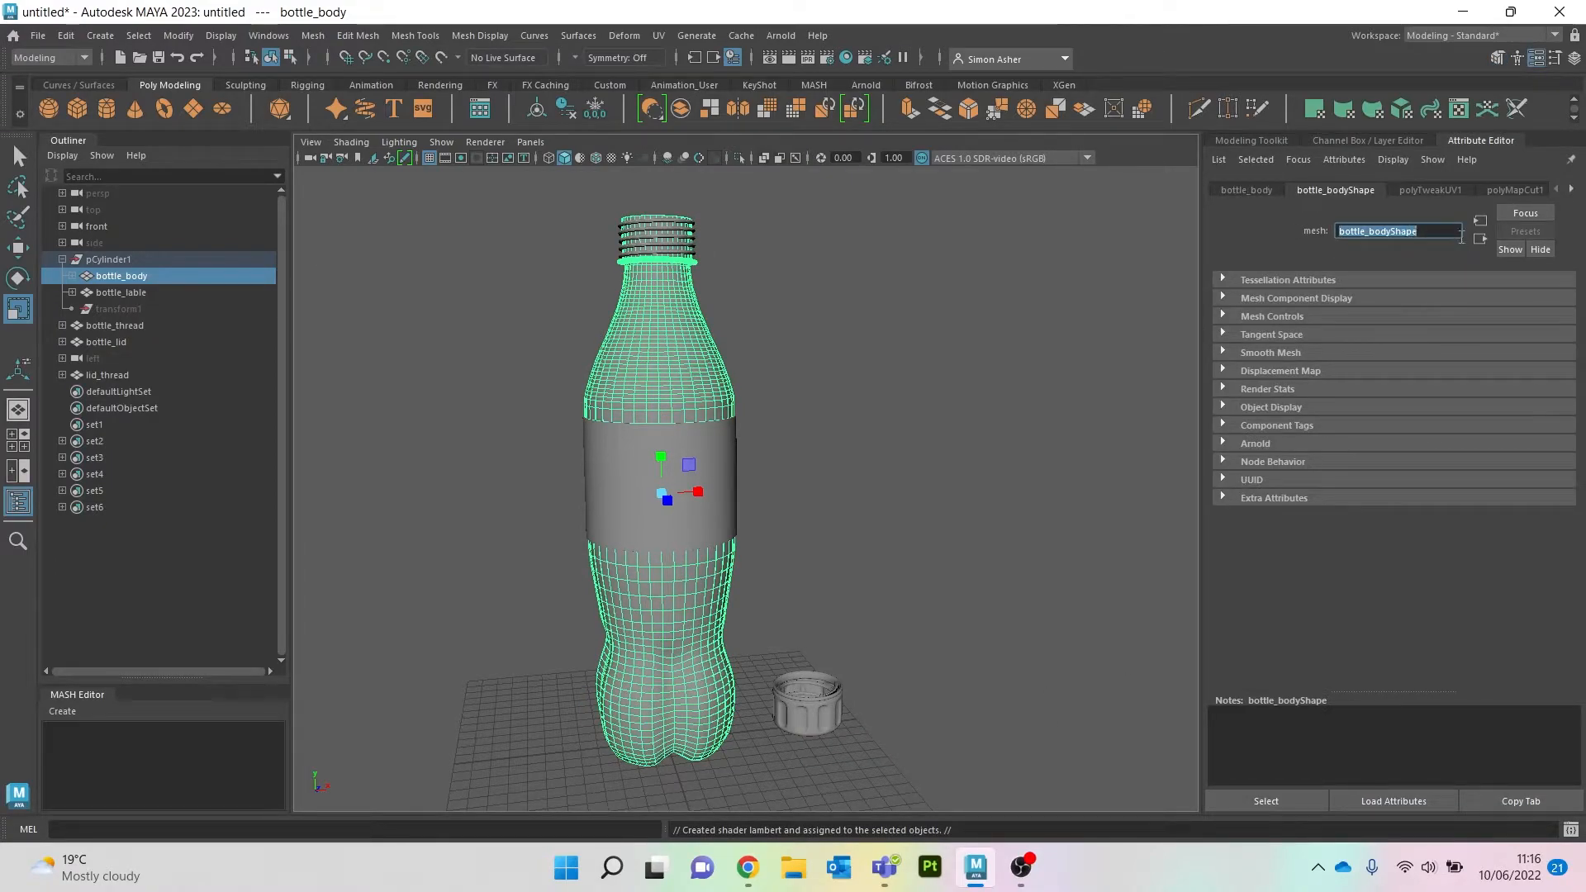
text(bo)
click(930, 410)
Step: Assign a new Blinn material to the bottle body and name the material "bottle body"
right_click(890, 409)
click(683, 487)
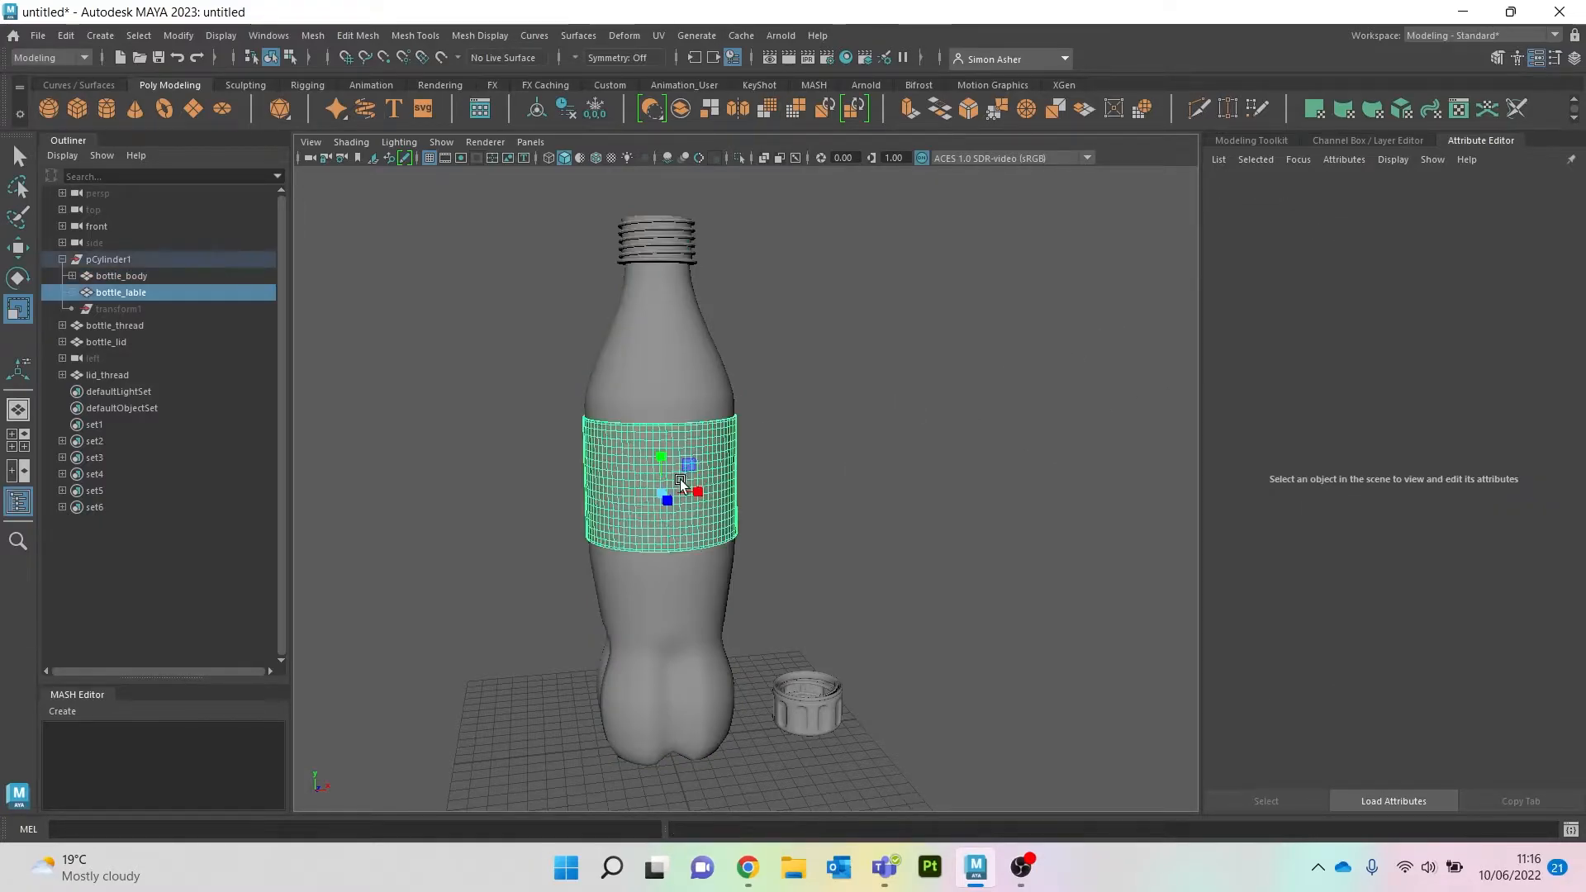
click(653, 369)
right_click(894, 364)
mouse_move(896, 787)
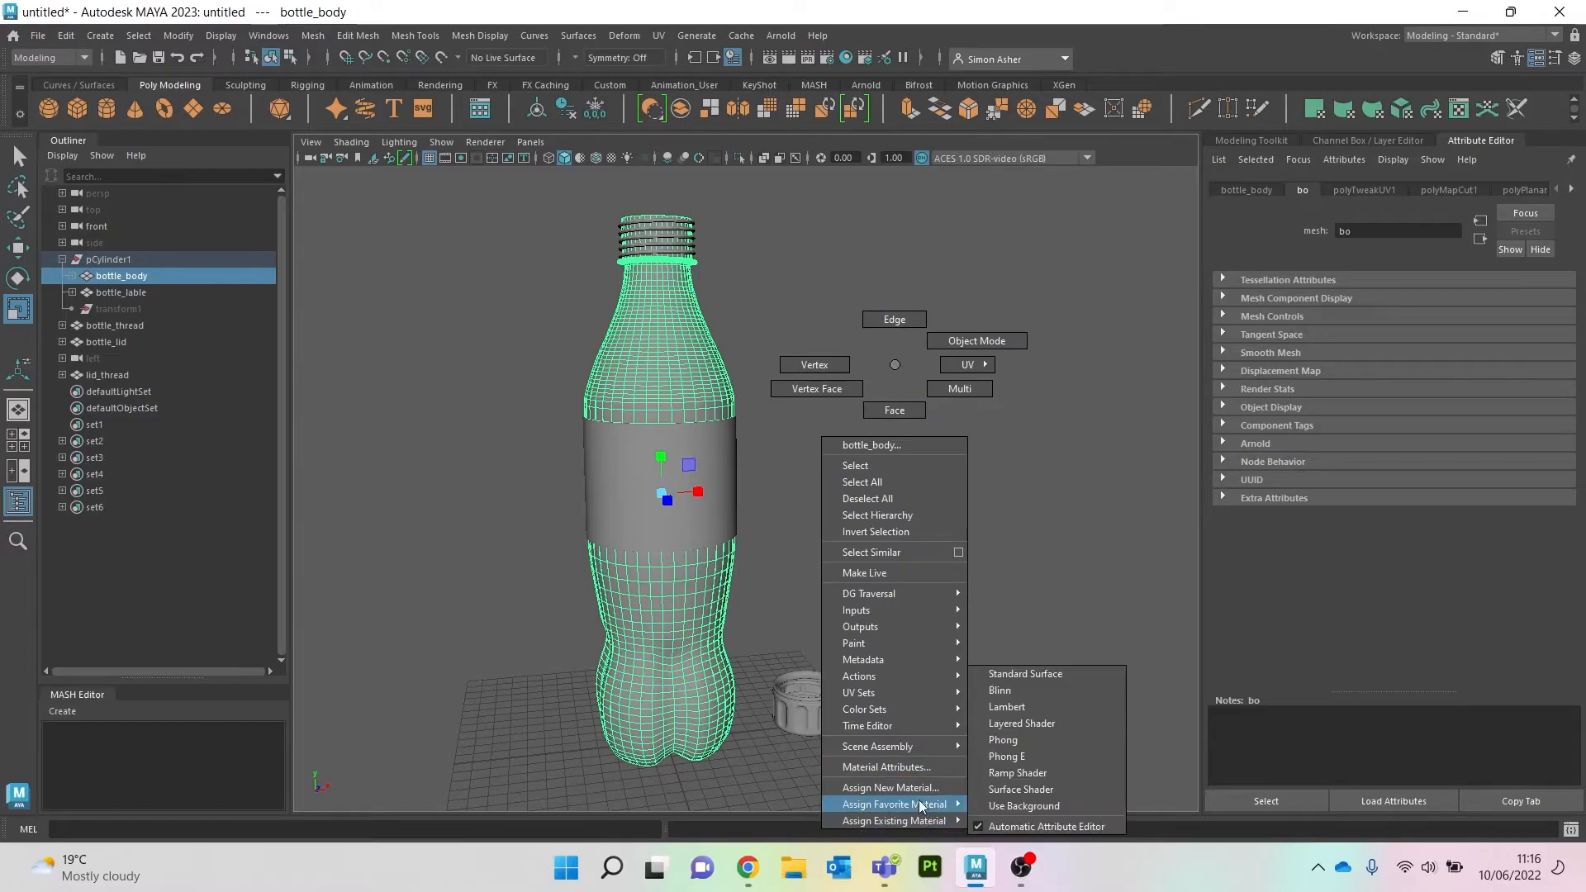
click(1038, 692)
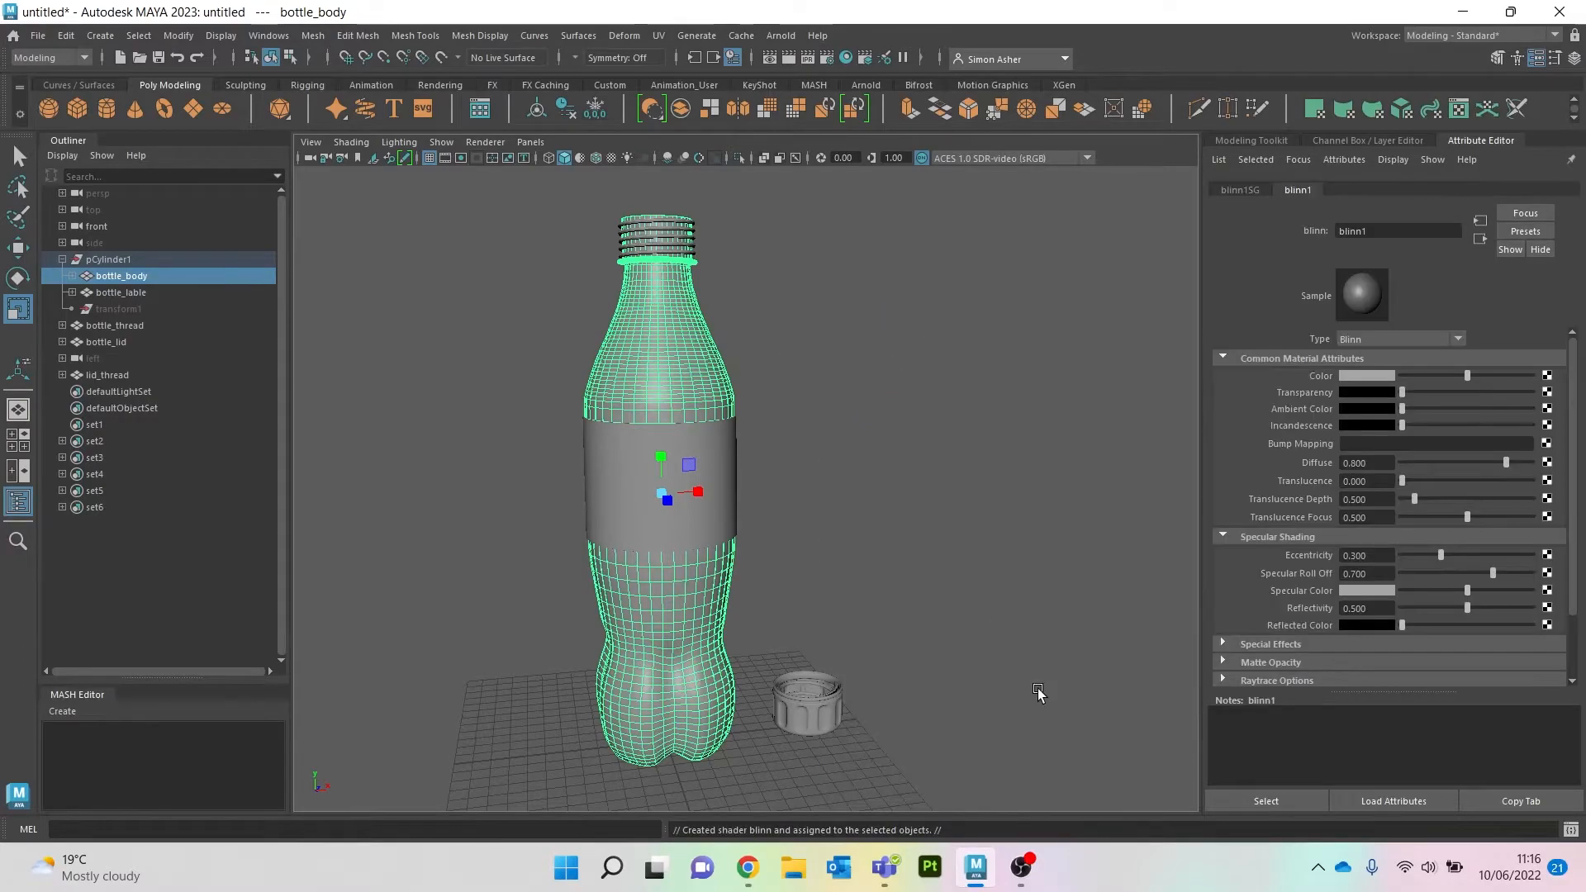
double_click(1396, 232)
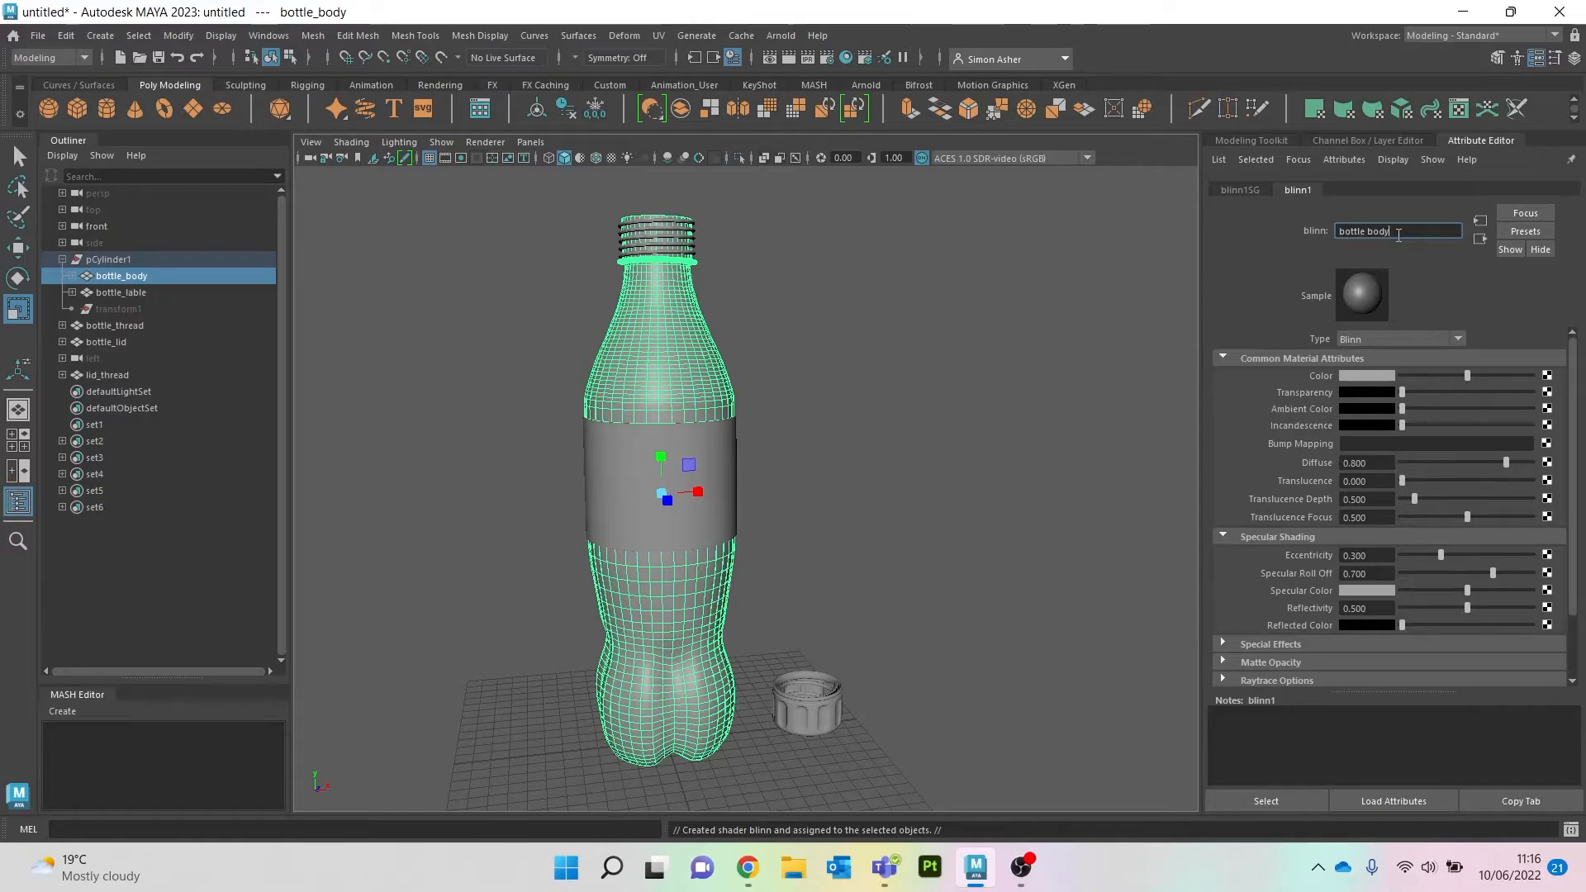
click(815, 446)
Step: Assign a new Blinn material to the bottle label and name the material "bottle lable"
click(718, 470)
right_click(874, 367)
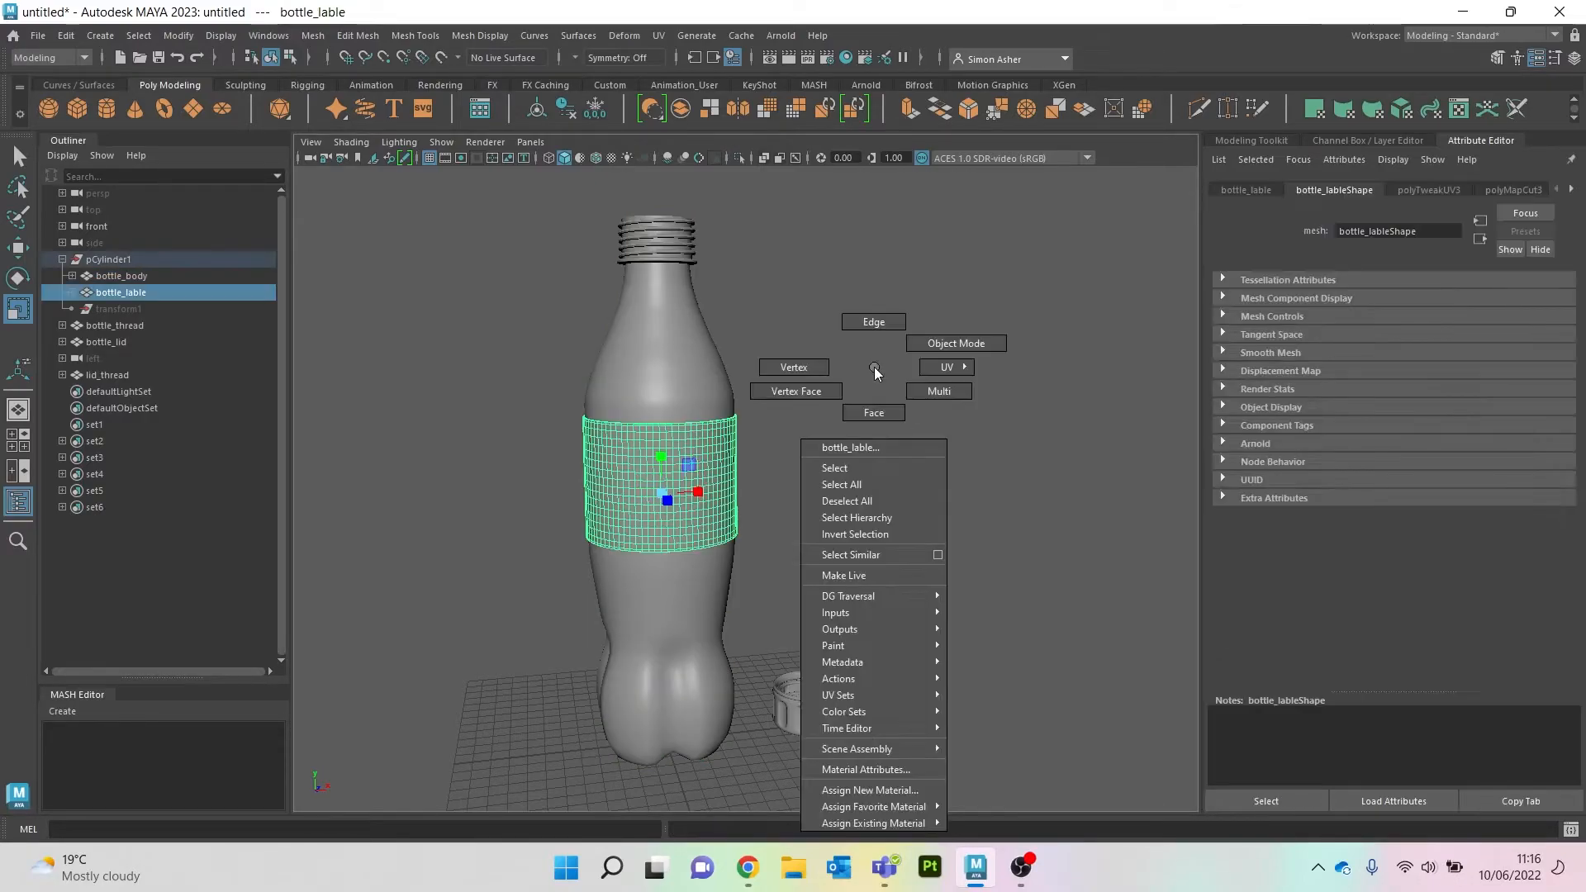
mouse_move(913, 810)
click(997, 691)
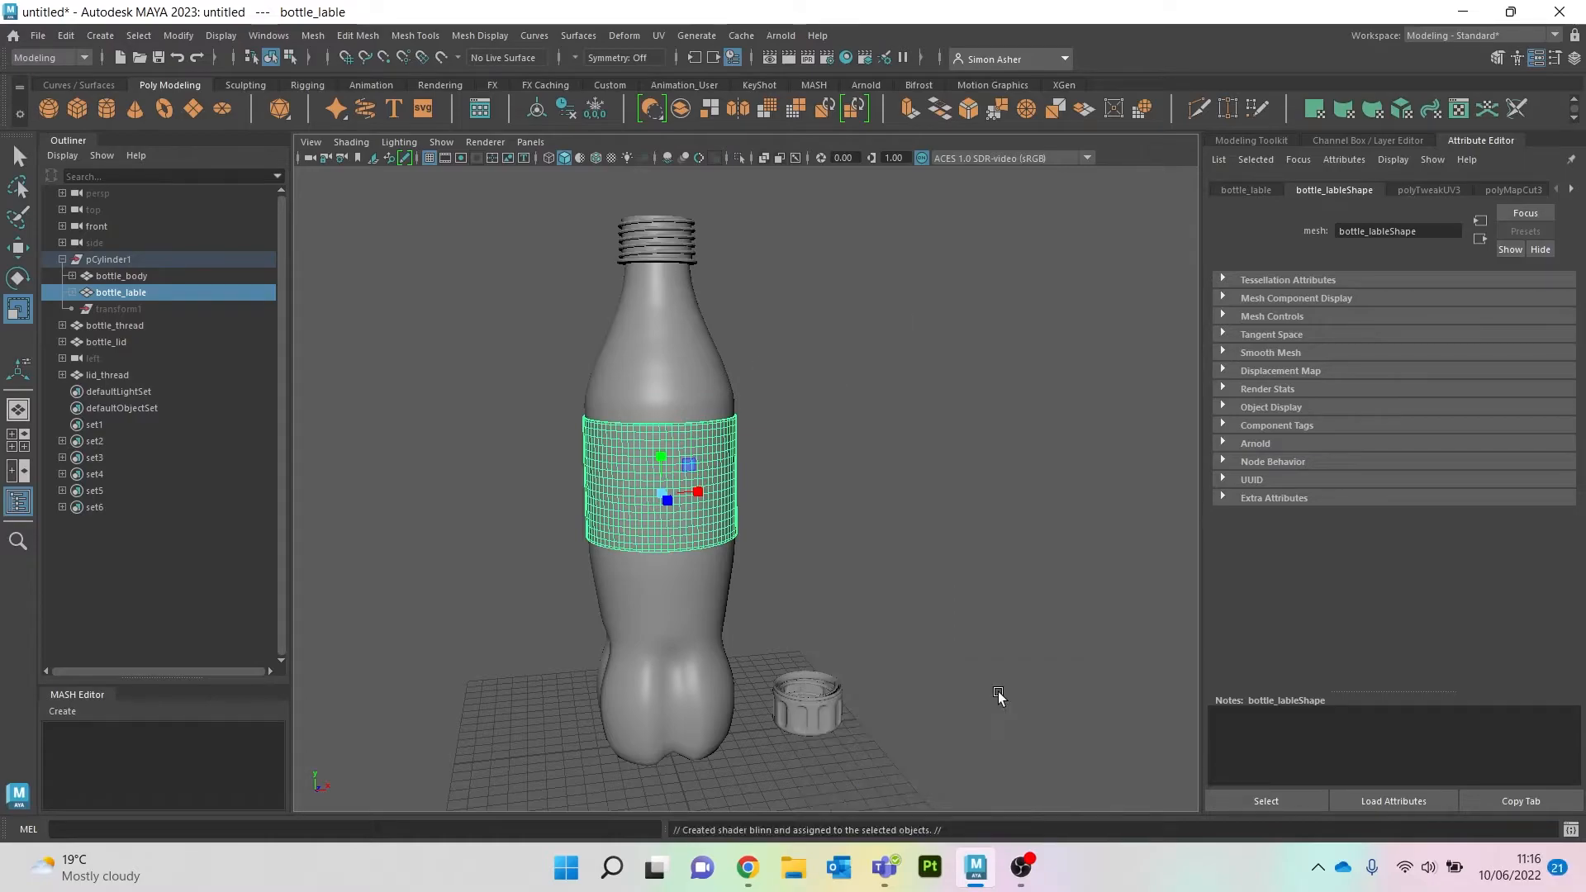
double_click(1394, 236)
text(b)
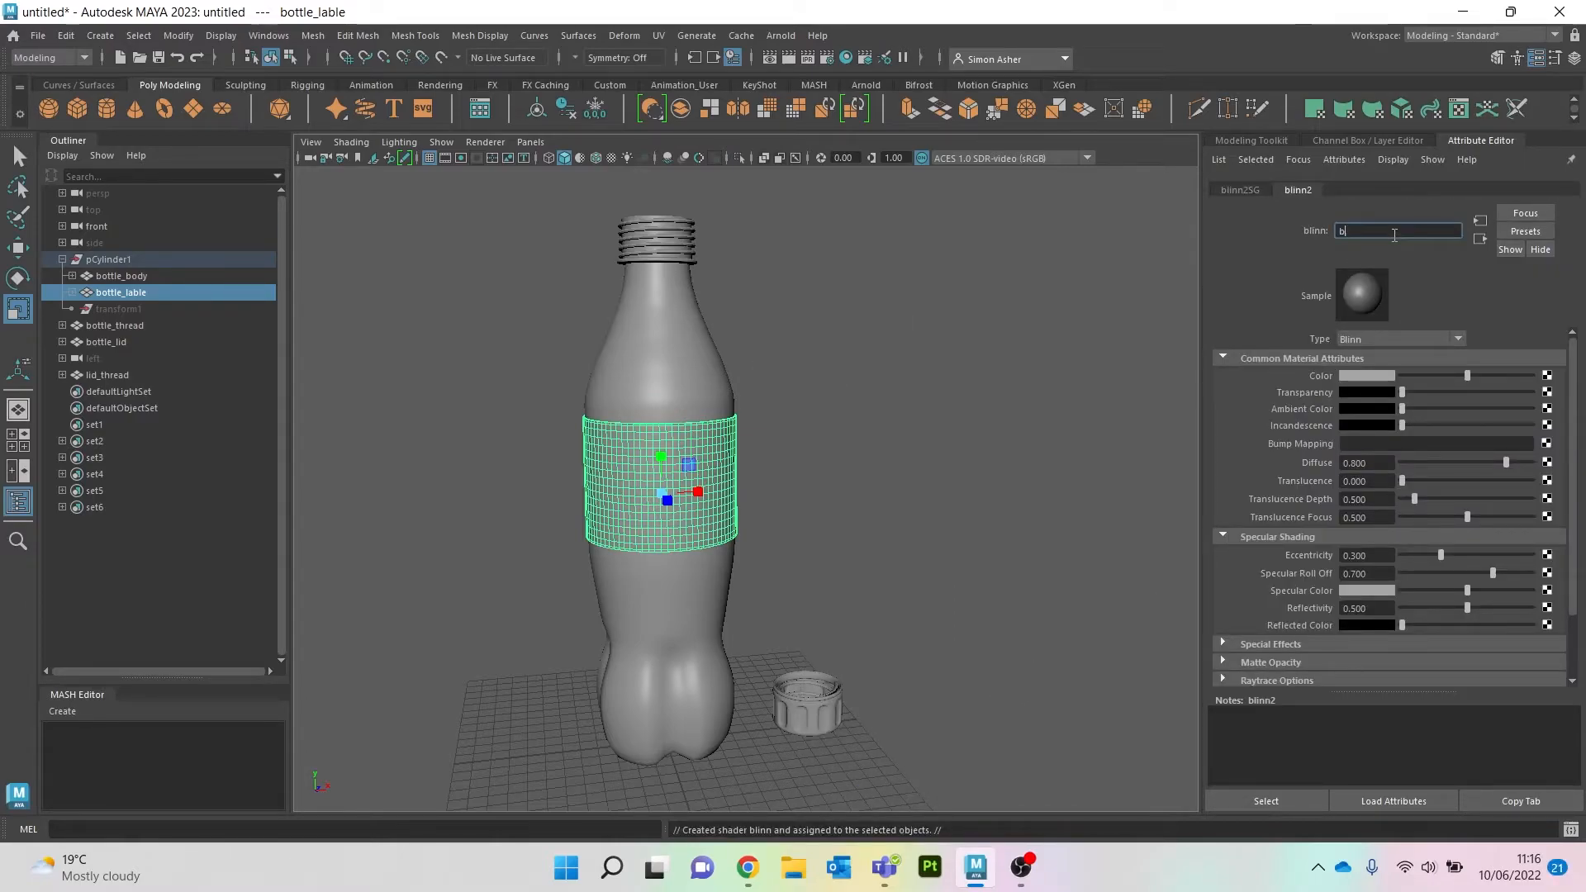
text(ottle lid l)
click(981, 397)
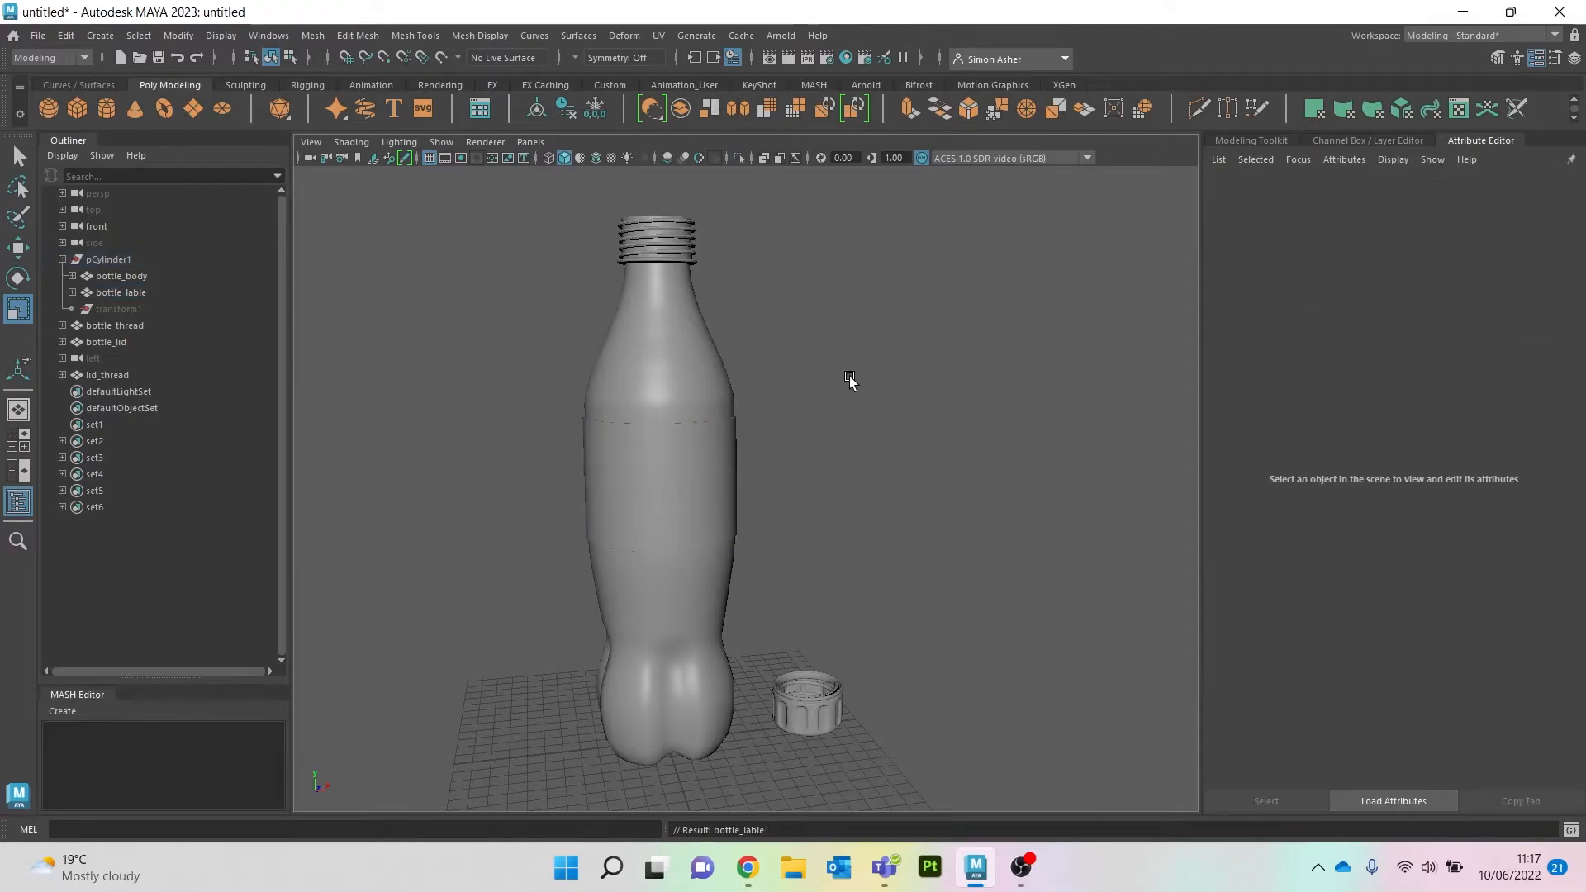
Step: Assign a new Blinn material to the thread on the bottle neck and name the material "bottle thread"
scroll(768, 307, up, 3)
alt+middle_drag(758, 289, 871, 437)
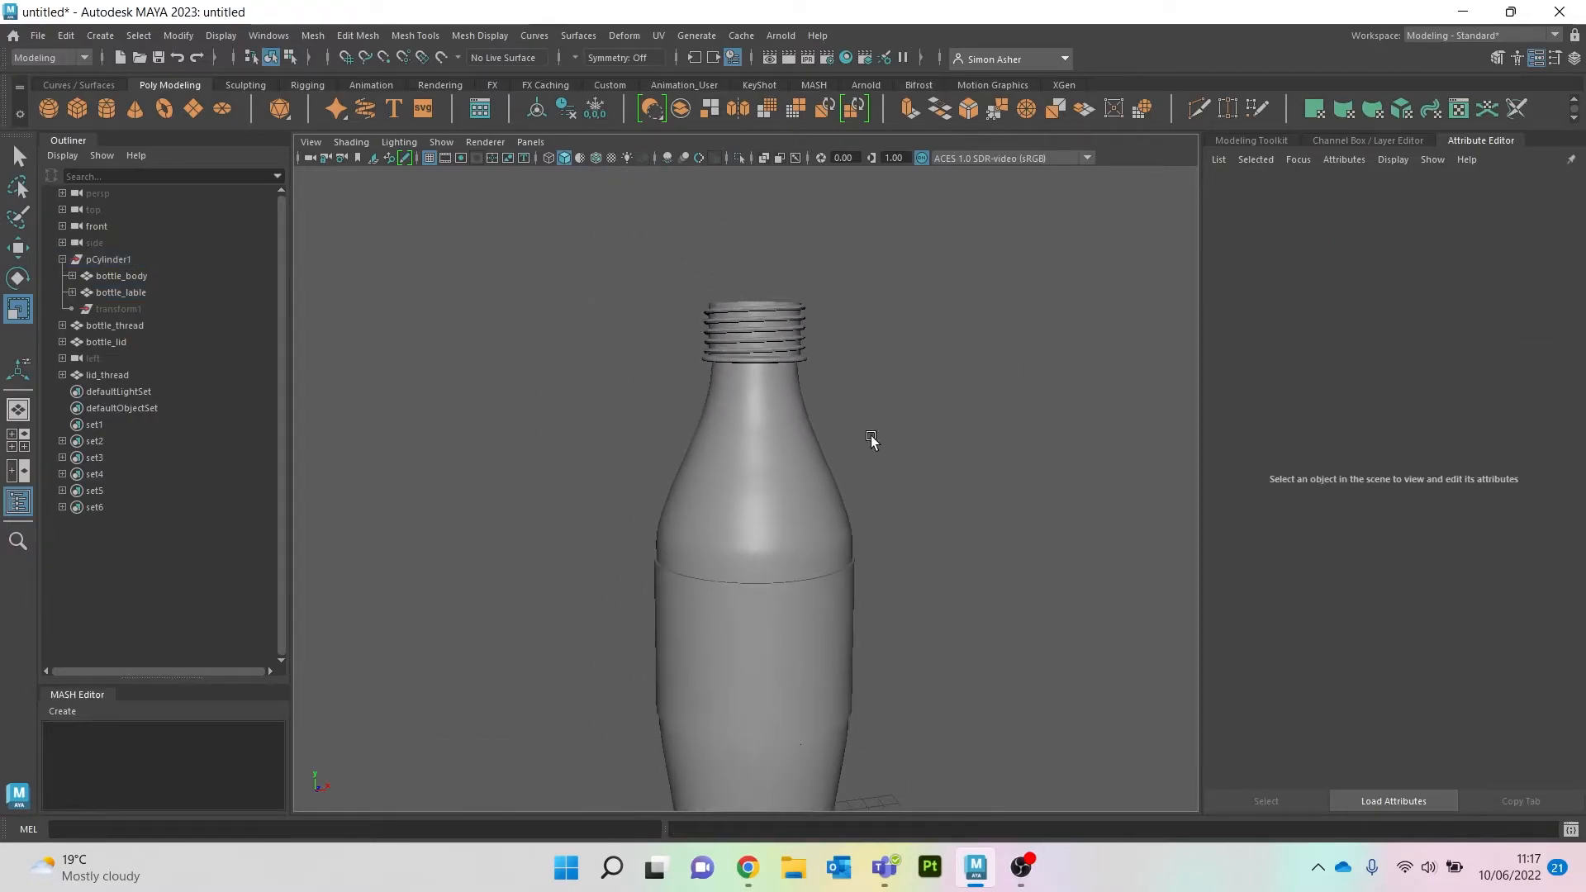
click(788, 349)
right_drag(966, 329, 1088, 692)
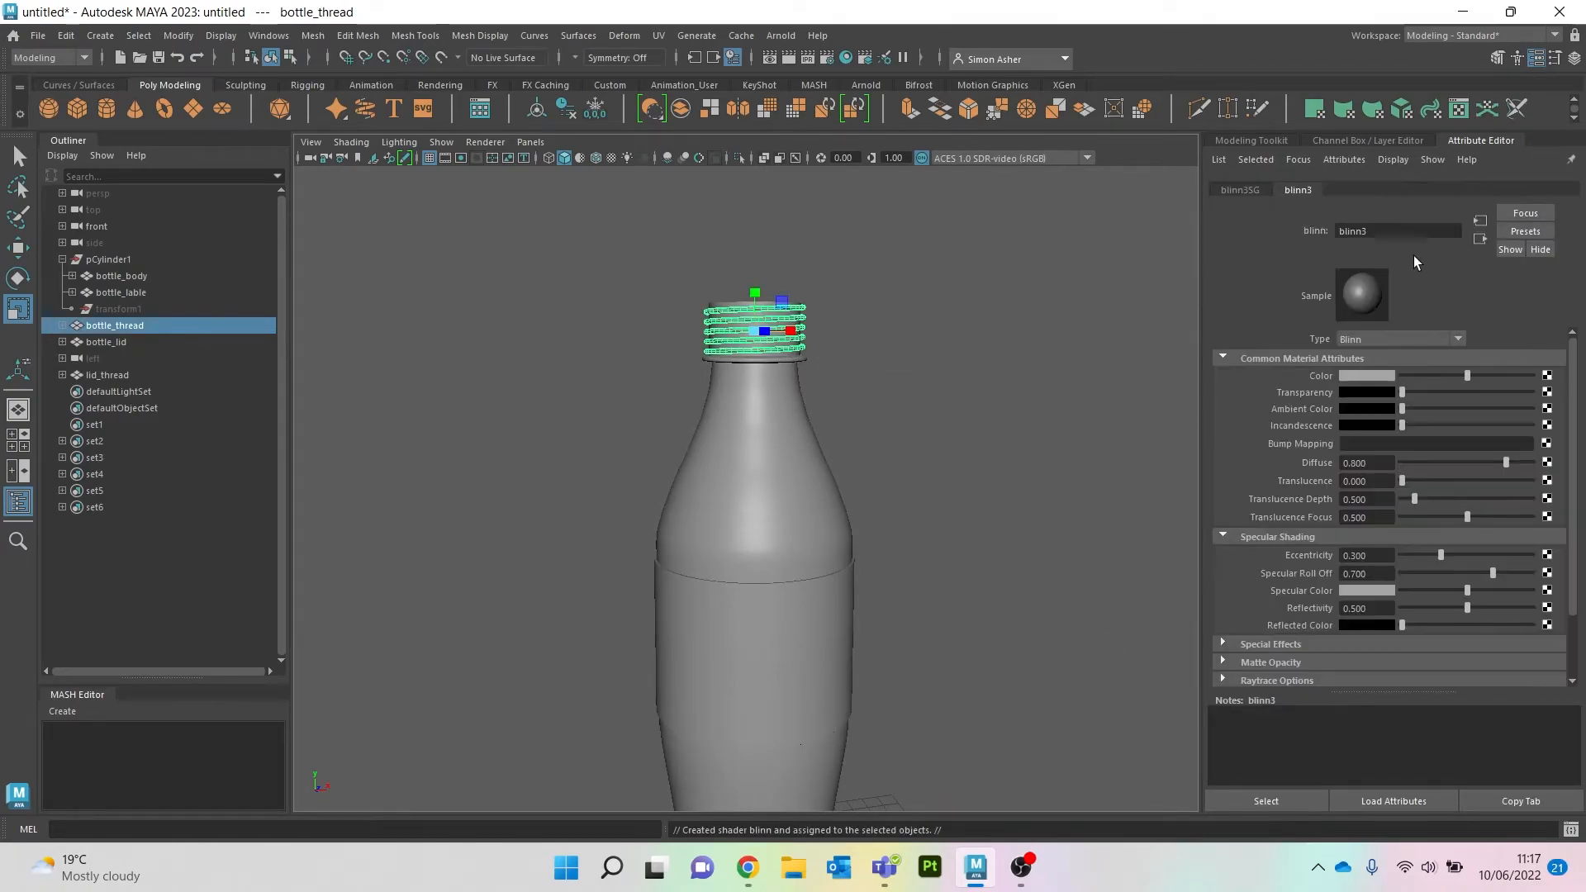
text(bottle thr)
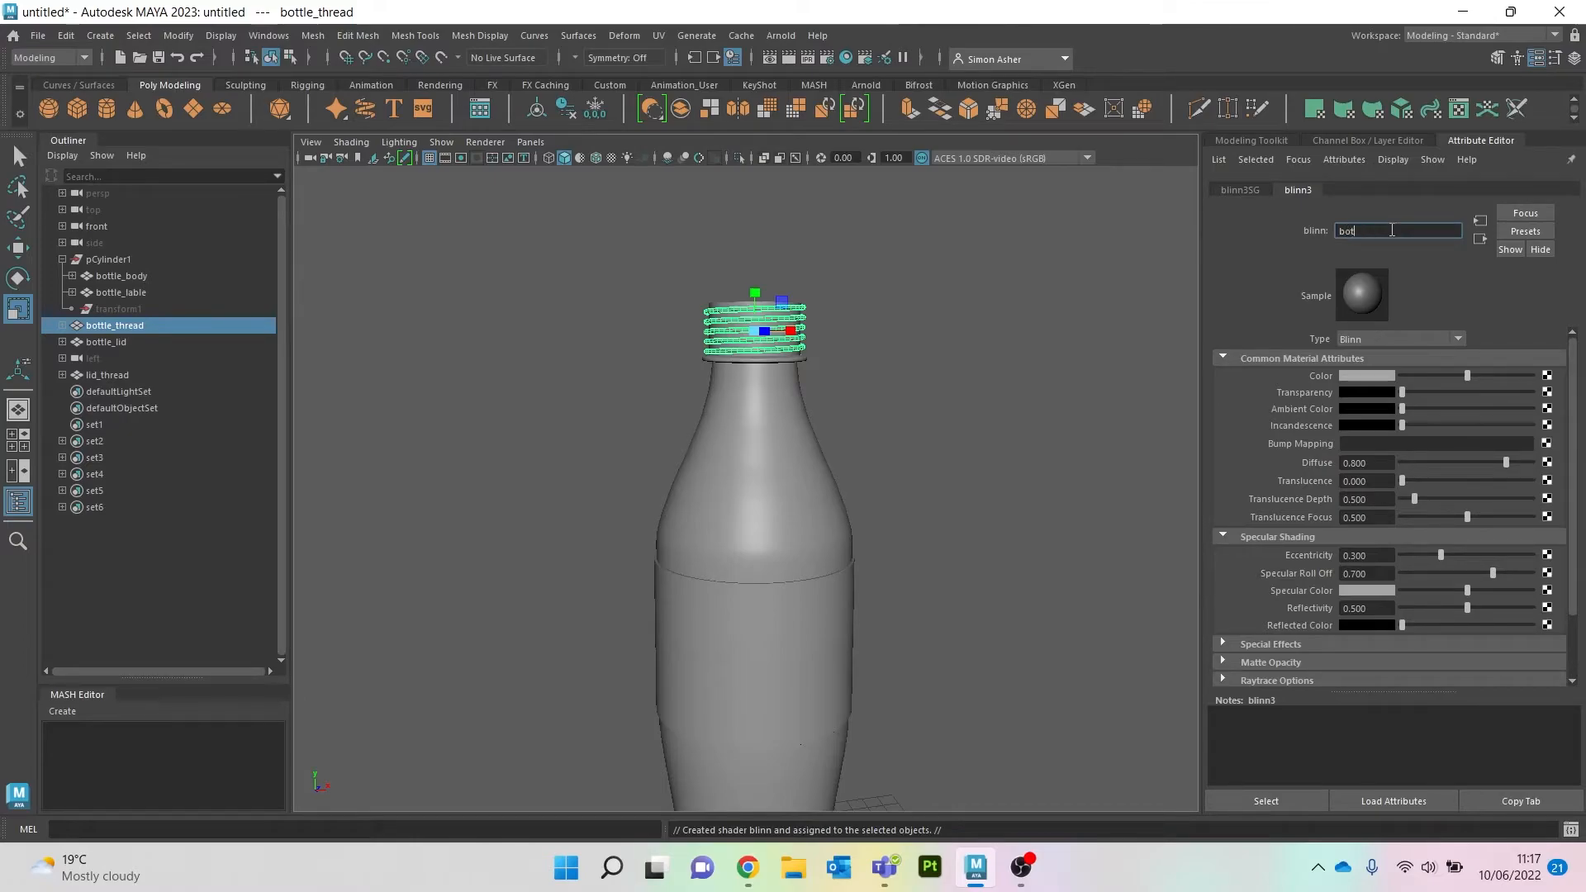
text(ead)
key(Return)
click(970, 507)
Step: Combine the bottle body and the neck thread into one mesh
scroll(968, 513, down, 5)
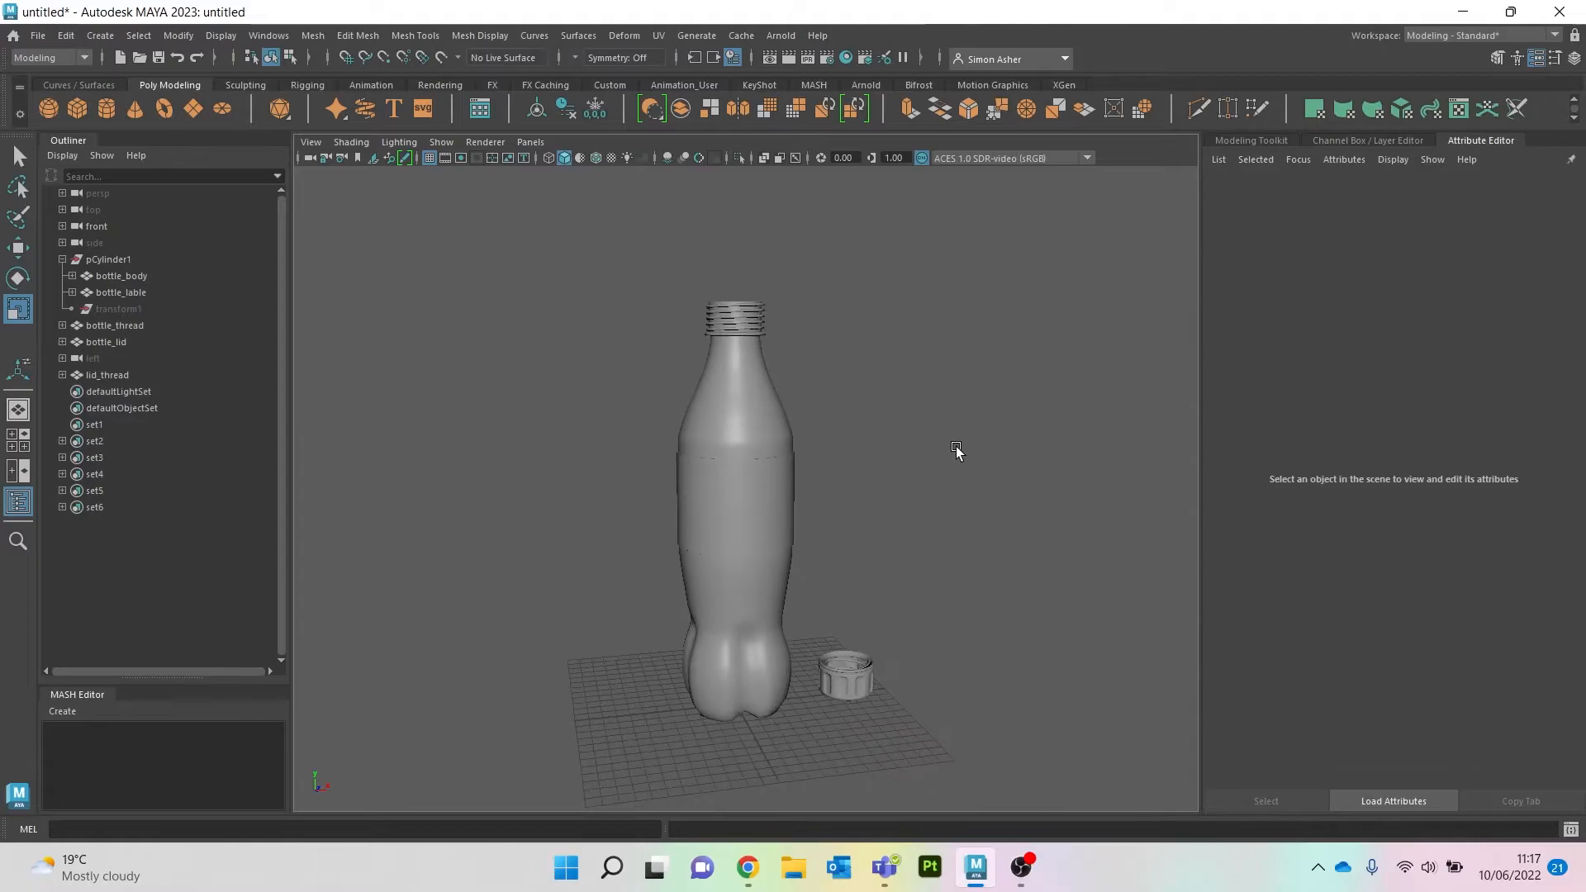
scroll(935, 483, up, 5)
scroll(935, 482, down, 3)
scroll(935, 482, up, 3)
drag(671, 281, 909, 424)
click(313, 35)
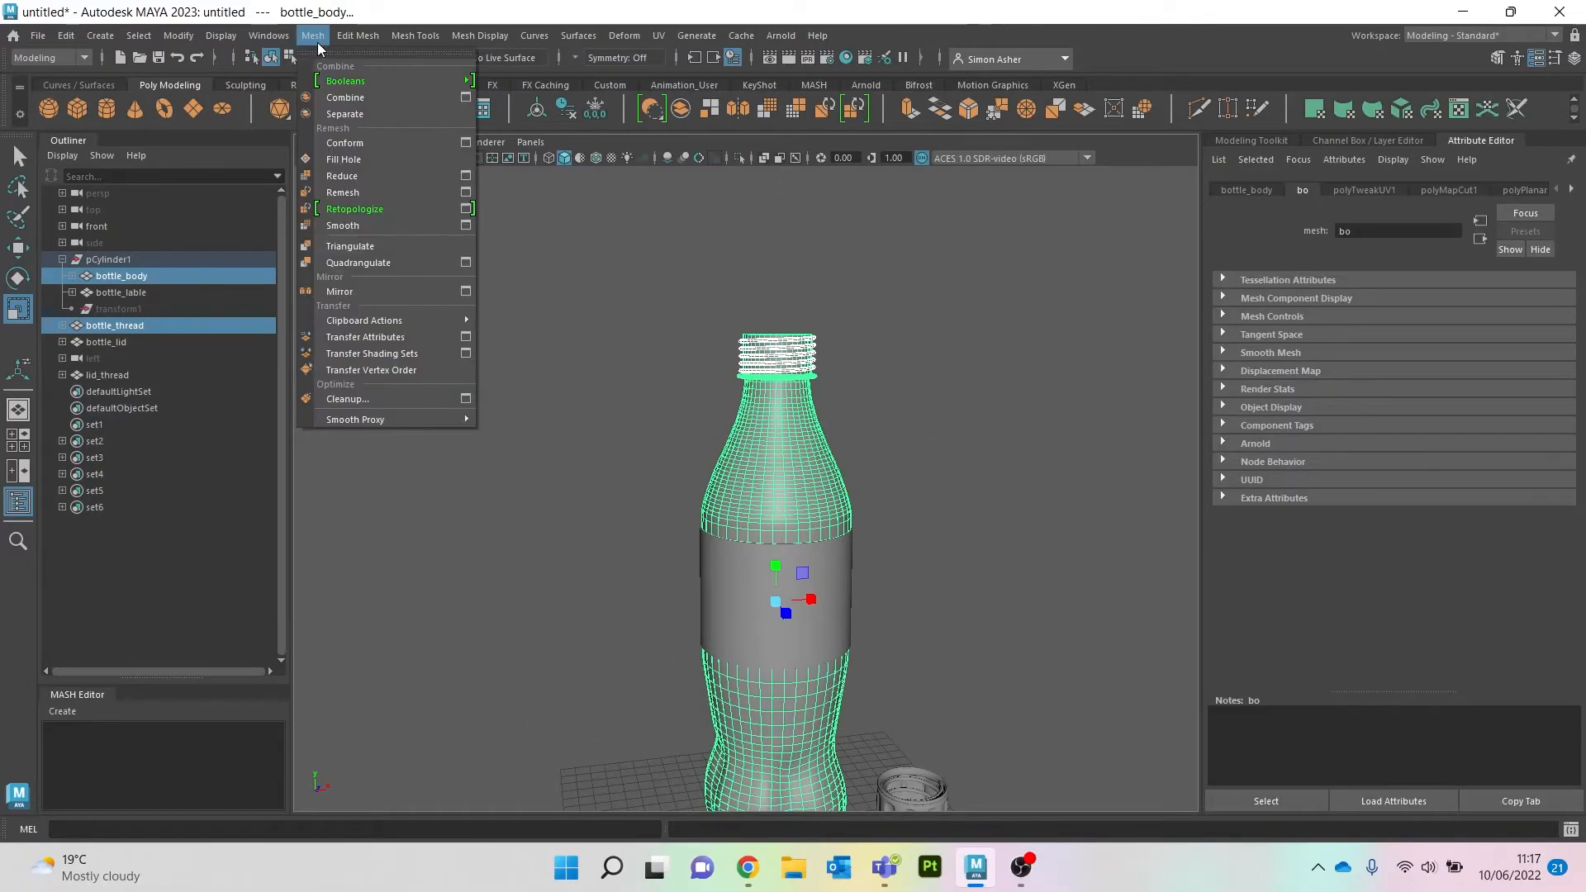
click(360, 97)
click(884, 370)
Step: Assign a new Blinn material to the combined body and thread mesh and name the material "newbottlebody"
click(805, 413)
right_drag(934, 370, 1061, 695)
double_click(1399, 232)
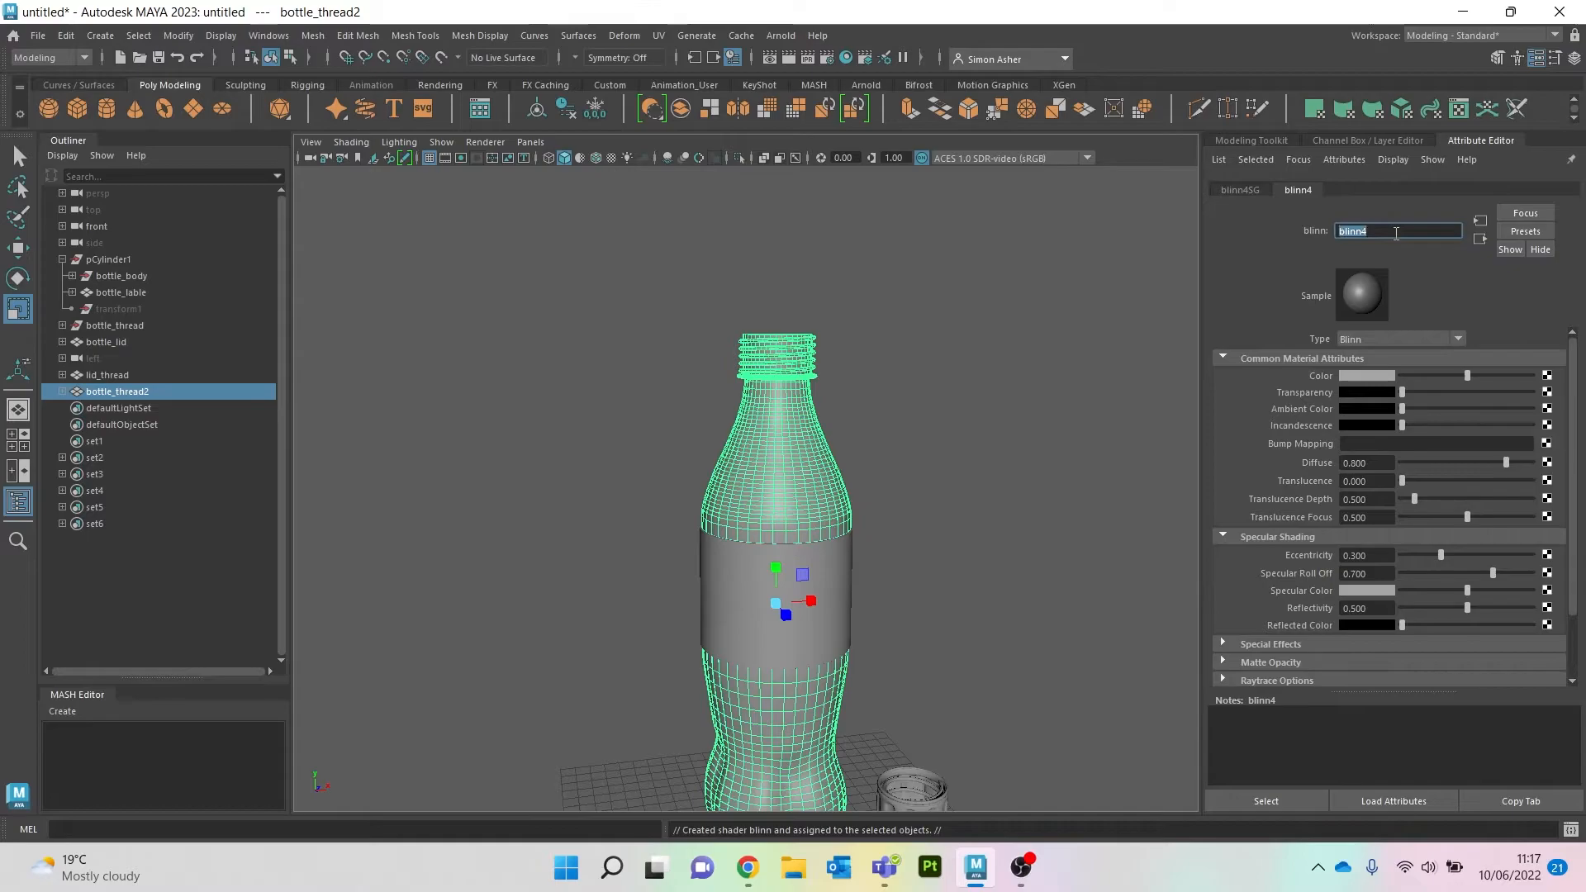
text(newbottlebody)
click(1063, 377)
Step: Combine the bottle lid and the lid thread into one mesh
alt+middle_drag(1042, 506, 967, 333)
drag(977, 703, 851, 572)
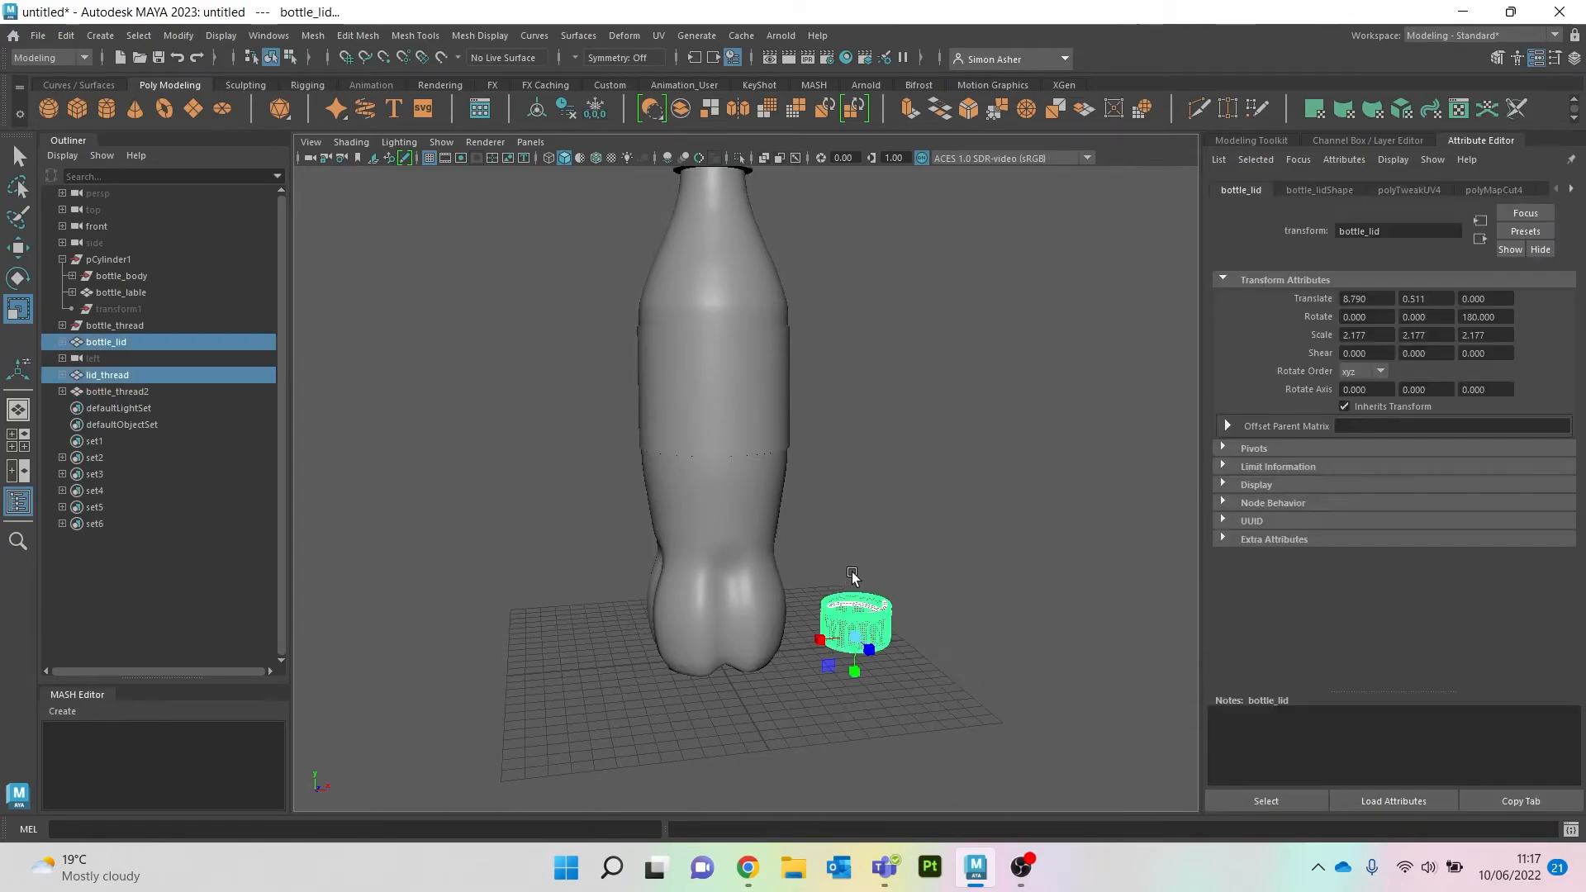
click(313, 36)
click(340, 86)
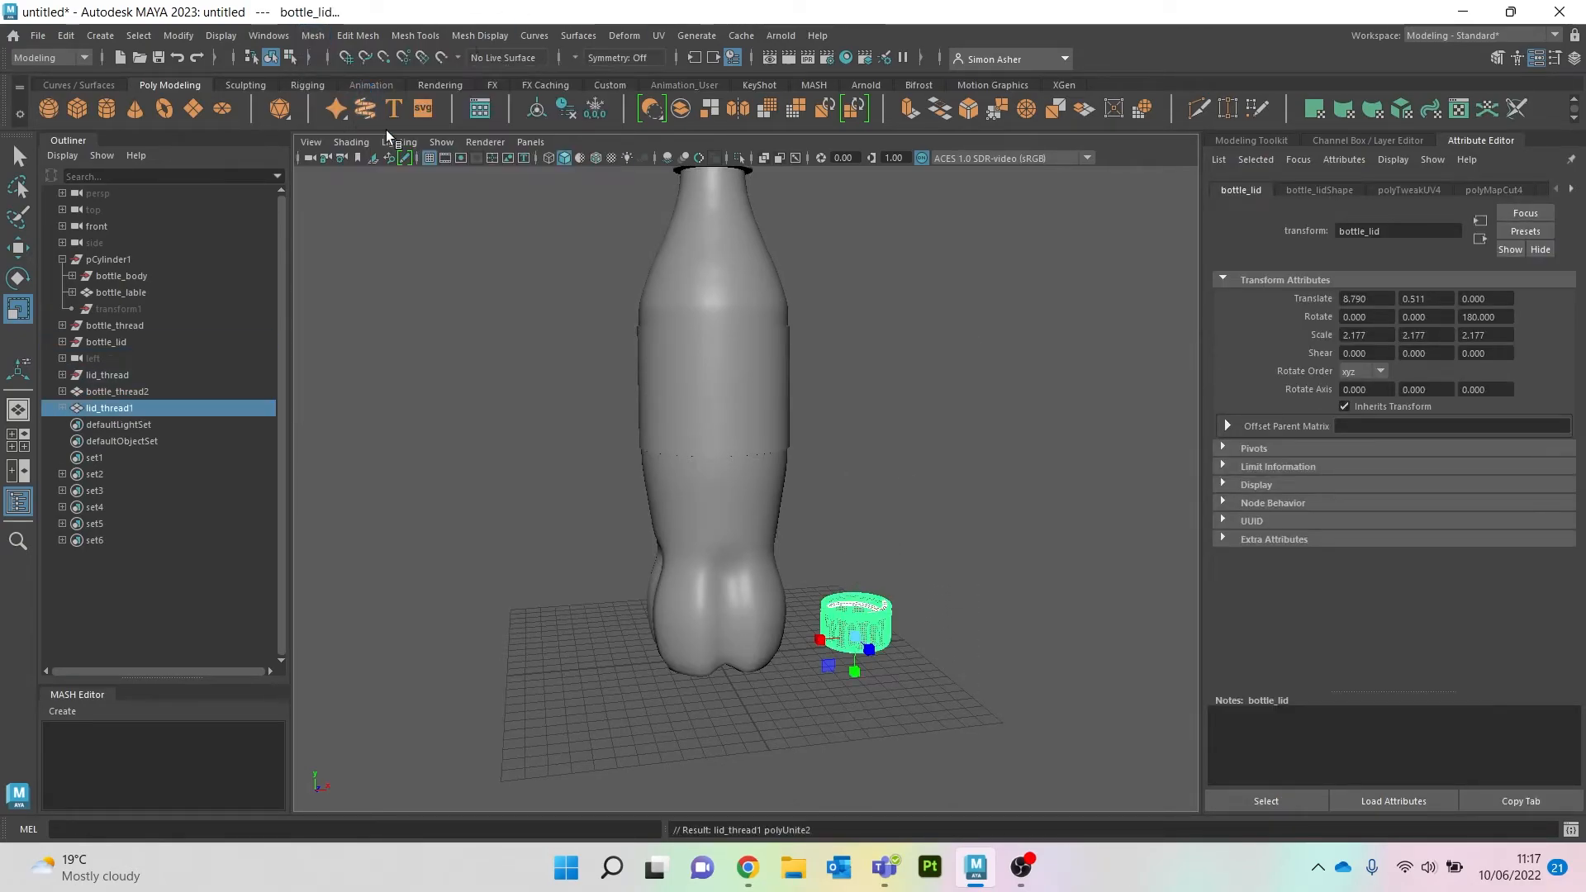
Step: Assign a new Blinn material to the combined lid mesh and name the material "bottle lid"
right_drag(933, 370, 1049, 696)
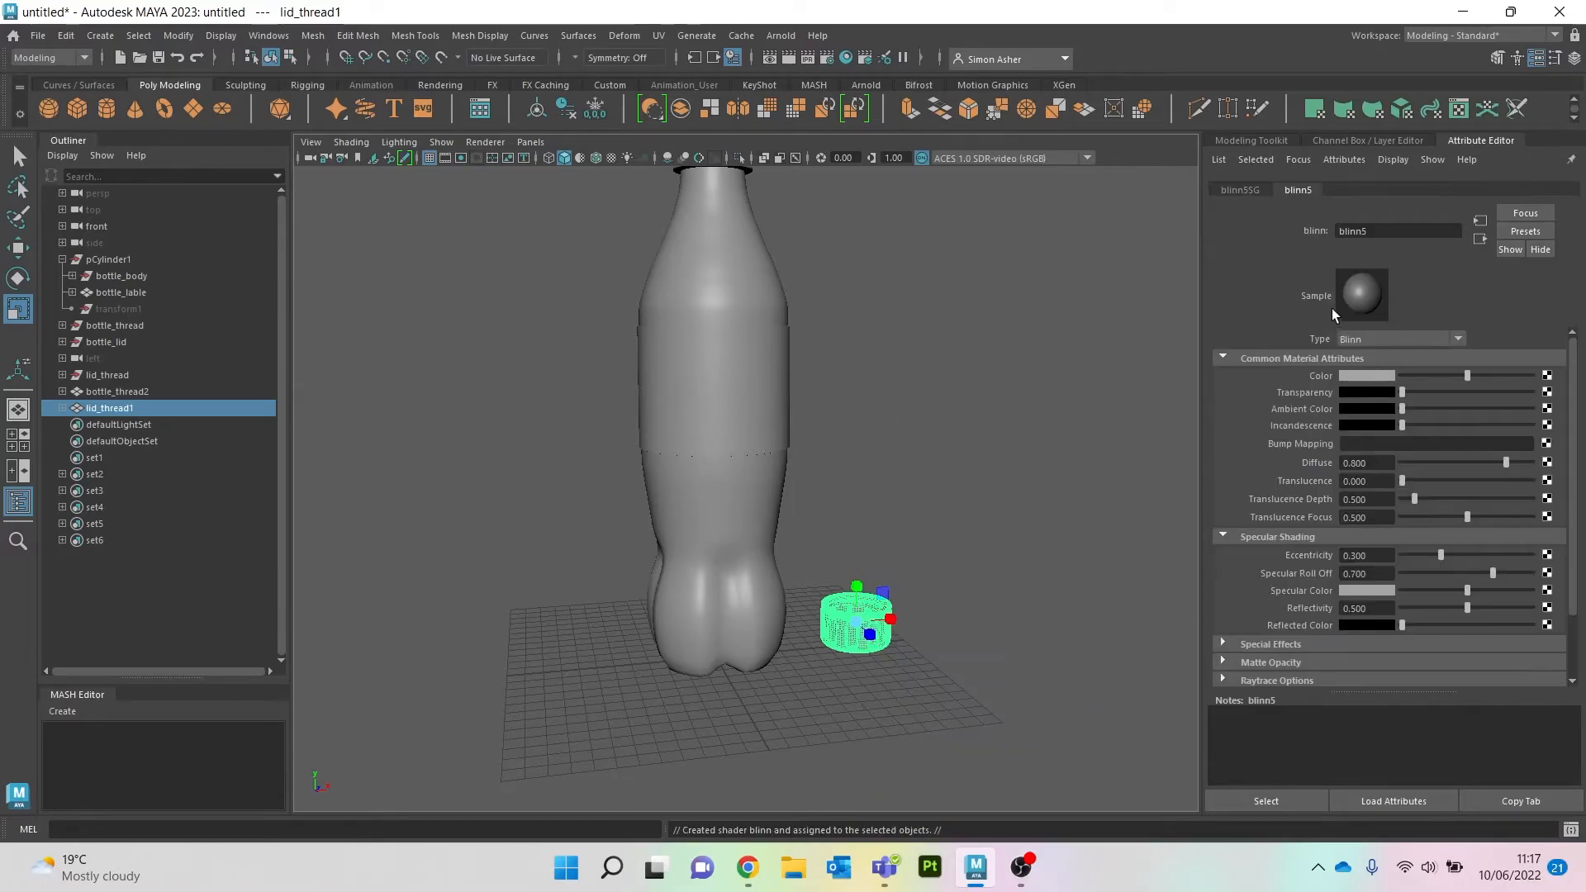
double_click(1417, 229)
text(bottle lid)
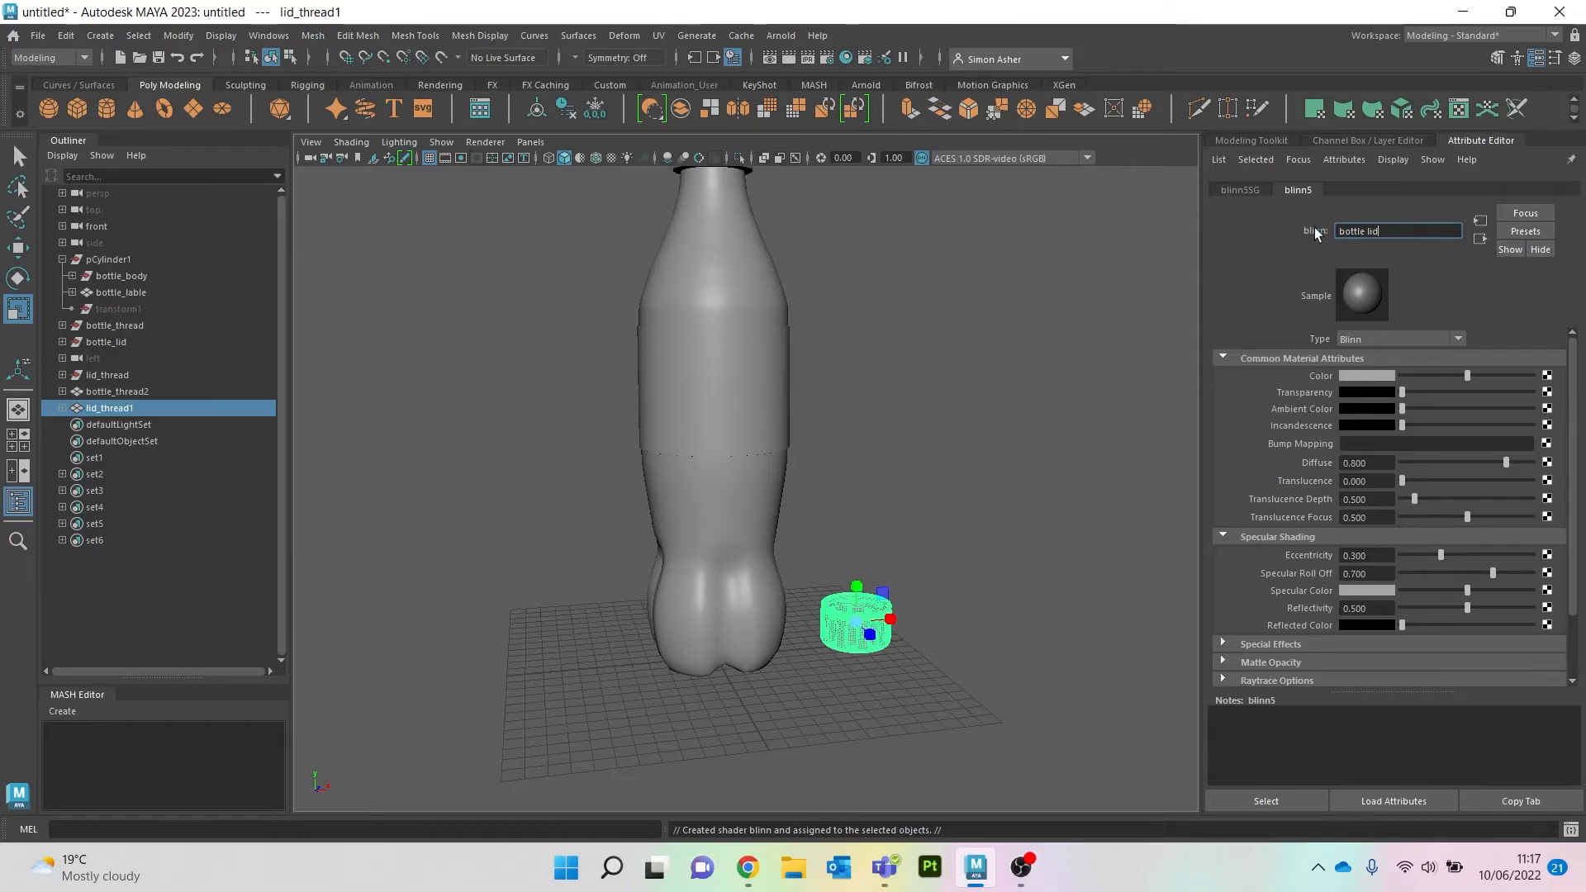
click(988, 383)
Step: Check the separate bottle parts by selecting the combined body and thread mesh, followed by the label
scroll(972, 362, down, 3)
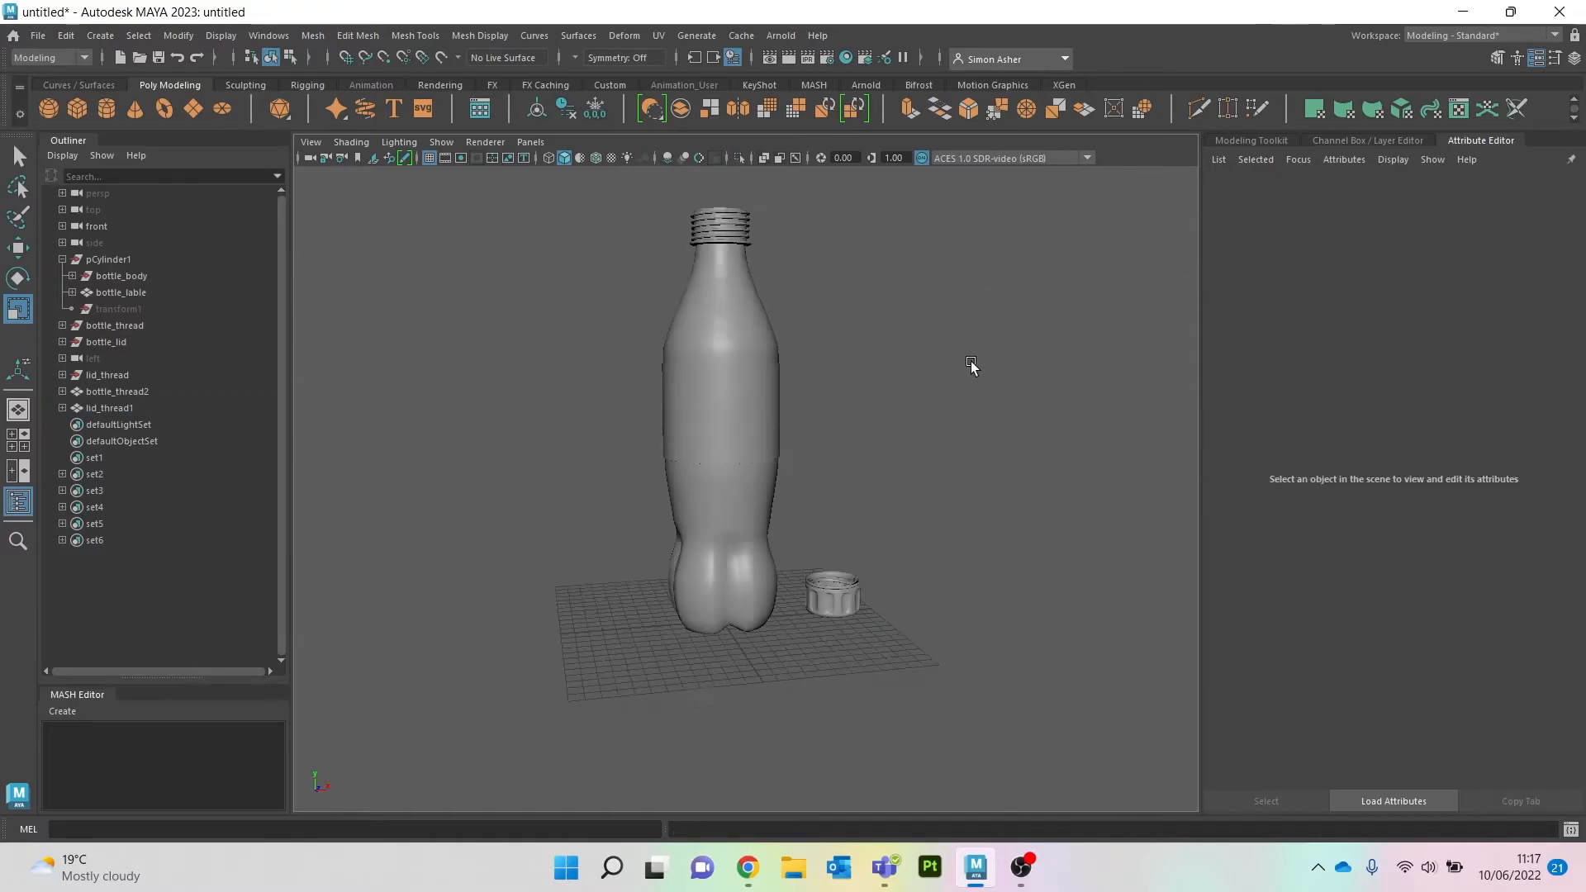
scroll(962, 376, down, 2)
scroll(890, 384, up, 5)
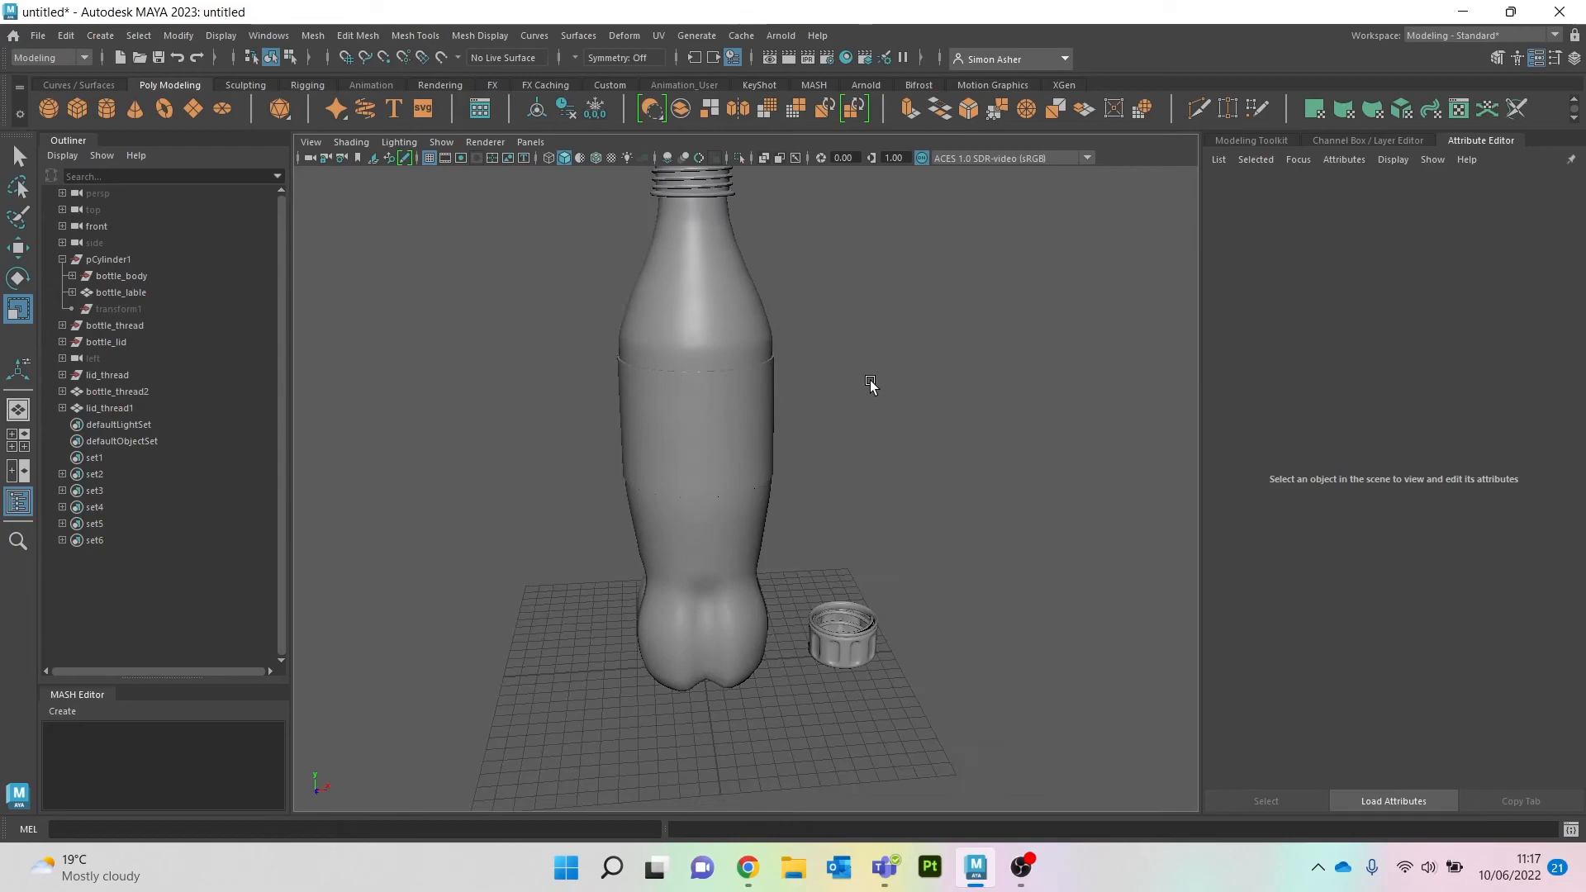
alt+middle_drag(852, 420, 885, 470)
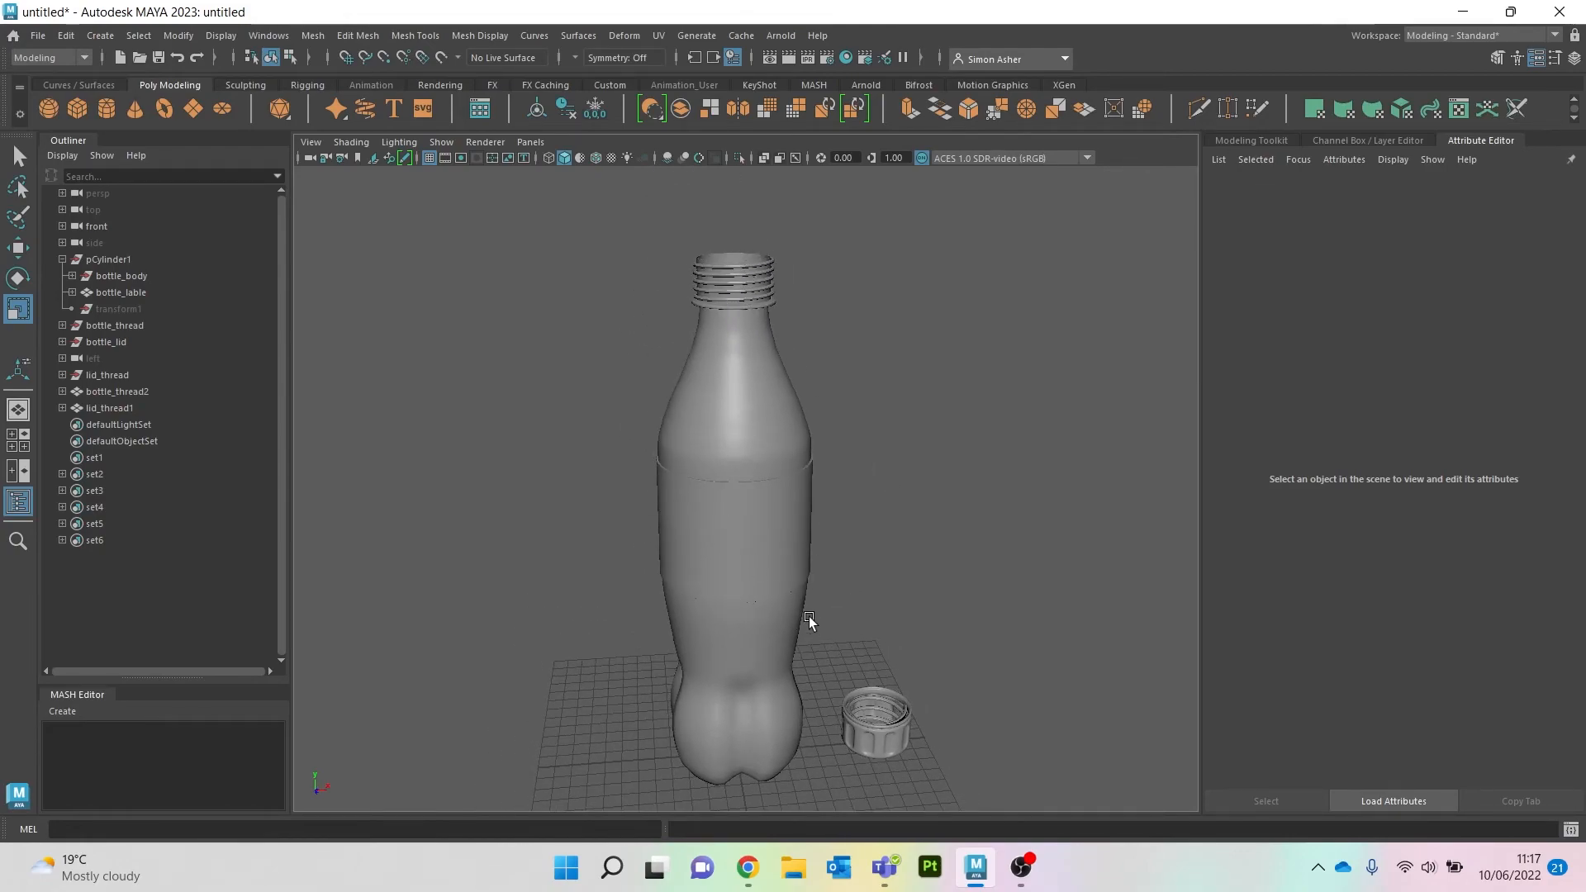
click(737, 447)
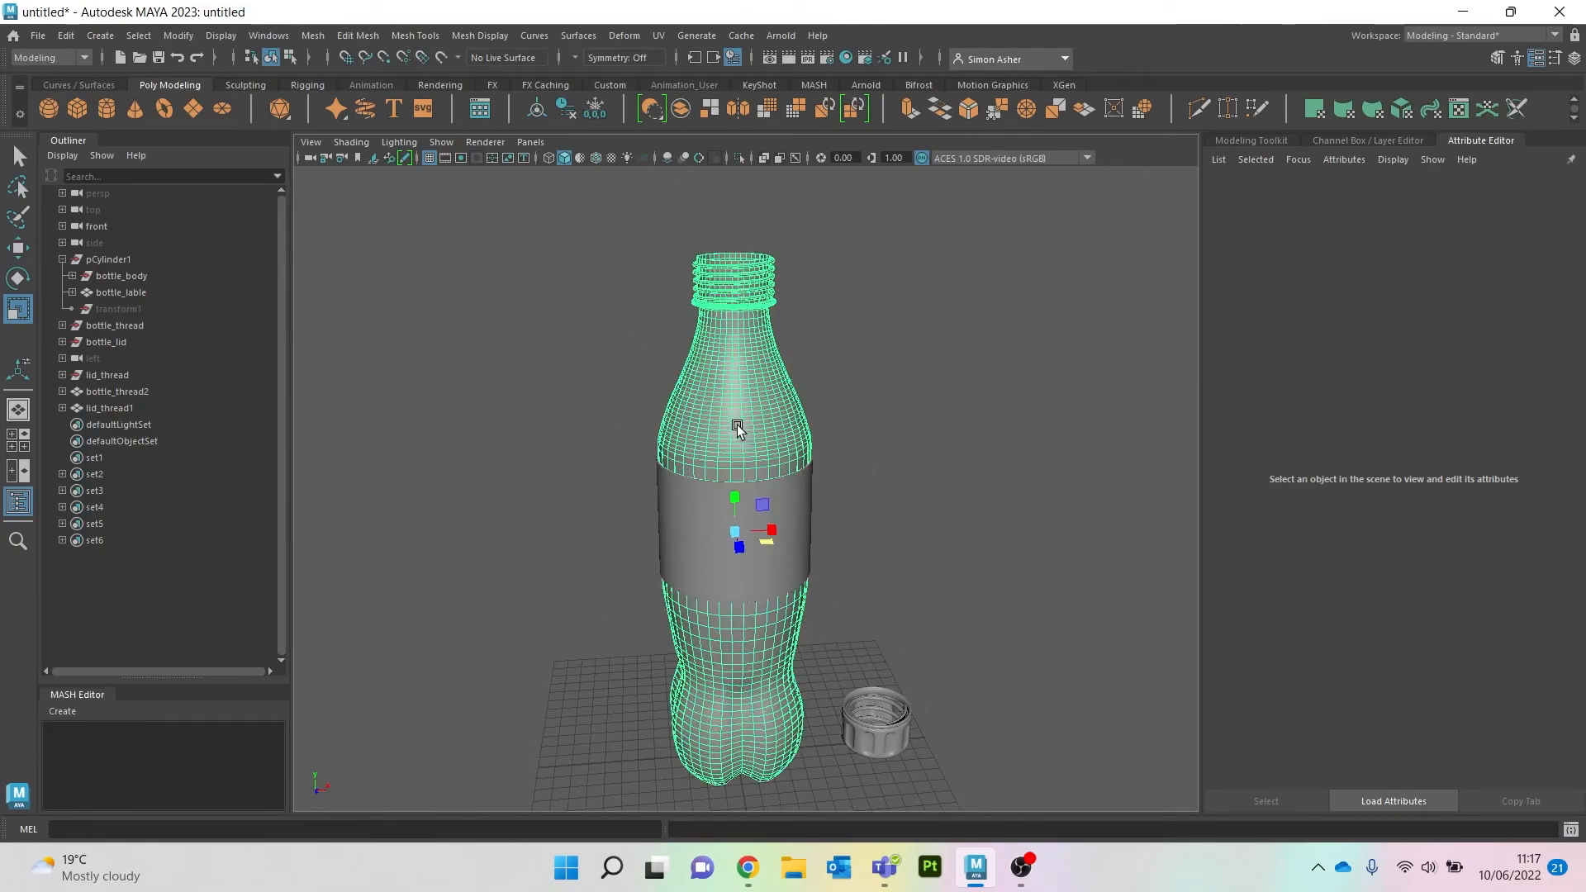
click(763, 545)
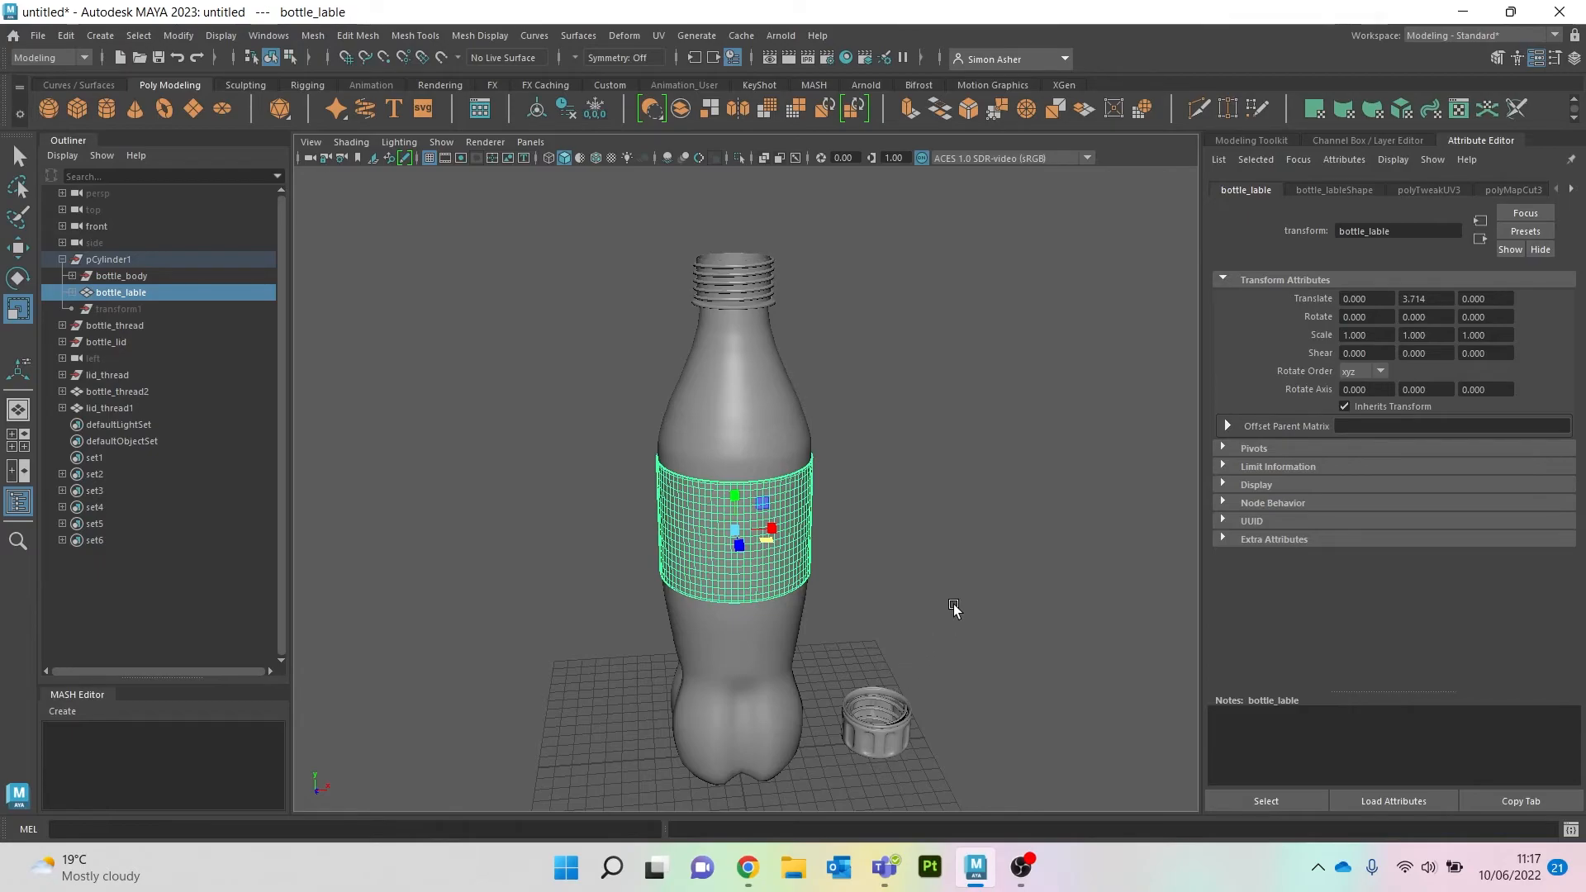